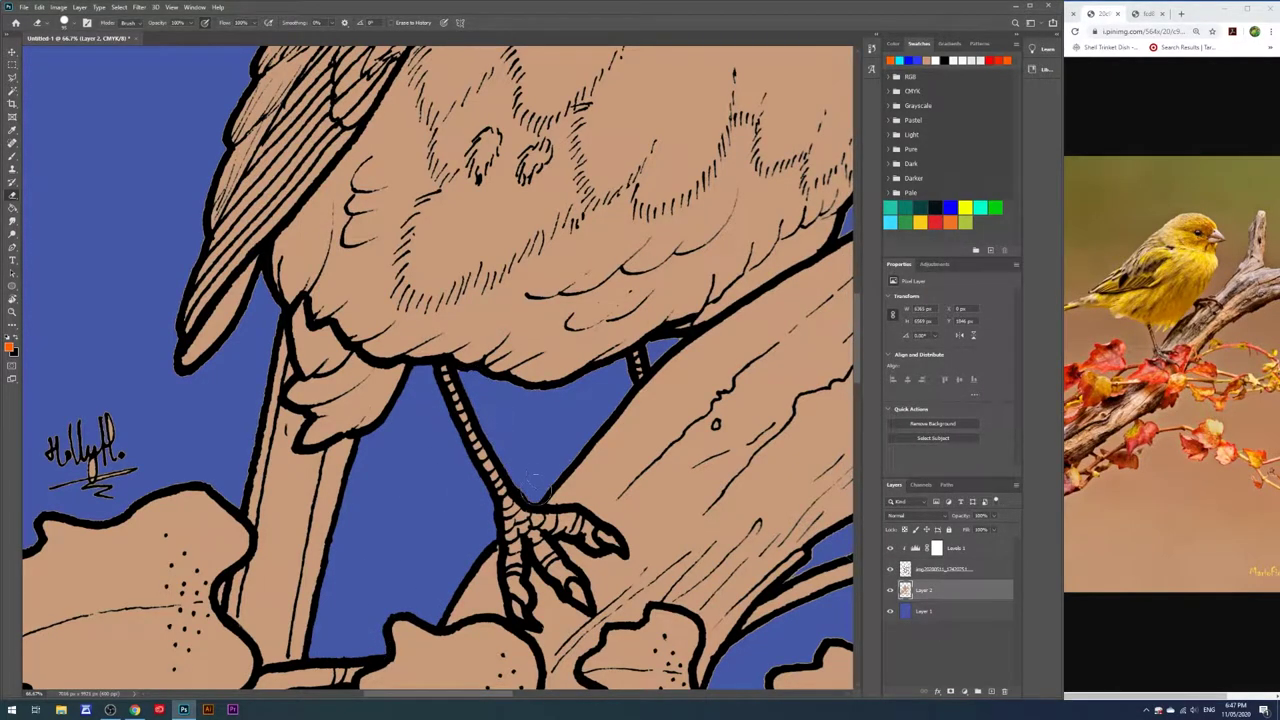
Check and adjust the brush size settings on the canvas
{"action": "right_click", "coordinate": [510, 398]}
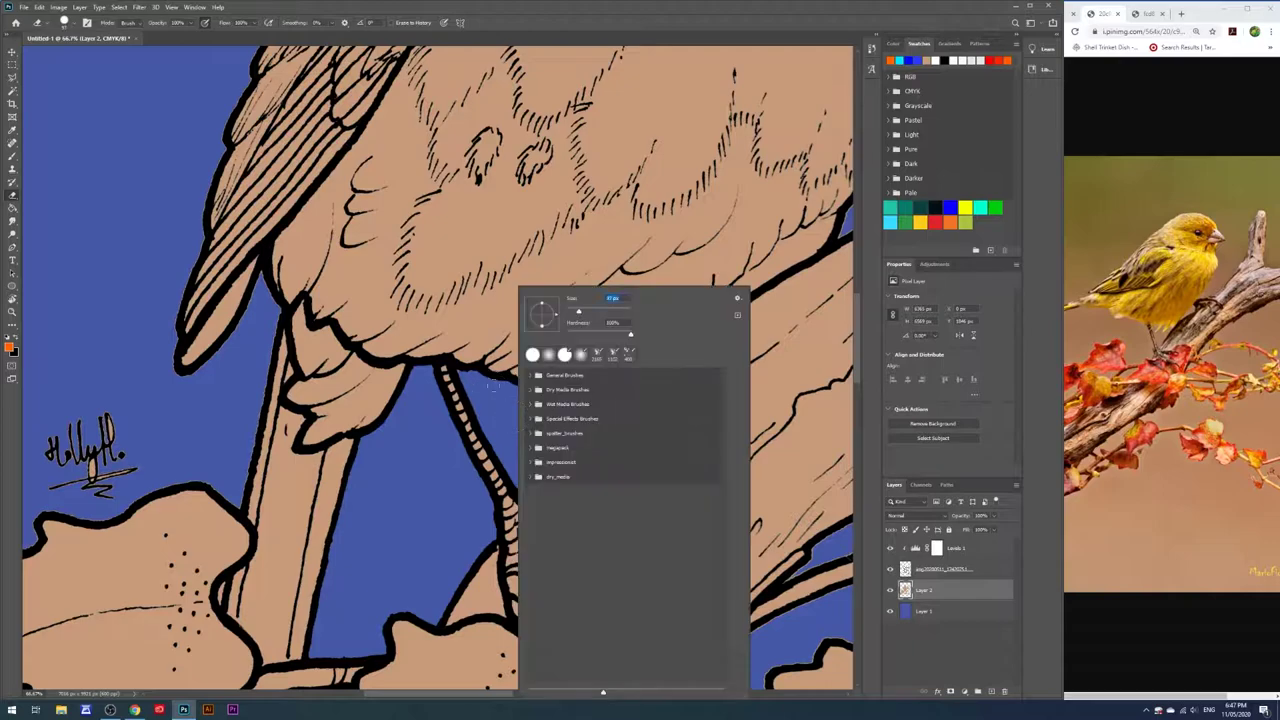
{"action": "key", "text": "Escape"}
{"action": "right_click", "coordinate": [653, 341]}
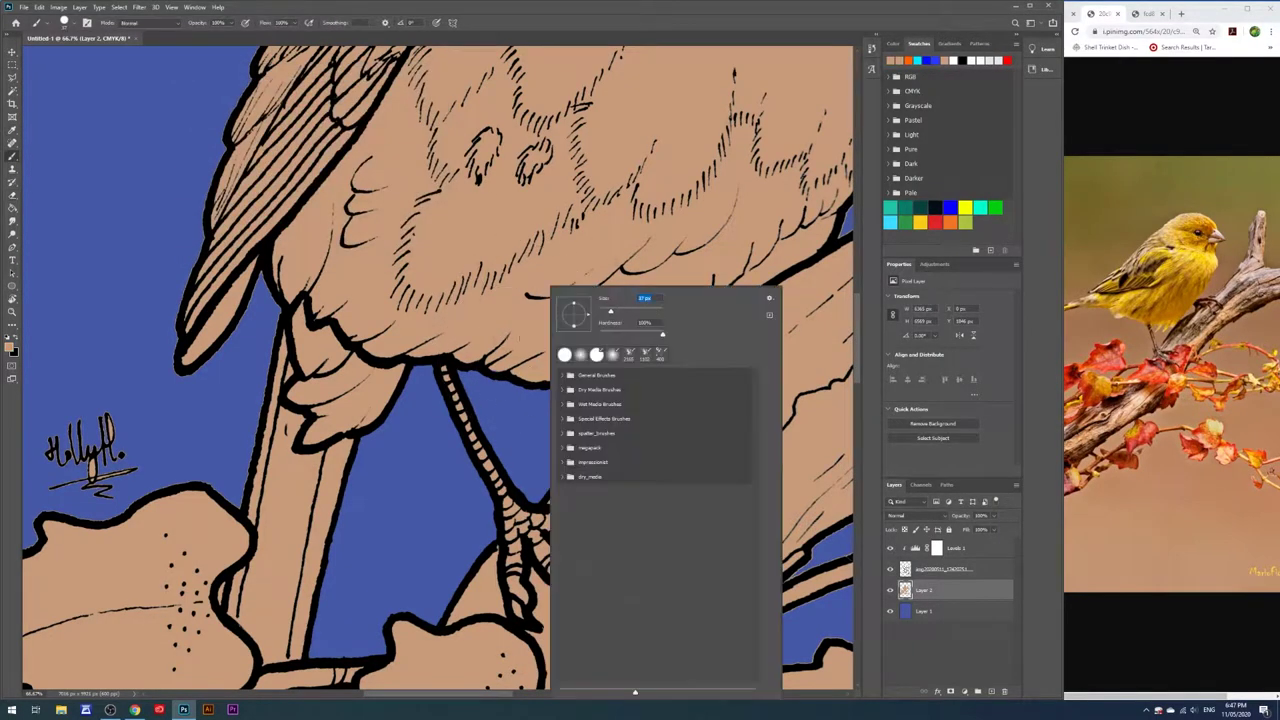
{"action": "key", "text": "Escape"}
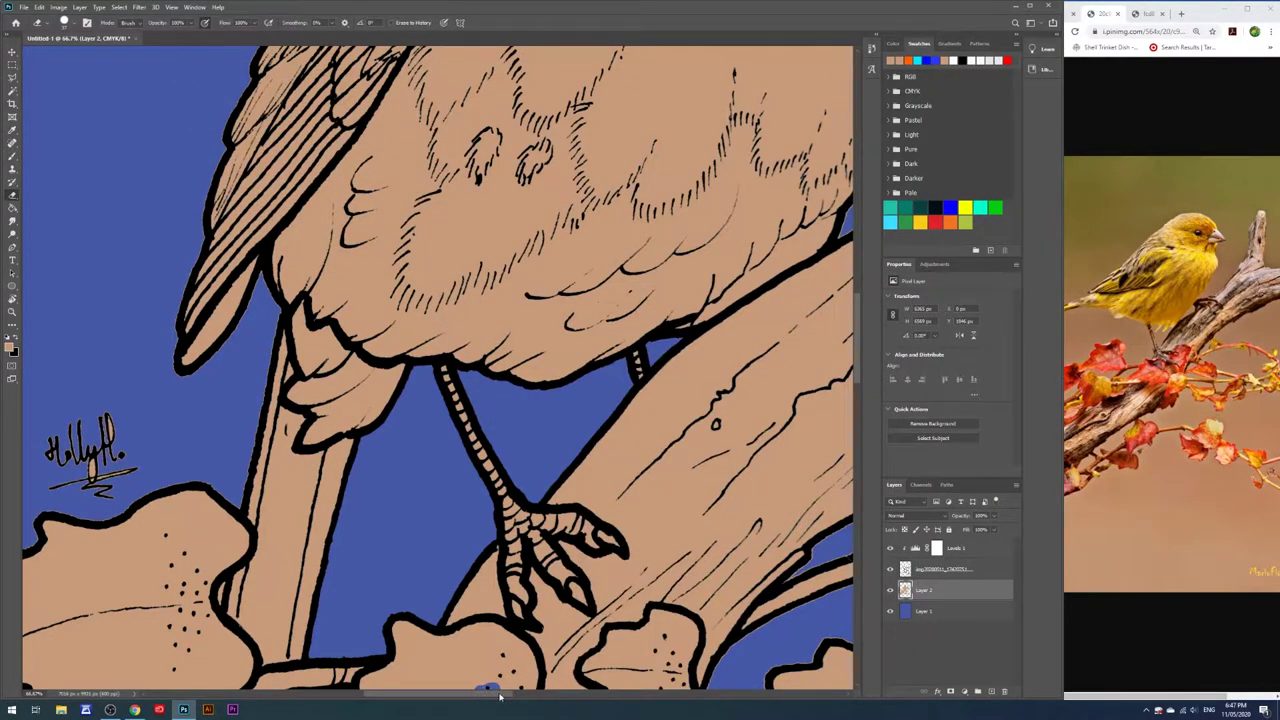
{"action": "left_click_drag", "start_coordinate": [500, 697], "coordinate": [440, 697]}
Magic Wand-select the tan artwork fill, contract the selection, and invert it
{"action": "key", "text": "w"}
{"action": "scroll", "coordinate": [440, 400], "scroll_direction": "up", "scroll_amount": 3}
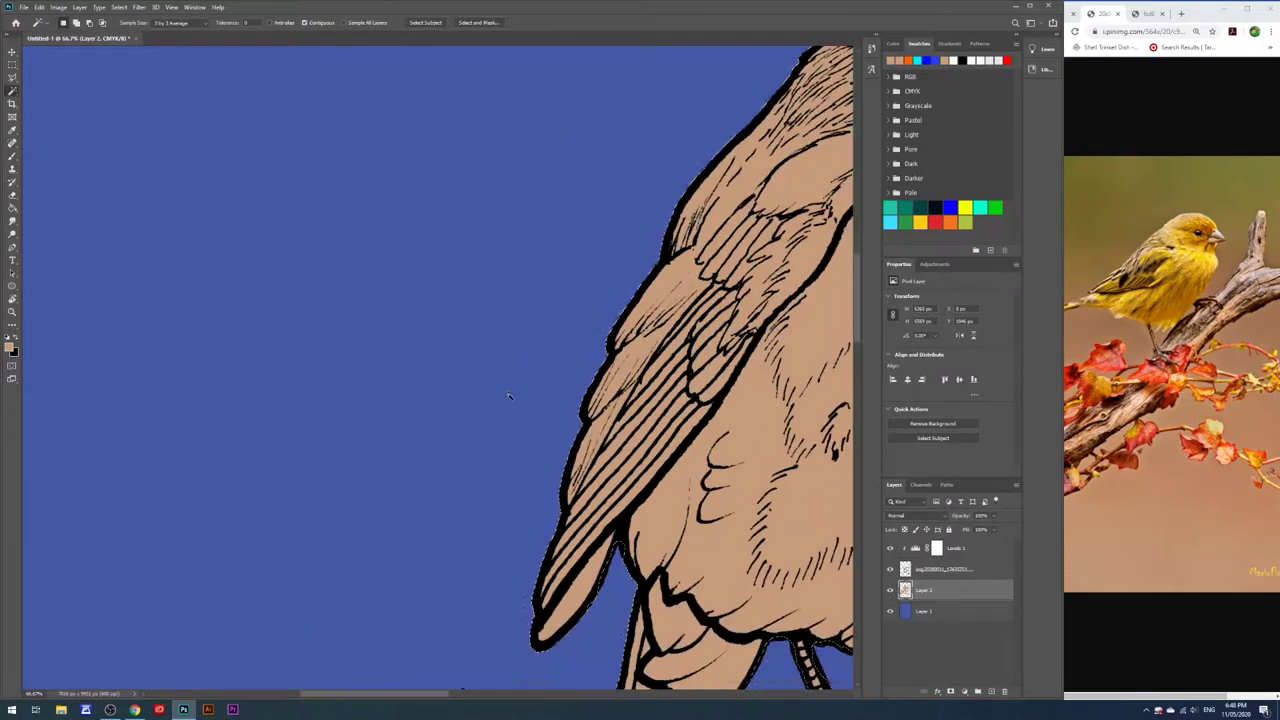
{"action": "left_click", "coordinate": [300, 250]}
{"action": "left_click", "coordinate": [119, 7]}
{"action": "left_click", "coordinate": [250, 160]}
{"action": "key", "text": "Return"}
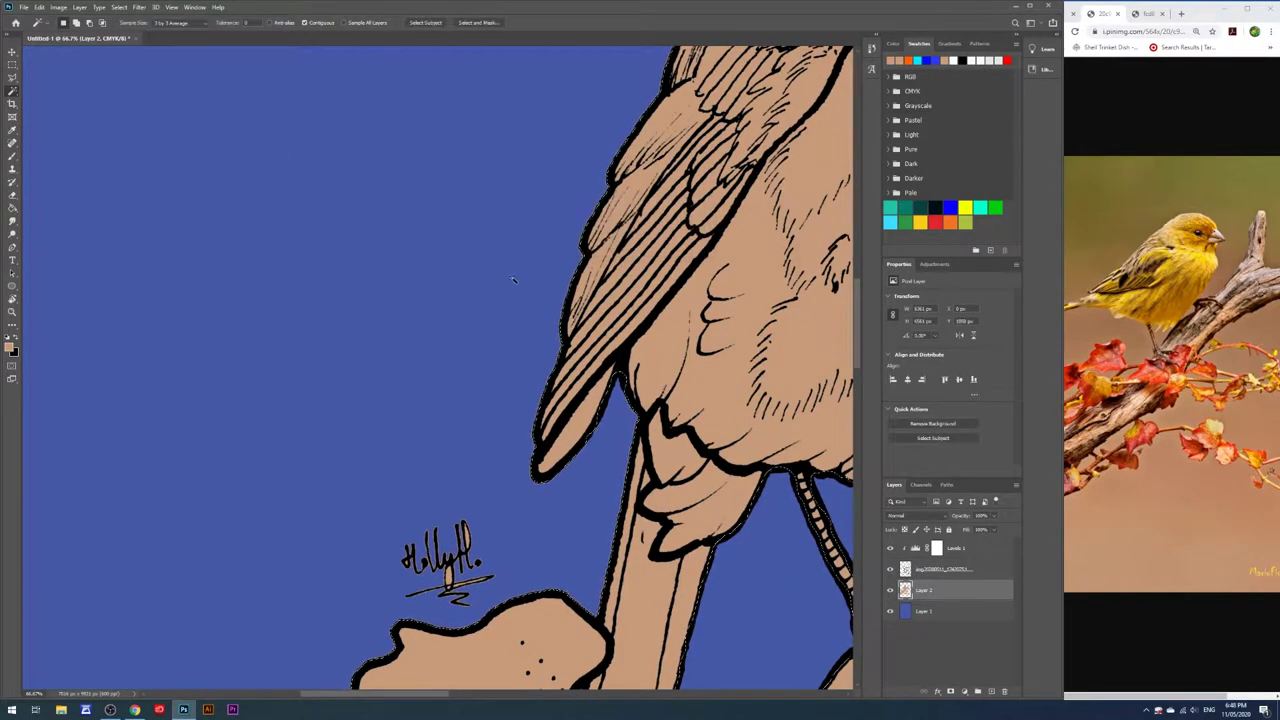
{"action": "right_click", "coordinate": [677, 357]}
{"action": "left_click", "coordinate": [718, 489]}
Erase stray tan fill outside the outlines across the canvas, then add a new empty layer
{"action": "scroll", "coordinate": [700, 485], "scroll_direction": "down", "scroll_amount": 5}
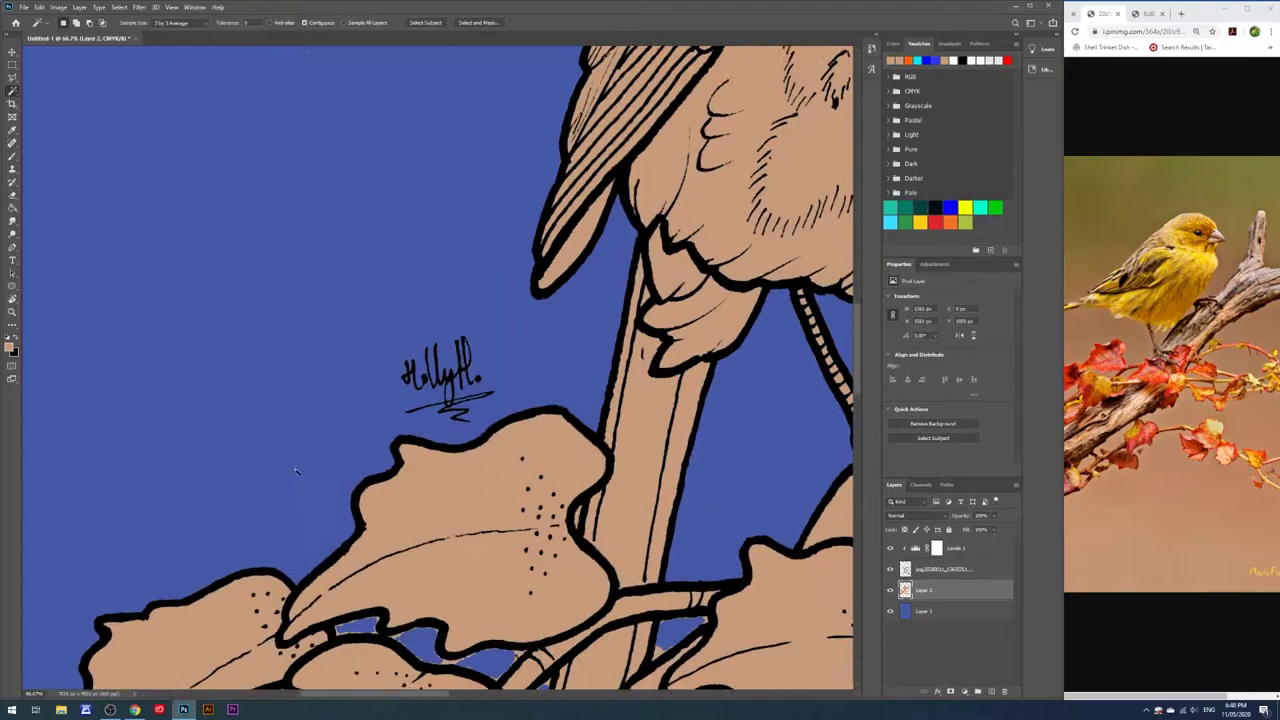
{"action": "key", "text": "b"}
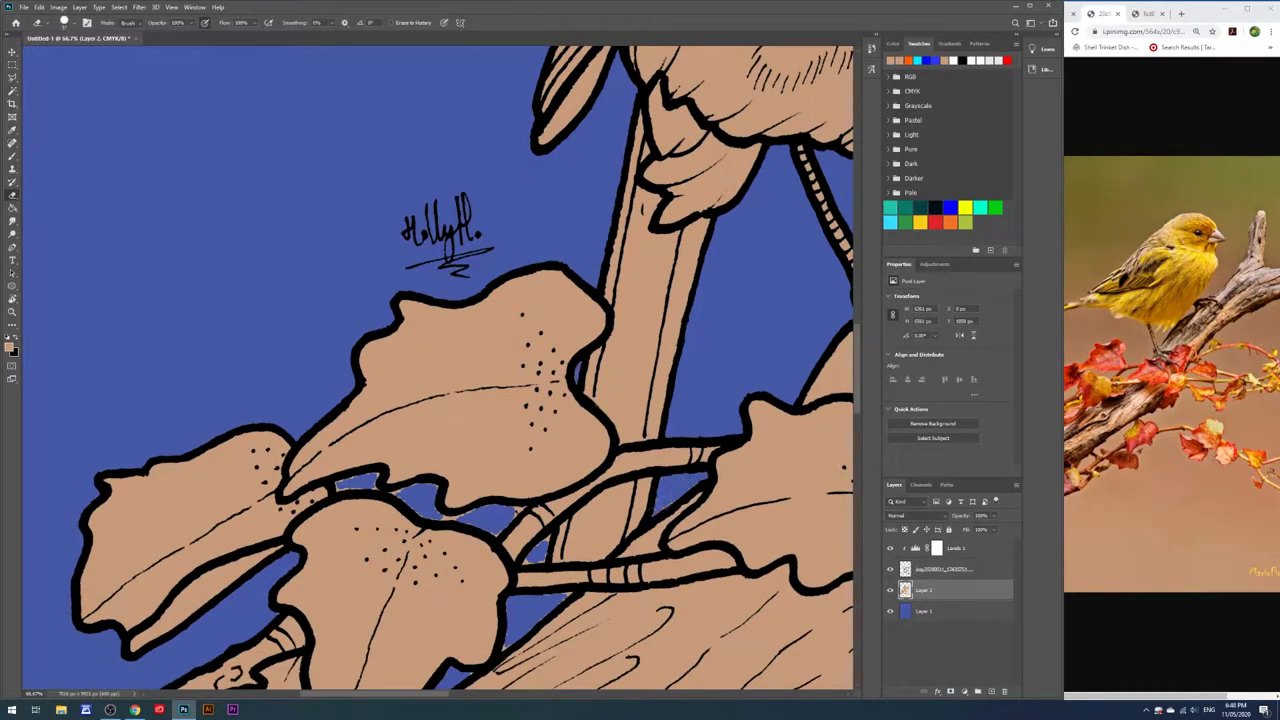
{"action": "scroll", "coordinate": [440, 368], "scroll_direction": "down", "scroll_amount": 1}
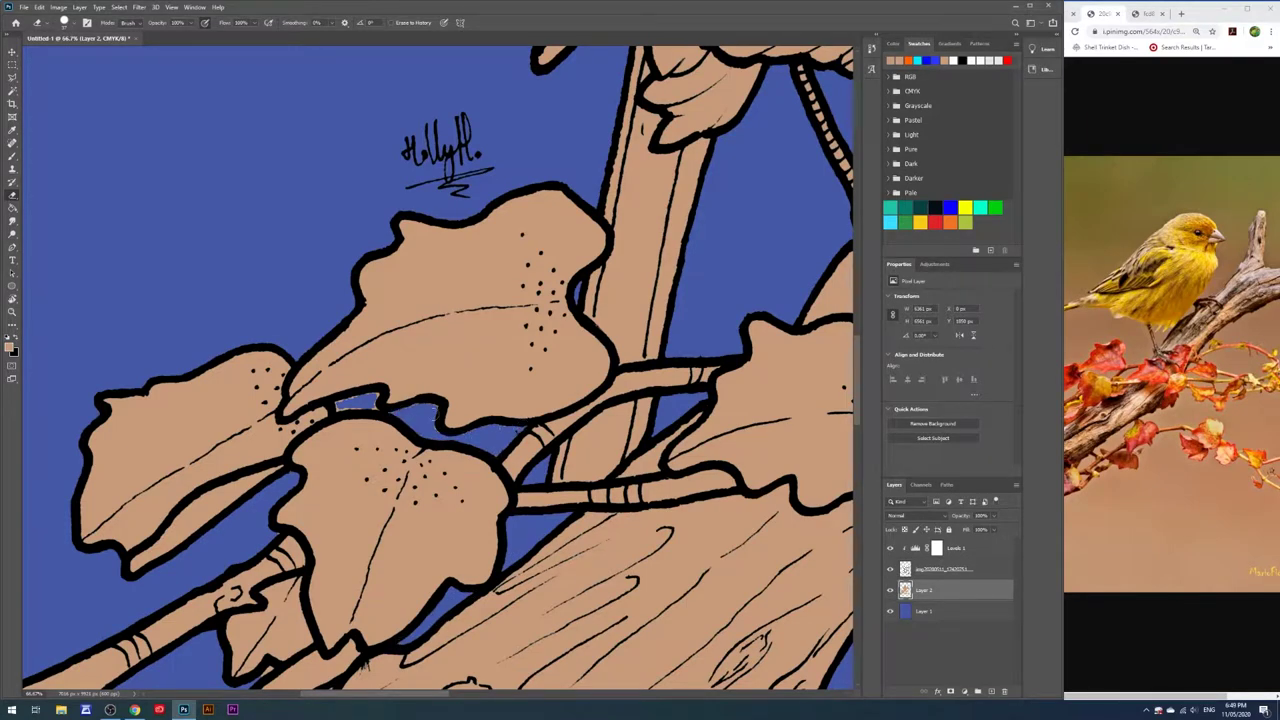
{"action": "scroll", "coordinate": [278, 437], "scroll_direction": "down", "scroll_amount": 1}
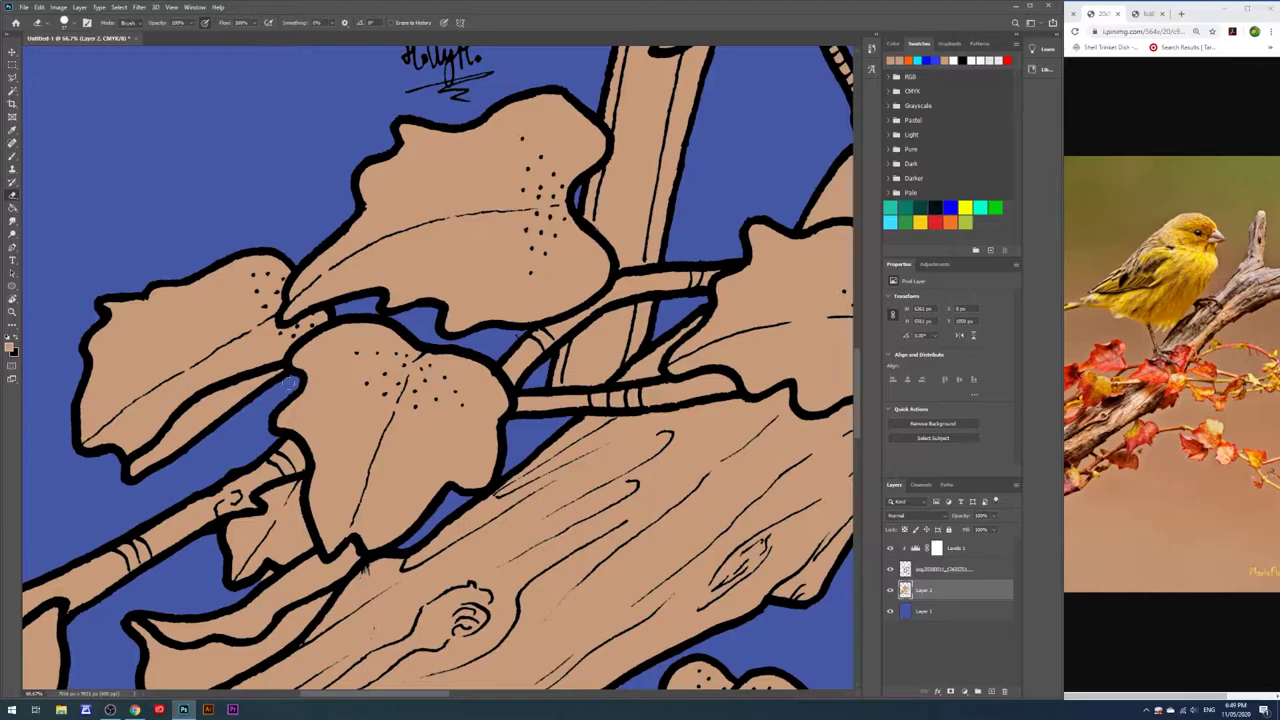
{"action": "scroll", "coordinate": [289, 381], "scroll_direction": "down", "scroll_amount": 1}
{"action": "scroll", "coordinate": [438, 368], "scroll_direction": "left", "scroll_amount": 3}
{"action": "scroll", "coordinate": [438, 368], "scroll_direction": "down", "scroll_amount": 1}
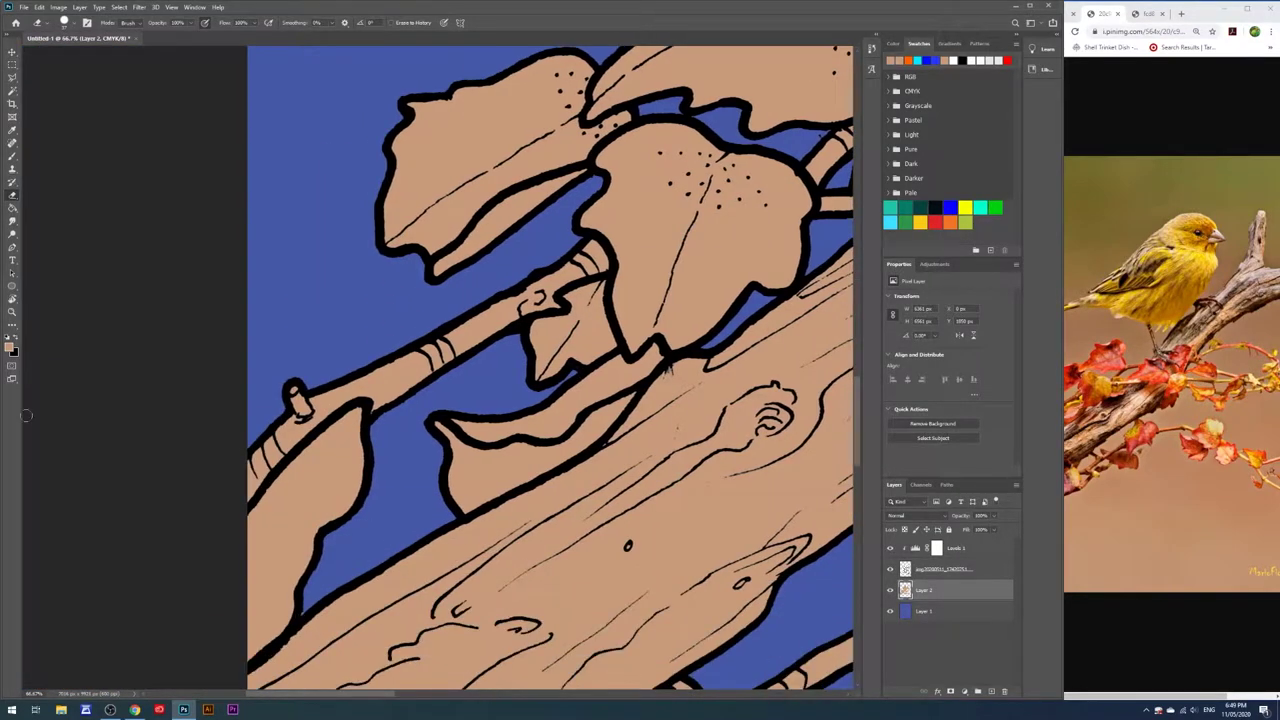
{"action": "key", "text": "ctrl+0"}
{"action": "scroll", "coordinate": [194, 600], "scroll_direction": "up", "scroll_amount": 5}
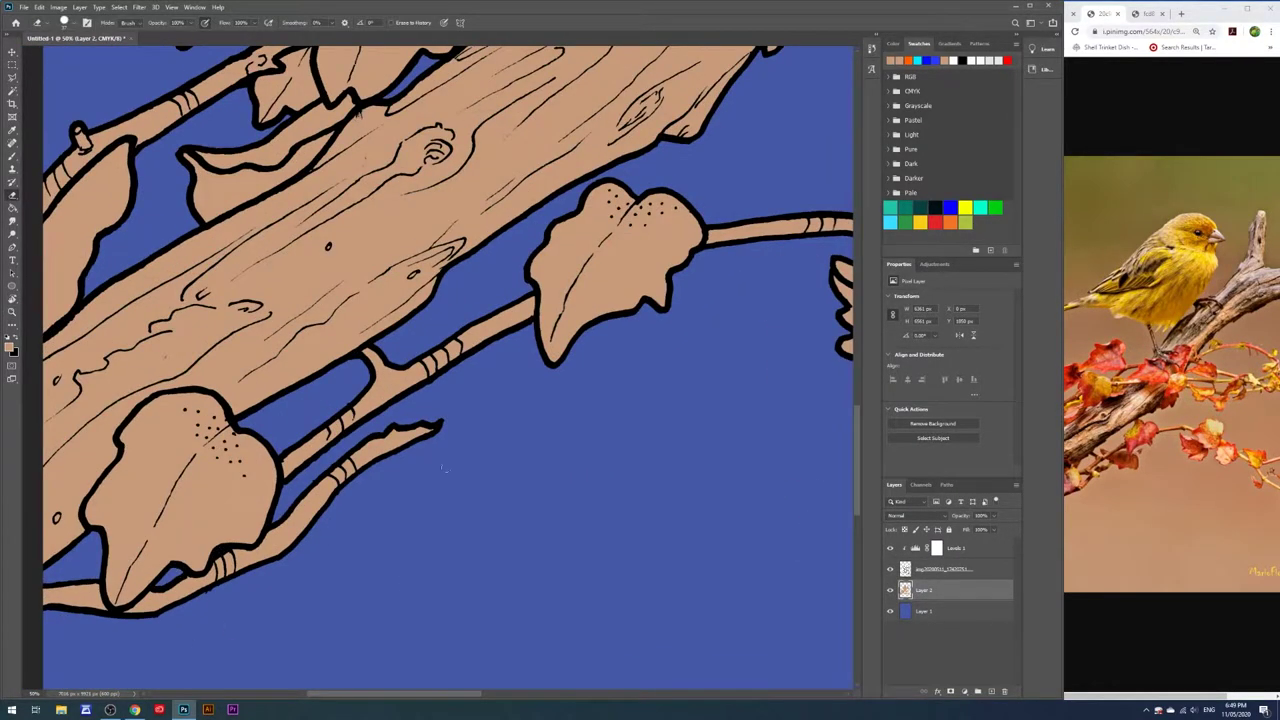
{"action": "scroll", "coordinate": [444, 468], "scroll_direction": "right", "scroll_amount": 3}
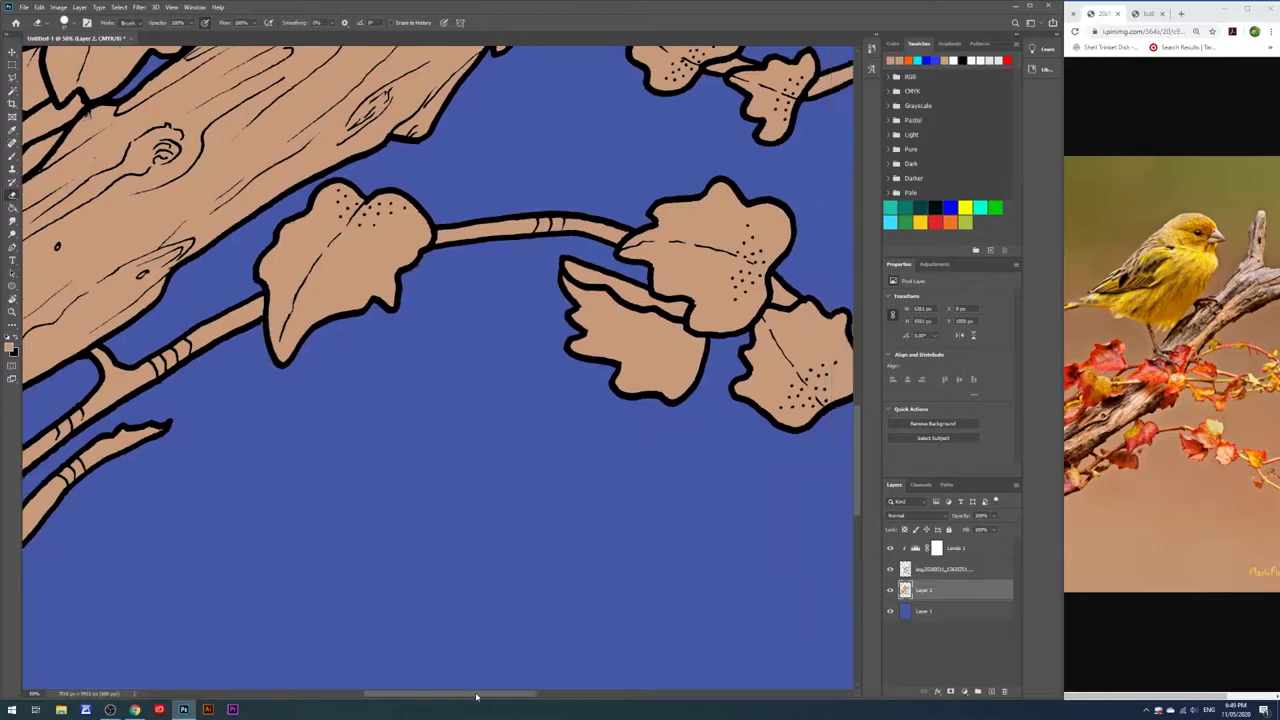
{"action": "scroll", "coordinate": [594, 677], "scroll_direction": "right", "scroll_amount": 7}
{"action": "scroll", "coordinate": [409, 367], "scroll_direction": "down", "scroll_amount": 1}
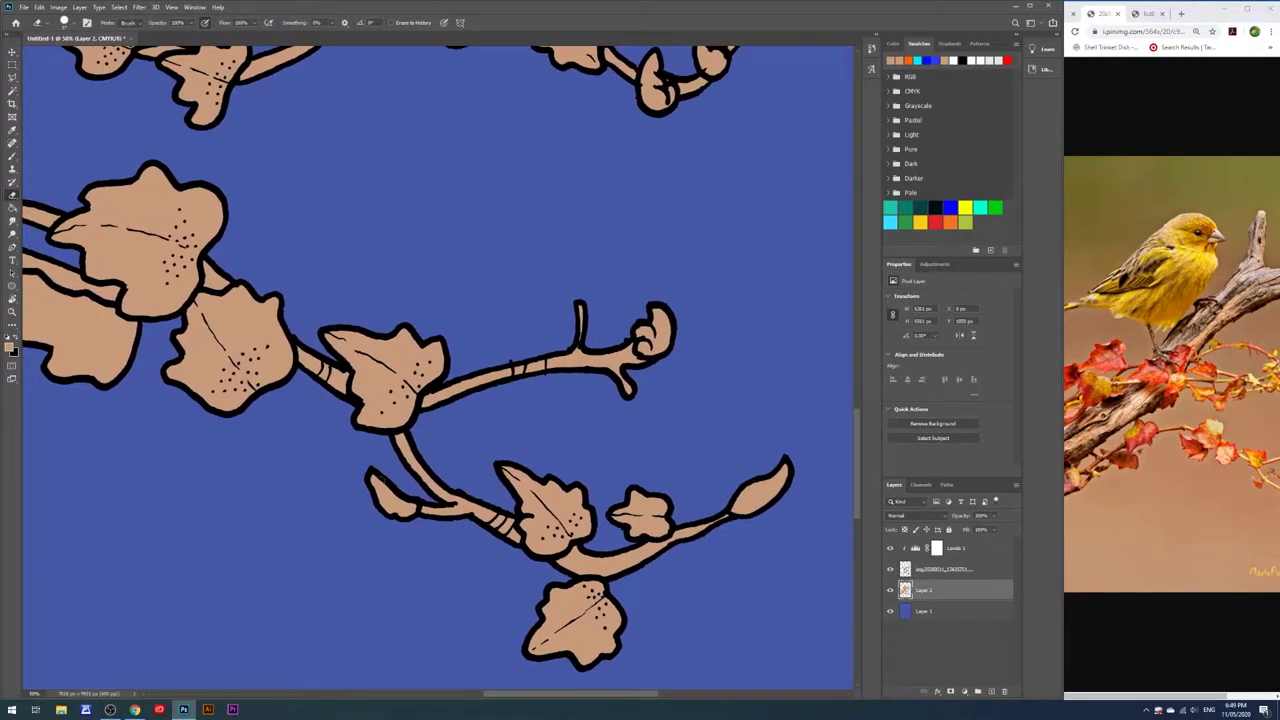
{"action": "scroll", "coordinate": [437, 367], "scroll_direction": "up", "scroll_amount": 3}
{"action": "scroll", "coordinate": [437, 367], "scroll_direction": "up", "scroll_amount": 1}
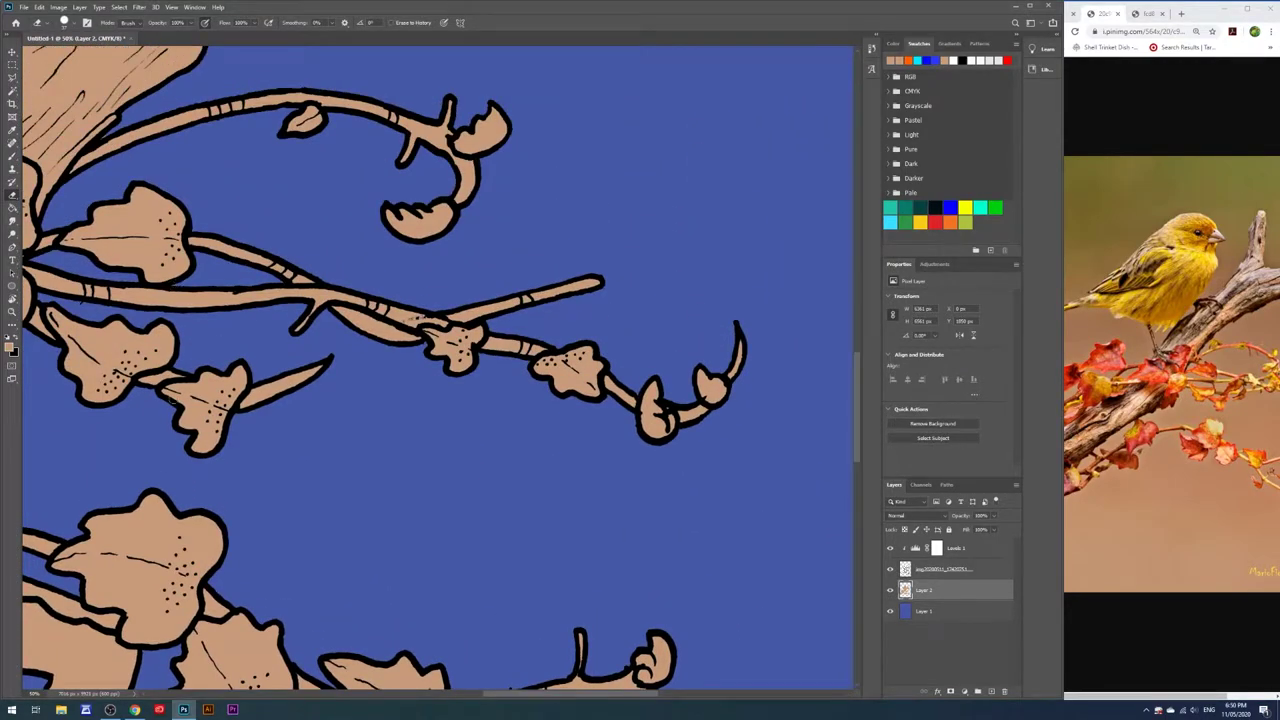
{"action": "scroll", "coordinate": [420, 318], "scroll_direction": "left", "scroll_amount": 2}
{"action": "scroll", "coordinate": [195, 316], "scroll_direction": "up", "scroll_amount": 1}
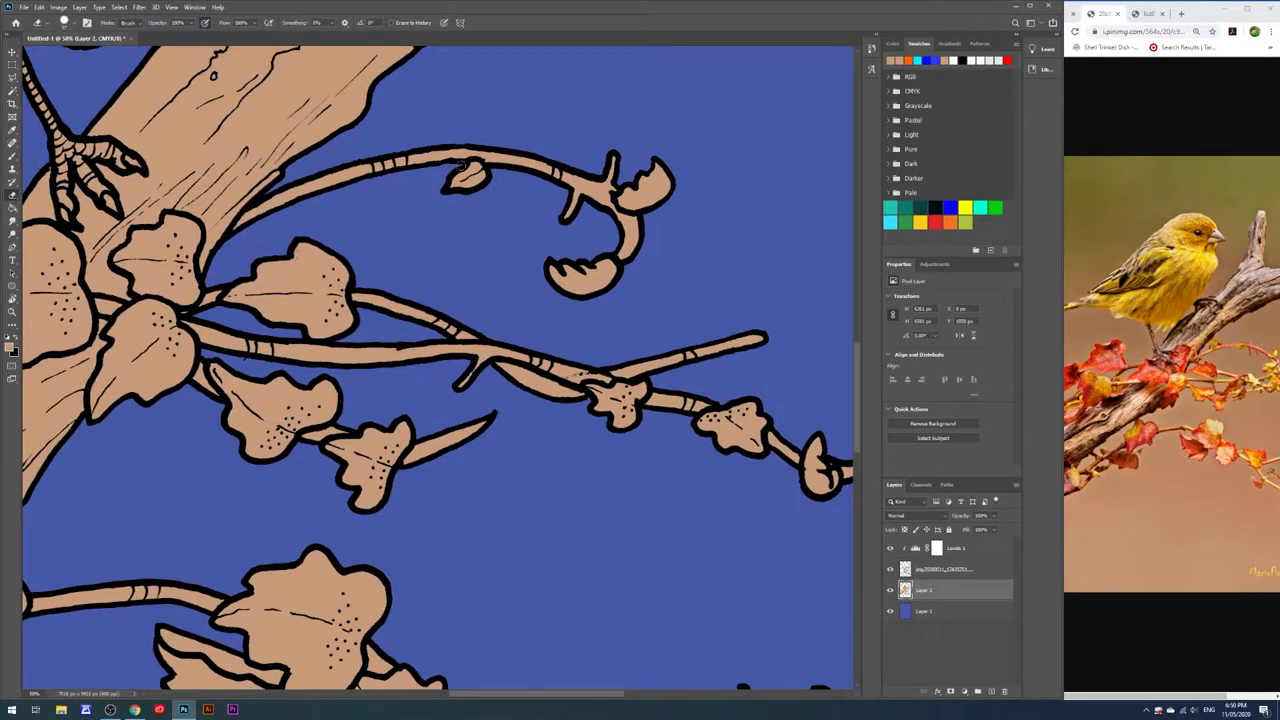
{"action": "scroll", "coordinate": [421, 681], "scroll_direction": "up", "scroll_amount": 1}
{"action": "scroll", "coordinate": [421, 681], "scroll_direction": "up", "scroll_amount": 4}
{"action": "scroll", "coordinate": [421, 681], "scroll_direction": "up", "scroll_amount": 4}
{"action": "scroll", "coordinate": [421, 681], "scroll_direction": "left", "scroll_amount": 3}
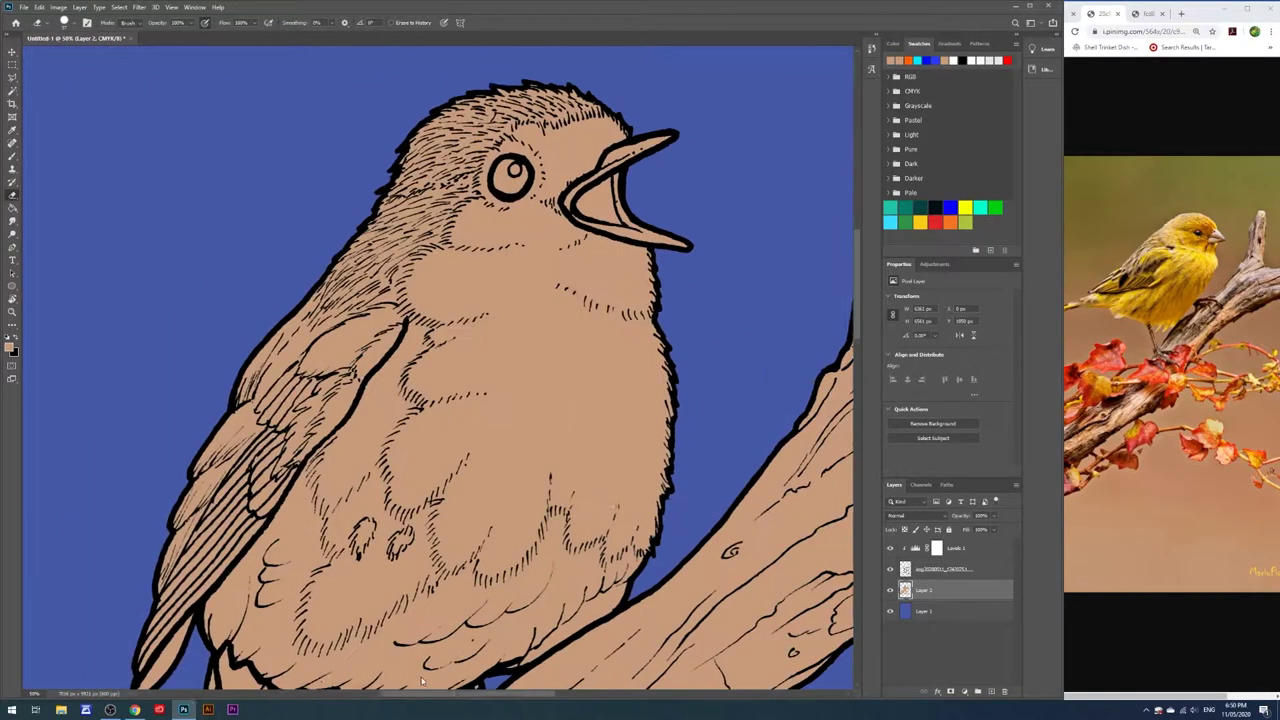
{"action": "scroll", "coordinate": [421, 681], "scroll_direction": "left", "scroll_amount": 2}
{"action": "key", "text": "w"}
{"action": "key", "text": "ctrl+0"}
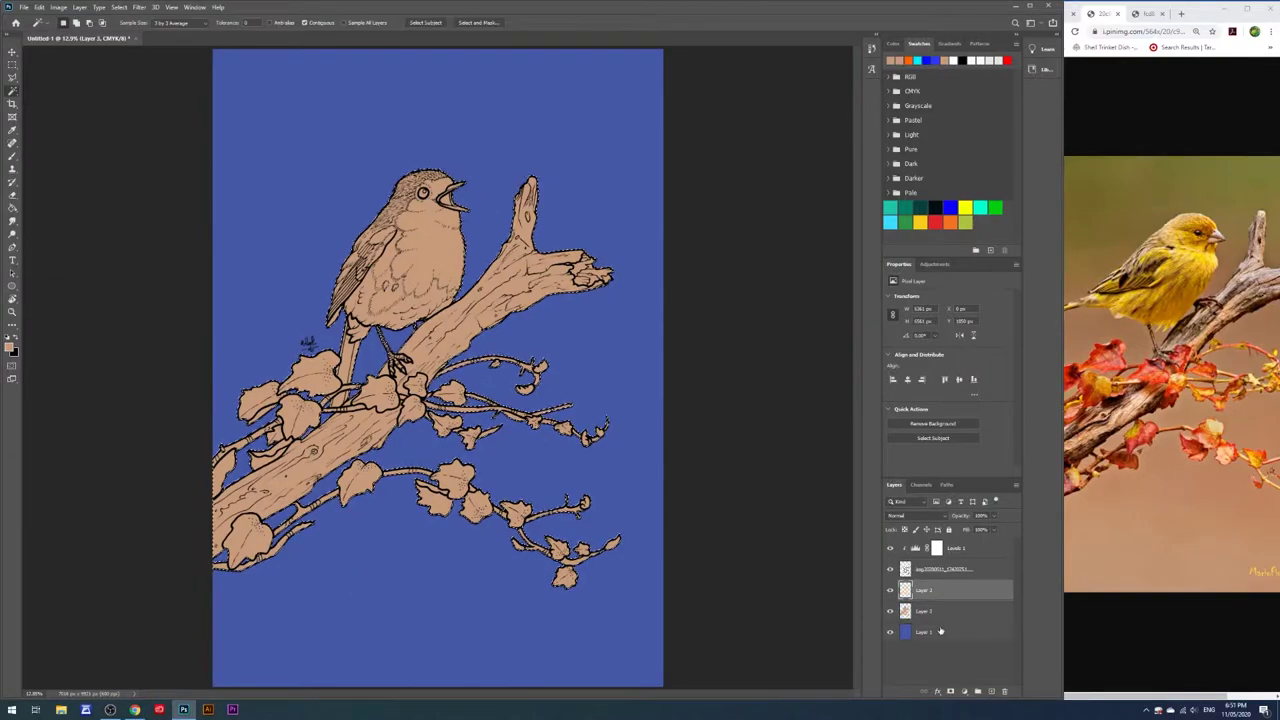
Rename the tan fill layer to 'base' and widen the reference photo window
{"action": "double_click", "coordinate": [923, 611]}
{"action": "type", "text": "base"}
{"action": "key", "text": "Return"}
{"action": "left_click_drag", "start_coordinate": [1062, 481], "coordinate": [1032, 481]}
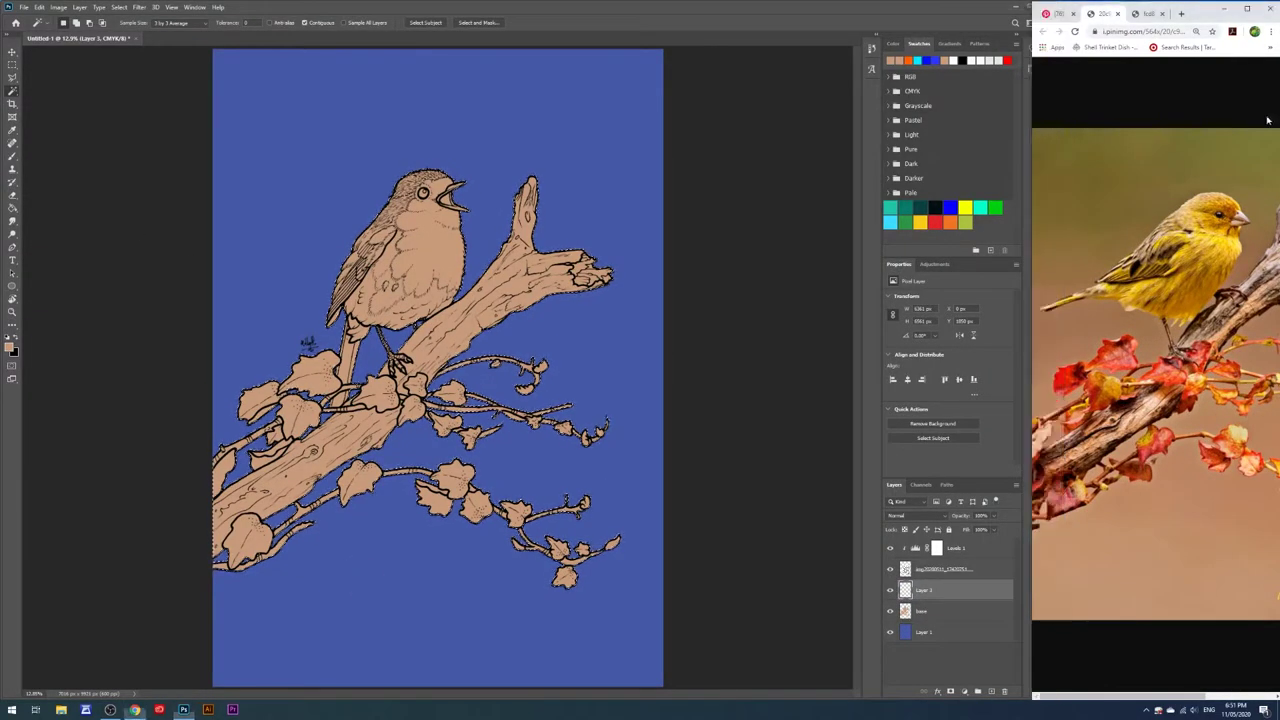
{"action": "left_click", "coordinate": [30, 305]}
Pick a dark brown foreground colour for shading
{"action": "key", "text": "i"}
{"action": "left_click", "coordinate": [10, 344]}
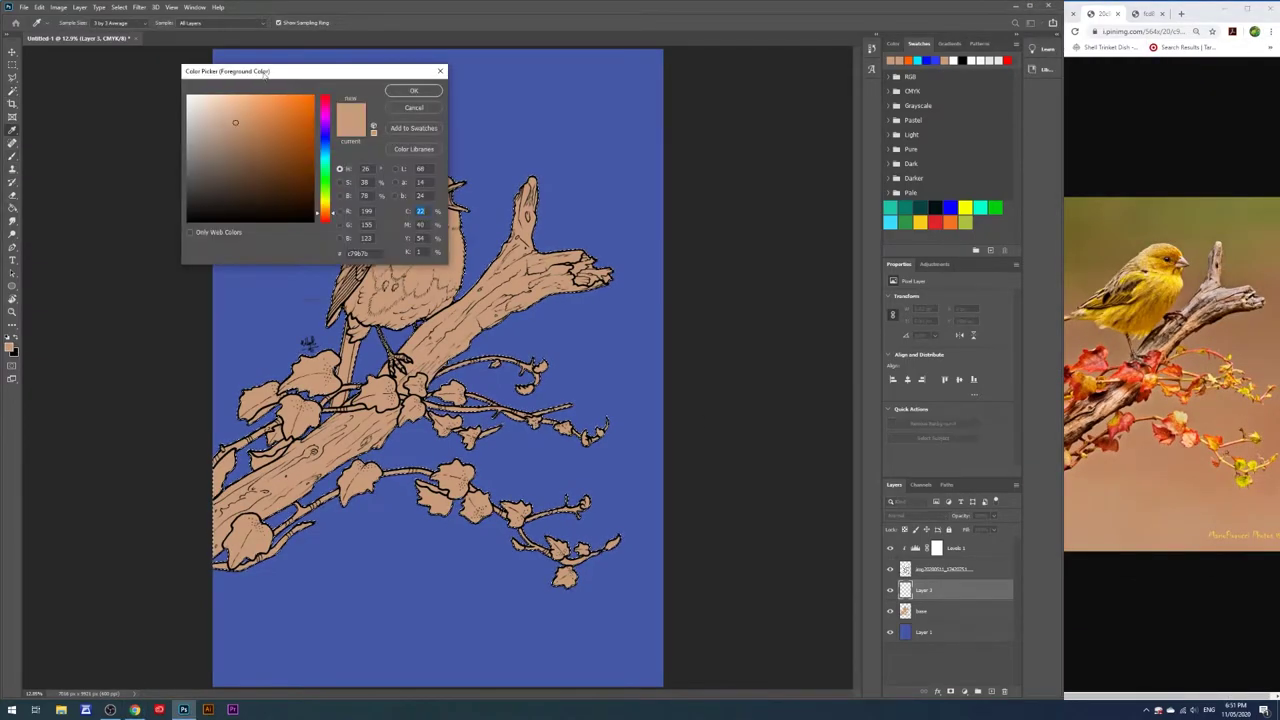
{"action": "left_click_drag", "start_coordinate": [300, 69], "coordinate": [390, 125]}
{"action": "left_click", "coordinate": [288, 218]}
{"action": "key", "text": "Return"}
Brush dark brown shading on the branch tip, the robin's belly and the branch below
{"action": "key", "text": "b"}
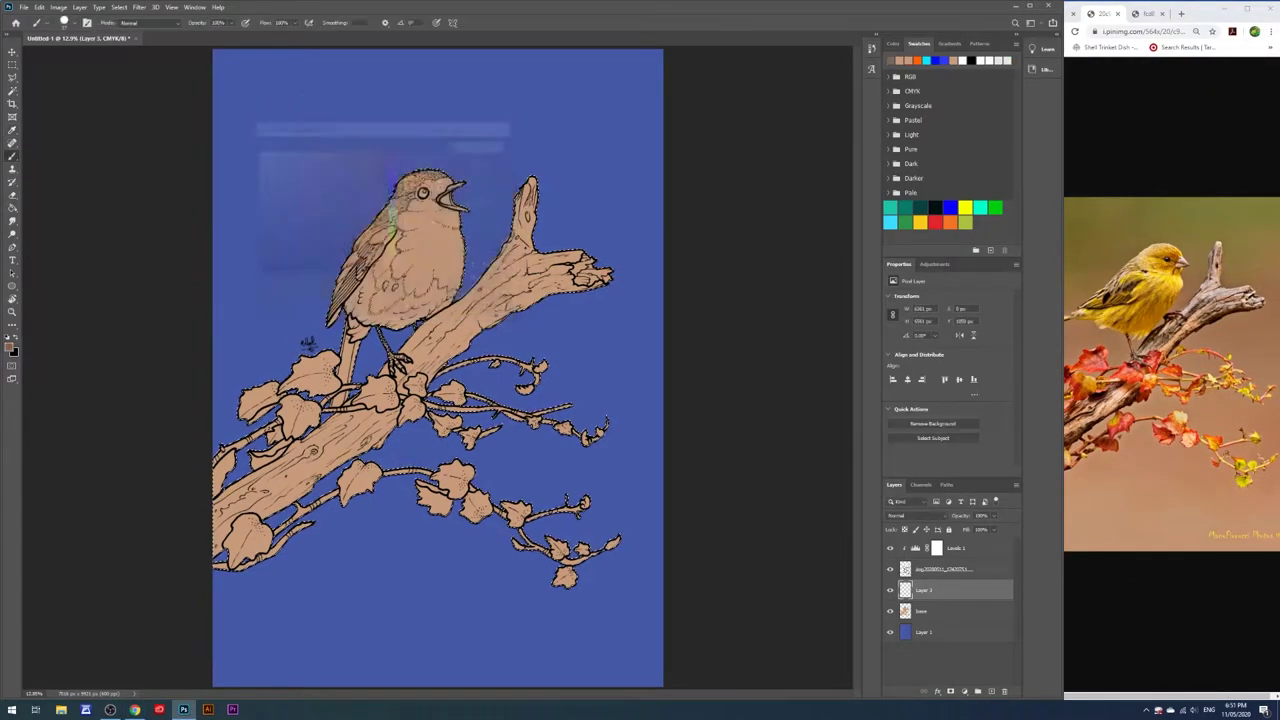
{"action": "right_click", "coordinate": [537, 323]}
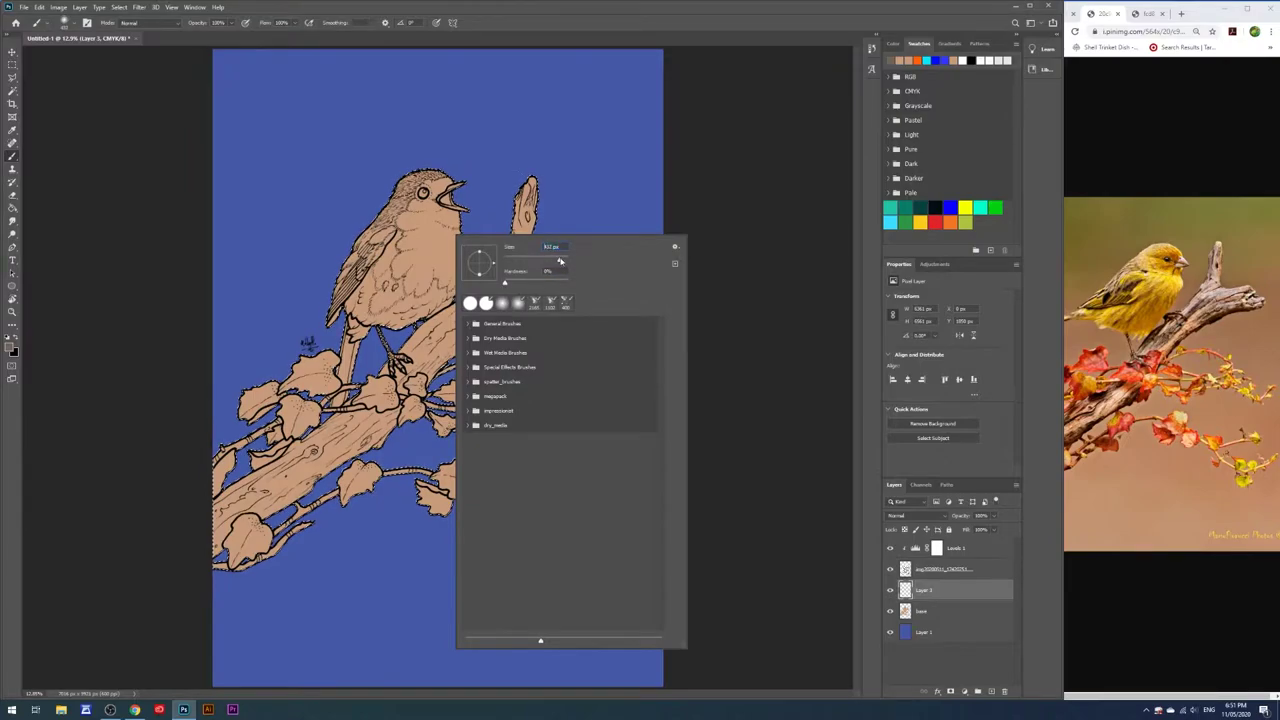
{"action": "key", "text": "Return"}
{"action": "left_click_drag", "start_coordinate": [530, 262], "coordinate": [612, 276]}
{"action": "right_click", "coordinate": [595, 280]}
{"action": "key", "text": "Return"}
{"action": "left_click_drag", "start_coordinate": [530, 265], "coordinate": [568, 284]}
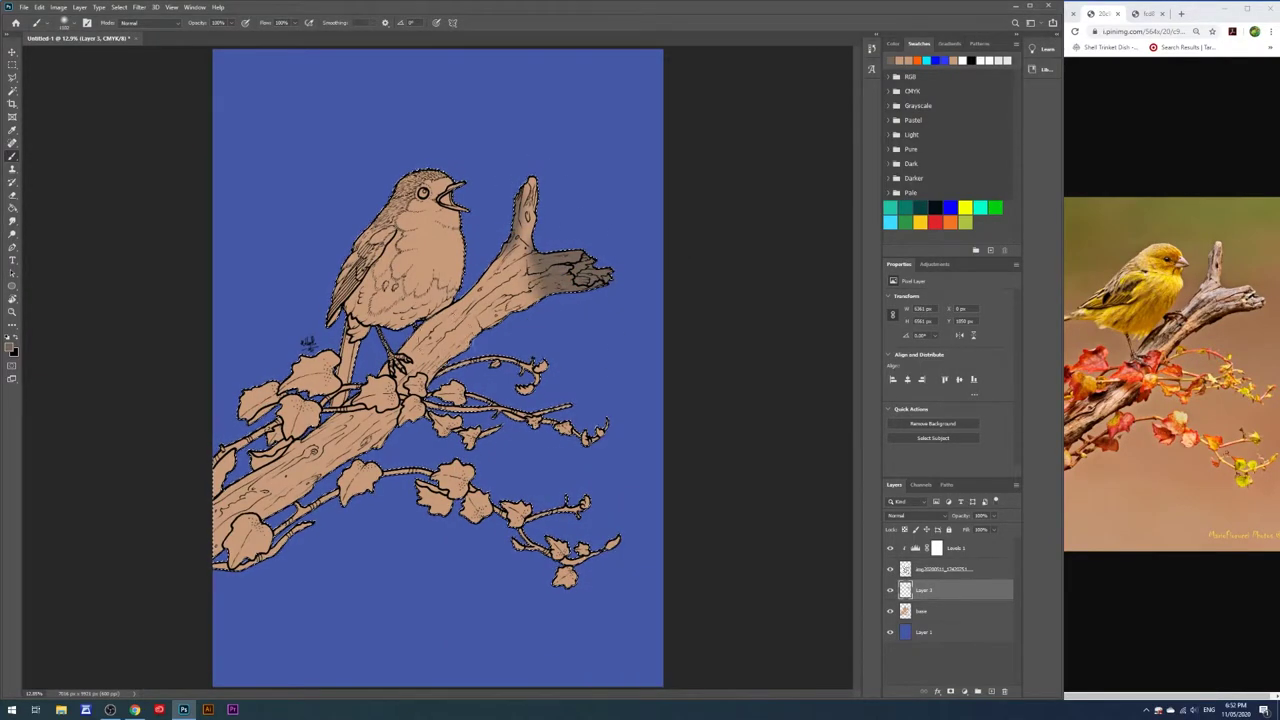
{"action": "left_click_drag", "start_coordinate": [445, 230], "coordinate": [425, 355]}
{"action": "mouse_move", "coordinate": [365, 295]}
{"action": "left_mouse_down"}
{"action": "mouse_move", "coordinate": [435, 370]}
{"action": "mouse_move", "coordinate": [415, 412]}
{"action": "mouse_move", "coordinate": [296, 452]}
{"action": "left_mouse_up"}
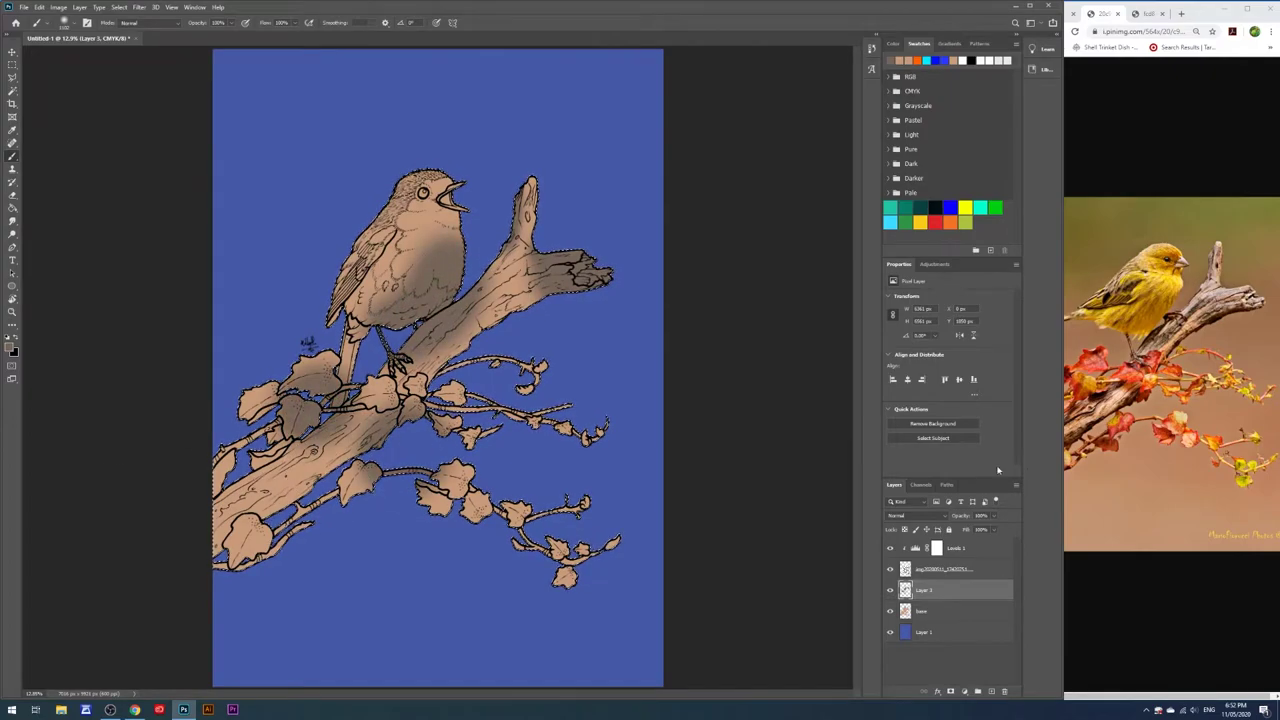
Widen the reference photo window and add a new layer above Layer 3
{"action": "left_click_drag", "start_coordinate": [1063, 467], "coordinate": [1040, 467]}
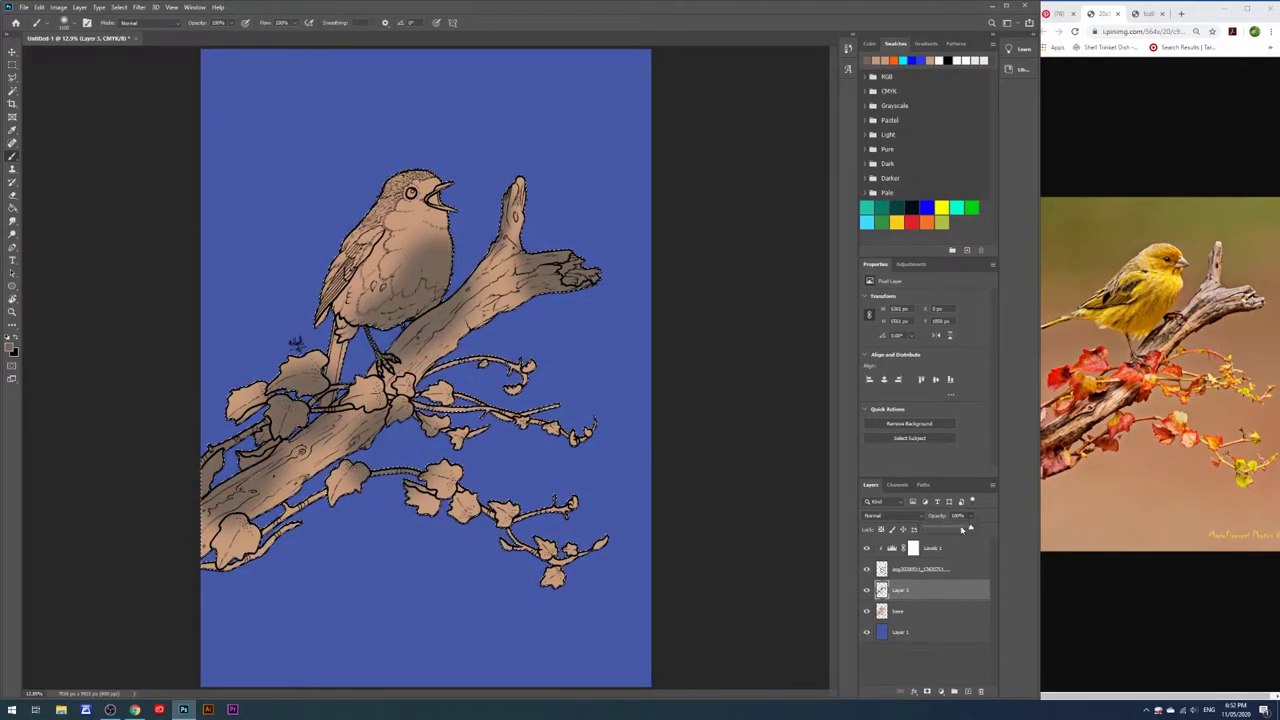
{"action": "left_click", "coordinate": [954, 691]}
{"action": "left_click", "coordinate": [11, 346]}
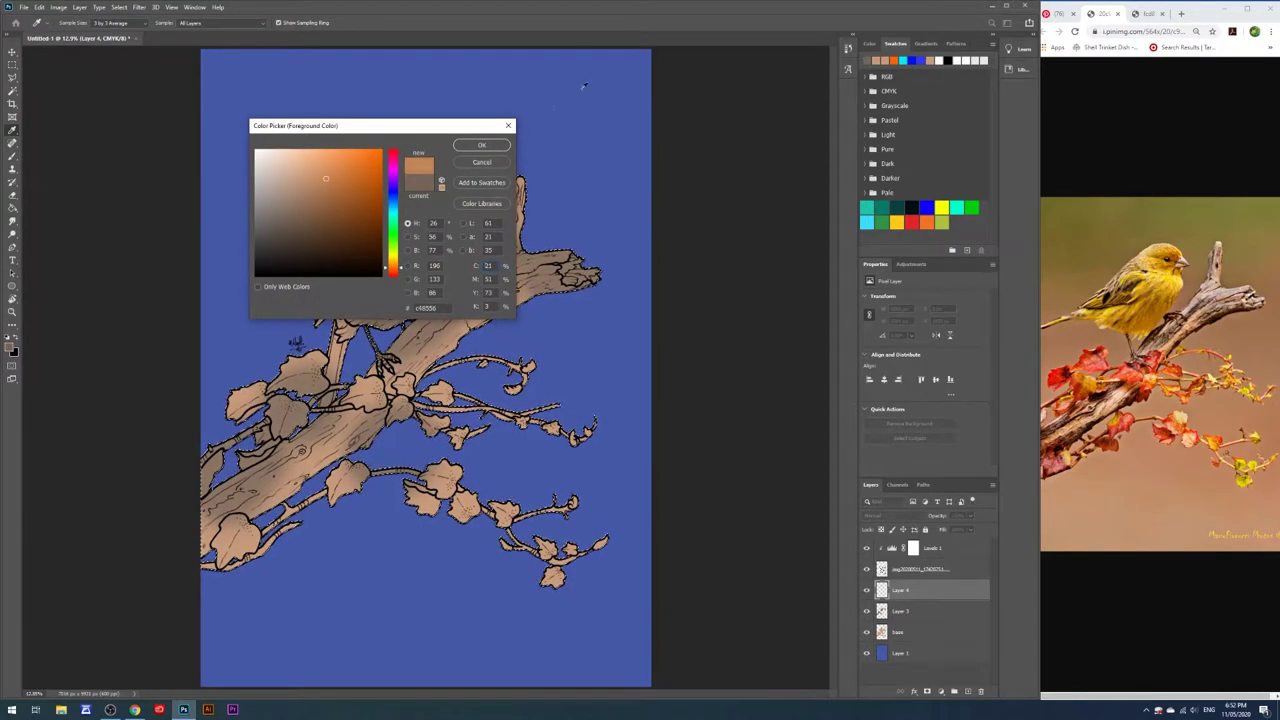
Darken the shading with a clipped Hue/Saturation adjustment by lowering lightness
{"action": "left_click", "coordinate": [481, 145]}
{"action": "right_click", "coordinate": [484, 290]}
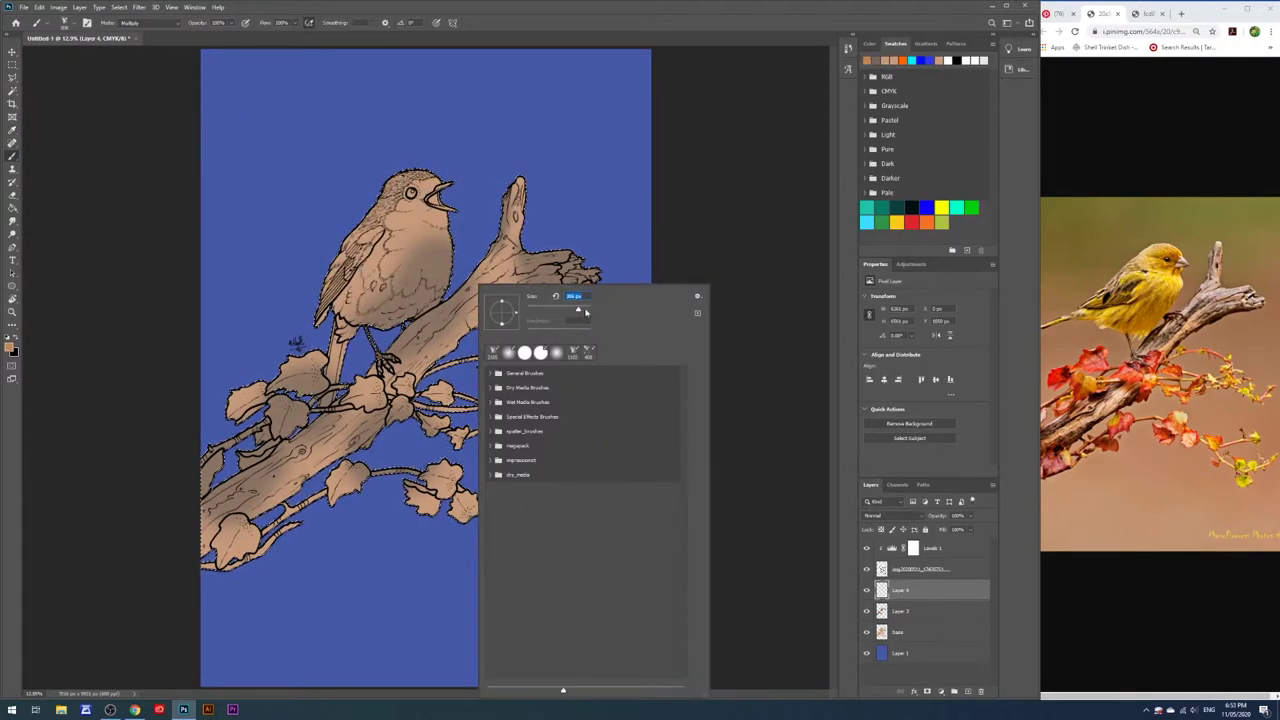
{"action": "key", "text": "Return"}
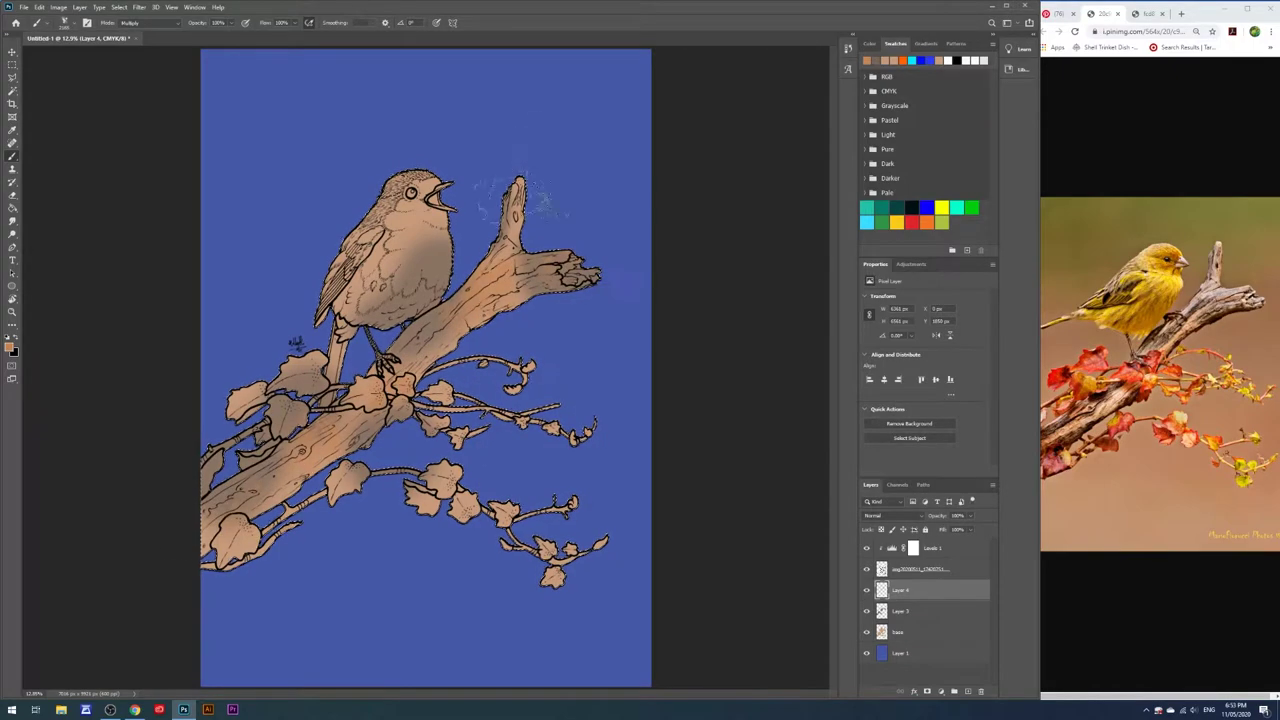
{"action": "key", "text": "ctrl+u"}
{"action": "left_click_drag", "start_coordinate": [924, 373], "coordinate": [898, 378]}
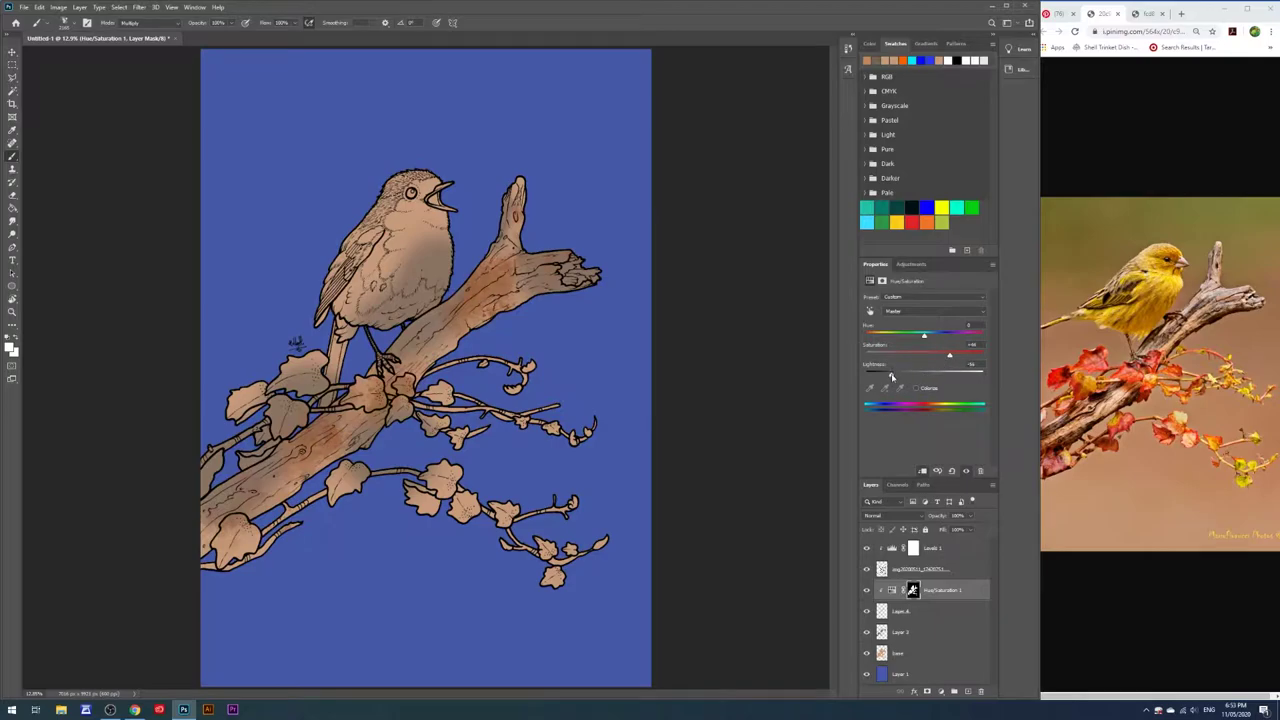
Select the blue background around the drawing from the base layer, then switch to Layer 6
{"action": "left_click", "coordinate": [955, 692]}
{"action": "key", "text": "w"}
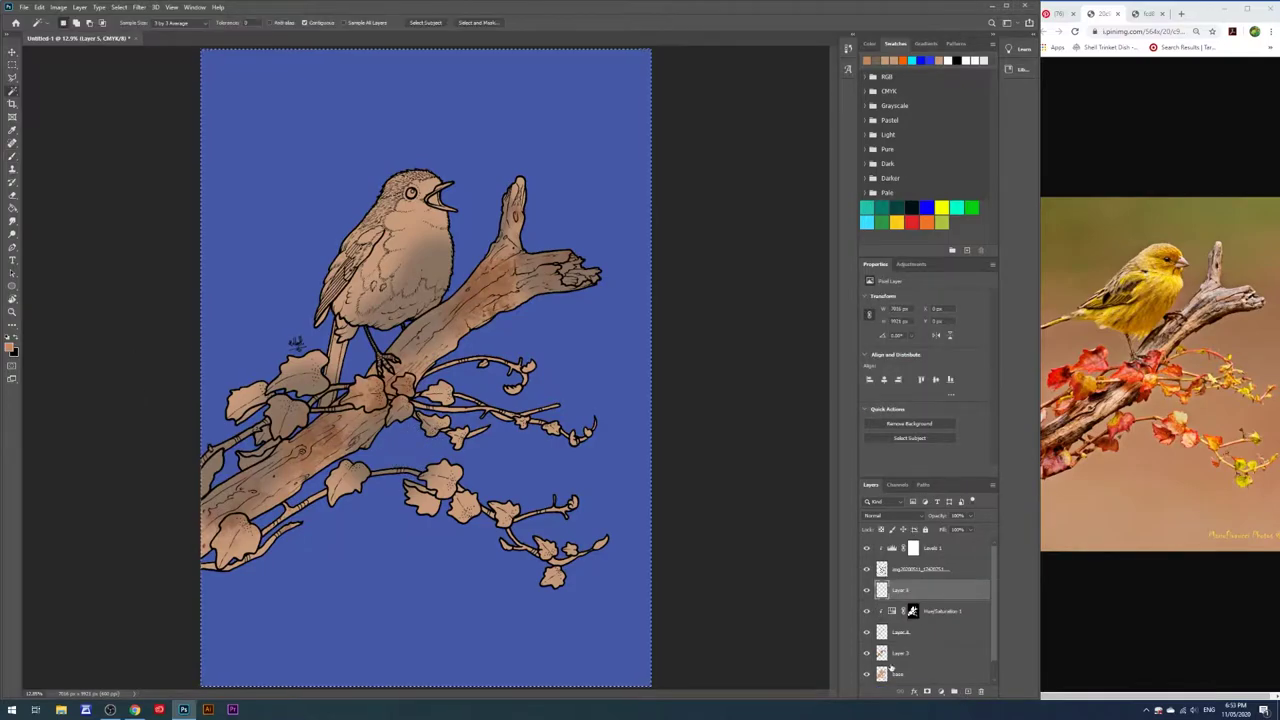
{"action": "left_click", "coordinate": [920, 673]}
{"action": "left_click", "coordinate": [614, 258]}
{"action": "right_click", "coordinate": [614, 258]}
{"action": "left_click", "coordinate": [955, 590]}
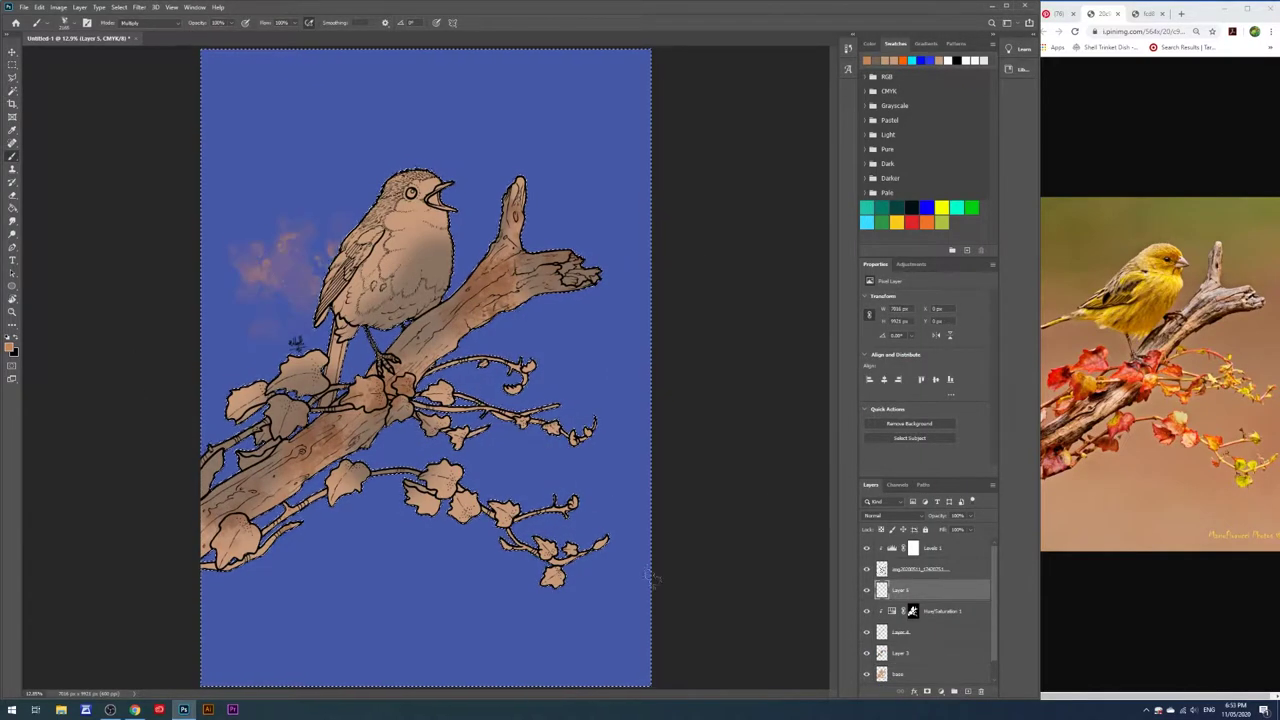
Paint light highlights along the branch and the robin's breast and belly
{"action": "left_click", "coordinate": [12, 345]}
{"action": "left_click", "coordinate": [419, 158]}
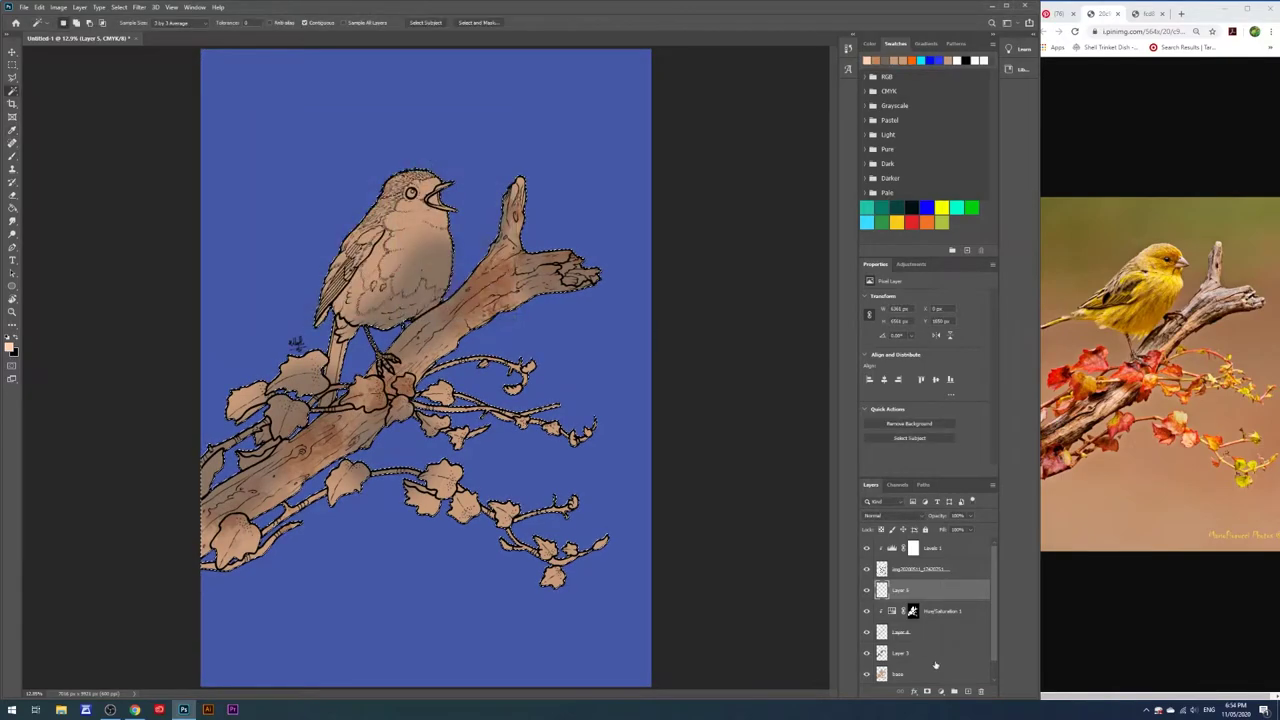
{"action": "key", "text": "b"}
{"action": "right_click", "coordinate": [440, 204]}
{"action": "left_click", "coordinate": [514, 131]}
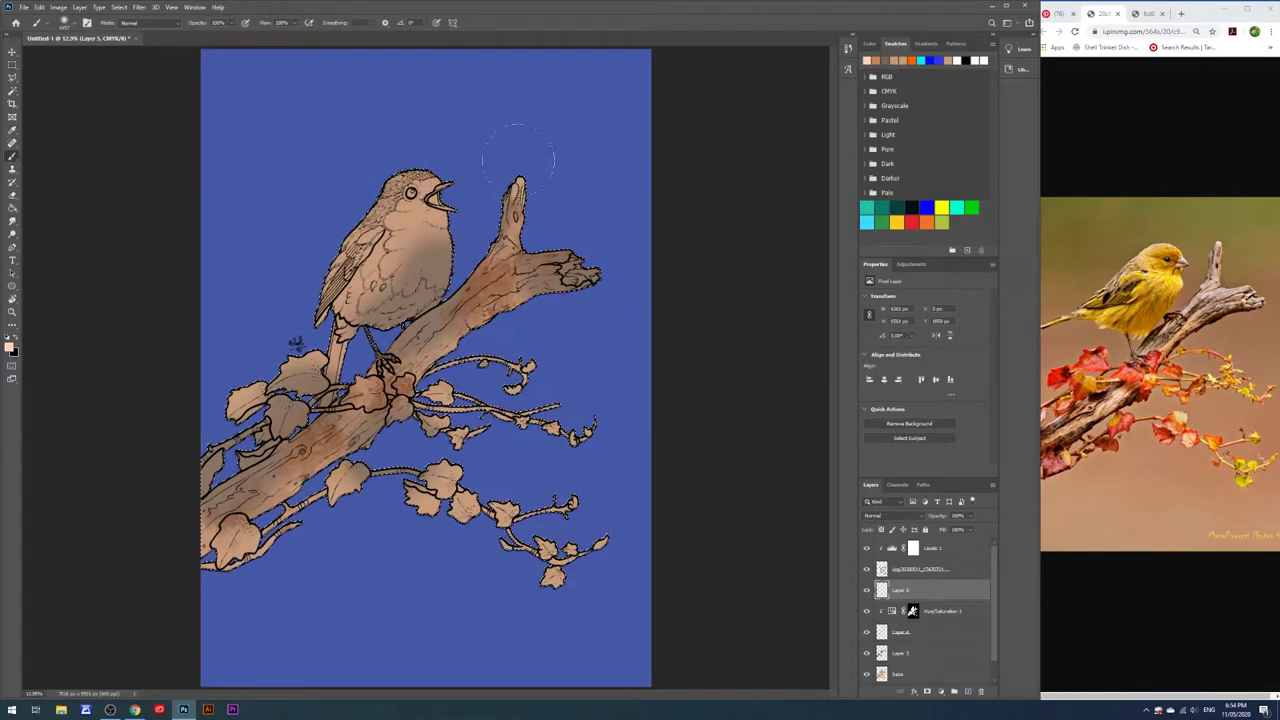
{"action": "left_click_drag", "start_coordinate": [325, 445], "coordinate": [380, 400]}
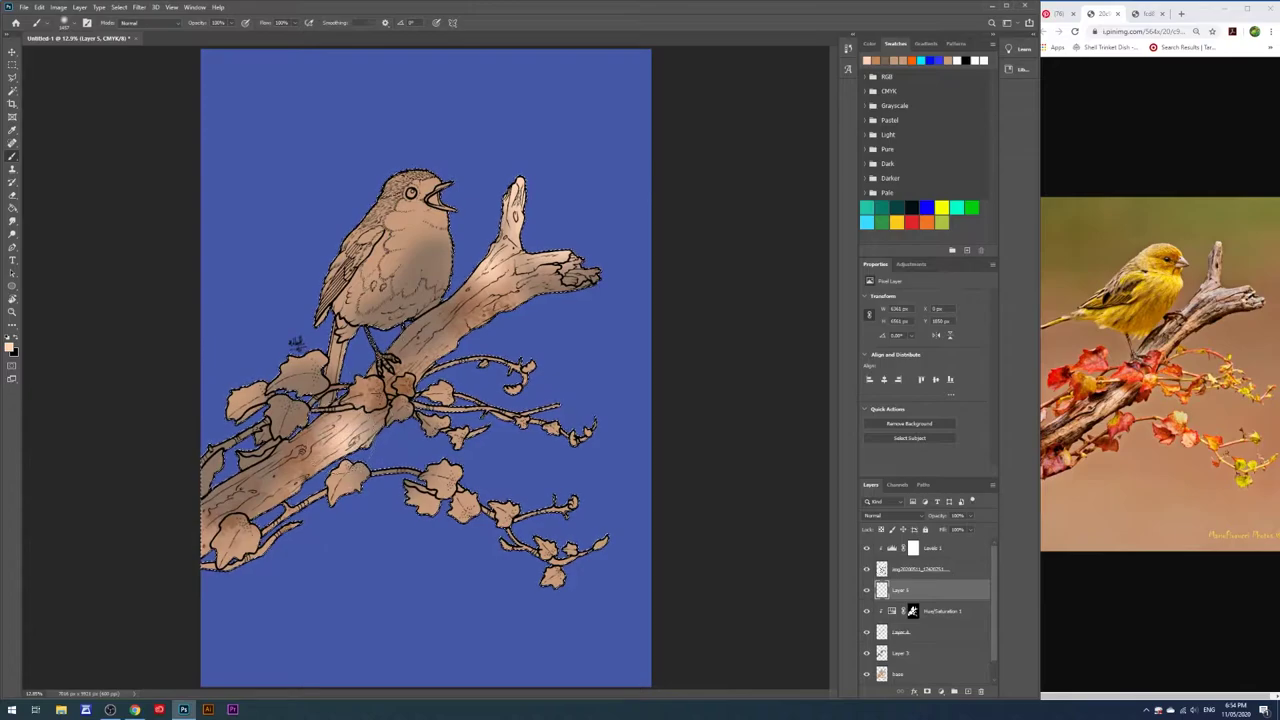
{"action": "left_click_drag", "start_coordinate": [420, 240], "coordinate": [480, 310]}
Set the highlight layer to Overlay blending at about 70% opacity
{"action": "left_click", "coordinate": [895, 515]}
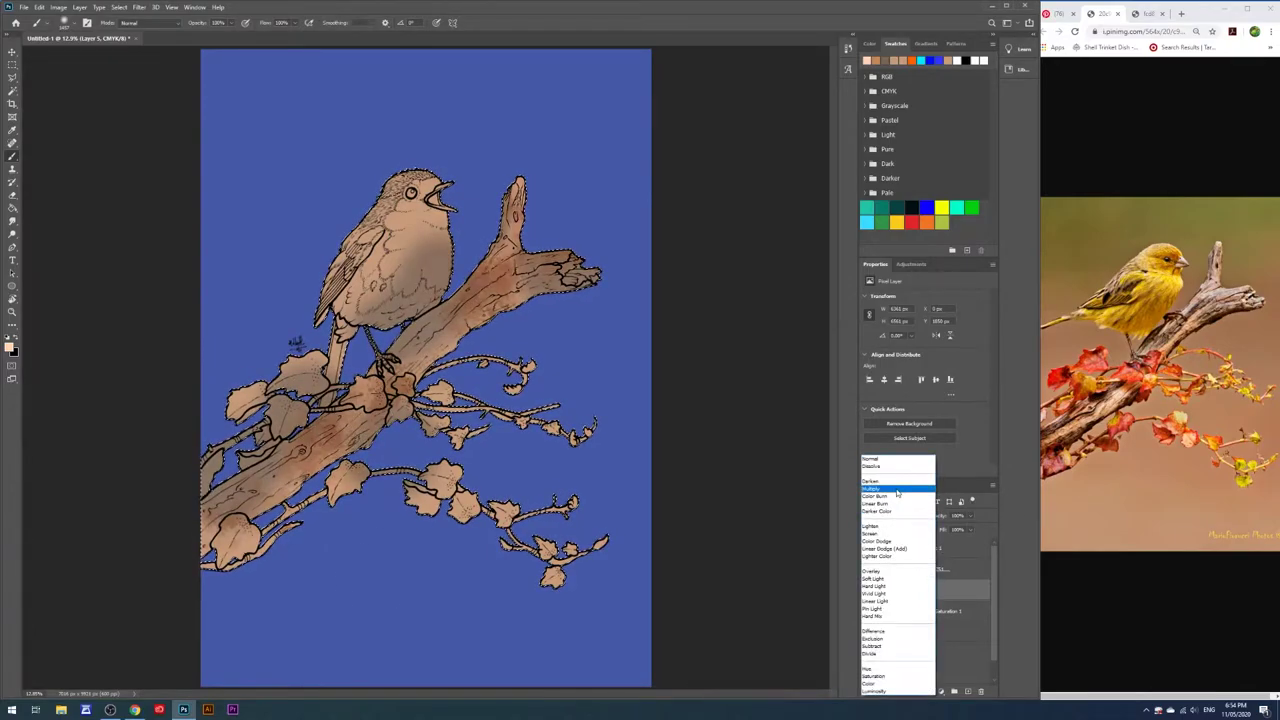
{"action": "left_click", "coordinate": [895, 515]}
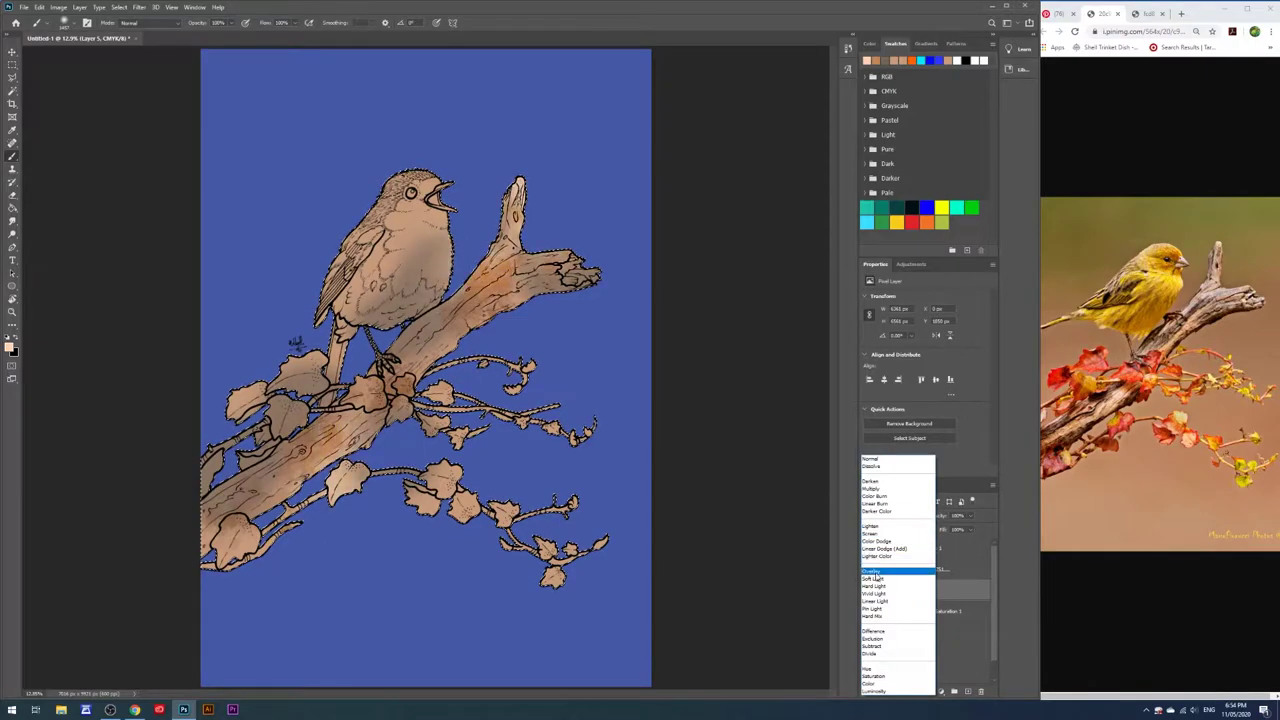
{"action": "left_click", "coordinate": [874, 572]}
{"action": "left_click_drag", "start_coordinate": [970, 515], "coordinate": [958, 530]}
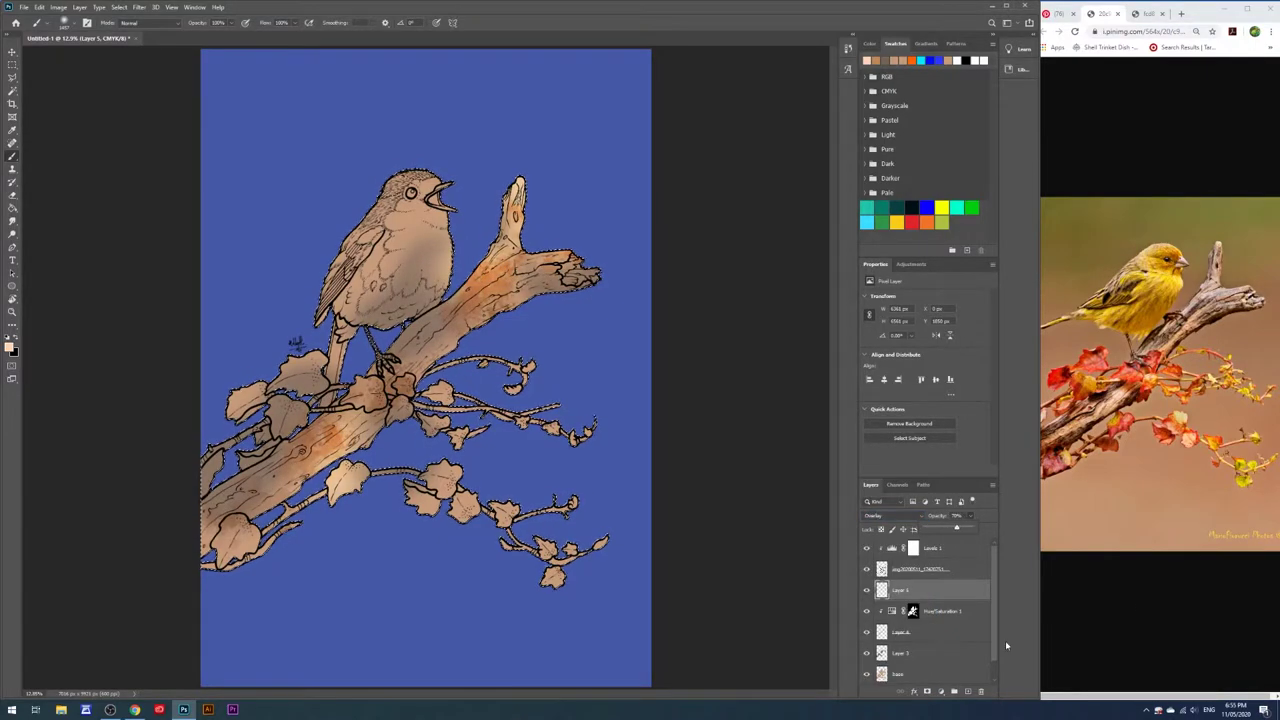
{"action": "left_click", "coordinate": [911, 630]}
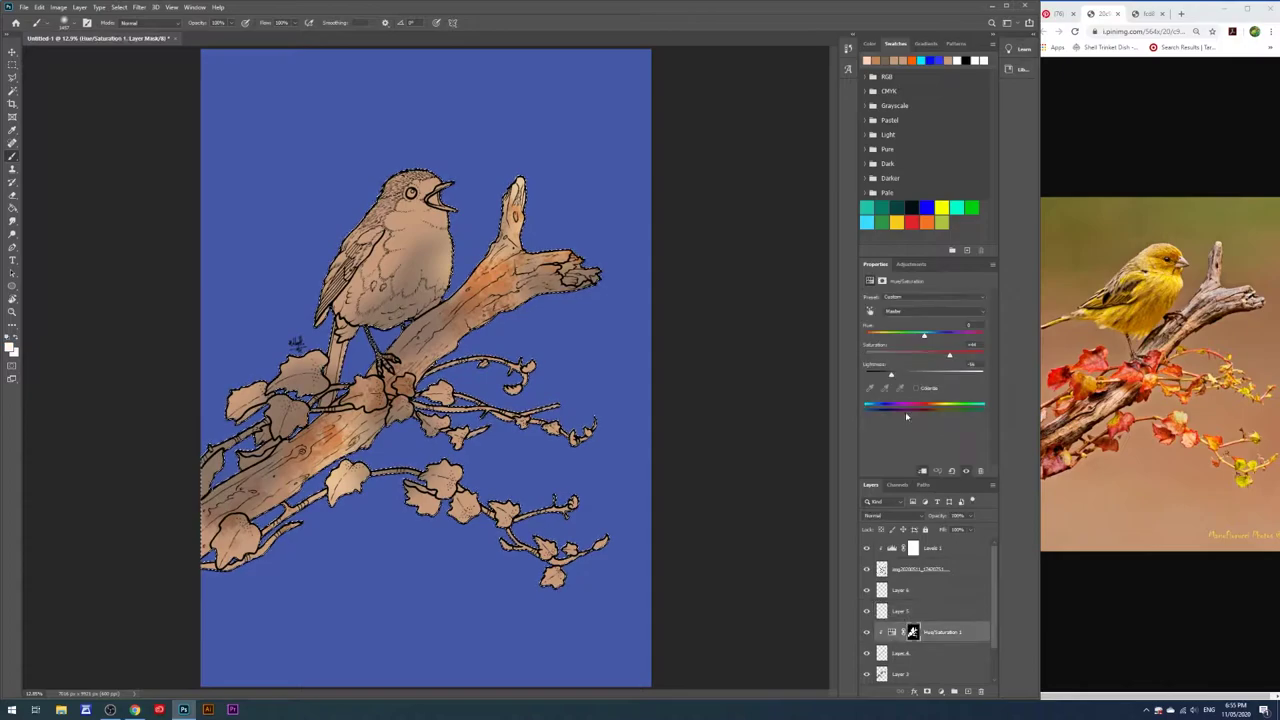
Group the colour layers and pick a darker red-orange foreground colour
{"action": "left_click", "coordinate": [908, 612], "text": "shift"}
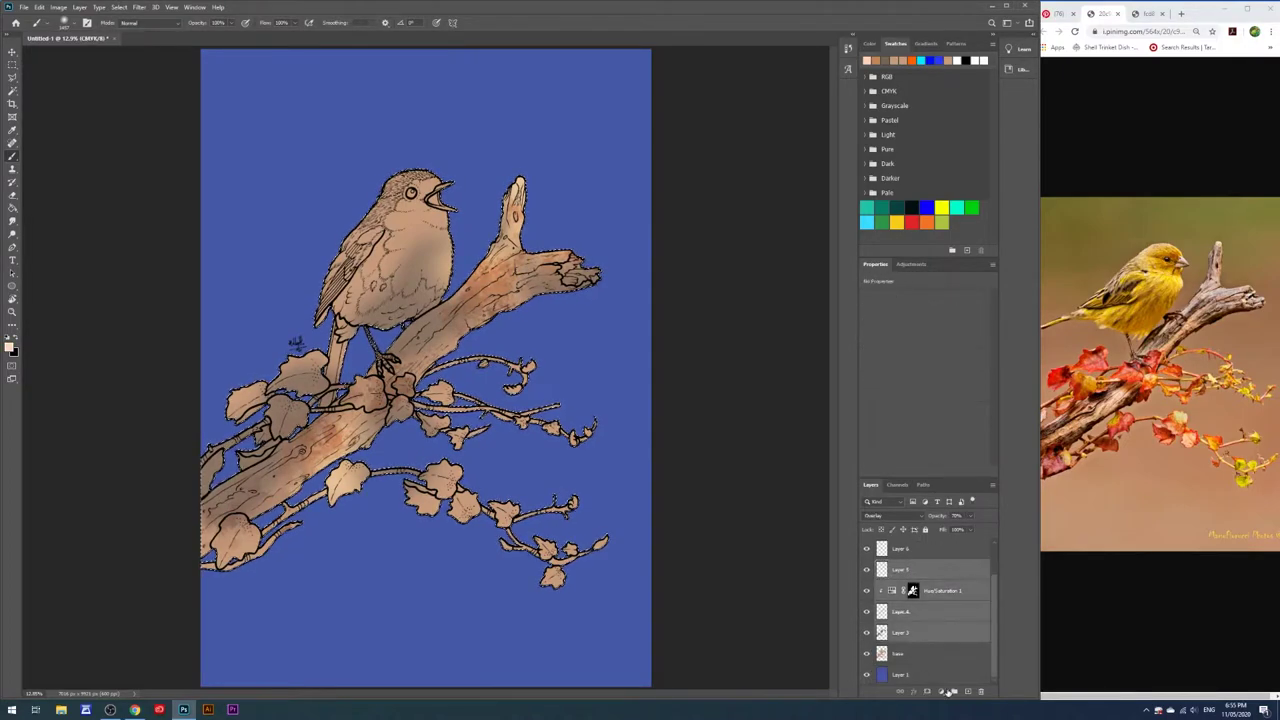
{"action": "key", "text": "ctrl+g"}
{"action": "left_click", "coordinate": [908, 589]}
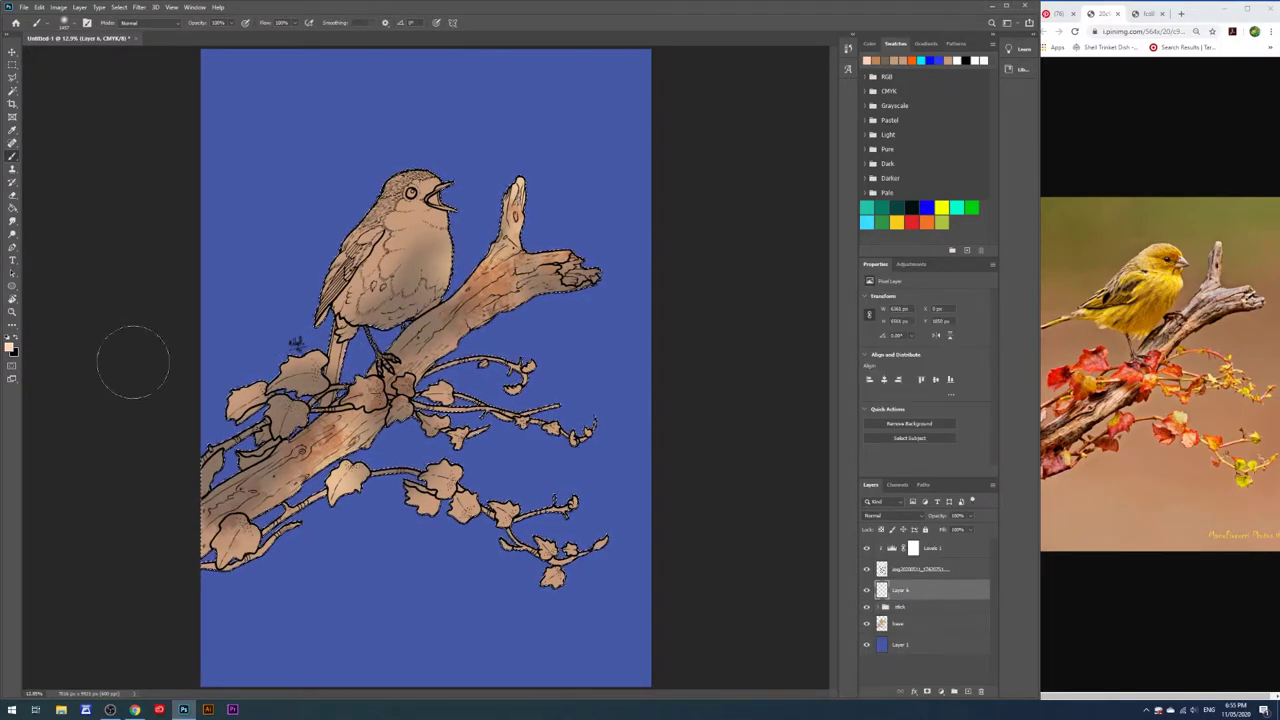
{"action": "left_click", "coordinate": [12, 345]}
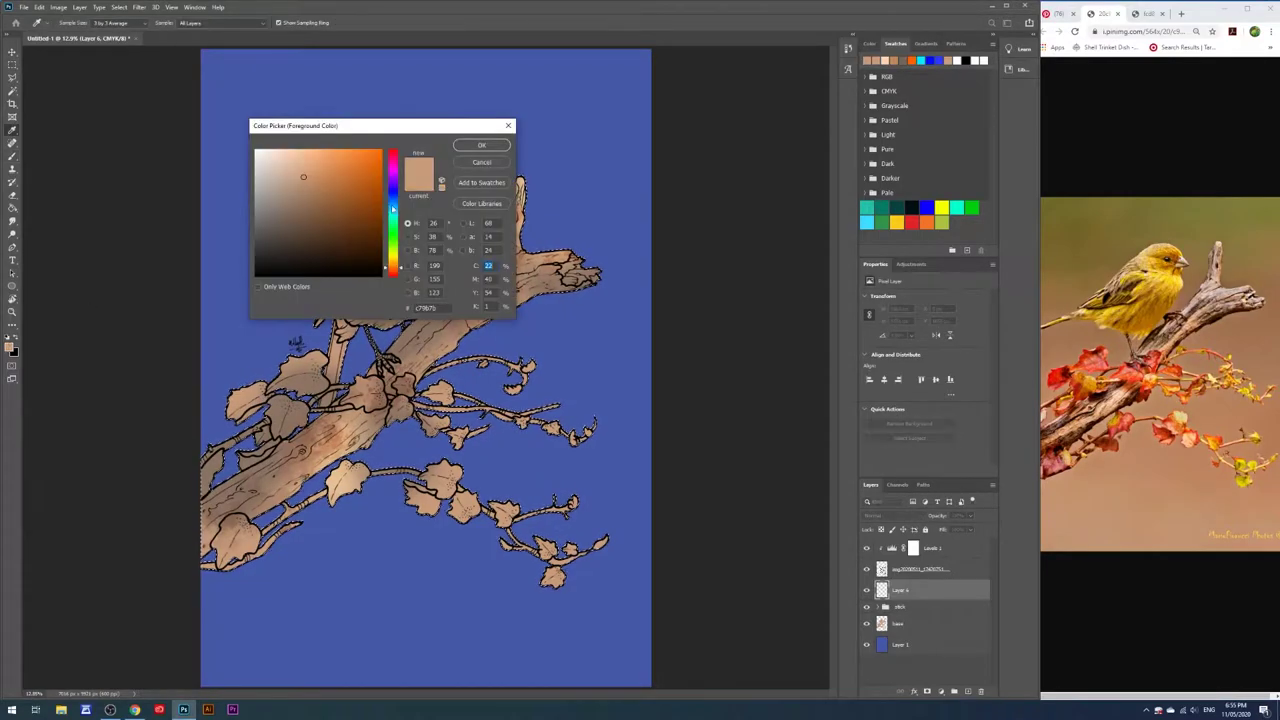
{"action": "left_click_drag", "start_coordinate": [393, 265], "coordinate": [393, 270]}
{"action": "left_click", "coordinate": [305, 197]}
{"action": "left_click", "coordinate": [481, 145]}
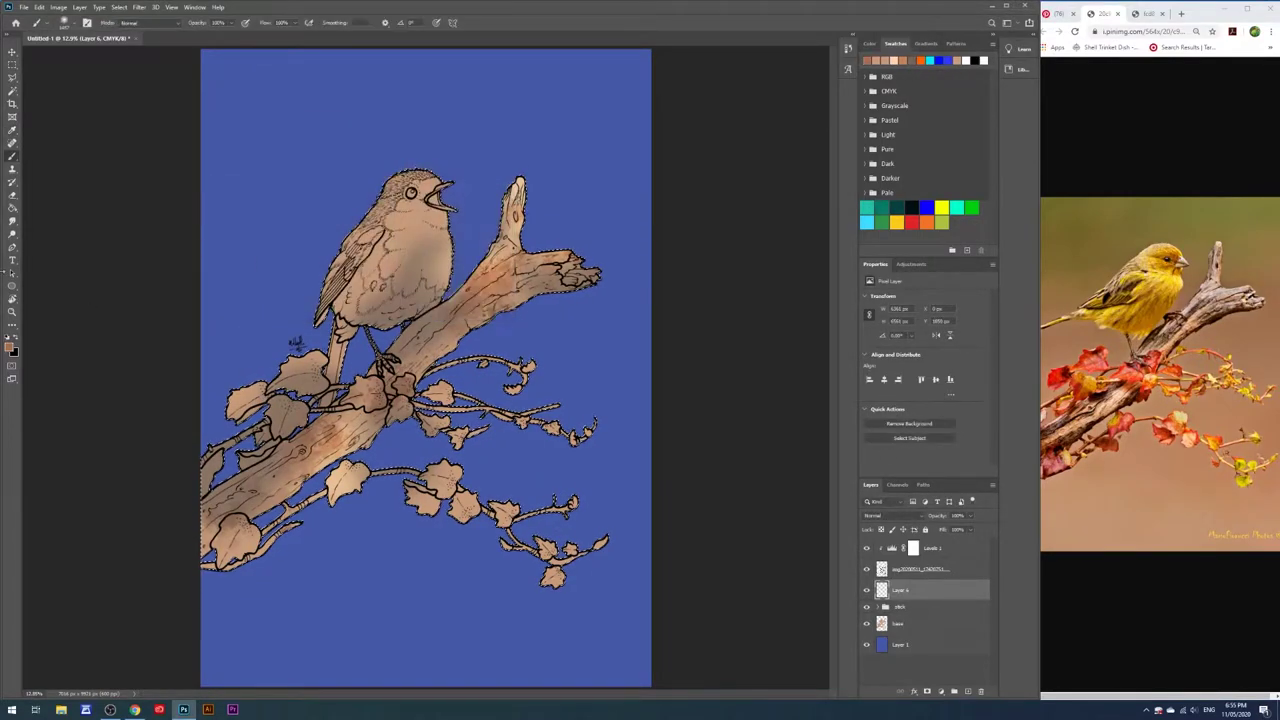
Paint reddish-brown over the ivy leaves and twigs
{"action": "key", "text": "b"}
{"action": "scroll", "coordinate": [590, 290], "scroll_direction": "up", "scroll_amount": 4}
{"action": "right_click", "coordinate": [590, 290]}
{"action": "key", "text": "Escape"}
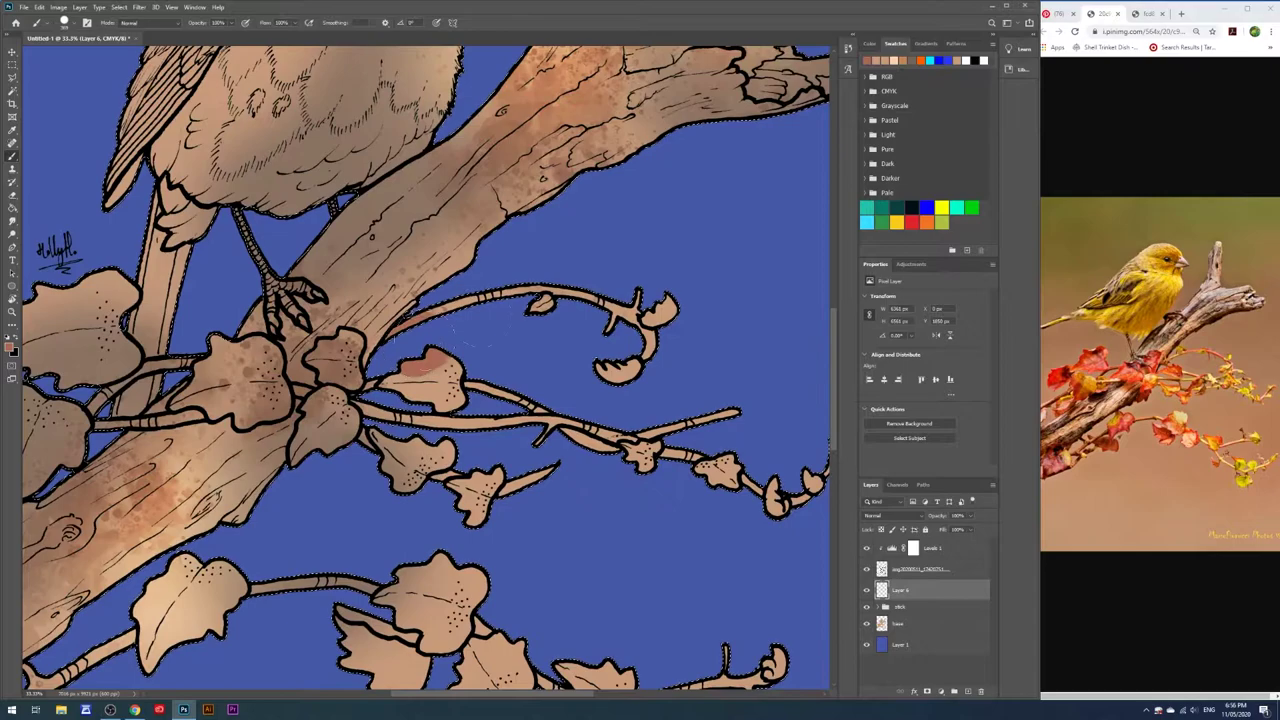
{"action": "left_click_drag", "start_coordinate": [560, 292], "coordinate": [640, 372]}
{"action": "left_click_drag", "start_coordinate": [370, 400], "coordinate": [740, 470]}
{"action": "left_click_drag", "start_coordinate": [480, 472], "coordinate": [560, 466]}
{"action": "mouse_move", "coordinate": [493, 694]}
{"action": "left_mouse_down"}
{"action": "mouse_move", "coordinate": [523, 694]}
{"action": "mouse_move", "coordinate": [418, 694]}
{"action": "left_mouse_up"}
{"action": "scroll", "coordinate": [523, 697], "scroll_direction": "down", "scroll_amount": 5}
{"action": "scroll", "coordinate": [418, 694], "scroll_direction": "up", "scroll_amount": 5}
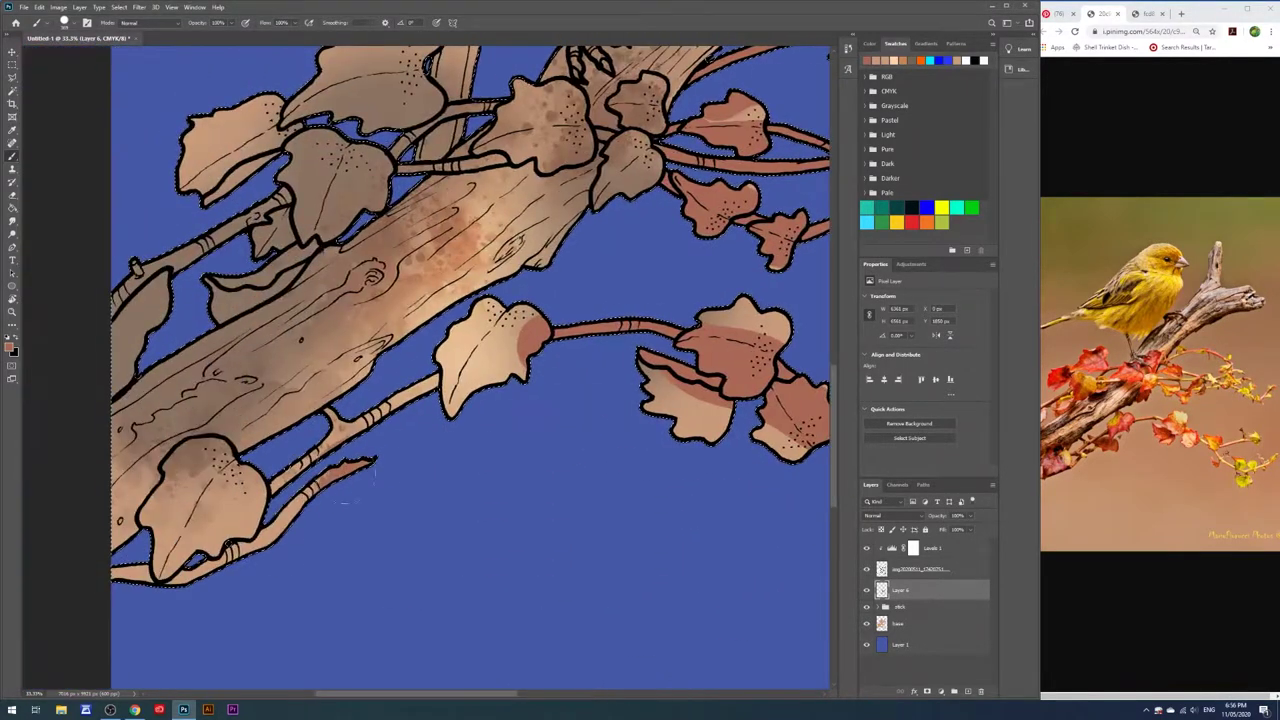
{"action": "scroll", "coordinate": [460, 694], "scroll_direction": "up", "scroll_amount": 3}
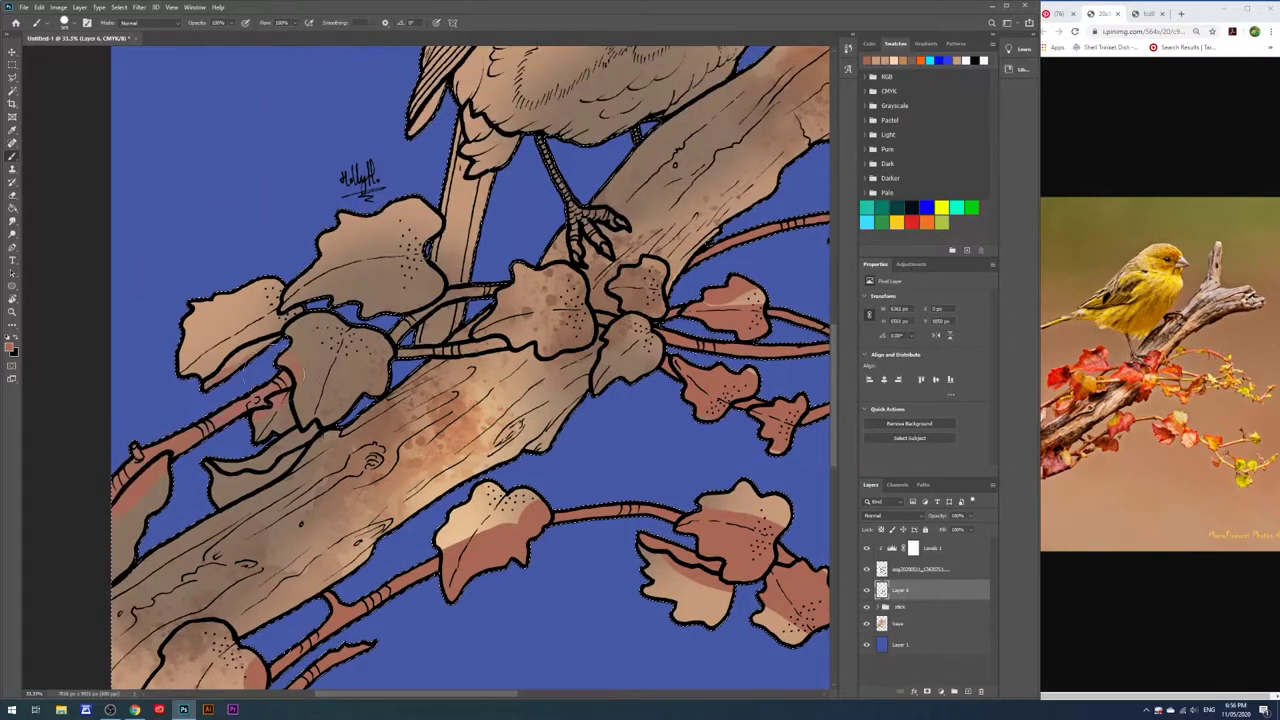
{"action": "scroll", "coordinate": [478, 694], "scroll_direction": "up", "scroll_amount": 1}
Erase the reddish overspill on the upright branch and fit the image in view
{"action": "key", "text": "e"}
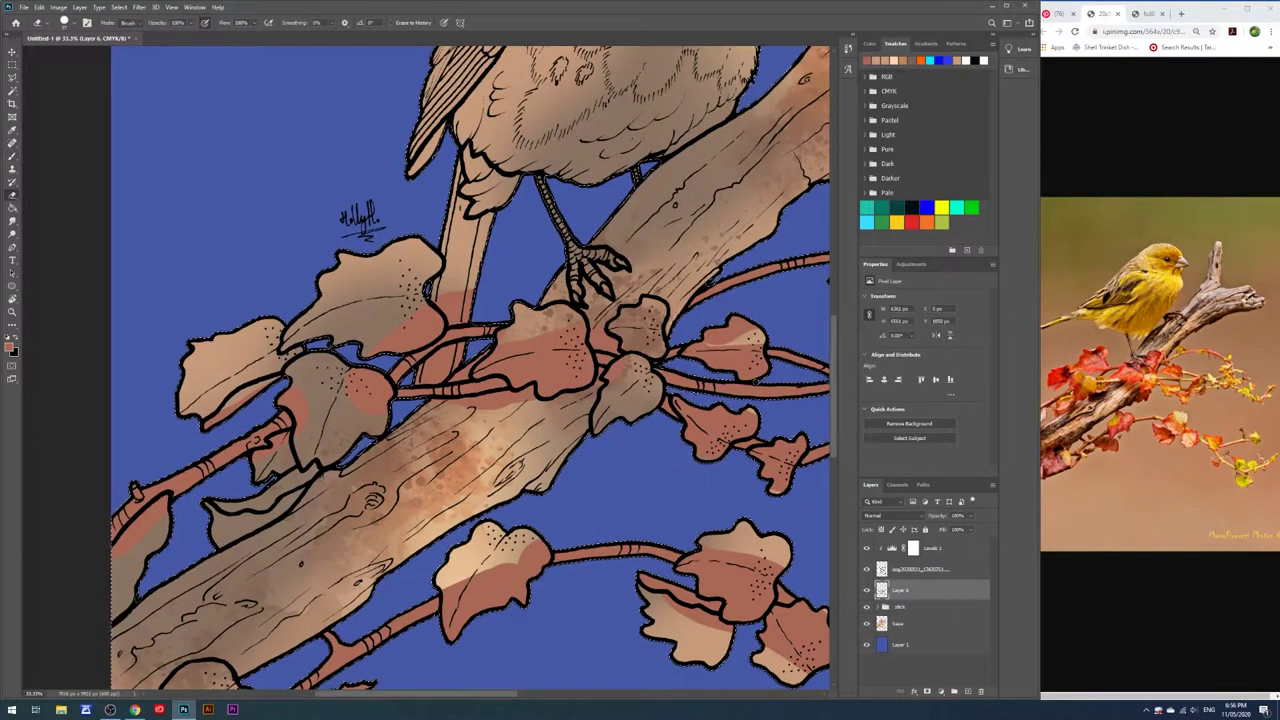
{"action": "right_click", "coordinate": [428, 300]}
{"action": "key", "text": "Escape"}
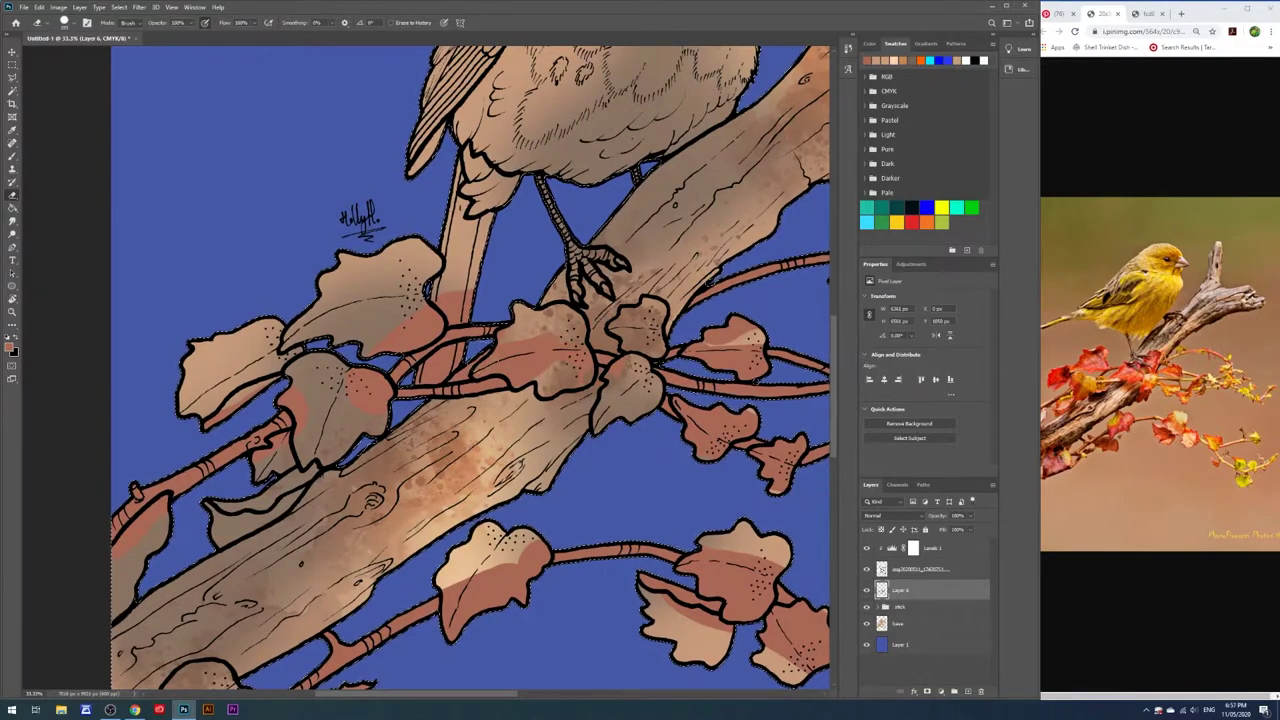
{"action": "left_click_drag", "start_coordinate": [470, 245], "coordinate": [440, 315]}
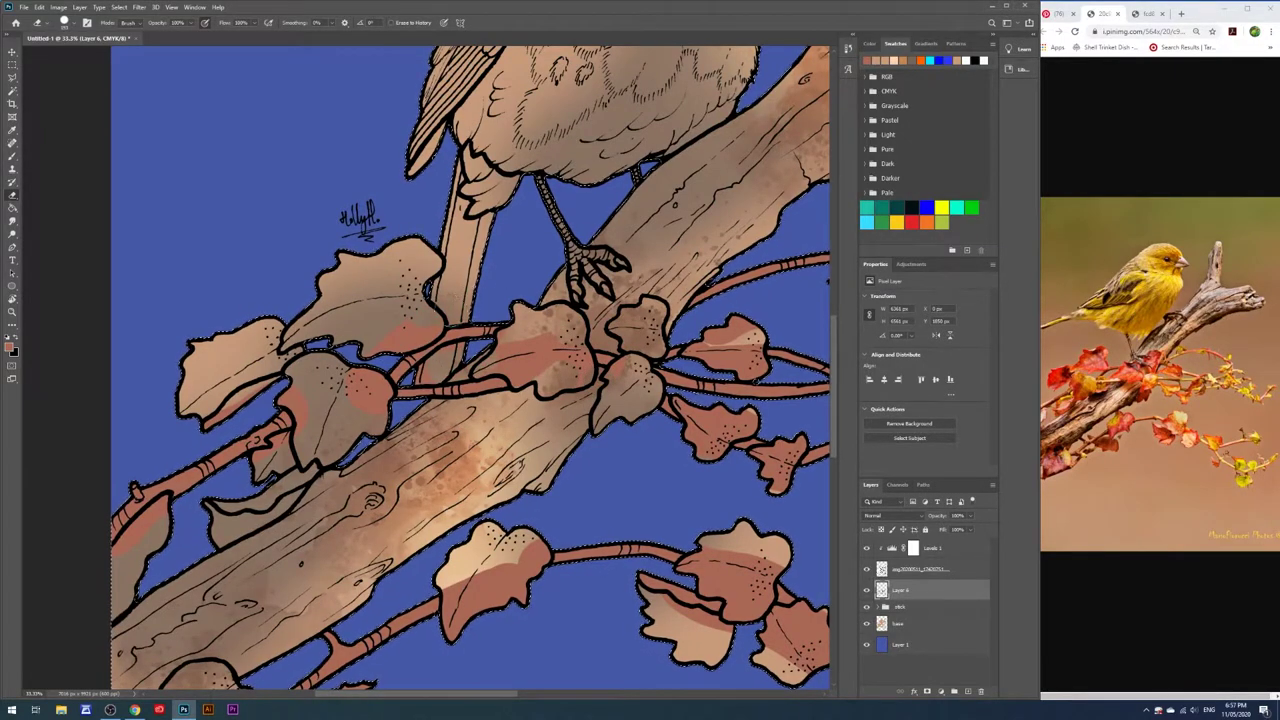
{"action": "right_click", "coordinate": [490, 282]}
{"action": "key", "text": "Escape"}
{"action": "scroll", "coordinate": [470, 400], "scroll_direction": "down", "scroll_amount": 1}
{"action": "left_click", "coordinate": [13, 316]}
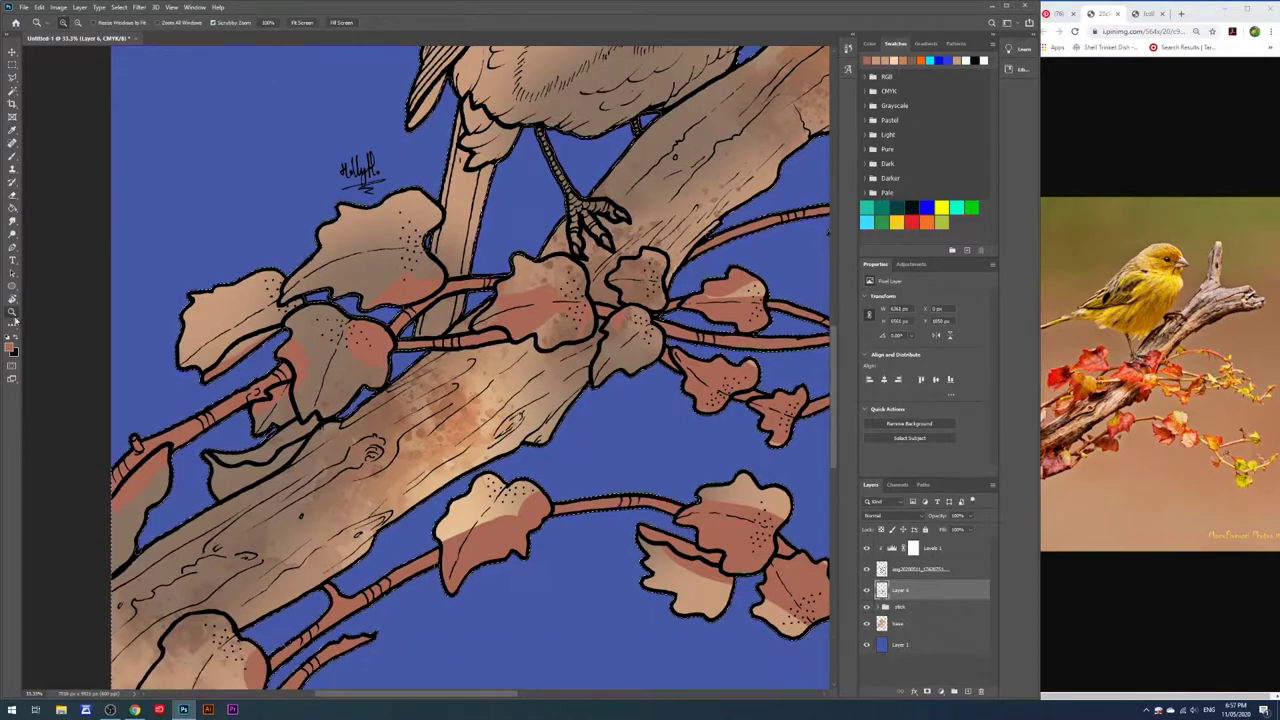
{"action": "key", "text": "ctrl+0"}
{"action": "key", "text": "w"}
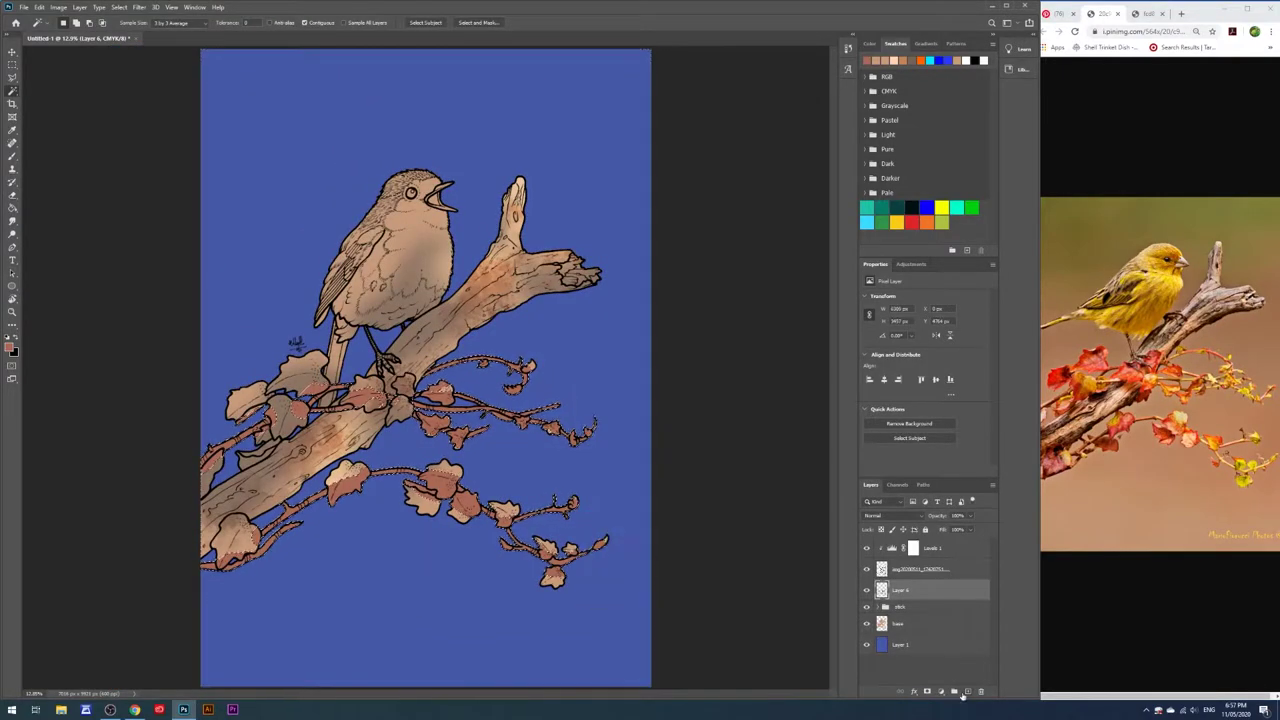
Add a new layer and brush on a further leaf colour
{"action": "left_click", "coordinate": [966, 691]}
{"action": "left_click", "coordinate": [12, 346]}
{"action": "left_click", "coordinate": [495, 148]}
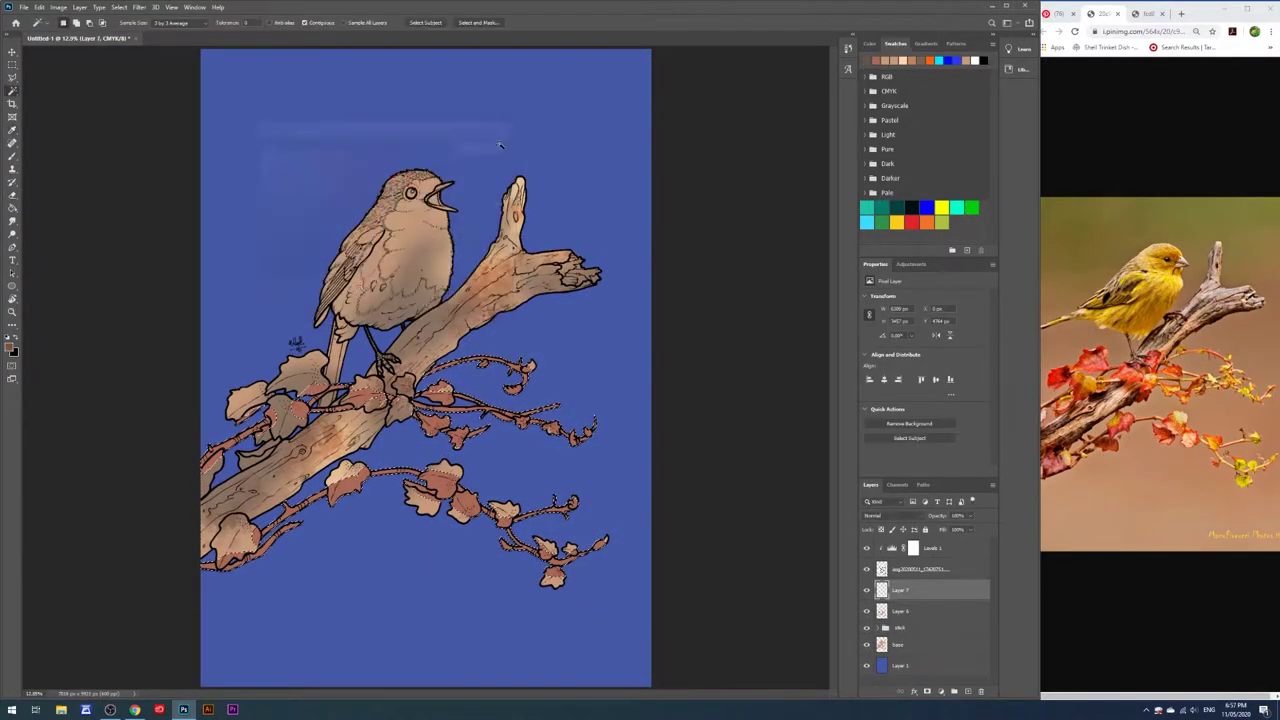
{"action": "key", "text": "b"}
{"action": "right_click", "coordinate": [390, 286]}
{"action": "key", "text": "Escape"}
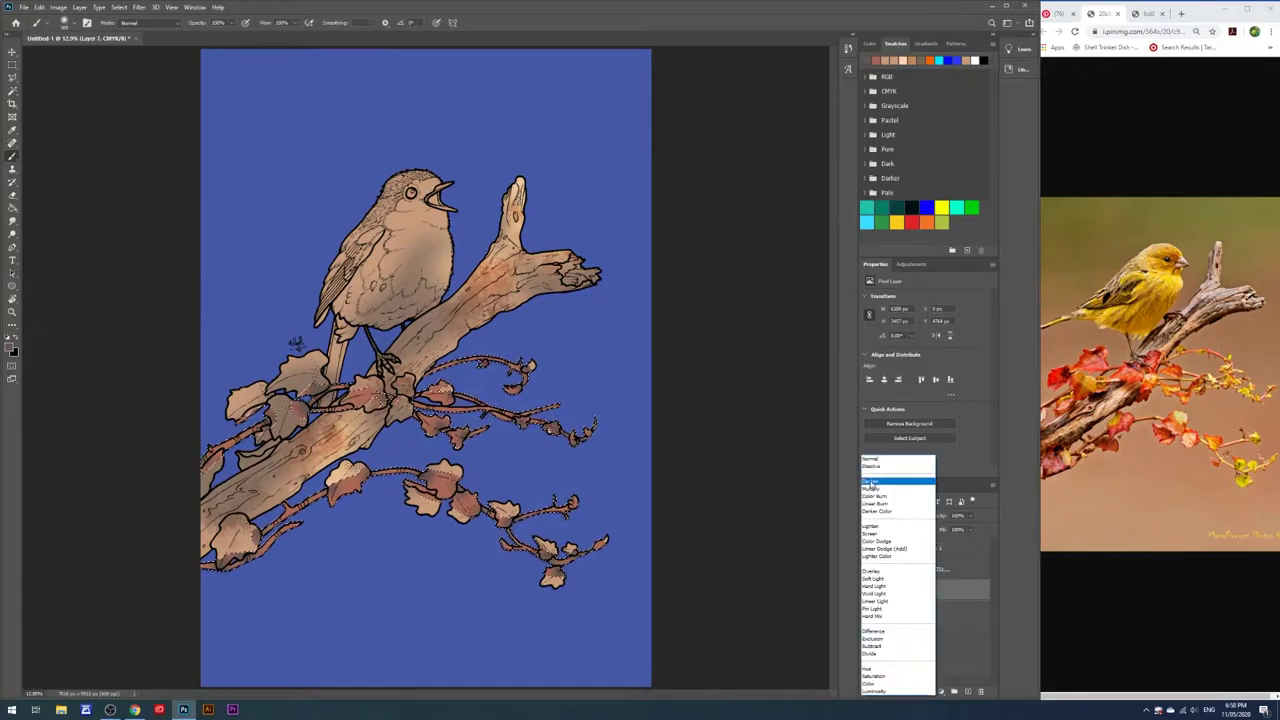
Add a dark brown shading layer and move Layer 8 below Layer 7
{"action": "left_click", "coordinate": [967, 691]}
{"action": "left_click", "coordinate": [12, 345]}
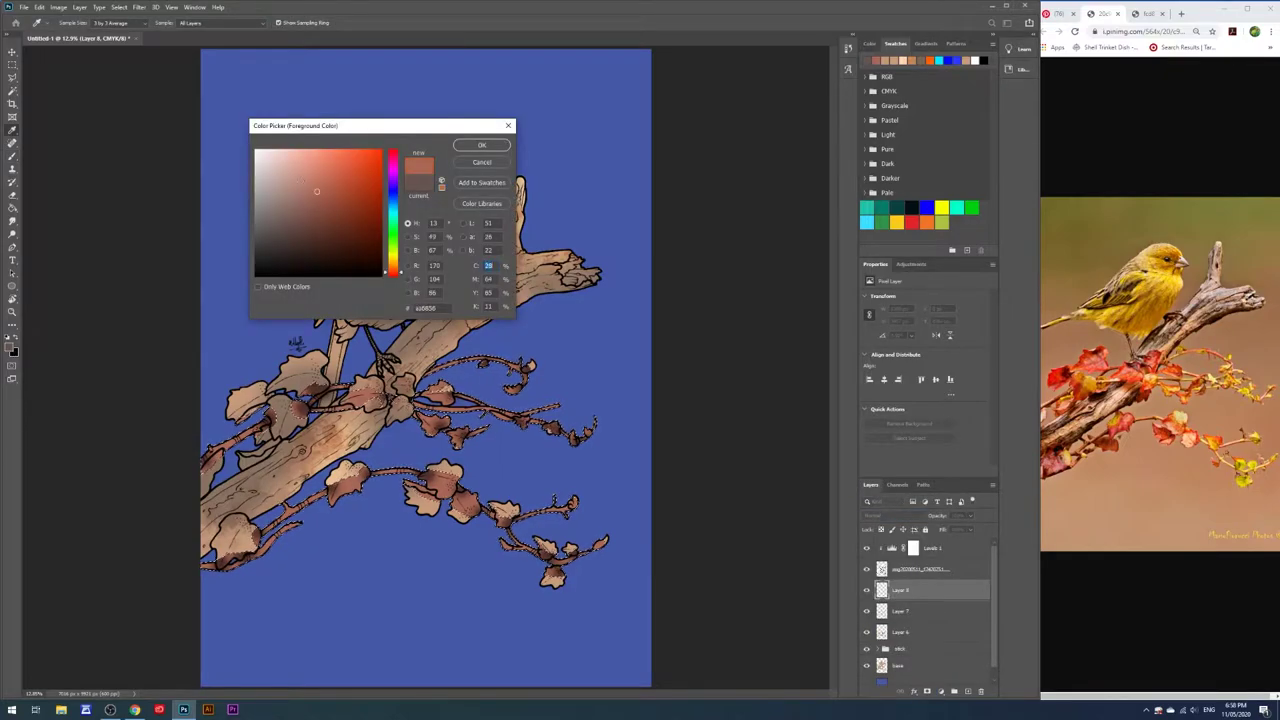
{"action": "key", "text": "Return"}
{"action": "key", "text": "b"}
{"action": "right_click", "coordinate": [546, 288]}
{"action": "key", "text": "Escape"}
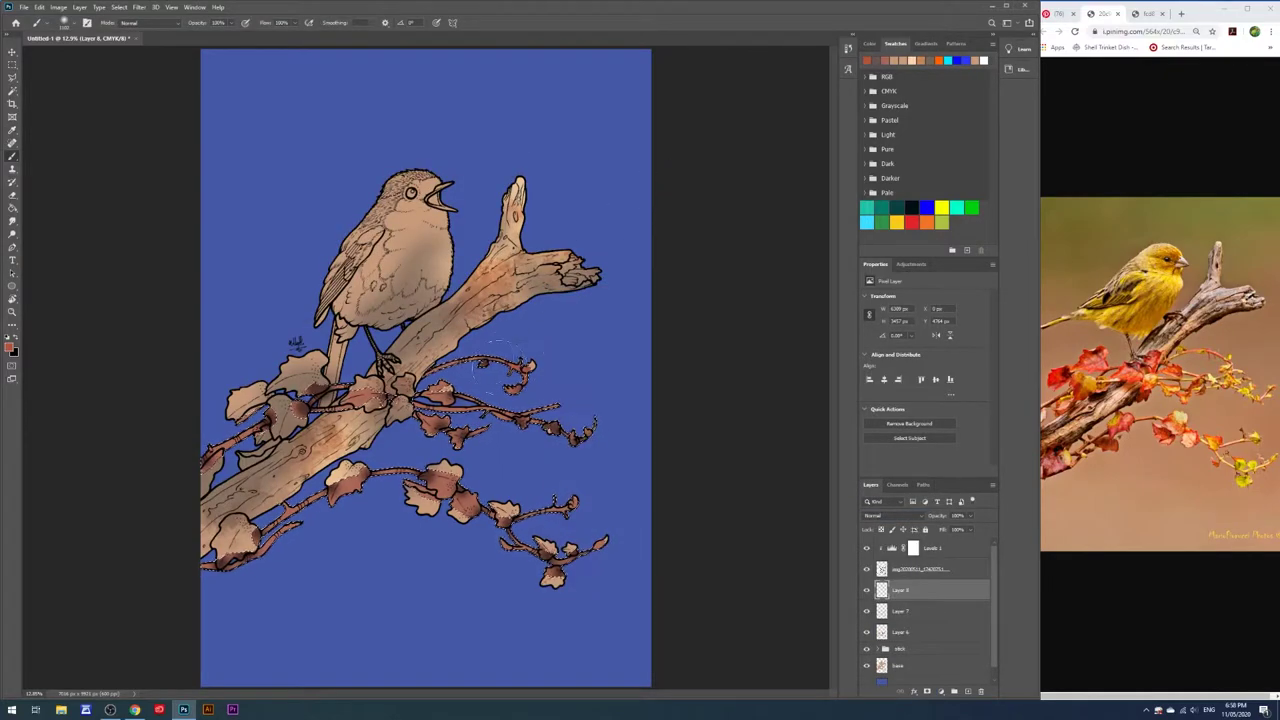
{"action": "right_click", "coordinate": [570, 288]}
{"action": "key", "text": "Escape"}
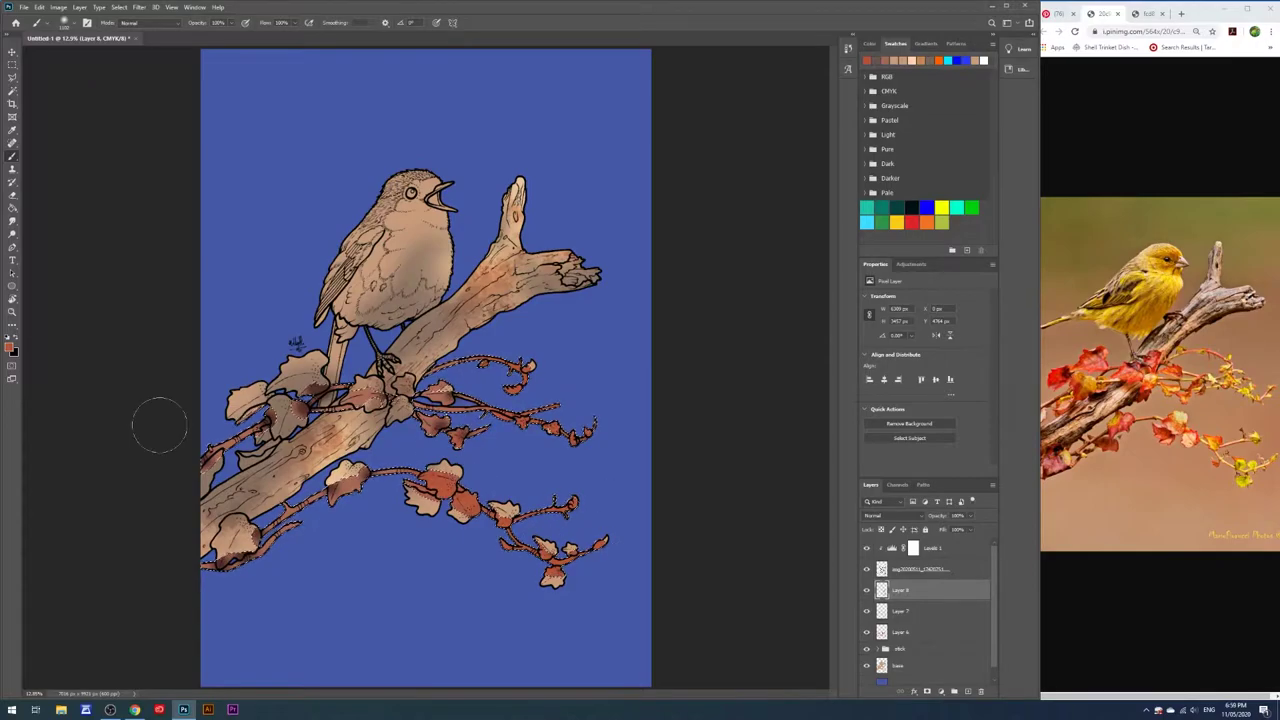
{"action": "key", "text": "ctrl+bracketleft"}
Add a bright red accent layer and group the ivy layers as 'branches'
{"action": "key", "text": "ctrl+shift+alt+n"}
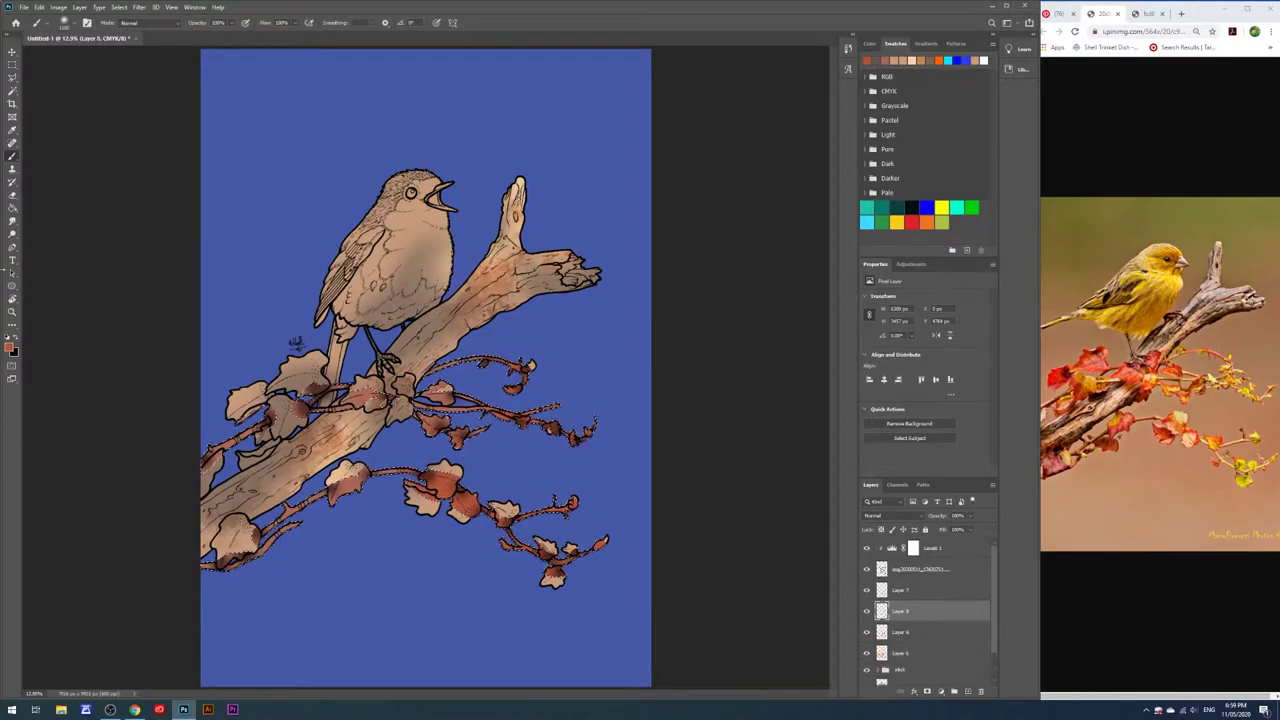
{"action": "left_click", "coordinate": [12, 346]}
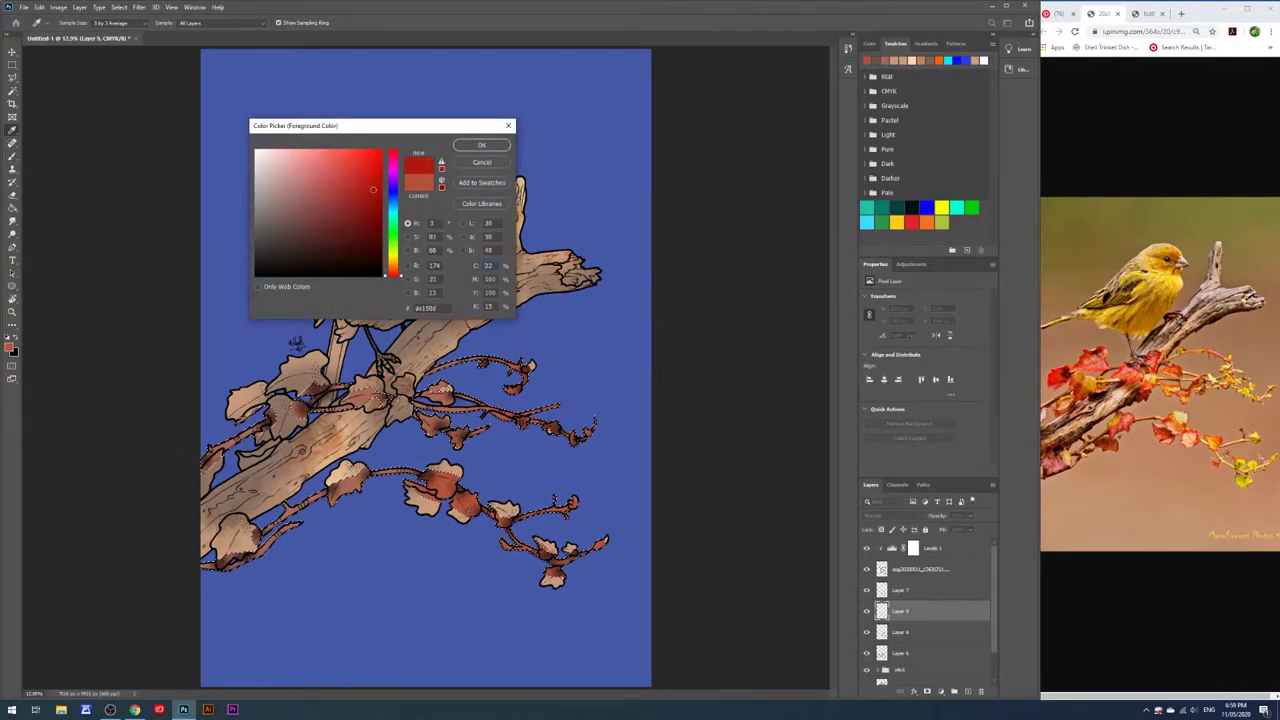
{"action": "left_click", "coordinate": [481, 145]}
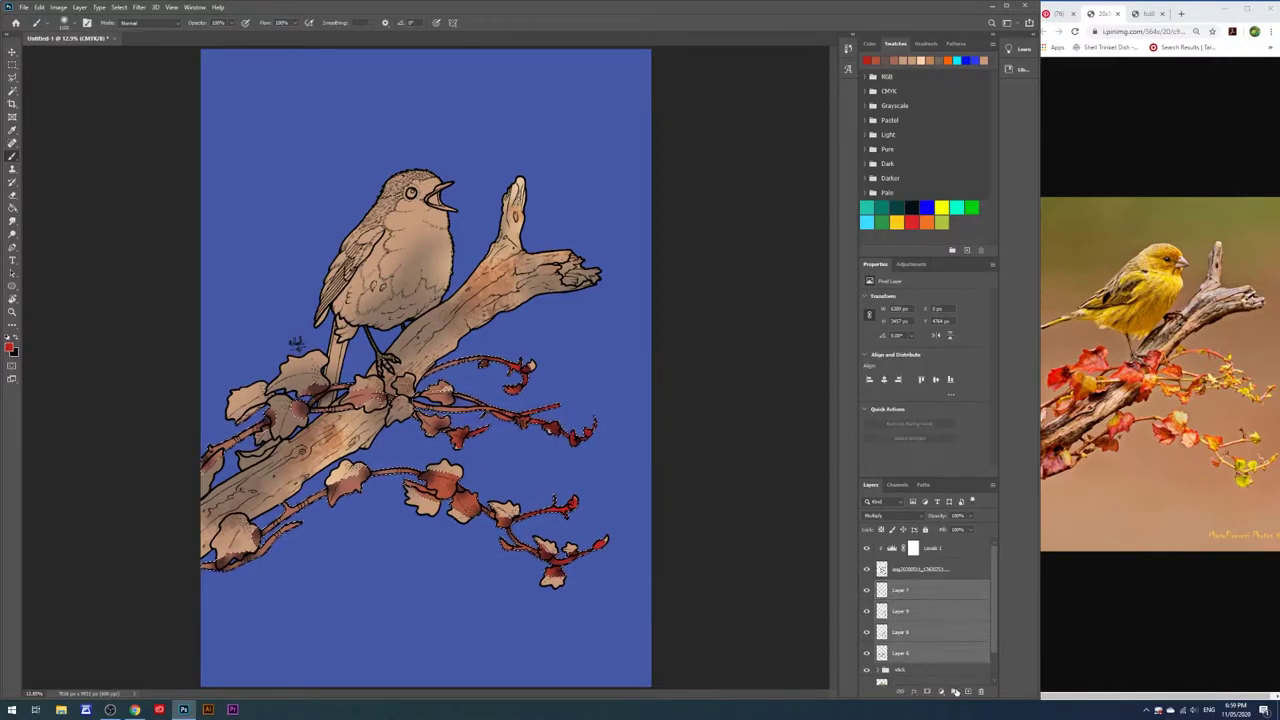
{"action": "key", "text": "ctrl+g"}
{"action": "key", "text": "Return"}
Add a new Layer 10 and select the area inside the line-art drawing
{"action": "key", "text": "ctrl+shift+alt+n"}
{"action": "key", "text": "w"}
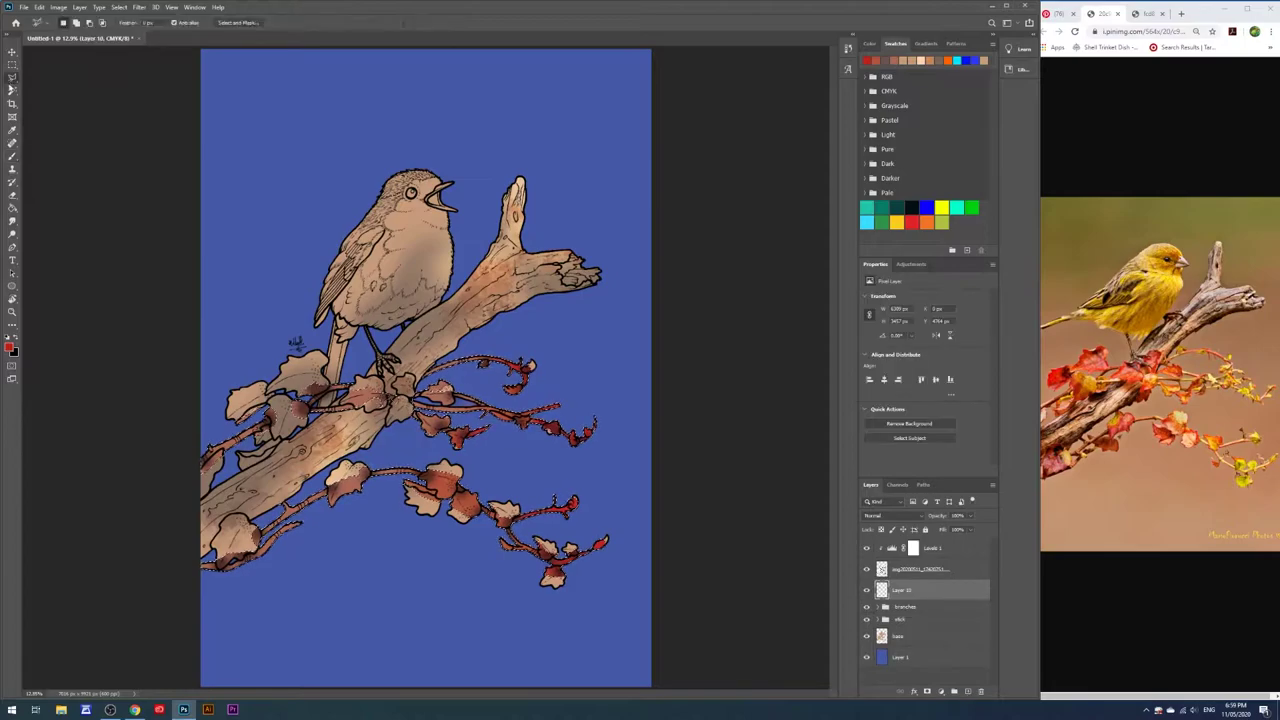
{"action": "left_click", "coordinate": [920, 636]}
{"action": "left_click", "coordinate": [459, 228]}
{"action": "left_click", "coordinate": [923, 590]}
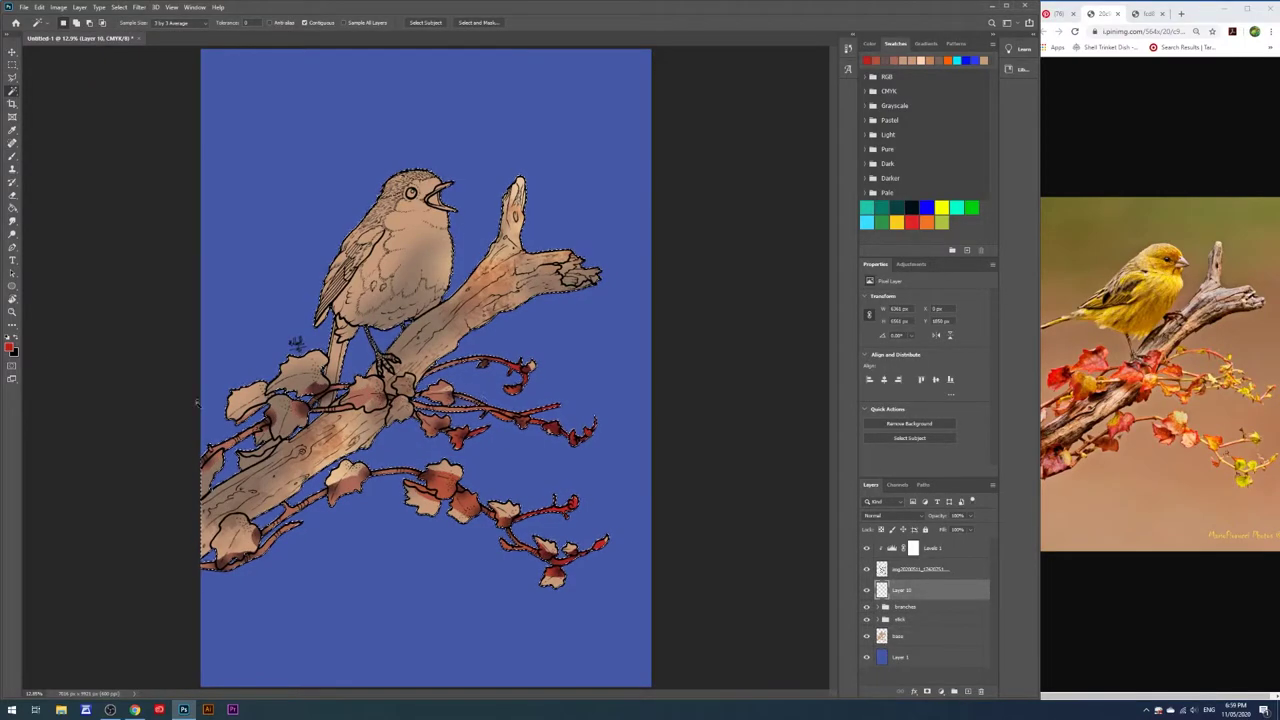
Set a light yellow-green foreground colour and ready the Brush tool
{"action": "left_click", "coordinate": [9, 350]}
{"action": "left_click_drag", "start_coordinate": [393, 272], "coordinate": [395, 257]}
{"action": "left_click", "coordinate": [324, 178]}
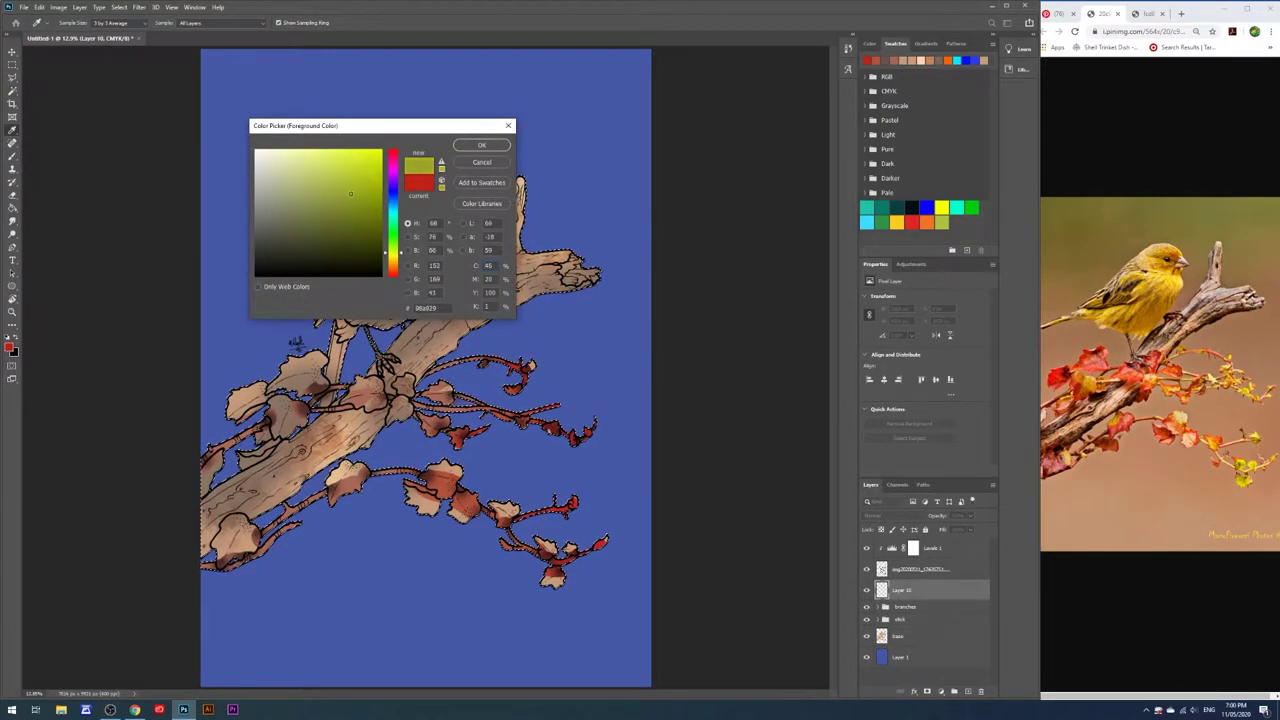
{"action": "key", "text": "Return"}
{"action": "key", "text": "b"}
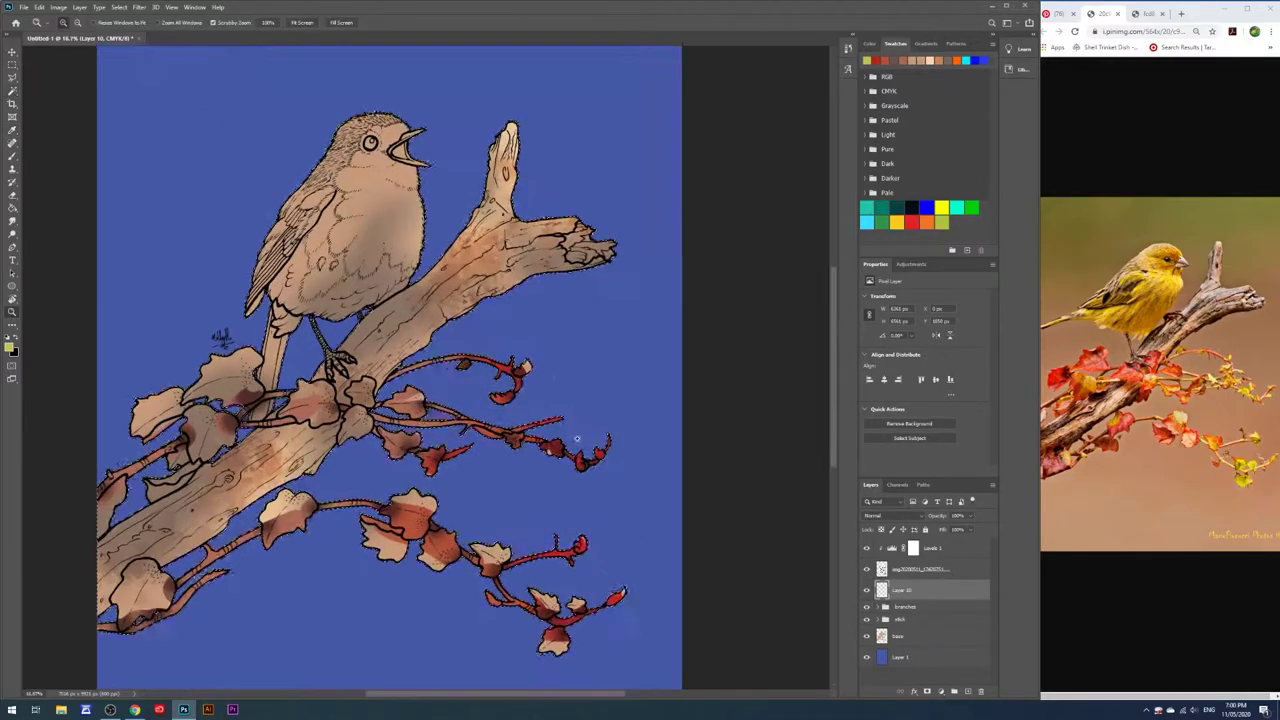
{"action": "scroll", "coordinate": [594, 520], "scroll_direction": "up", "scroll_amount": 3}
{"action": "right_click", "coordinate": [586, 540]}
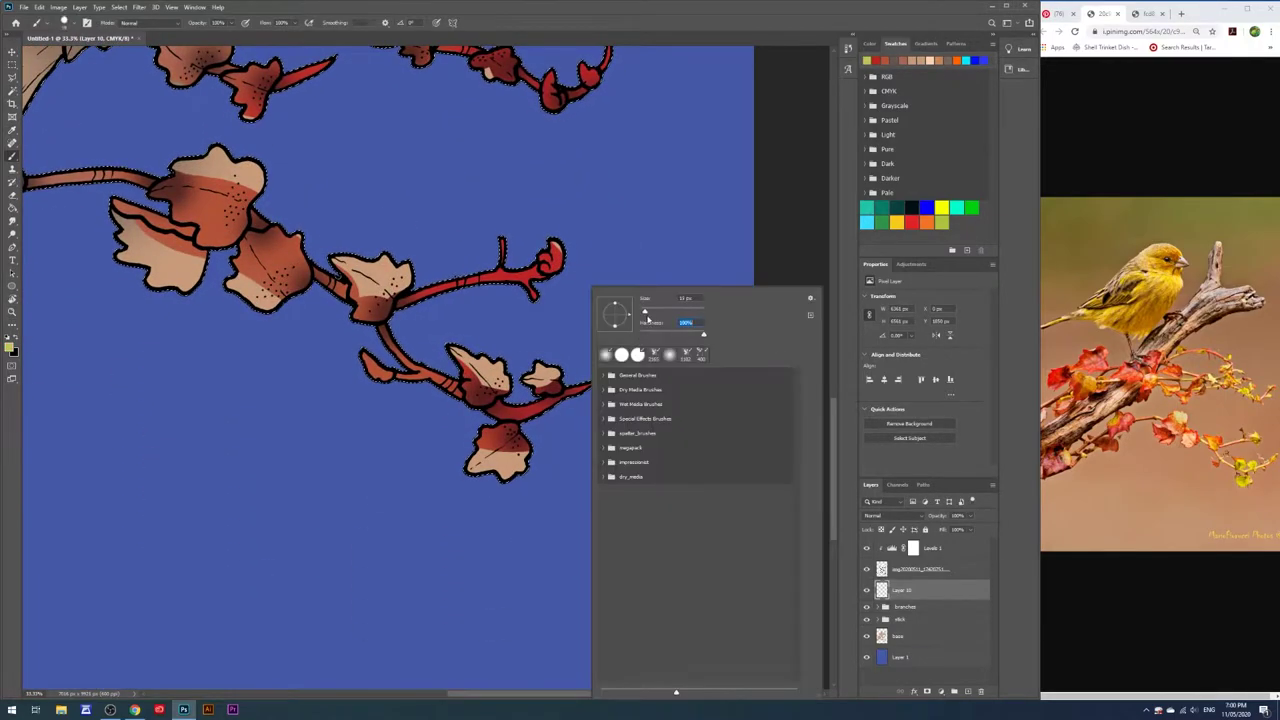
{"action": "key", "text": "Escape"}
Paint the small leaves and the brown leaf on the lower right vine yellow-green
{"action": "left_click_drag", "start_coordinate": [530, 382], "coordinate": [640, 350]}
{"action": "left_click_drag", "start_coordinate": [482, 437], "coordinate": [518, 429]}
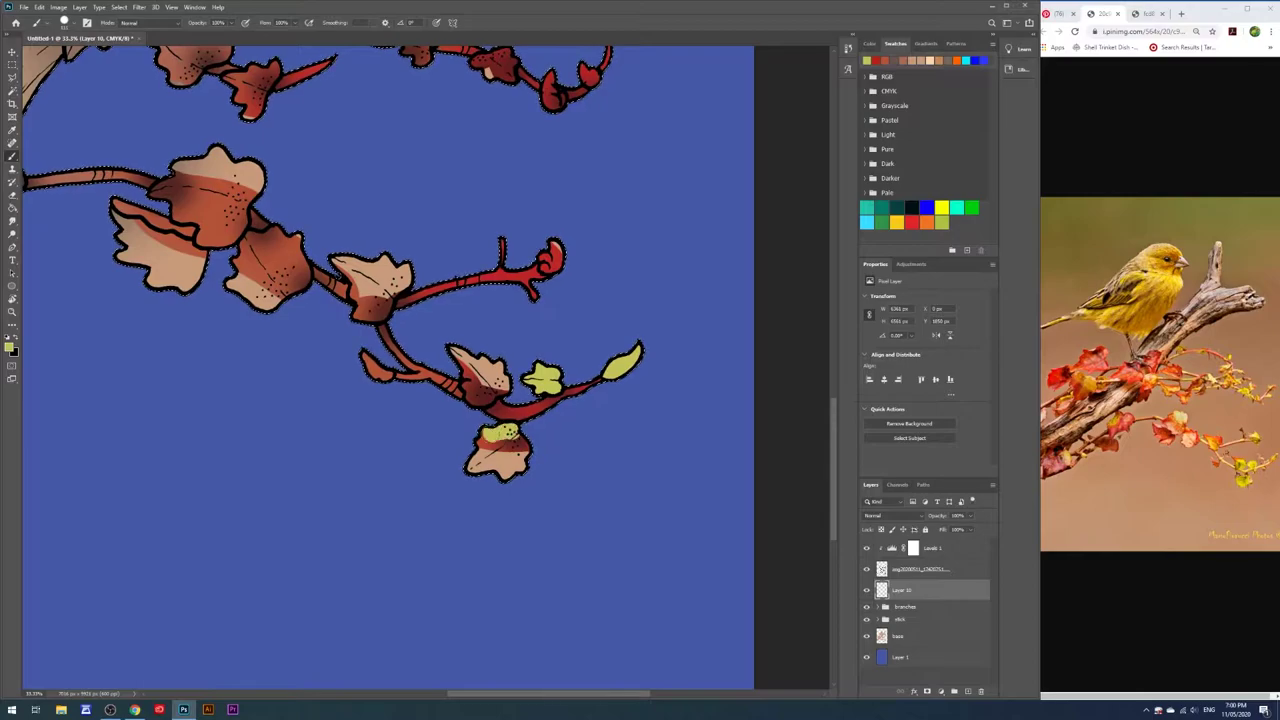
{"action": "mouse_move", "coordinate": [460, 356]}
{"action": "left_mouse_down"}
{"action": "mouse_move", "coordinate": [490, 372]}
{"action": "mouse_move", "coordinate": [500, 398]}
{"action": "left_mouse_up"}
{"action": "left_click_drag", "start_coordinate": [372, 365], "coordinate": [395, 375]}
{"action": "left_click_drag", "start_coordinate": [542, 250], "coordinate": [558, 262]}
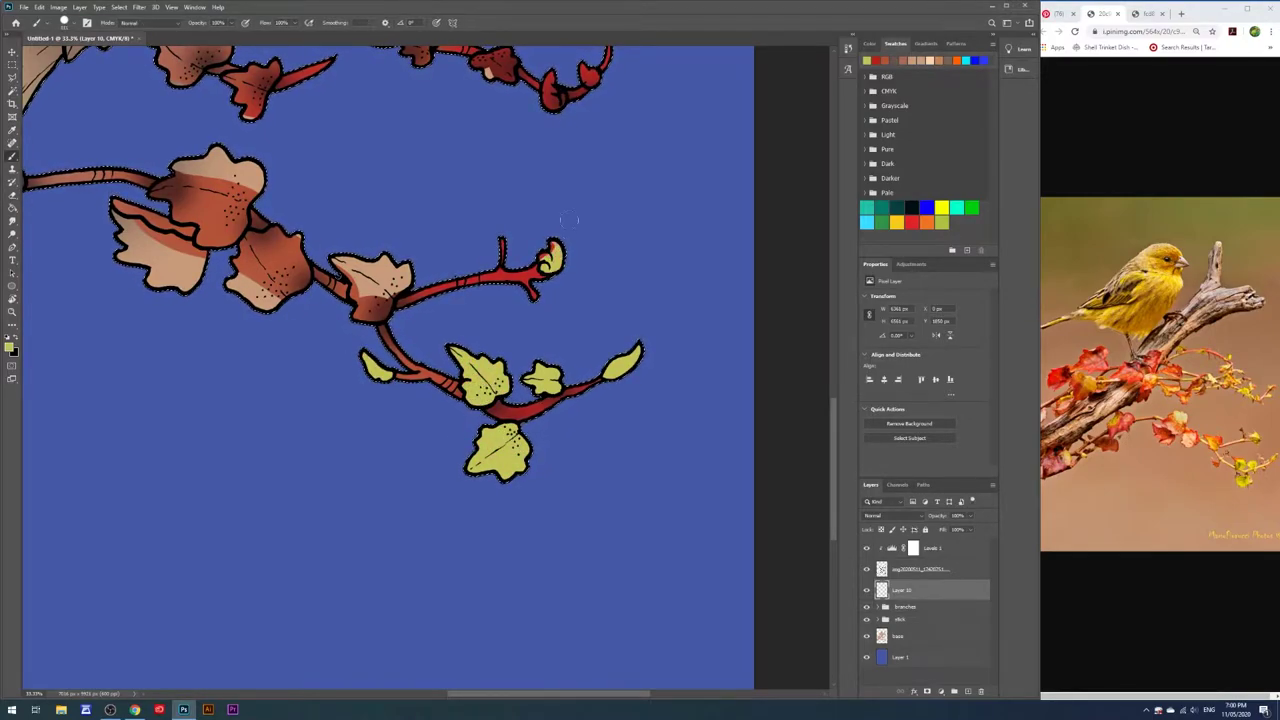
{"action": "scroll", "coordinate": [600, 360], "scroll_direction": "up", "scroll_amount": 2}
{"action": "mouse_move", "coordinate": [335, 310]}
{"action": "left_mouse_down"}
{"action": "mouse_move", "coordinate": [355, 325]}
{"action": "mouse_move", "coordinate": [384, 318]}
{"action": "left_mouse_up"}
Paint the left leaf cluster and the edges of two brown leaves yellow-green
{"action": "scroll", "coordinate": [186, 528], "scroll_direction": "up", "scroll_amount": 3}
{"action": "scroll", "coordinate": [186, 528], "scroll_direction": "up", "scroll_amount": 1}
{"action": "left_click_drag", "start_coordinate": [185, 360], "coordinate": [245, 375]}
{"action": "left_click_drag", "start_coordinate": [110, 390], "coordinate": [220, 440]}
{"action": "left_click_drag", "start_coordinate": [120, 420], "coordinate": [200, 470]}
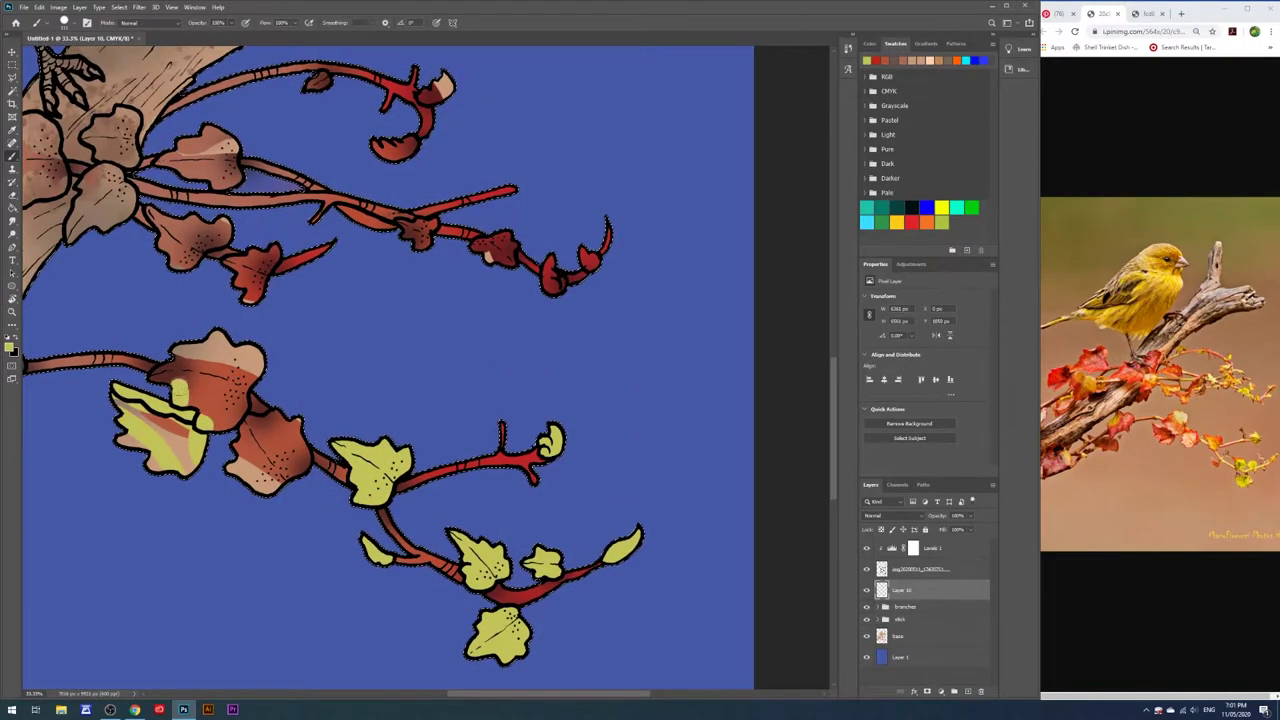
{"action": "mouse_move", "coordinate": [195, 362]}
{"action": "left_mouse_down"}
{"action": "mouse_move", "coordinate": [250, 378]}
{"action": "mouse_move", "coordinate": [310, 475]}
{"action": "left_mouse_up"}
Resize the brush and repaint the remaining left brown leaves yellow-green
{"action": "key", "text": "e"}
{"action": "right_click", "coordinate": [293, 372]}
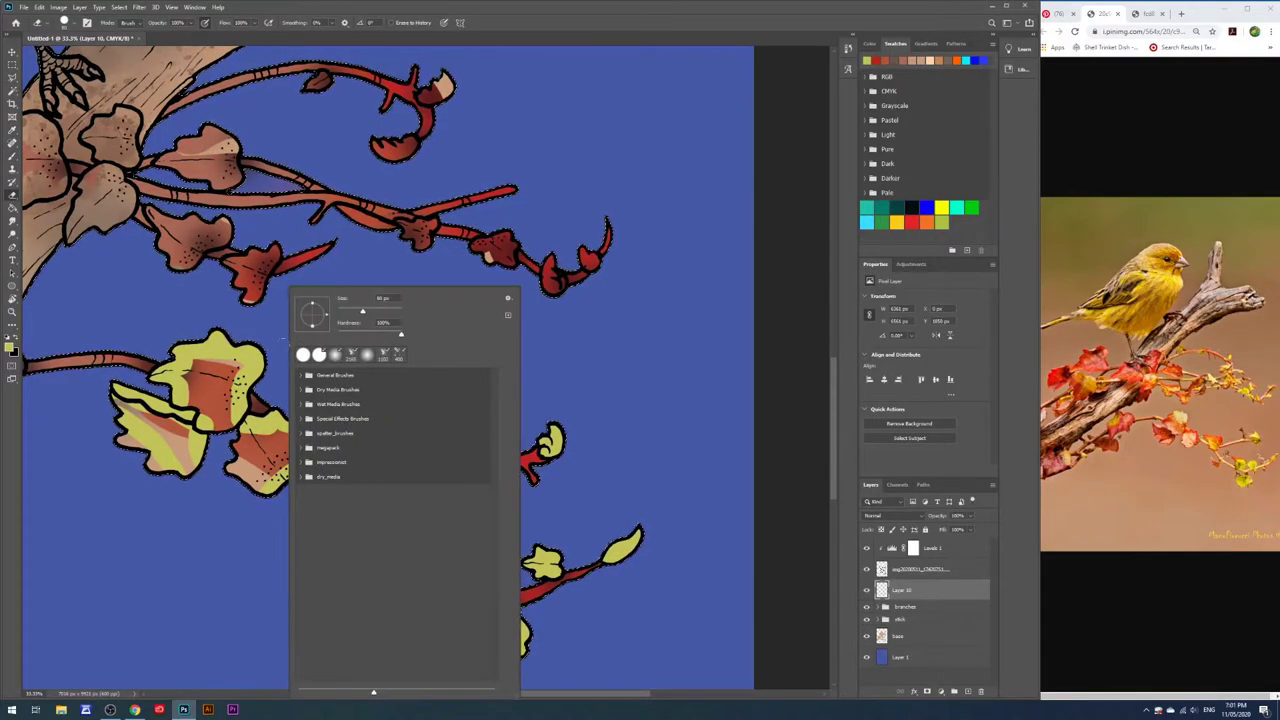
{"action": "key", "text": "b"}
{"action": "right_click", "coordinate": [318, 290]}
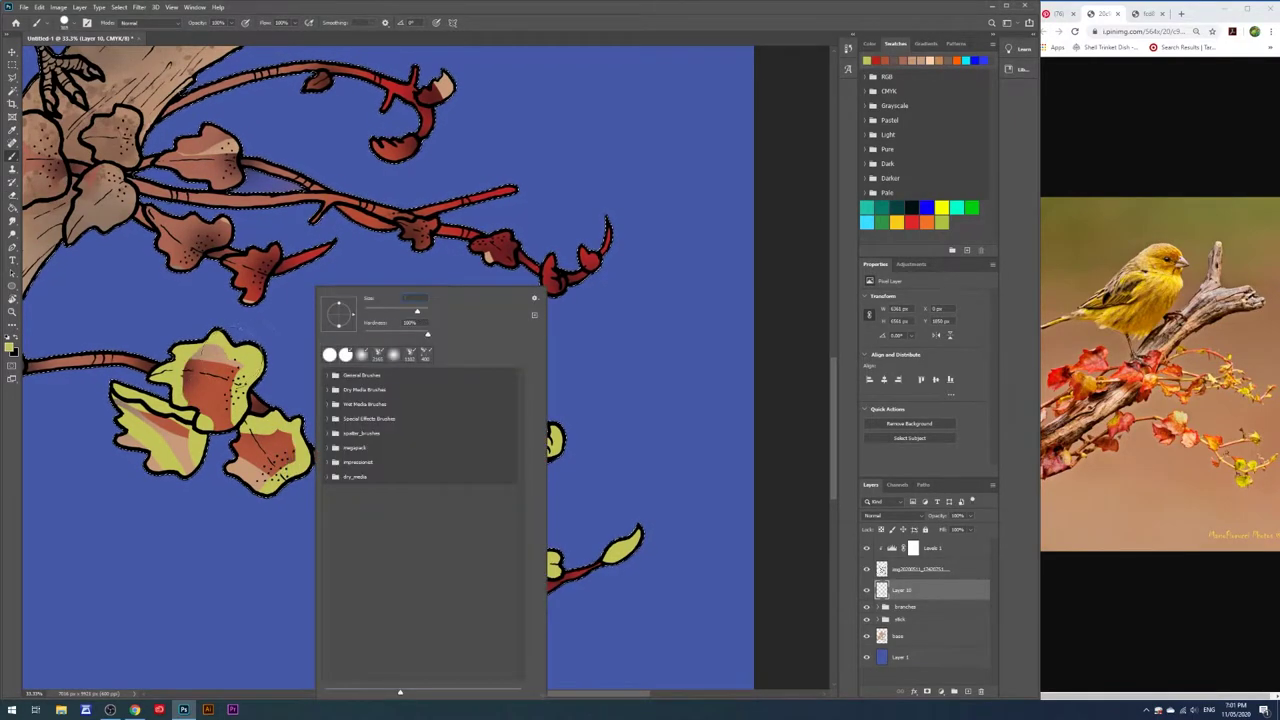
{"action": "key", "text": "Return"}
{"action": "mouse_move", "coordinate": [195, 390]}
{"action": "left_mouse_down"}
{"action": "mouse_move", "coordinate": [225, 412]}
{"action": "mouse_move", "coordinate": [190, 455]}
{"action": "left_mouse_up"}
{"action": "left_click_drag", "start_coordinate": [258, 450], "coordinate": [295, 478]}
Paint the upper-vine leaves and the leaf by the trunk yellow-green
{"action": "scroll", "coordinate": [390, 370], "scroll_direction": "up", "scroll_amount": 3}
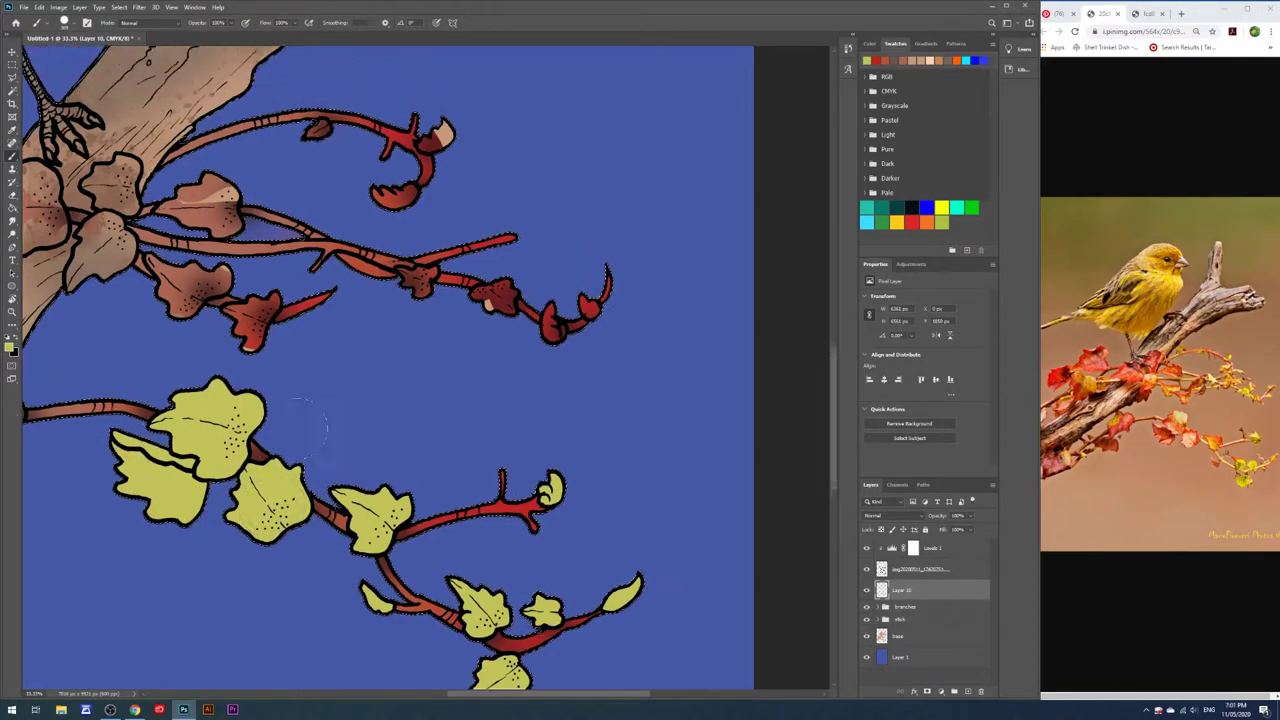
{"action": "left_click_drag", "start_coordinate": [190, 290], "coordinate": [230, 315]}
{"action": "left_click_drag", "start_coordinate": [170, 370], "coordinate": [215, 395]}
{"action": "left_click_drag", "start_coordinate": [315, 228], "coordinate": [400, 295]}
{"action": "left_click_drag", "start_coordinate": [420, 380], "coordinate": [585, 425]}
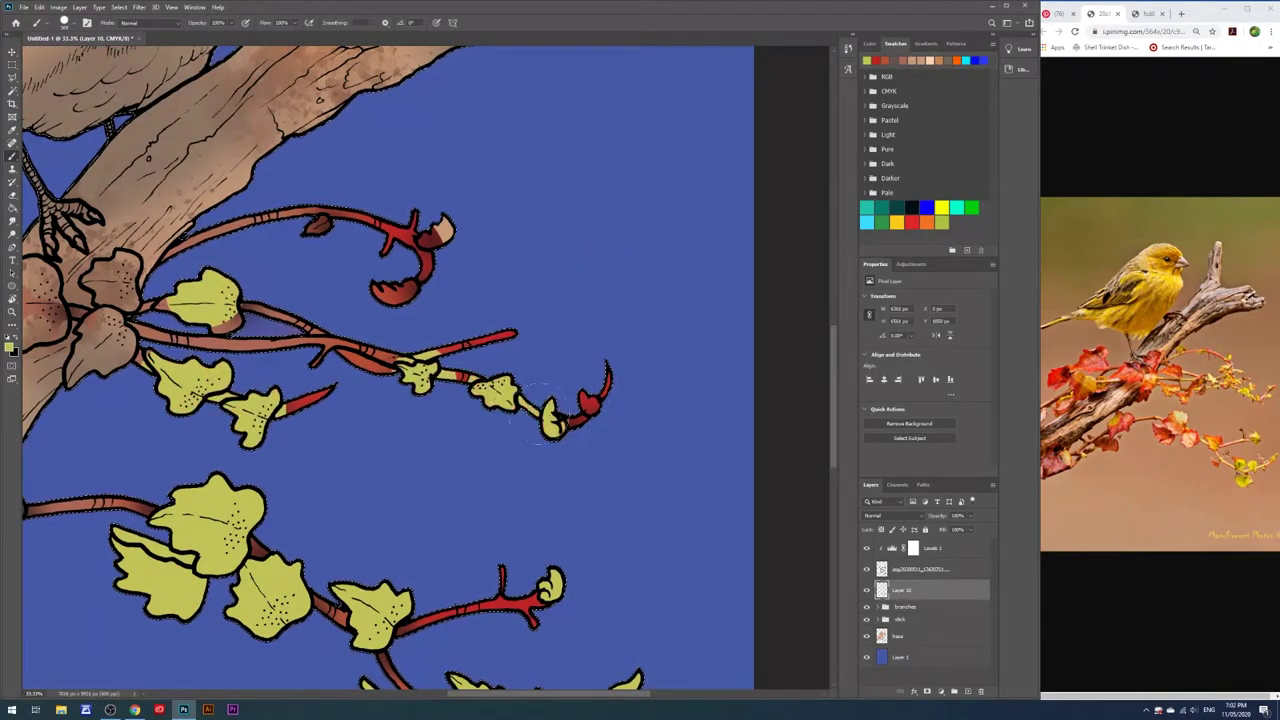
{"action": "scroll", "coordinate": [390, 370], "scroll_direction": "up", "scroll_amount": 1}
{"action": "mouse_move", "coordinate": [70, 350]}
{"action": "left_mouse_down"}
{"action": "mouse_move", "coordinate": [125, 330]}
{"action": "mouse_move", "coordinate": [130, 265]}
{"action": "left_mouse_up"}
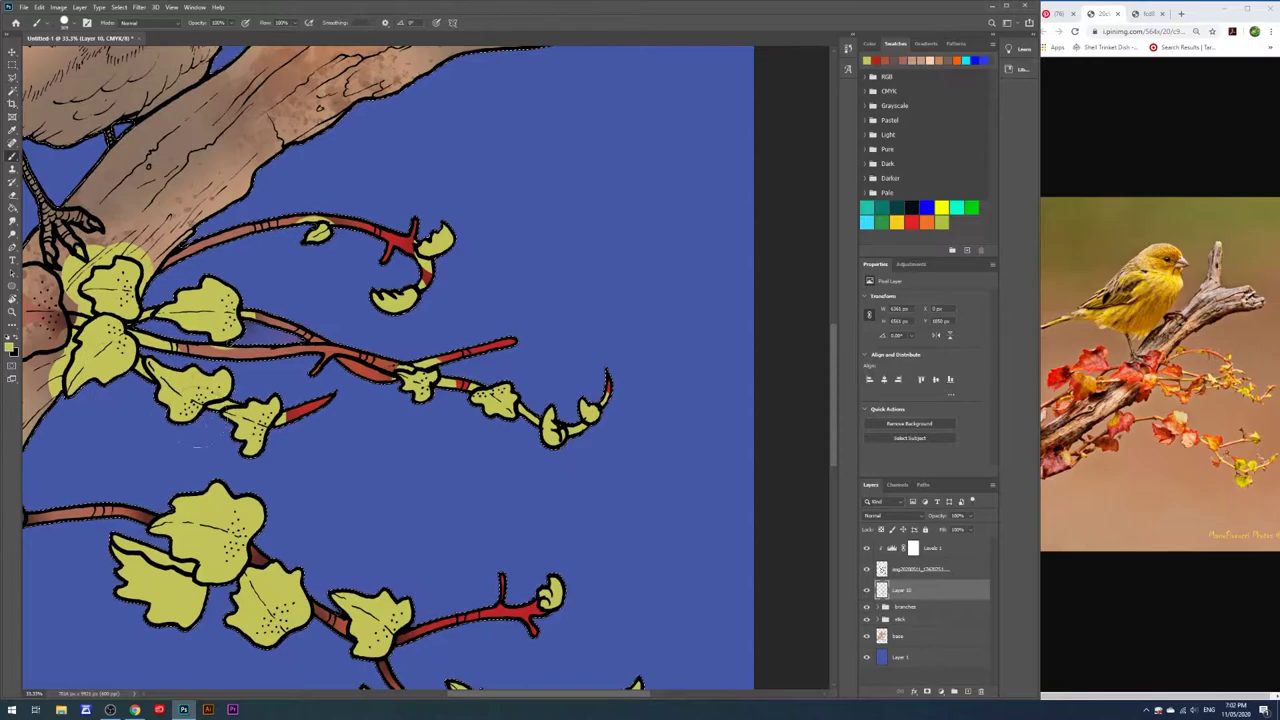
Erase stray yellow-green paint from the lower vine
{"action": "key", "text": "e"}
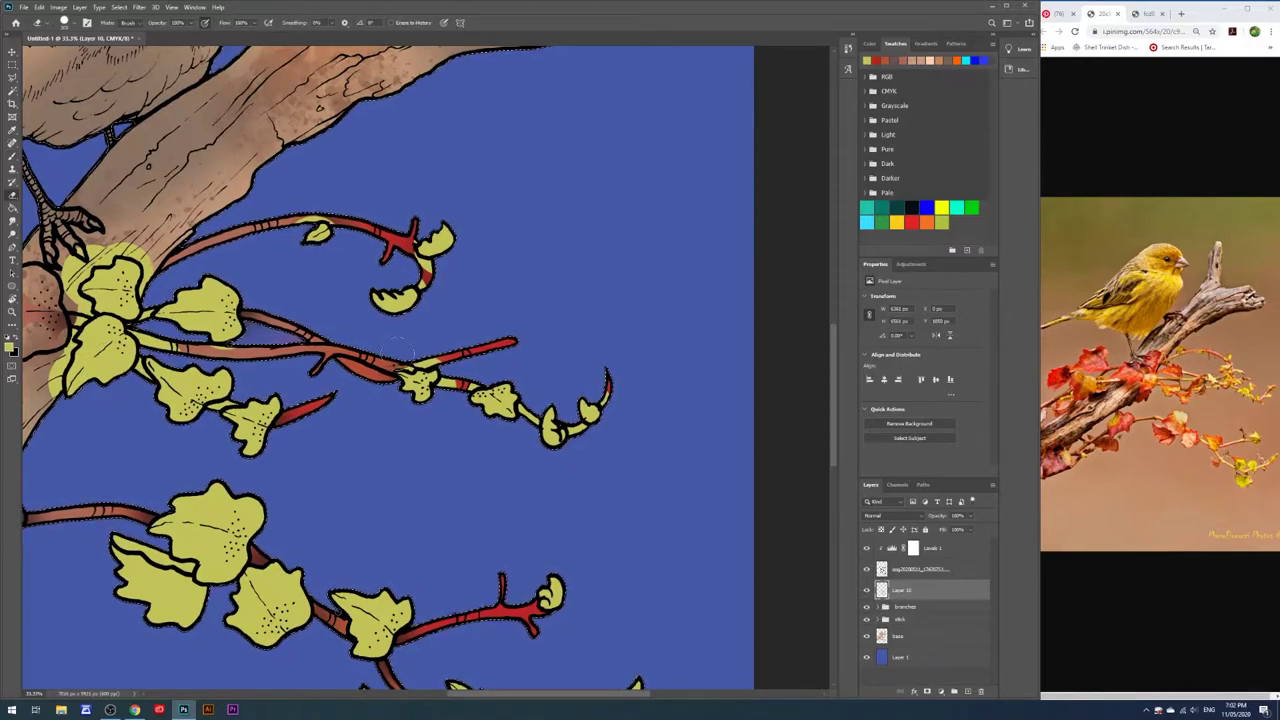
{"action": "left_click_drag", "start_coordinate": [385, 372], "coordinate": [430, 364]}
{"action": "left_click_drag", "start_coordinate": [395, 366], "coordinate": [448, 372]}
{"action": "right_click", "coordinate": [550, 290]}
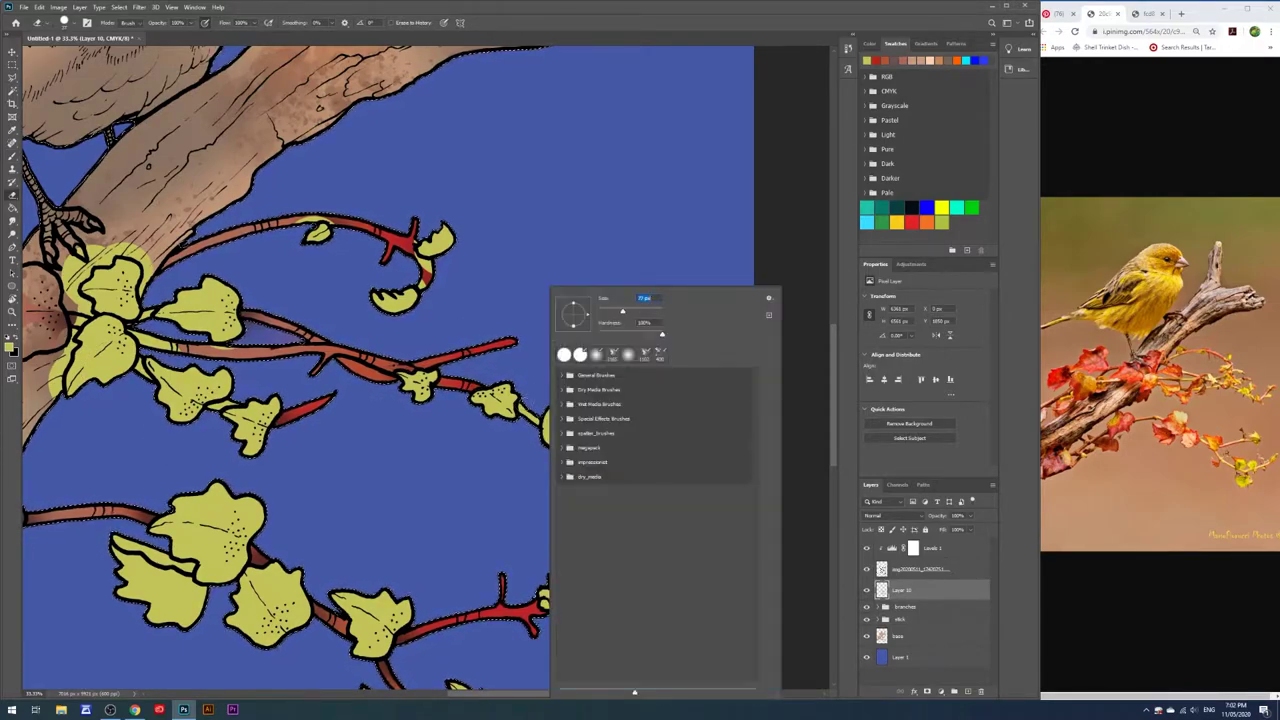
{"action": "left_click_drag", "start_coordinate": [510, 405], "coordinate": [540, 415]}
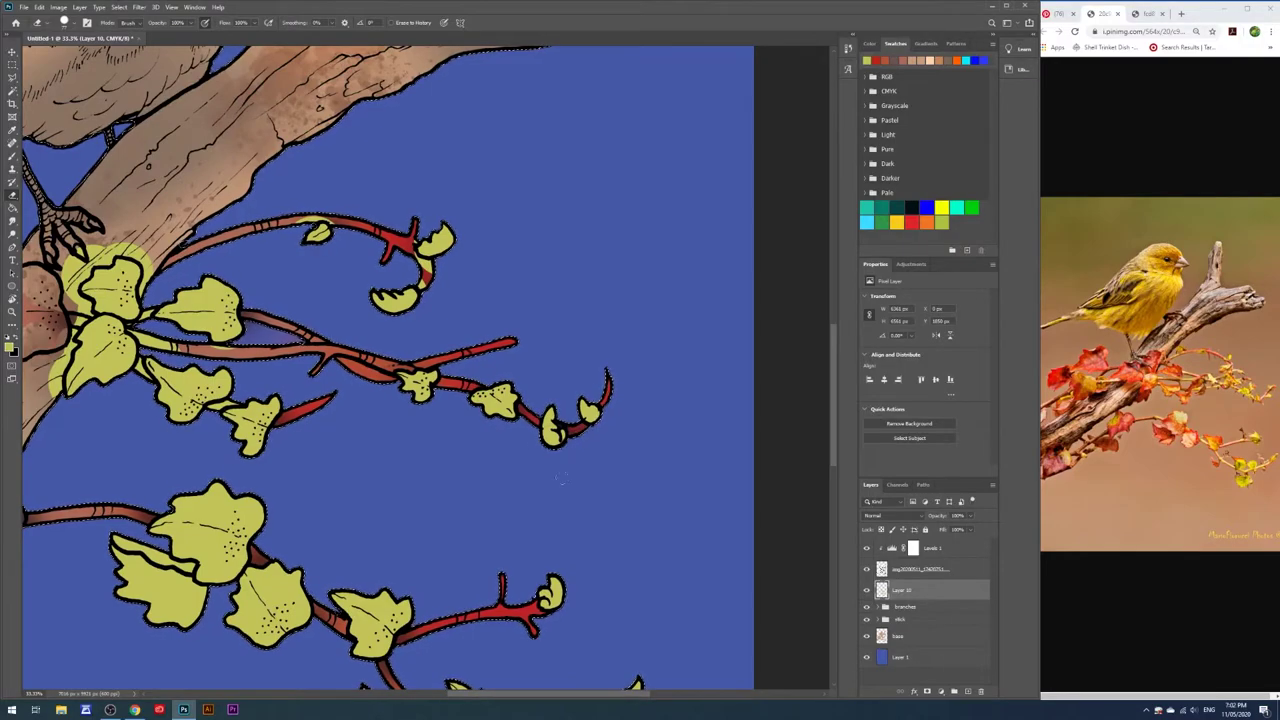
Erase the yellow spill off the upper vine and adjust the eraser size
{"action": "left_click_drag", "start_coordinate": [388, 350], "coordinate": [388, 382]}
{"action": "left_click_drag", "start_coordinate": [296, 253], "coordinate": [330, 256]}
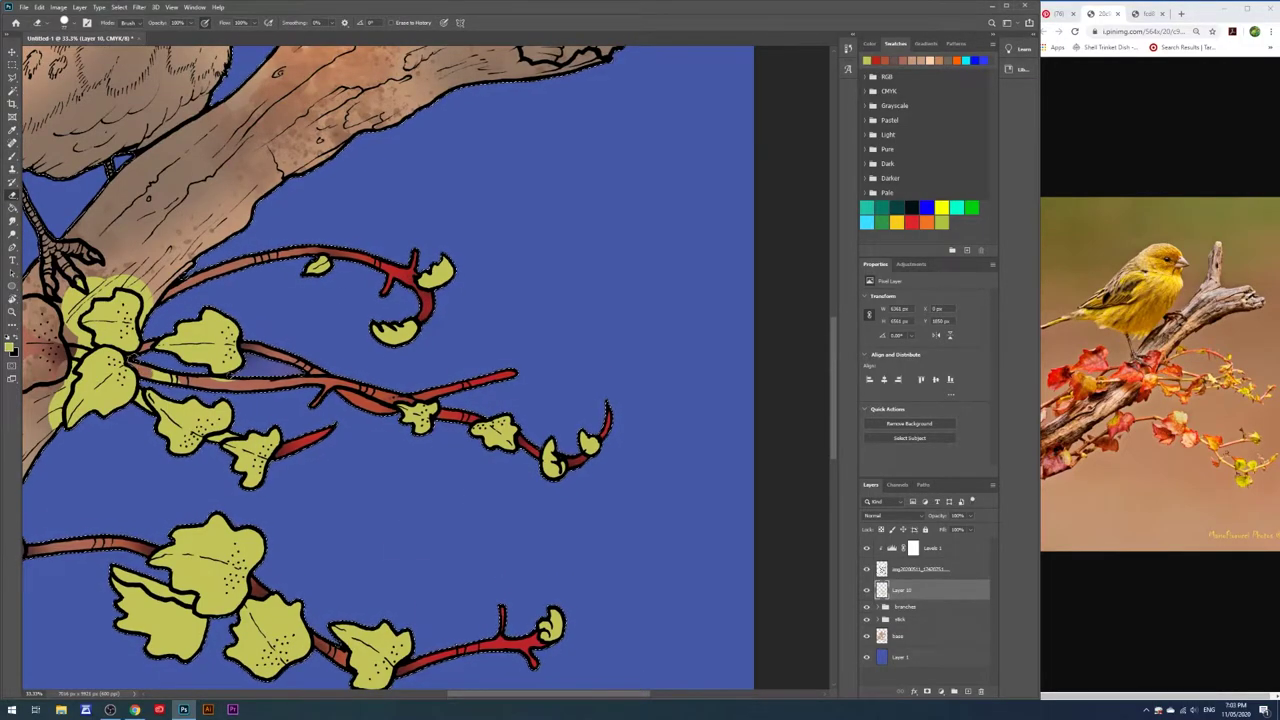
{"action": "left_click_drag", "start_coordinate": [430, 386], "coordinate": [482, 378]}
{"action": "key", "text": "b"}
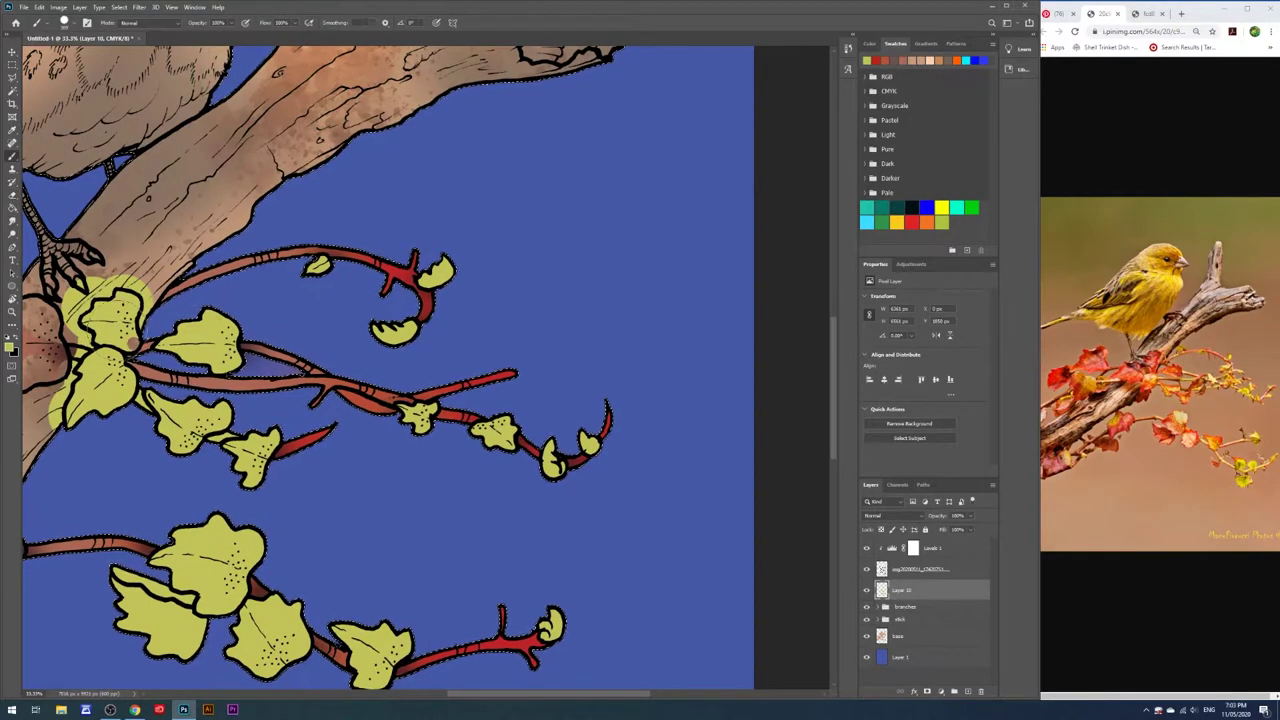
{"action": "key", "text": "e"}
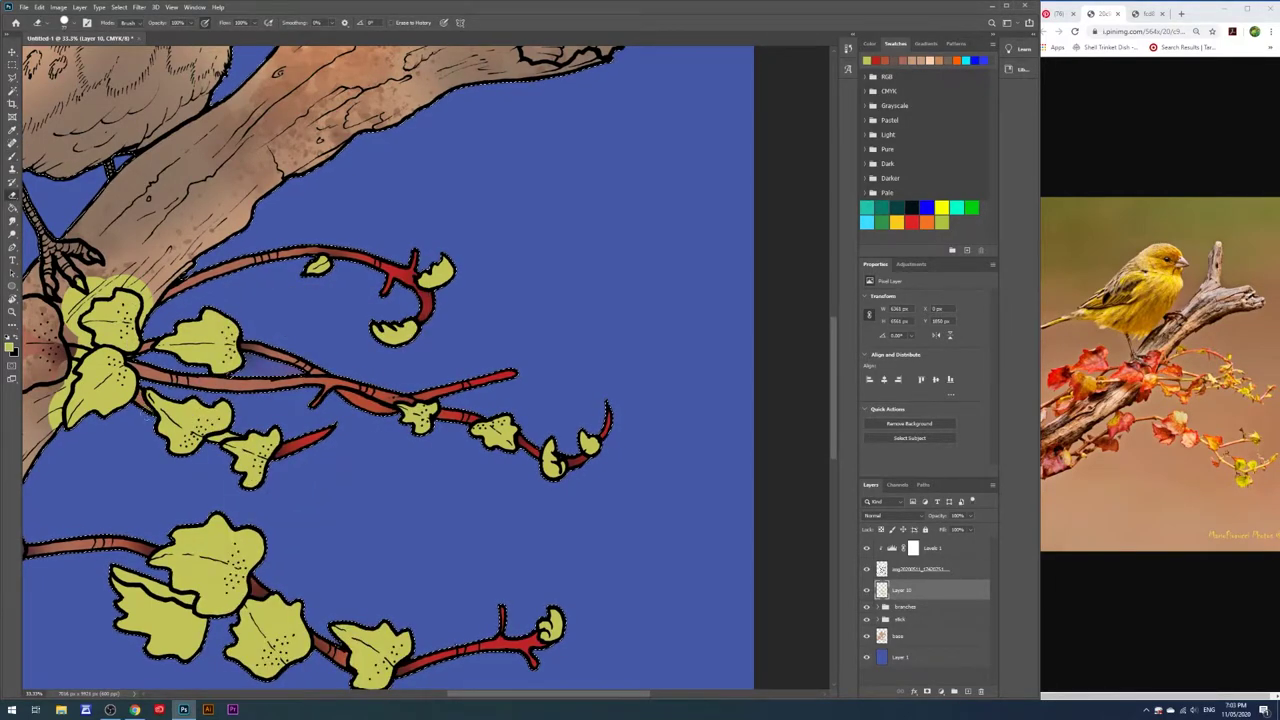
{"action": "right_click", "coordinate": [345, 288]}
{"action": "key", "text": "Escape"}
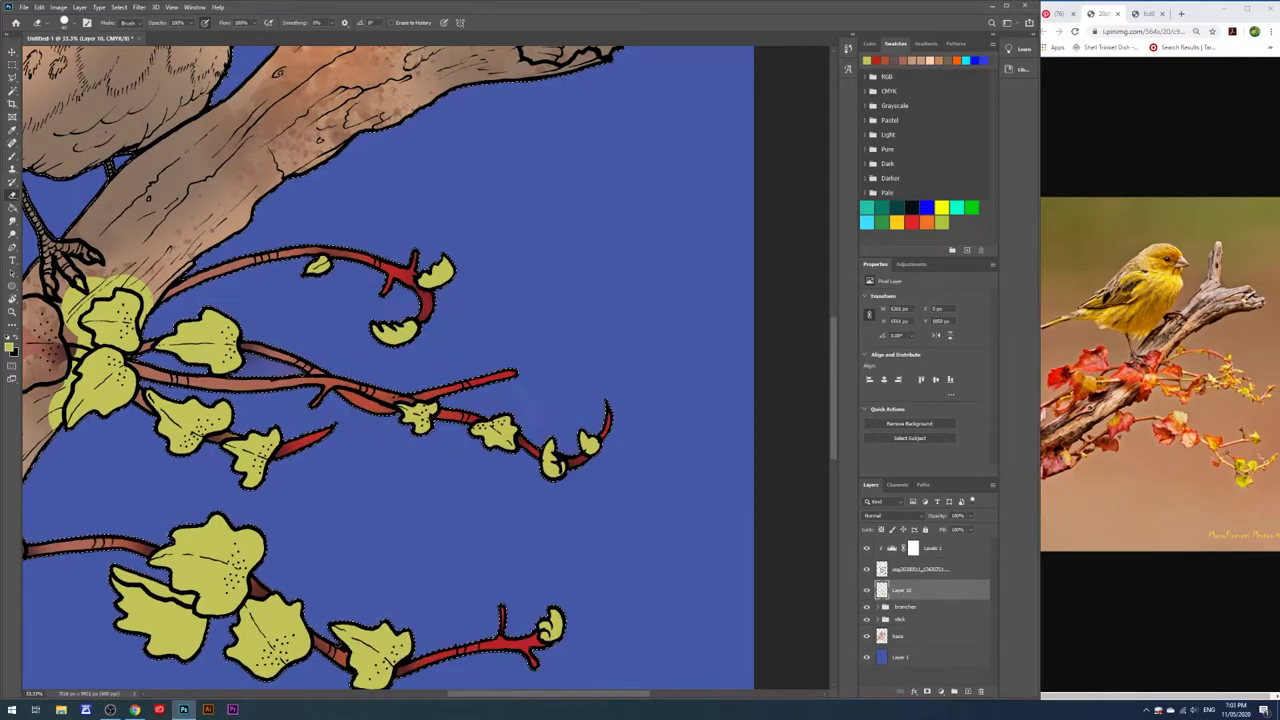
{"action": "scroll", "coordinate": [388, 367], "scroll_direction": "up", "scroll_amount": 1}
Bring the bird and main branch into view and paint the bottom-left leaf yellow-green
{"action": "left_click_drag", "start_coordinate": [100, 400], "coordinate": [440, 410]}
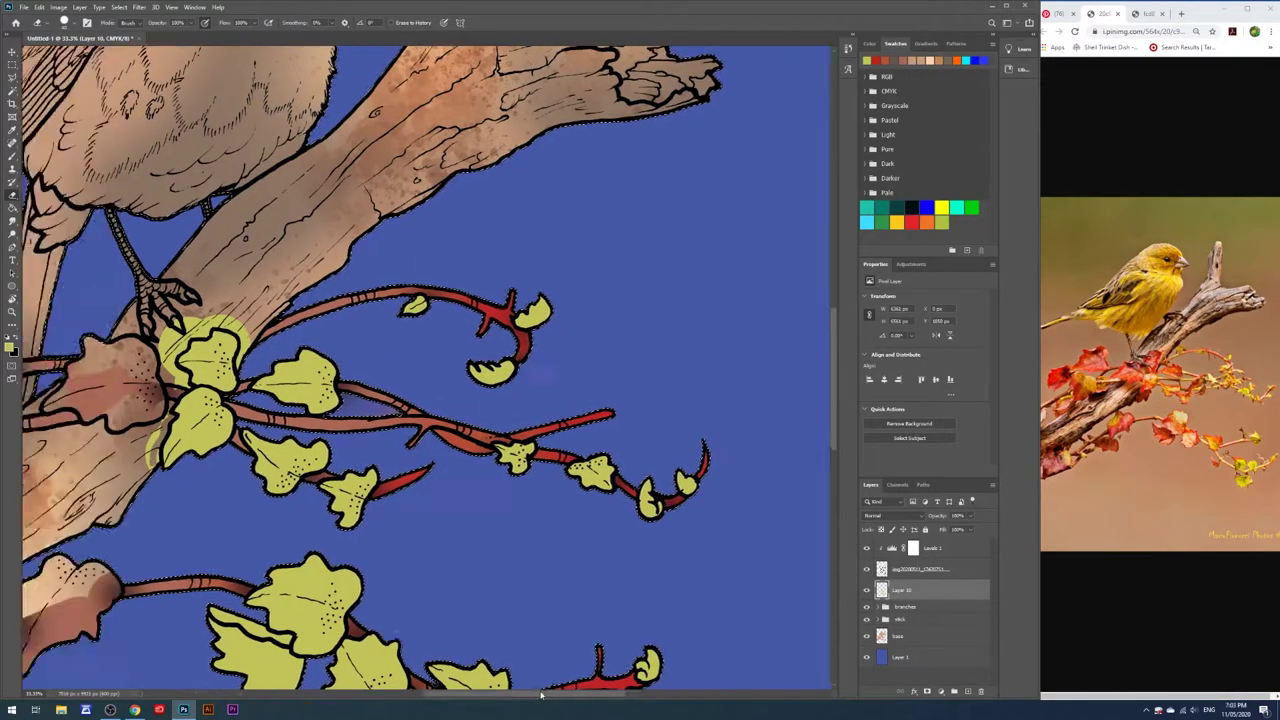
{"action": "right_click", "coordinate": [412, 282]}
{"action": "key", "text": "Escape"}
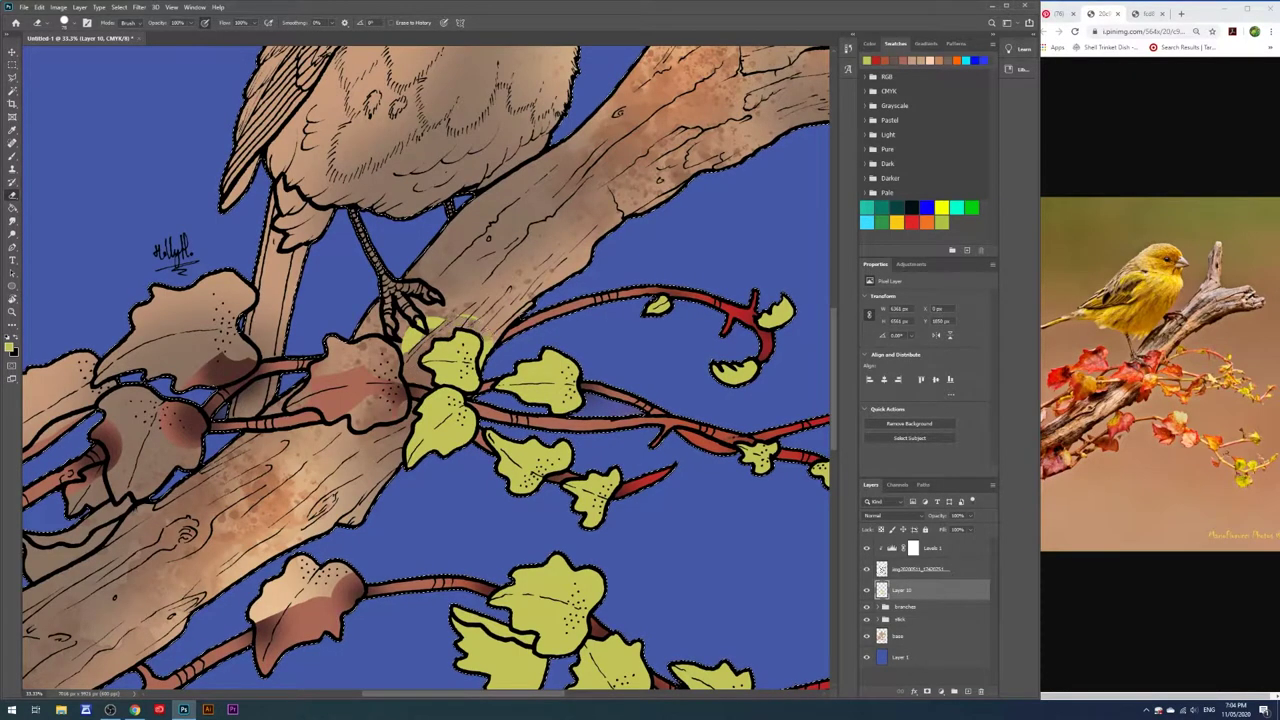
{"action": "right_click", "coordinate": [412, 300]}
{"action": "key", "text": "Escape"}
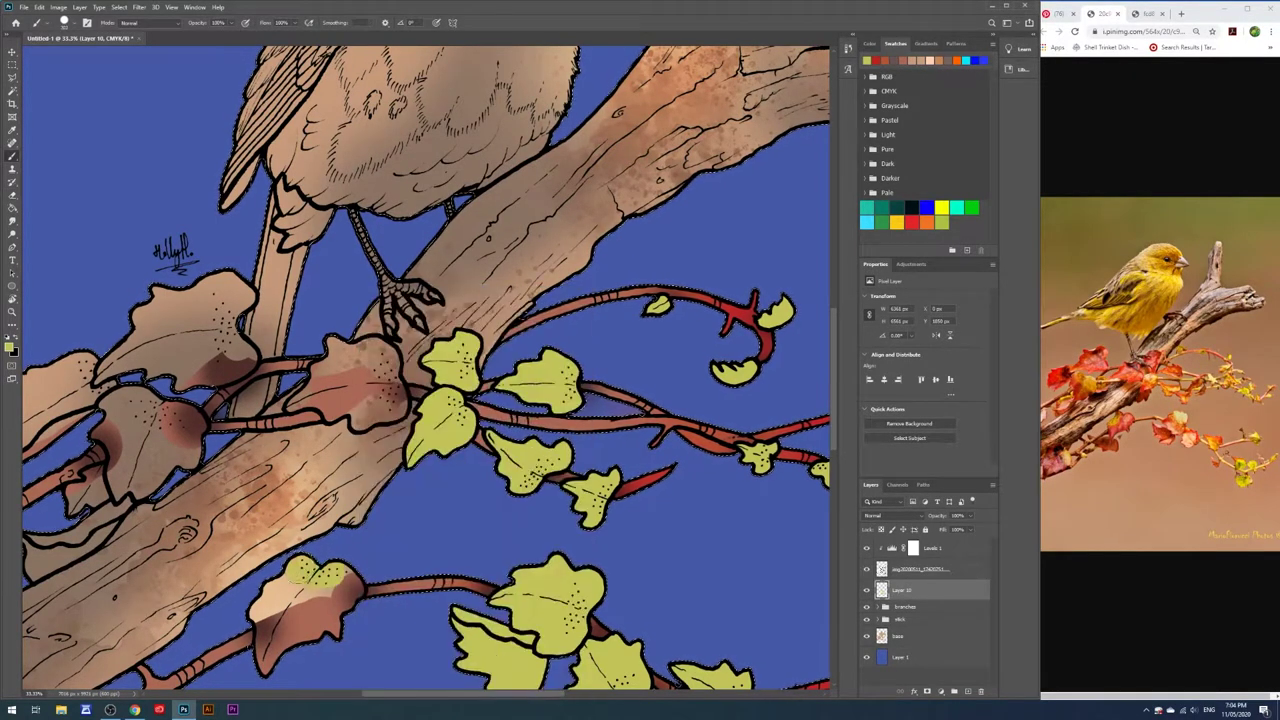
{"action": "left_click_drag", "start_coordinate": [294, 605], "coordinate": [484, 380]}
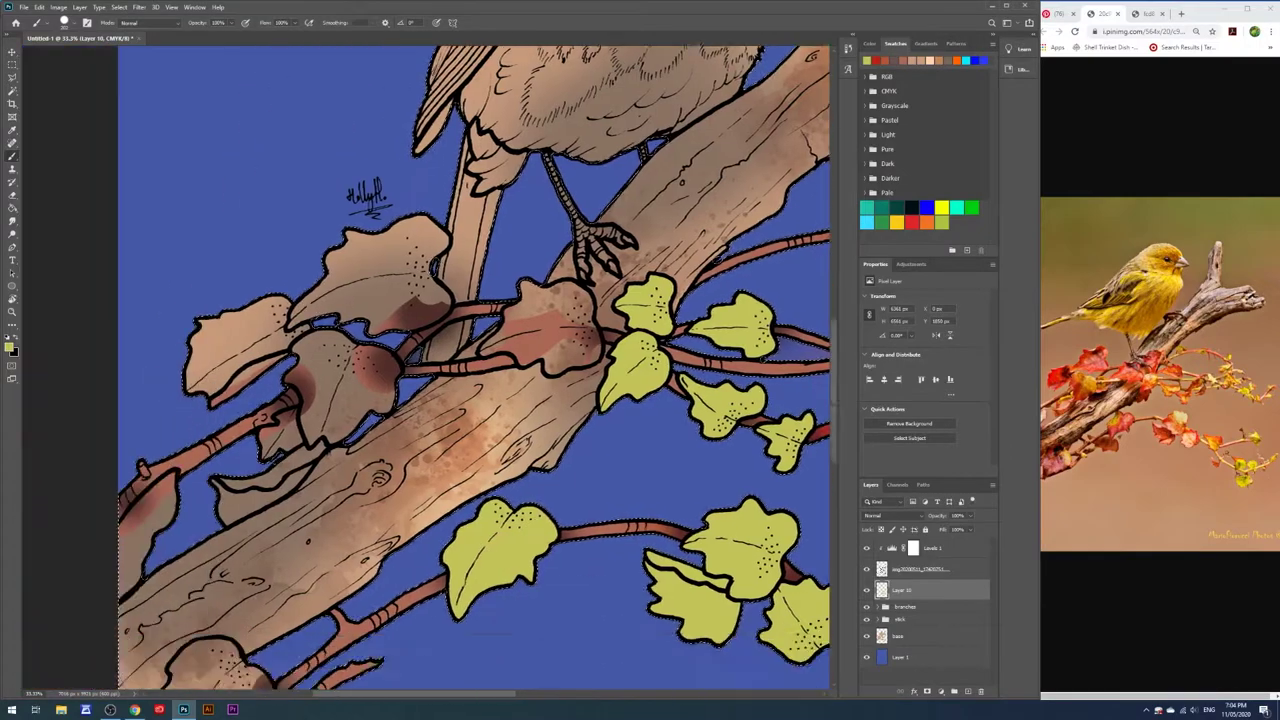
{"action": "left_click_drag", "start_coordinate": [170, 598], "coordinate": [240, 472]}
{"action": "left_click_drag", "start_coordinate": [200, 590], "coordinate": [230, 500]}
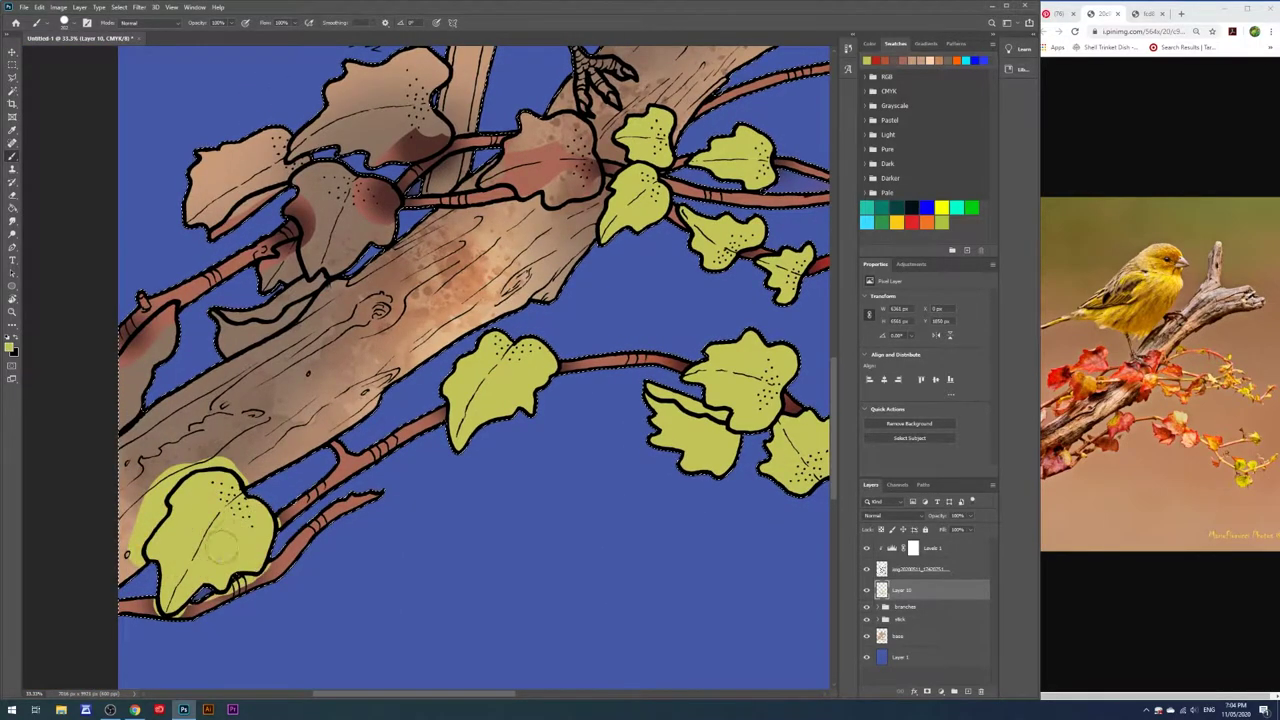
Paint the upper-left and remaining left-side leaves yellow-green
{"action": "scroll", "coordinate": [230, 500], "scroll_direction": "up", "scroll_amount": 2}
{"action": "left_click_drag", "start_coordinate": [140, 520], "coordinate": [395, 248]}
{"action": "left_click_drag", "start_coordinate": [300, 225], "coordinate": [340, 295]}
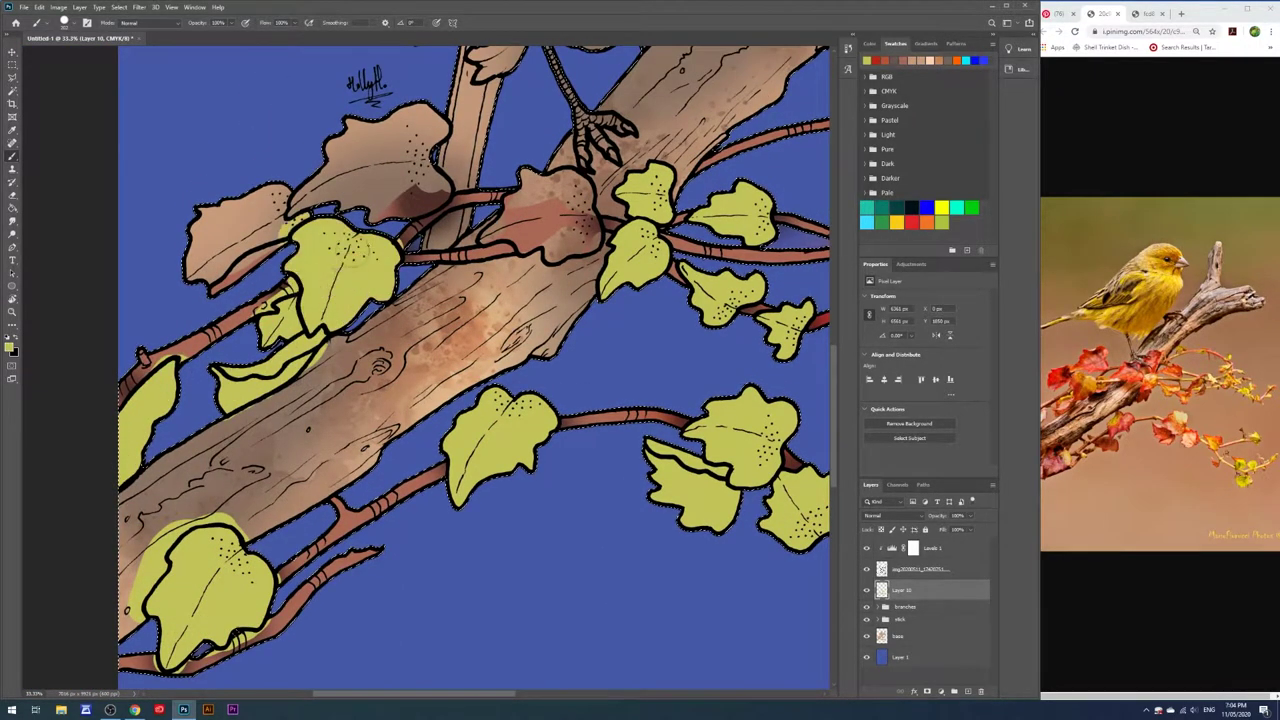
{"action": "scroll", "coordinate": [330, 300], "scroll_direction": "up", "scroll_amount": 1}
{"action": "left_click_drag", "start_coordinate": [470, 300], "coordinate": [560, 215]}
{"action": "left_click_drag", "start_coordinate": [570, 330], "coordinate": [550, 230]}
{"action": "right_click", "coordinate": [465, 275]}
{"action": "key", "text": "Return"}
{"action": "left_click_drag", "start_coordinate": [200, 310], "coordinate": [440, 265]}
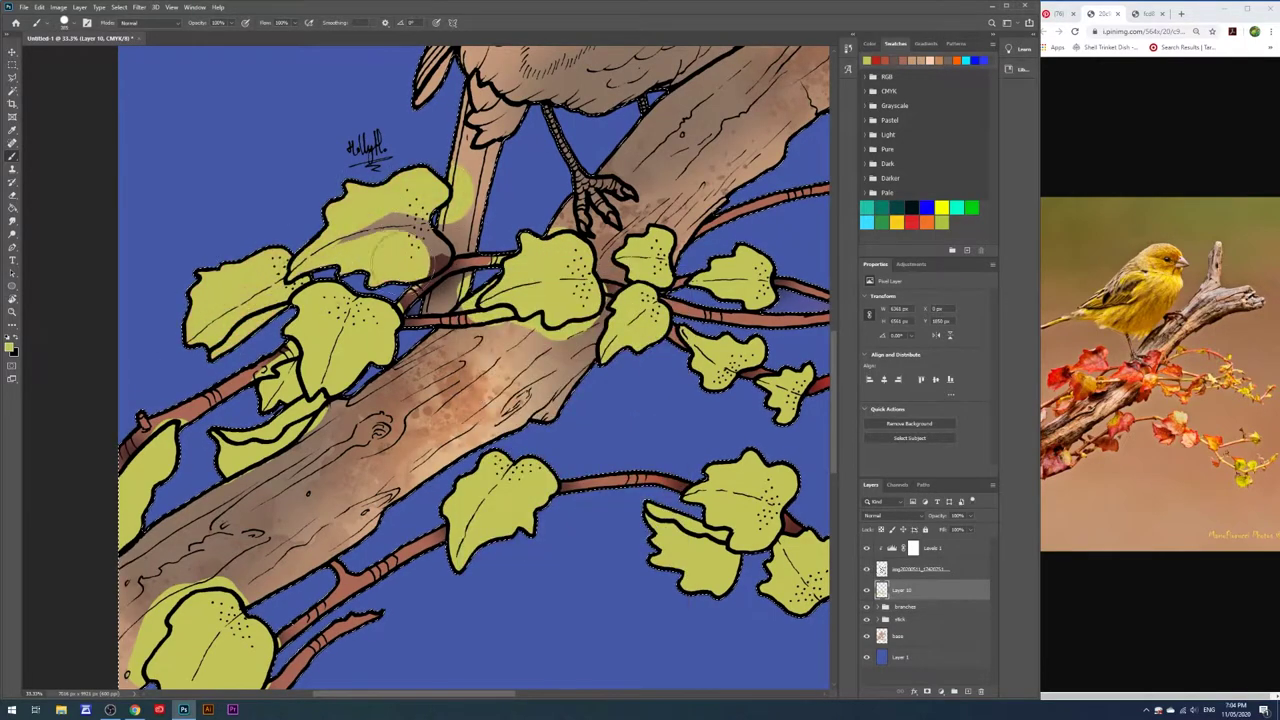
{"action": "scroll", "coordinate": [470, 360], "scroll_direction": "down", "scroll_amount": 2}
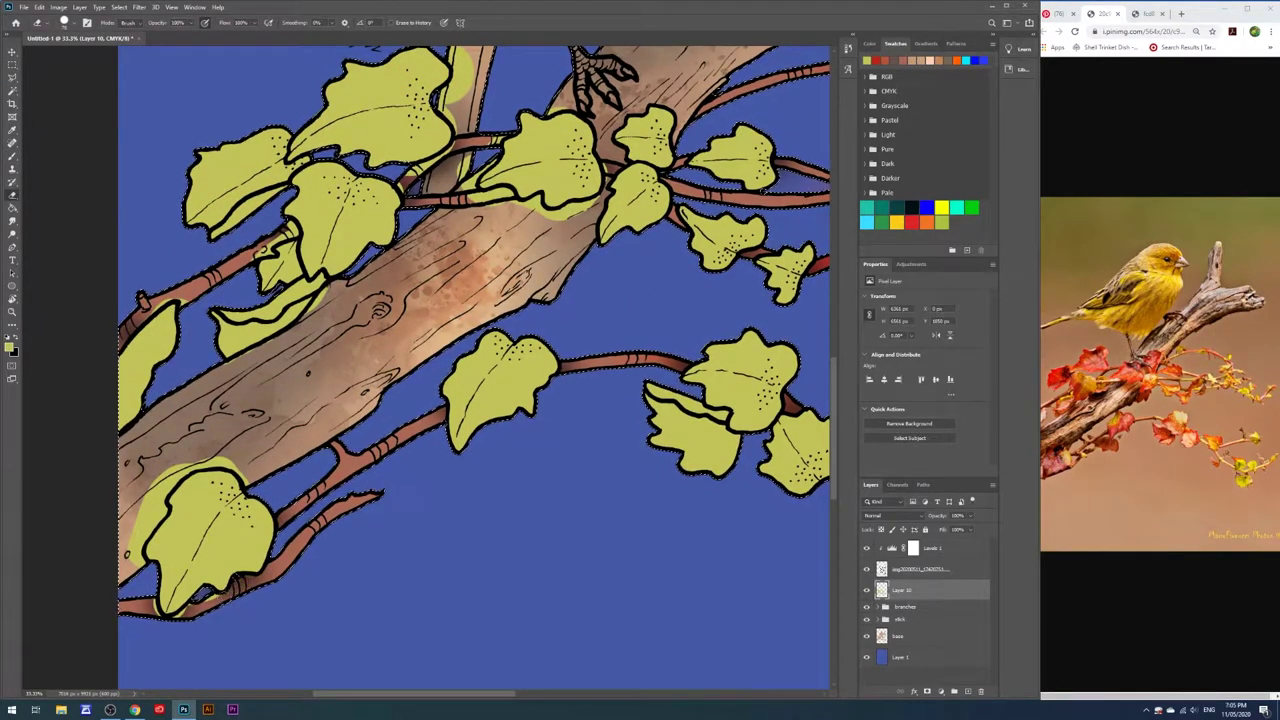
Erase the yellow overpaint beside the lower-left leaf
{"action": "key", "text": "b"}
{"action": "right_click", "coordinate": [230, 285]}
{"action": "key", "text": "Return"}
{"action": "key", "text": "e"}
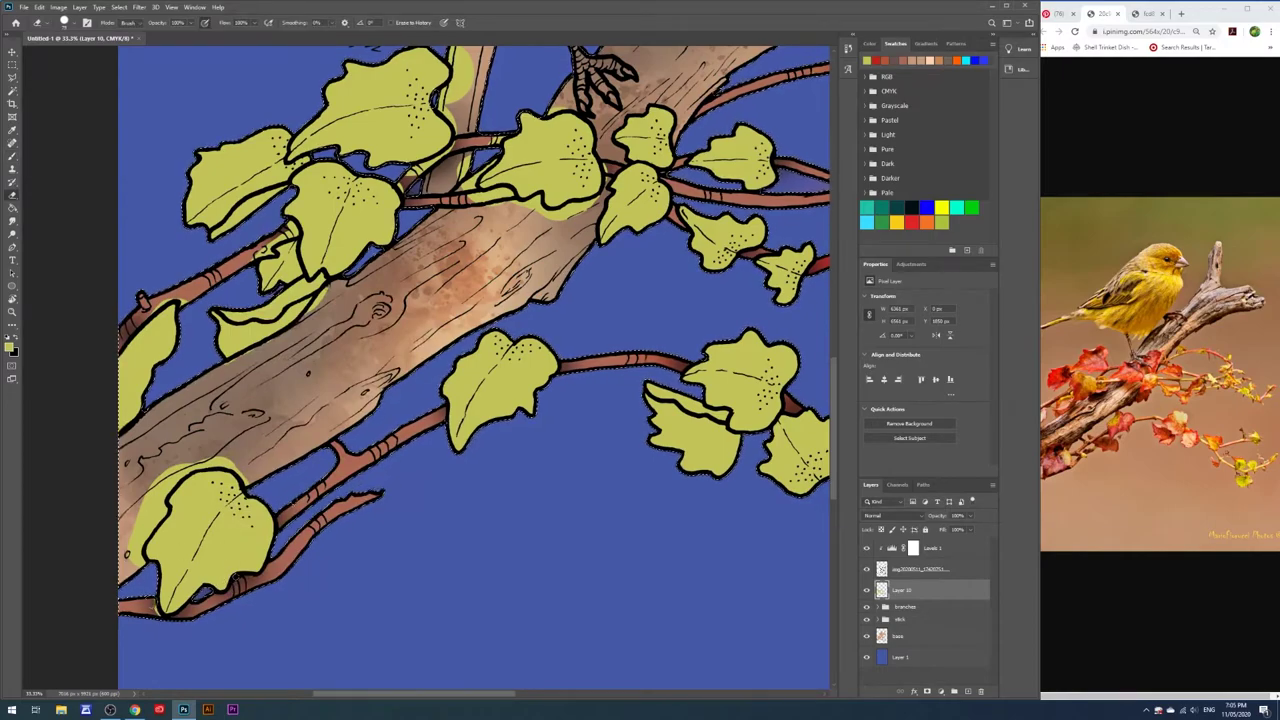
{"action": "mouse_move", "coordinate": [142, 565]}
{"action": "left_mouse_down"}
{"action": "mouse_move", "coordinate": [180, 468]}
{"action": "mouse_move", "coordinate": [136, 560]}
{"action": "left_mouse_up"}
Erase the yellow glow patches from the branch bark, then fit the painting on screen
{"action": "scroll", "coordinate": [470, 370], "scroll_direction": "up", "scroll_amount": 2}
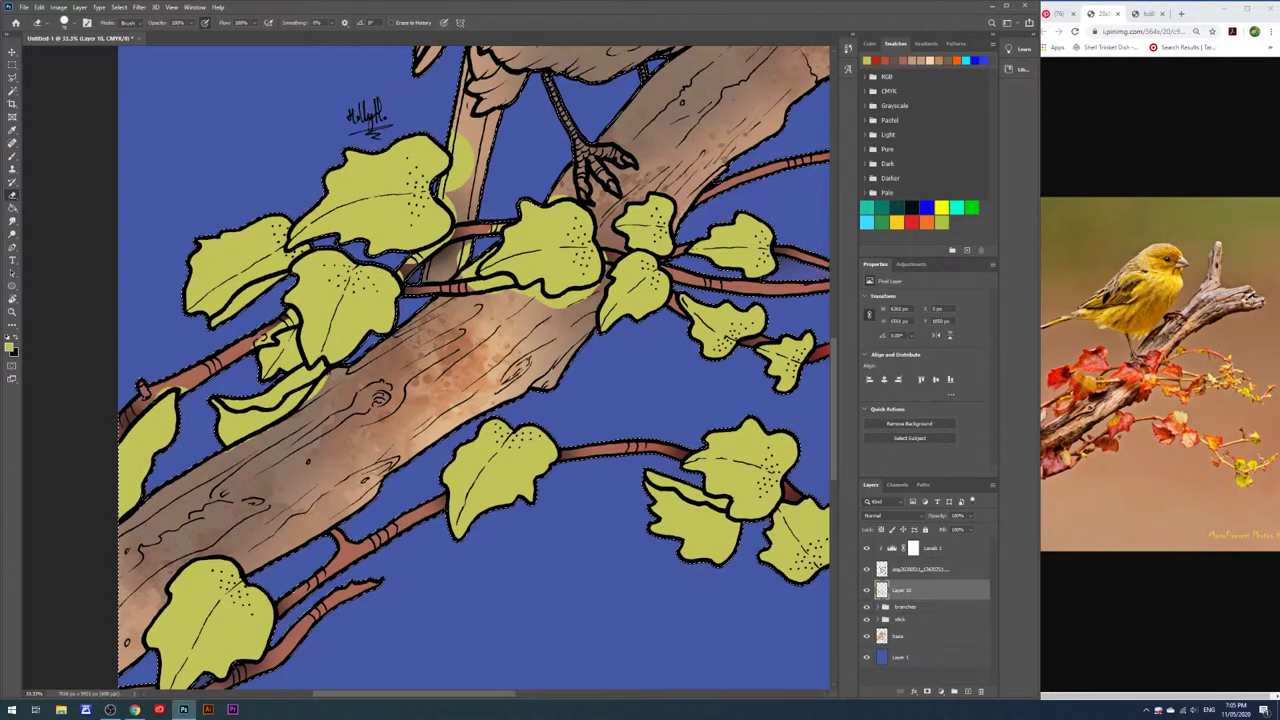
{"action": "scroll", "coordinate": [470, 370], "scroll_direction": "up", "scroll_amount": 1}
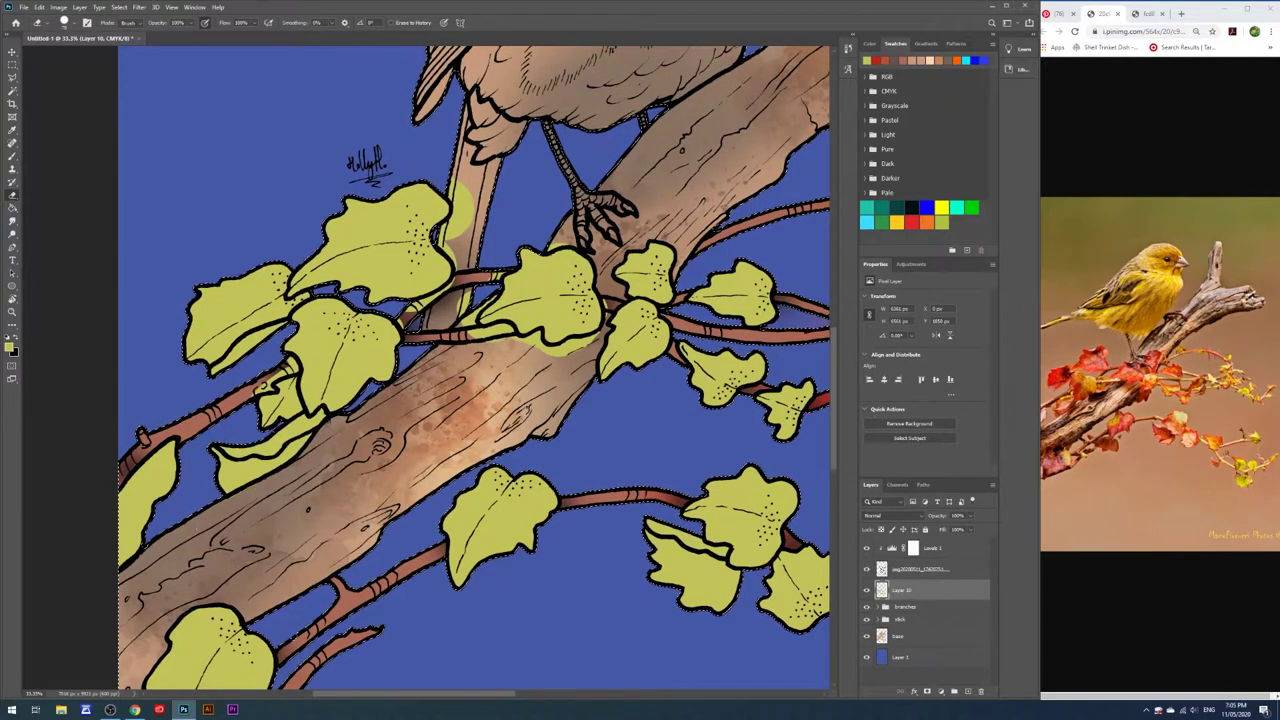
{"action": "scroll", "coordinate": [470, 370], "scroll_direction": "up", "scroll_amount": 2}
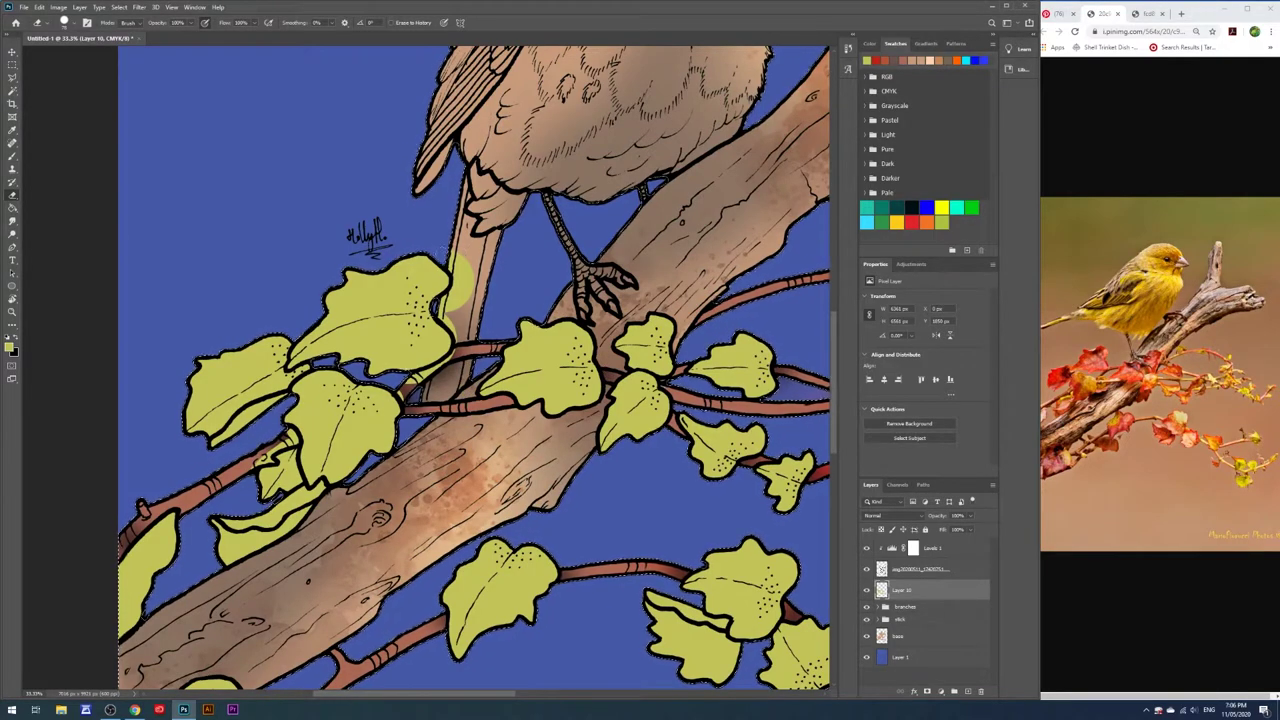
{"action": "left_click_drag", "start_coordinate": [453, 250], "coordinate": [445, 300]}
{"action": "left_click_drag", "start_coordinate": [418, 368], "coordinate": [434, 382]}
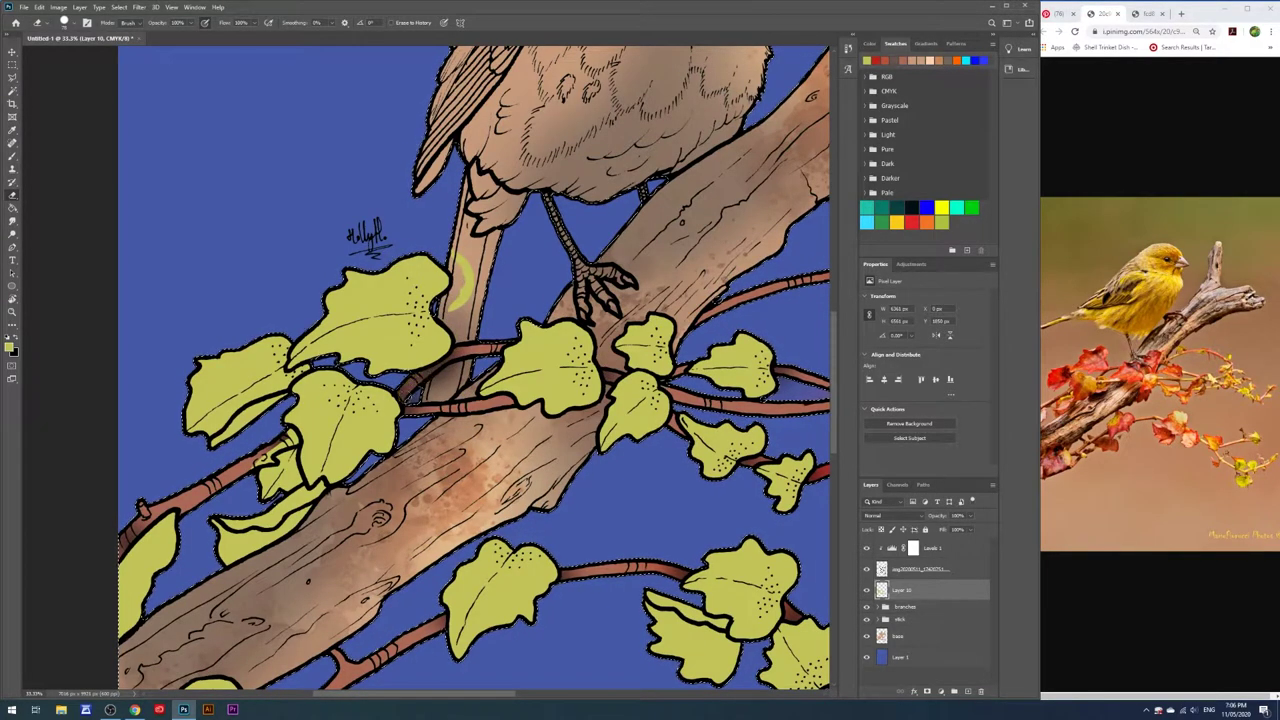
{"action": "left_click_drag", "start_coordinate": [465, 258], "coordinate": [455, 308]}
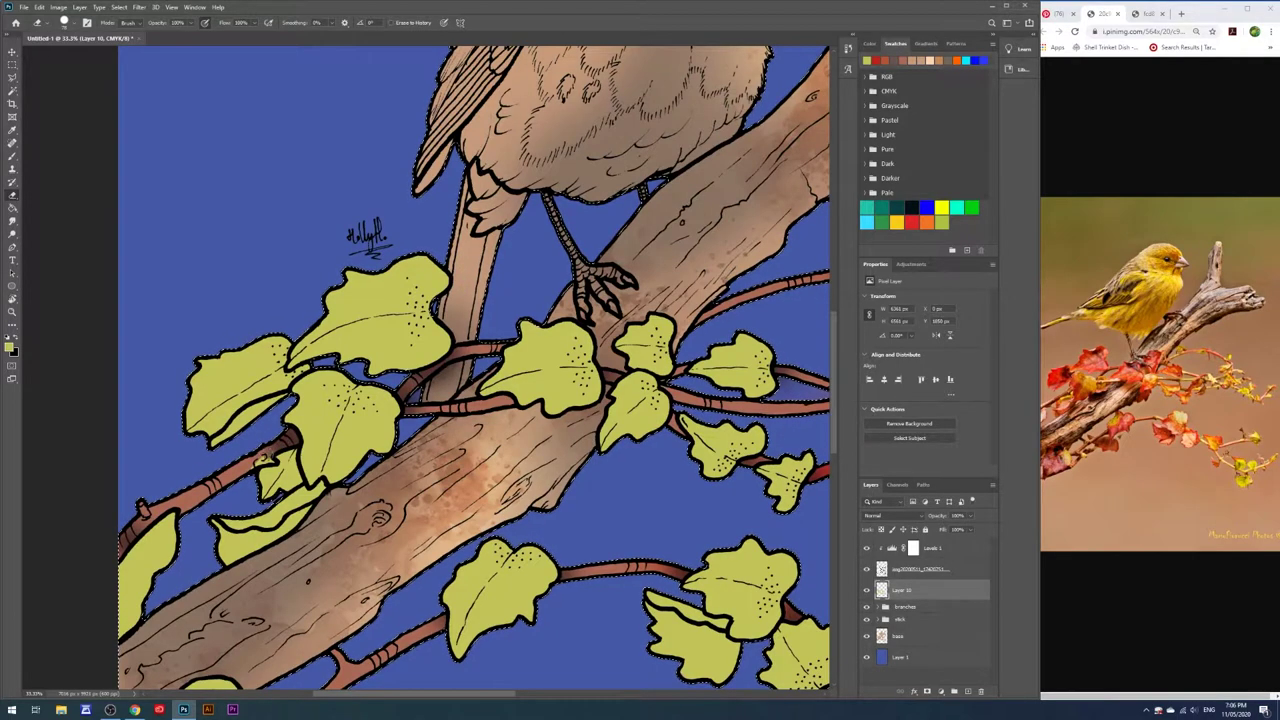
{"action": "key", "text": "z"}
{"action": "key", "text": "ctrl+0"}
Deselect the current selection and fit the canvas to the window
{"action": "right_click", "coordinate": [386, 287]}
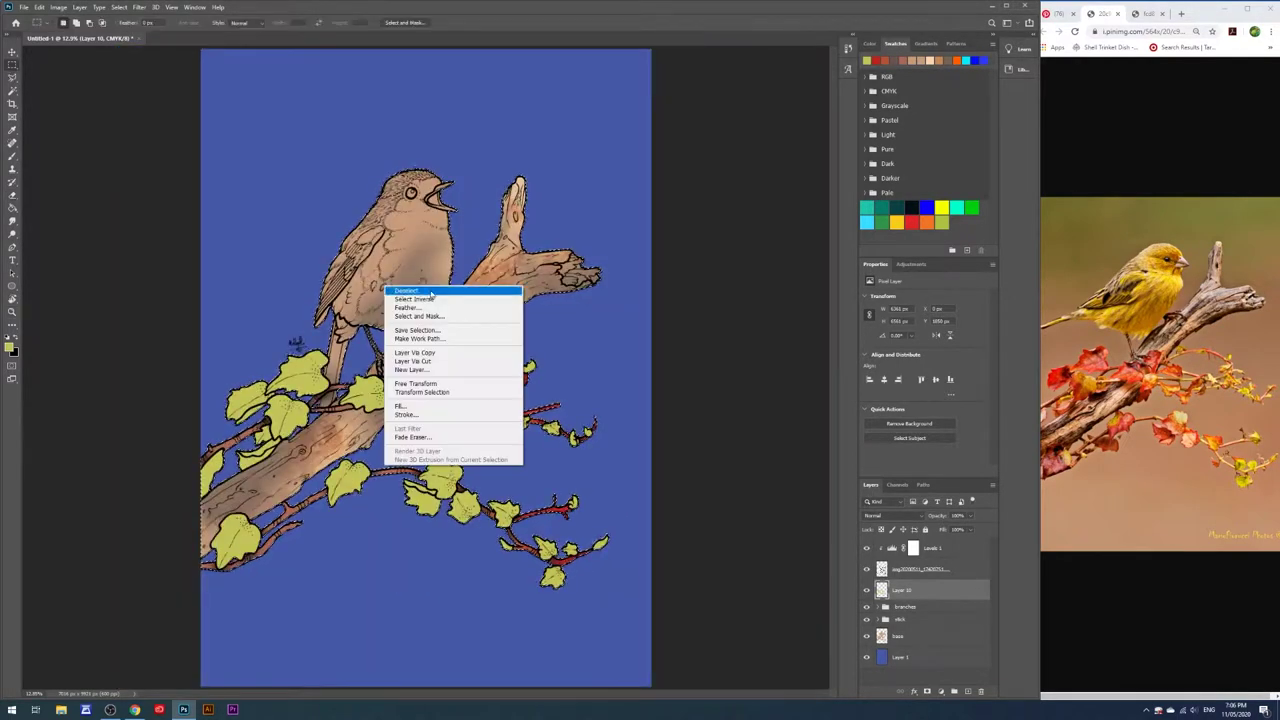
{"action": "key", "text": "Escape"}
{"action": "left_click", "coordinate": [594, 523]}
{"action": "key", "text": "ctrl+0"}
Shift the branches group's Hue/Saturation 2 hue to about +15
{"action": "left_click", "coordinate": [880, 607]}
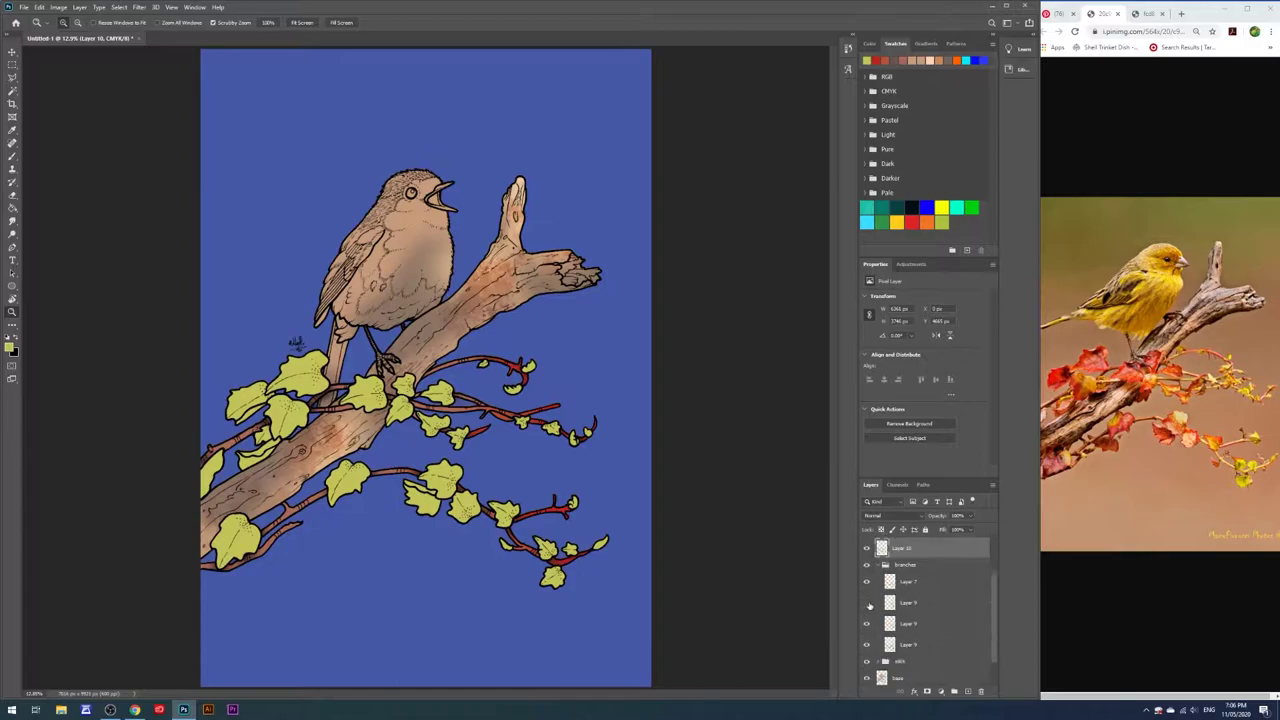
{"action": "left_click", "coordinate": [918, 602]}
{"action": "left_click_drag", "start_coordinate": [918, 337], "coordinate": [940, 339]}
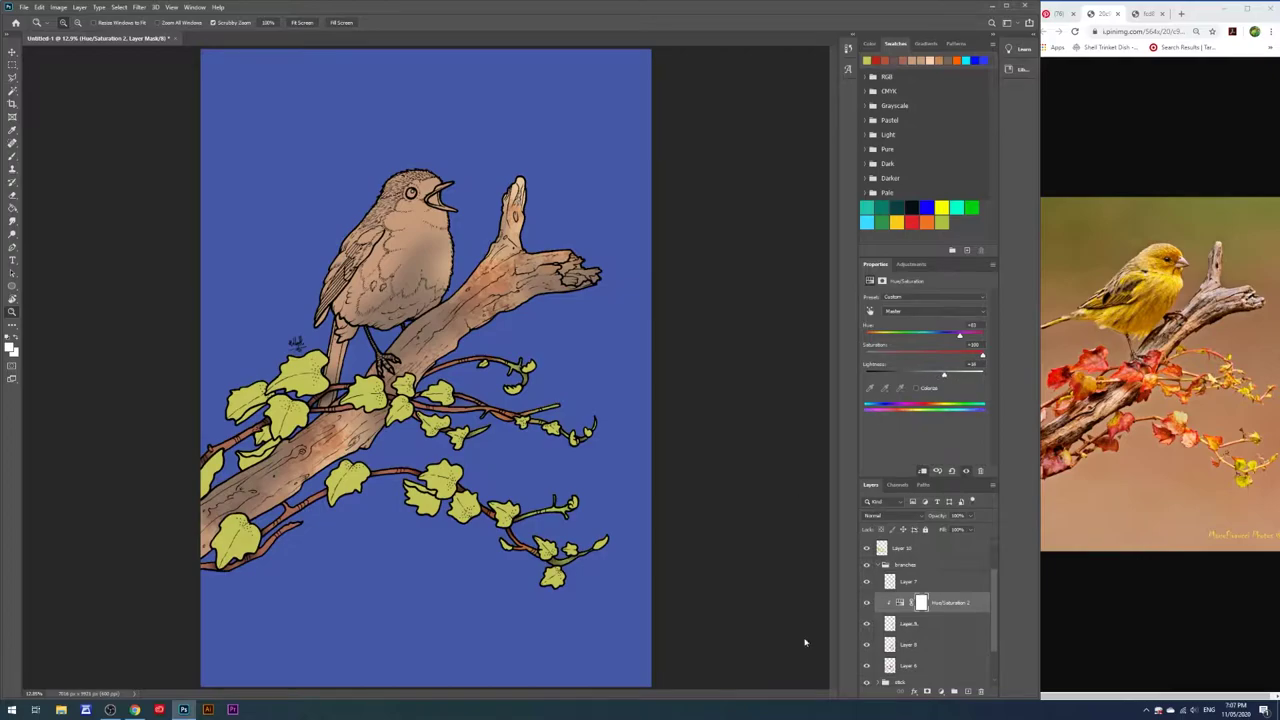
{"action": "left_click", "coordinate": [885, 565]}
Make Layer 10 active again and start choosing a new foreground colour
{"action": "left_click", "coordinate": [905, 590]}
{"action": "key", "text": "w"}
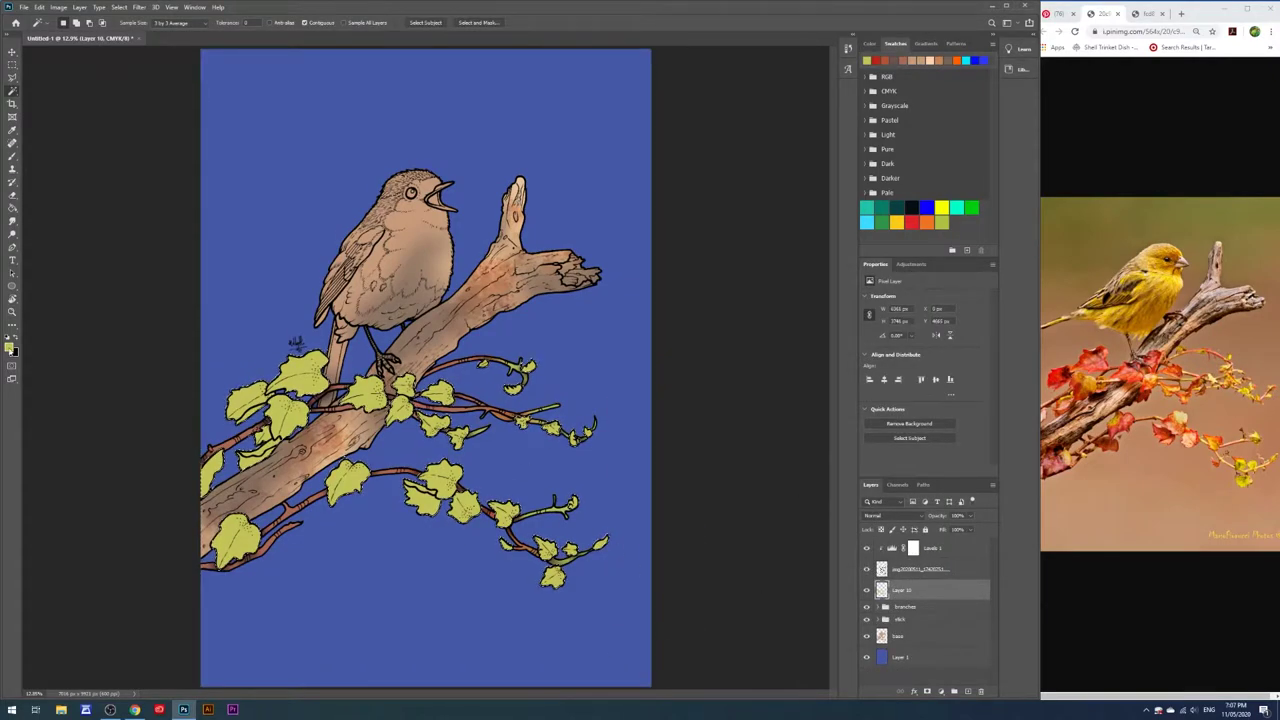
{"action": "left_click", "coordinate": [10, 346]}
Confirm a deeper yellow-green foreground colour and ready a soft brush
{"action": "left_click_drag", "start_coordinate": [393, 252], "coordinate": [393, 238]}
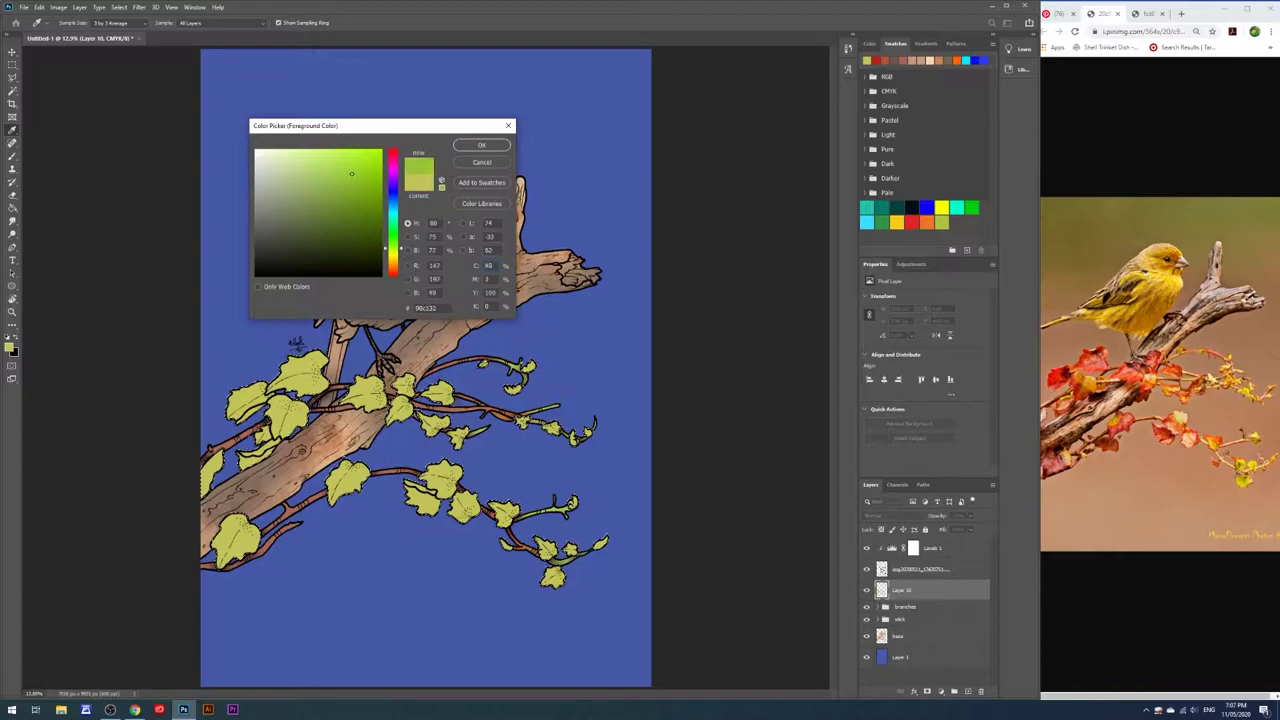
{"action": "left_click", "coordinate": [481, 145]}
{"action": "scroll", "coordinate": [578, 619], "scroll_direction": "up", "scroll_amount": 3}
{"action": "key", "text": "b"}
{"action": "right_click", "coordinate": [630, 290]}
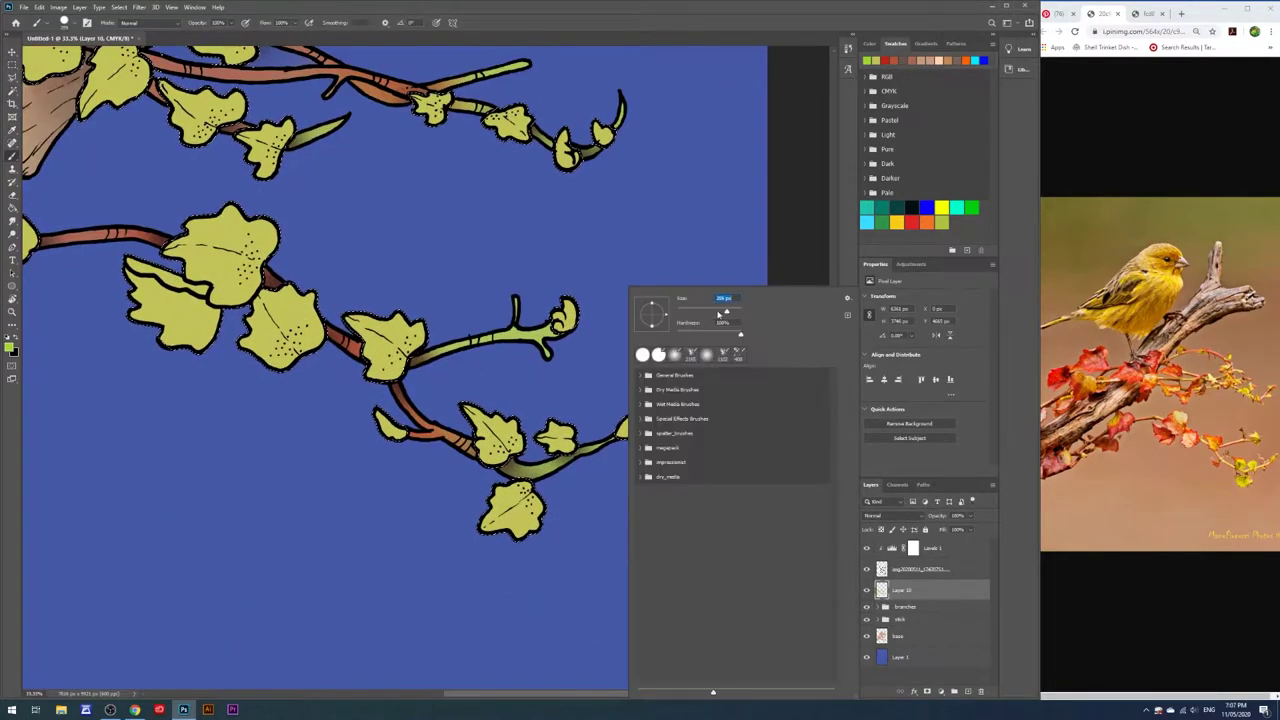
{"action": "key", "text": "Escape"}
Shade the lower-right leaf and vine stems with the yellow-green
{"action": "left_click_drag", "start_coordinate": [656, 408], "coordinate": [638, 432]}
{"action": "scroll", "coordinate": [680, 300], "scroll_direction": "up", "scroll_amount": 3}
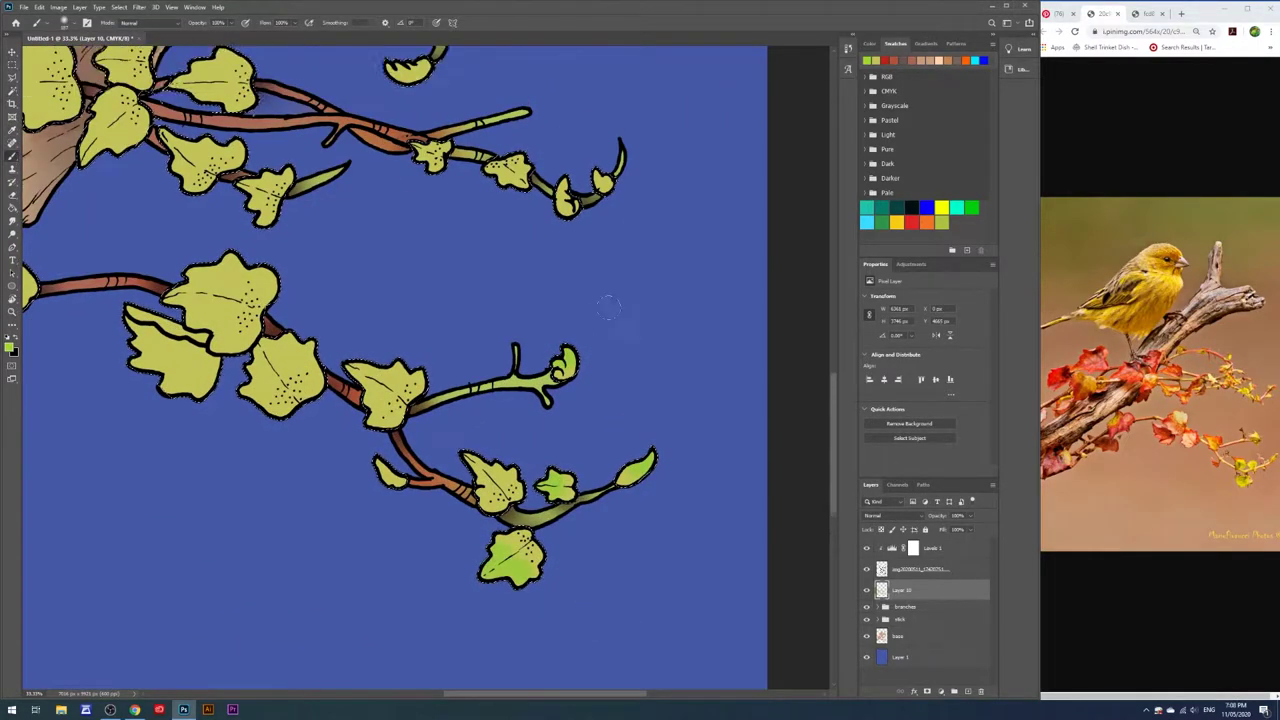
{"action": "scroll", "coordinate": [483, 307], "scroll_direction": "up", "scroll_amount": 3}
{"action": "scroll", "coordinate": [450, 312], "scroll_direction": "up", "scroll_amount": 4}
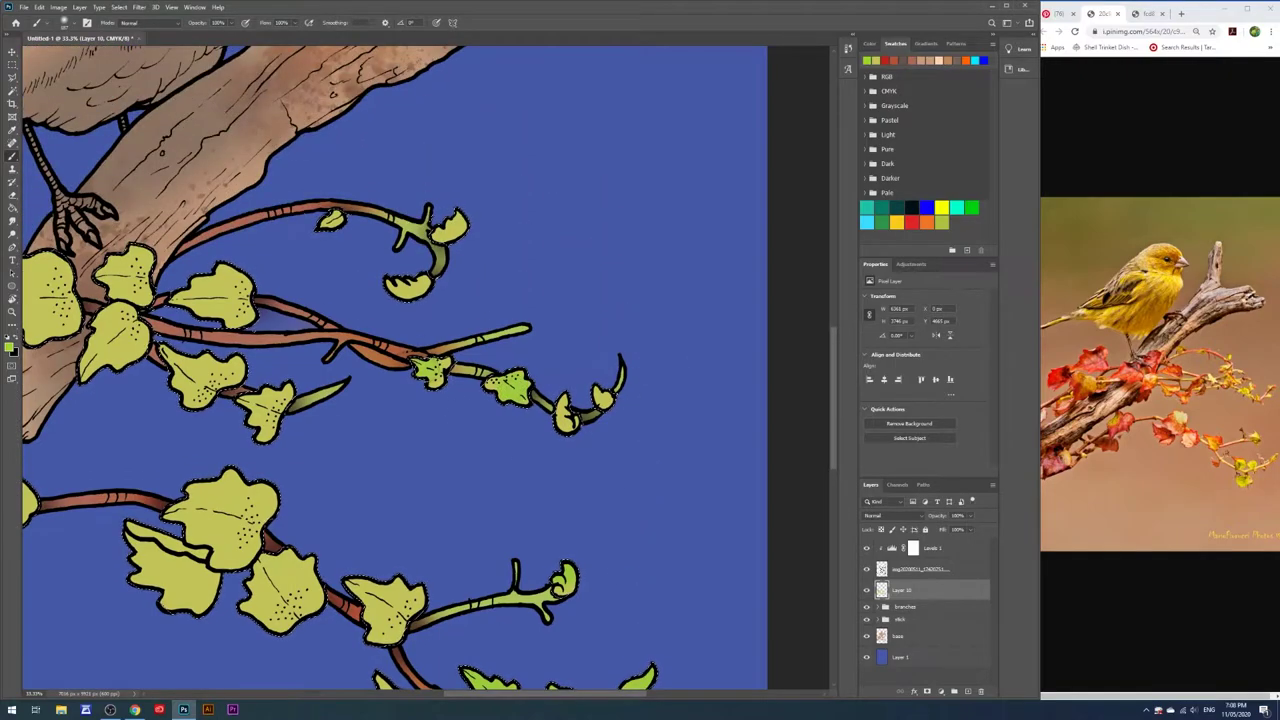
{"action": "scroll", "coordinate": [400, 320], "scroll_direction": "up", "scroll_amount": 3}
{"action": "scroll", "coordinate": [387, 325], "scroll_direction": "down", "scroll_amount": 6}
{"action": "scroll", "coordinate": [387, 325], "scroll_direction": "down", "scroll_amount": 6}
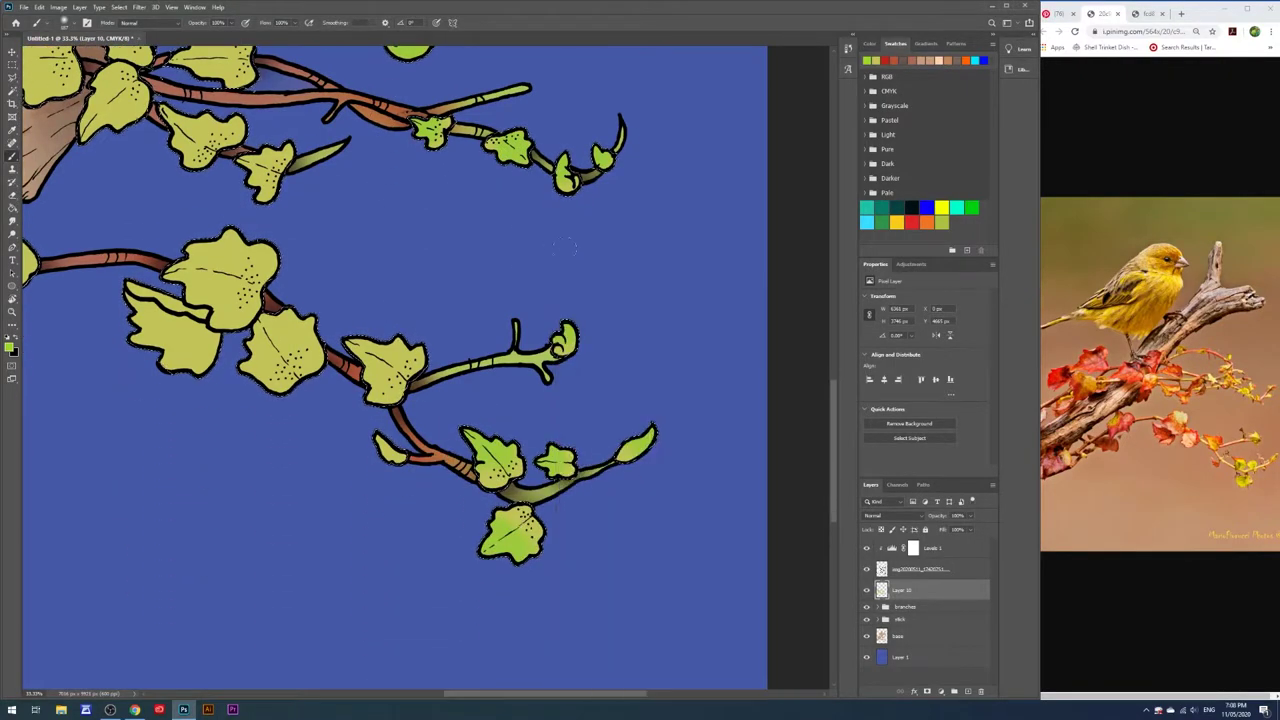
Switch to the Eyedropper and begin picking another foreground colour
{"action": "key", "text": "i"}
{"action": "left_click", "coordinate": [11, 346]}
{"action": "left_click_drag", "start_coordinate": [393, 215], "coordinate": [400, 270]}
Add a new layer for leaf colour with an orange-red brush
{"action": "left_click", "coordinate": [481, 145]}
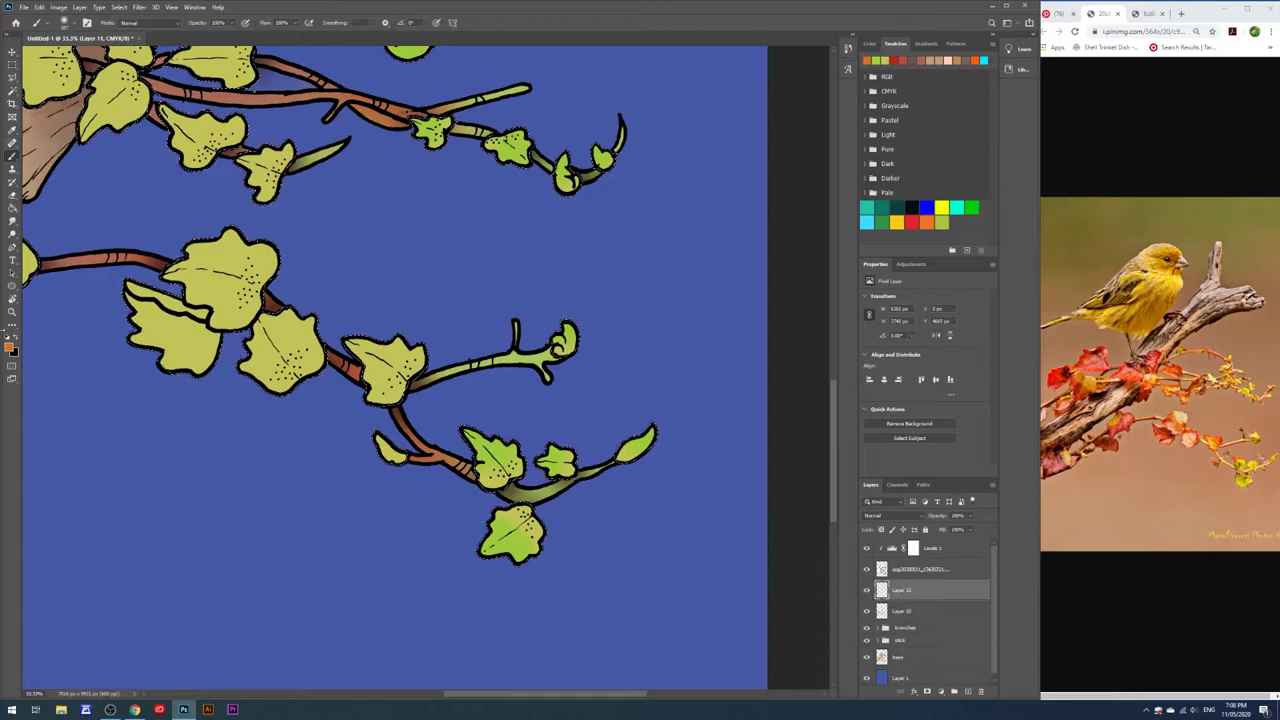
{"action": "key", "text": "ctrl+shift+alt+n"}
{"action": "left_click", "coordinate": [11, 346]}
{"action": "left_click", "coordinate": [331, 157]}
{"action": "left_click", "coordinate": [481, 145]}
{"action": "key", "text": "b"}
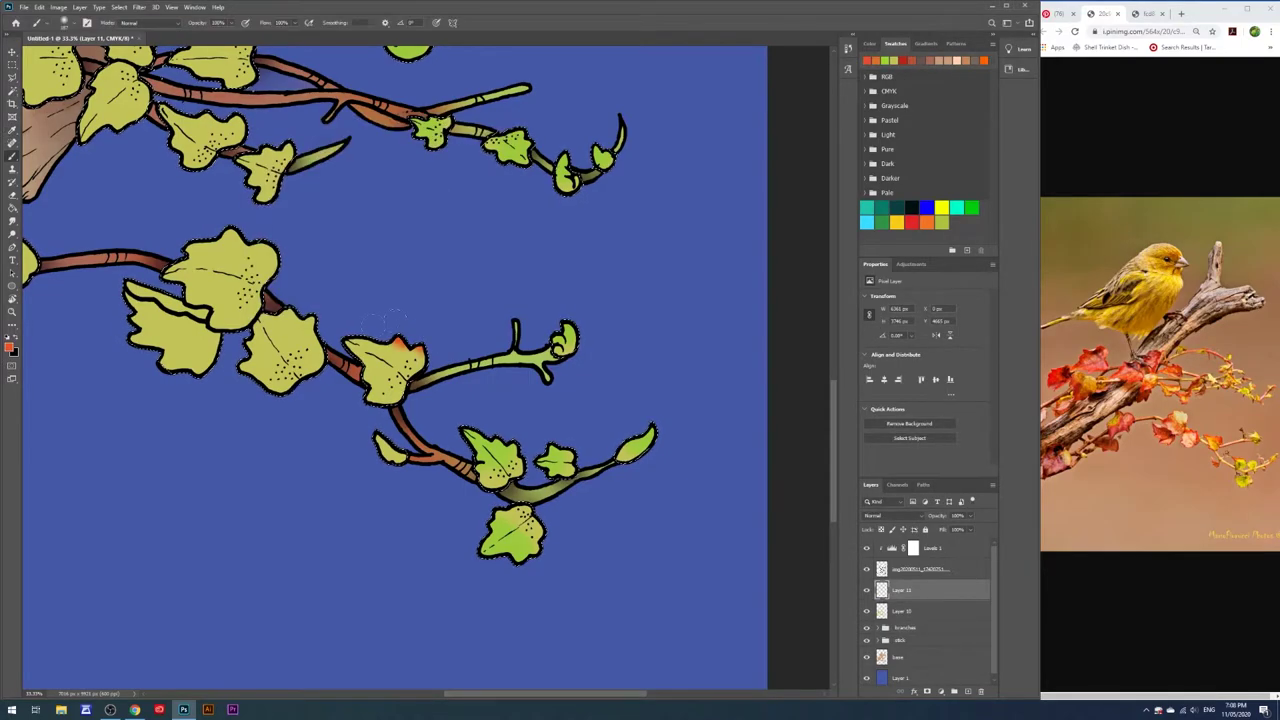
Paint the branch-junction leaf and the small leaf below it orange-red
{"action": "left_click_drag", "start_coordinate": [345, 345], "coordinate": [385, 375]}
{"action": "left_click_drag", "start_coordinate": [374, 434], "coordinate": [382, 446]}
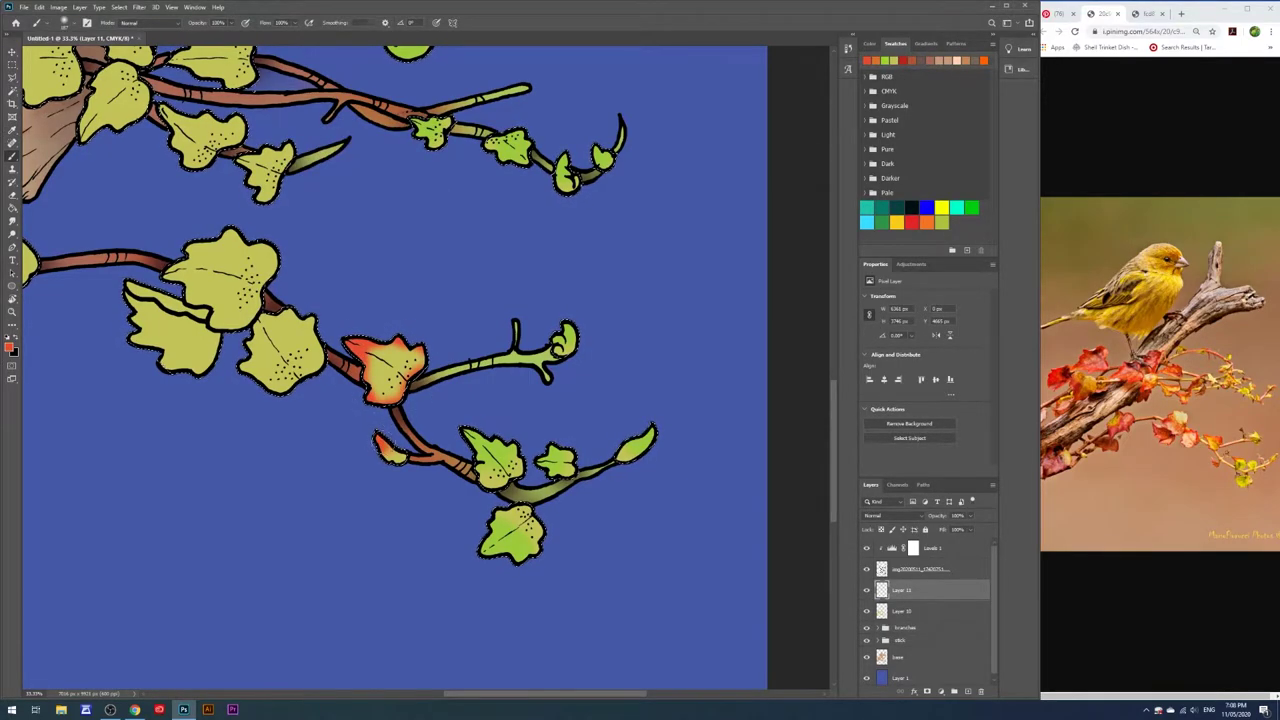
{"action": "scroll", "coordinate": [390, 440], "scroll_direction": "up", "scroll_amount": 1}
{"action": "scroll", "coordinate": [390, 440], "scroll_direction": "up", "scroll_amount": 2}
{"action": "scroll", "coordinate": [390, 440], "scroll_direction": "up", "scroll_amount": 1}
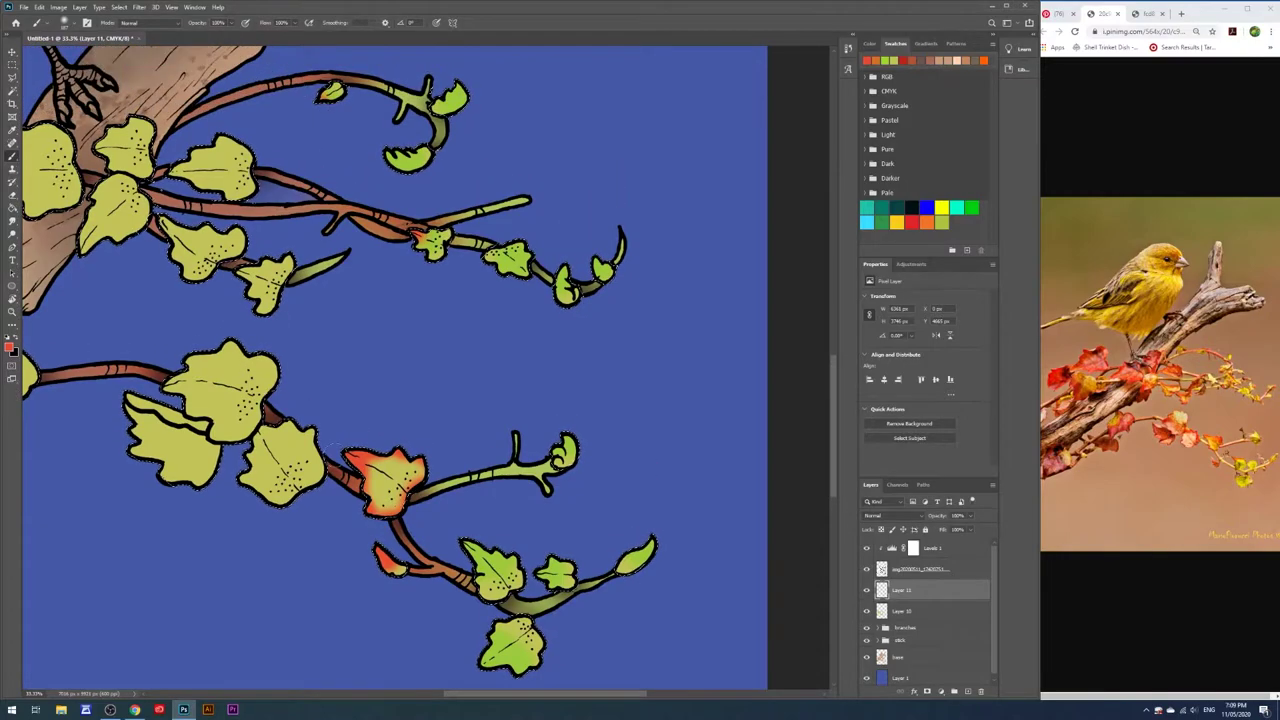
{"action": "scroll", "coordinate": [390, 440], "scroll_direction": "up", "scroll_amount": 1}
{"action": "right_click", "coordinate": [285, 290]}
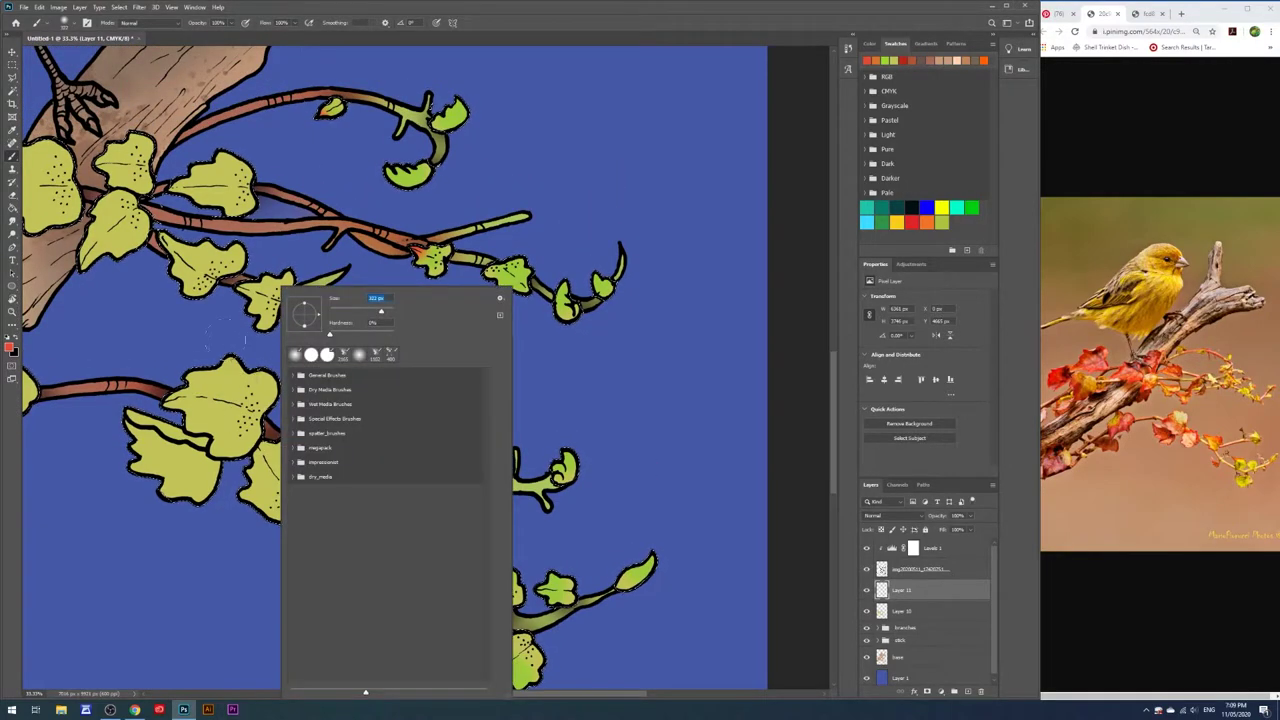
Paint the big leaf's top edge, the lower leaves and the upper small leaves orange-red
{"action": "left_click_drag", "start_coordinate": [175, 398], "coordinate": [272, 382]}
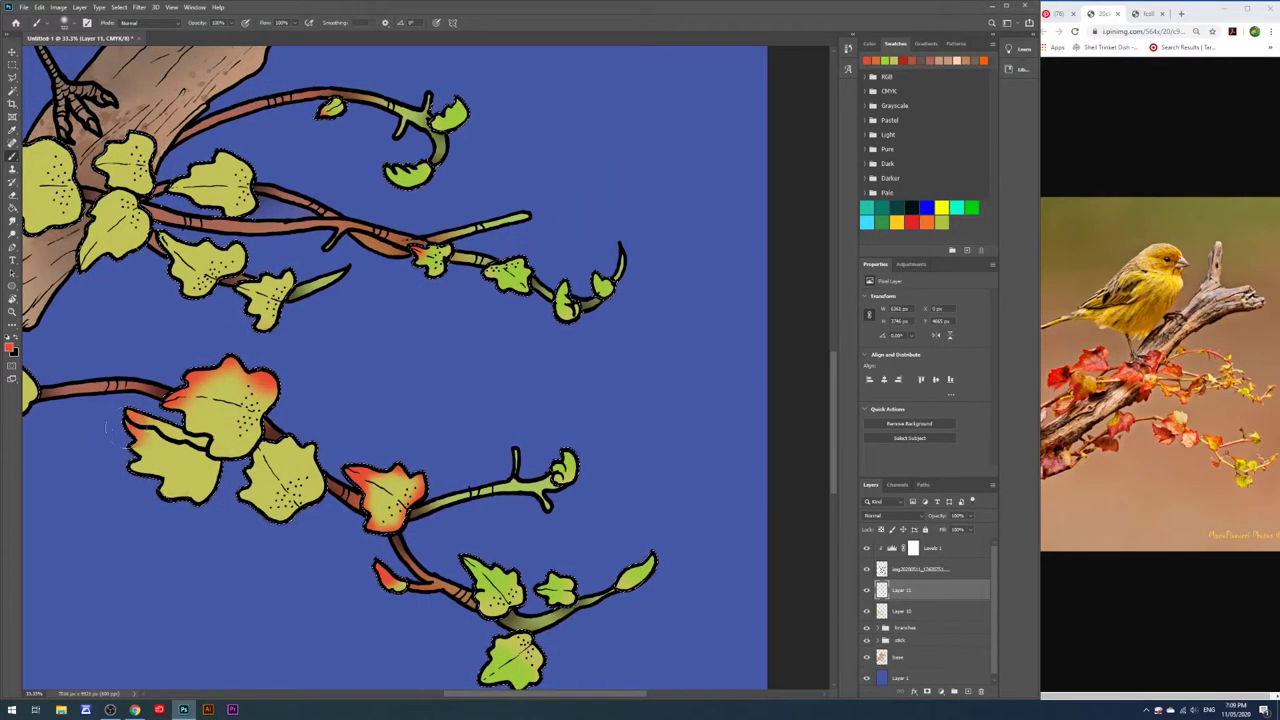
{"action": "left_click_drag", "start_coordinate": [130, 440], "coordinate": [310, 480]}
{"action": "key", "text": "ctrl+z"}
{"action": "left_click_drag", "start_coordinate": [220, 405], "coordinate": [240, 388]}
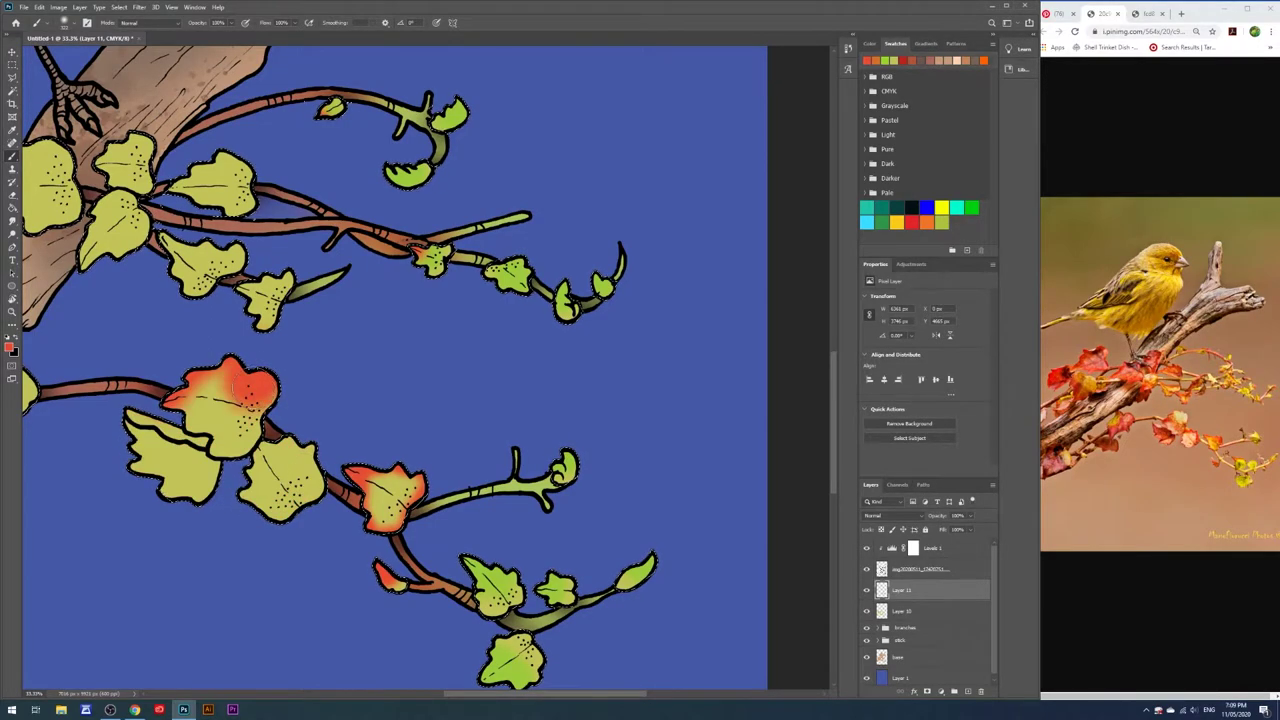
{"action": "left_click_drag", "start_coordinate": [290, 480], "coordinate": [140, 465]}
{"action": "left_click_drag", "start_coordinate": [265, 310], "coordinate": [228, 283]}
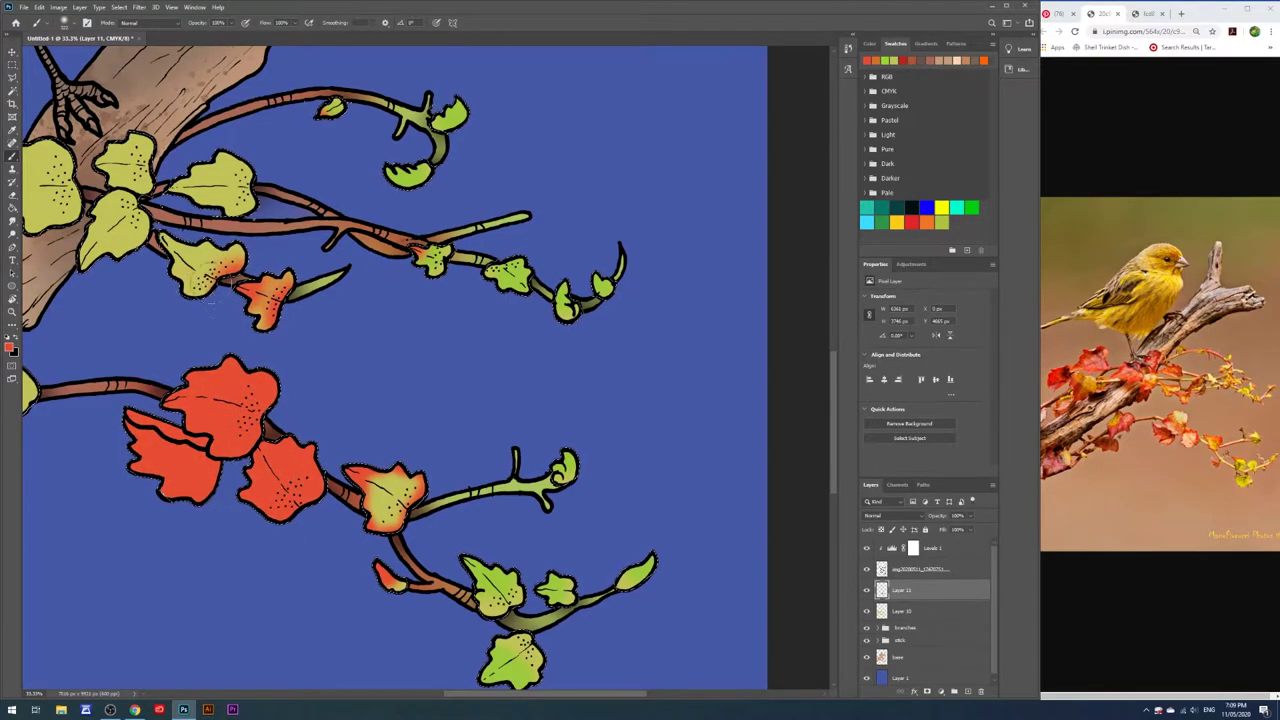
Paint the upper vine leaf and two trunk-side leaves orange-red
{"action": "scroll", "coordinate": [213, 300], "scroll_direction": "down", "scroll_amount": 2}
{"action": "scroll", "coordinate": [440, 210], "scroll_direction": "up", "scroll_amount": 3}
{"action": "right_click", "coordinate": [592, 251]}
{"action": "key", "text": "Escape"}
{"action": "mouse_move", "coordinate": [420, 220]}
{"action": "left_mouse_down"}
{"action": "mouse_move", "coordinate": [460, 208]}
{"action": "mouse_move", "coordinate": [470, 265]}
{"action": "left_mouse_up"}
{"action": "left_click_drag", "start_coordinate": [350, 265], "coordinate": [318, 330]}
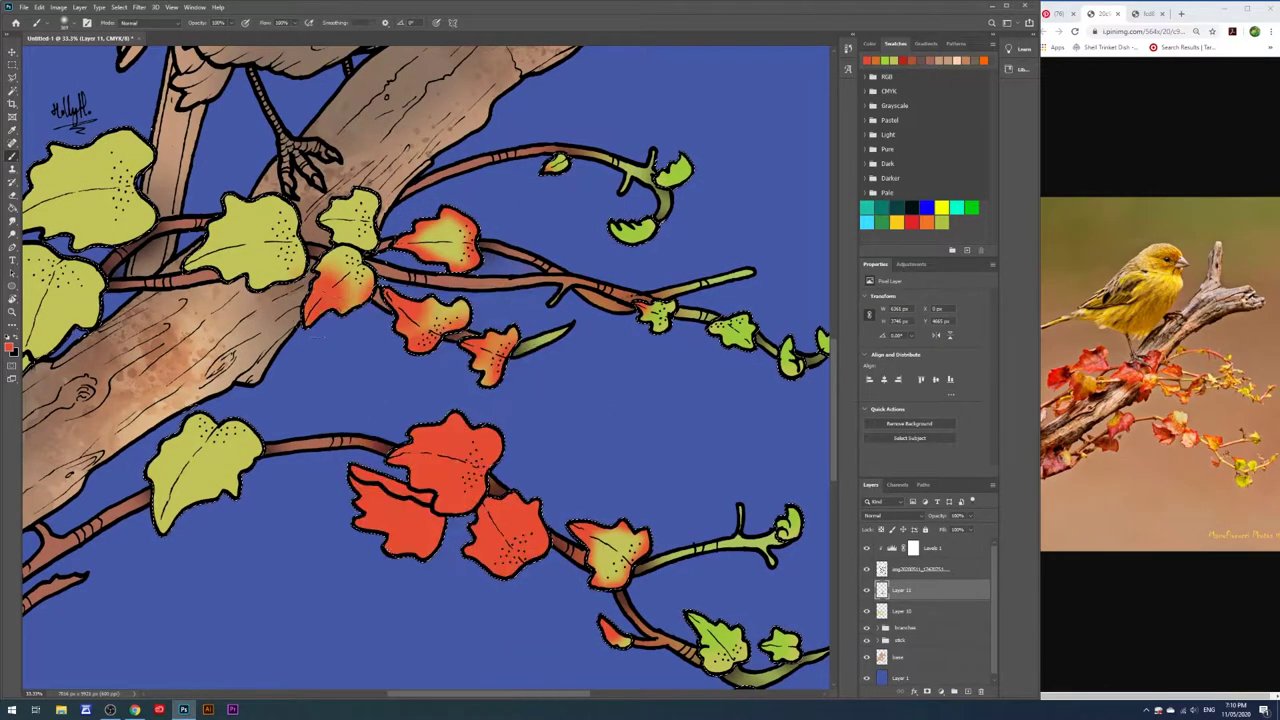
{"action": "left_click_drag", "start_coordinate": [358, 188], "coordinate": [345, 250]}
{"action": "left_click_drag", "start_coordinate": [300, 212], "coordinate": [255, 245]}
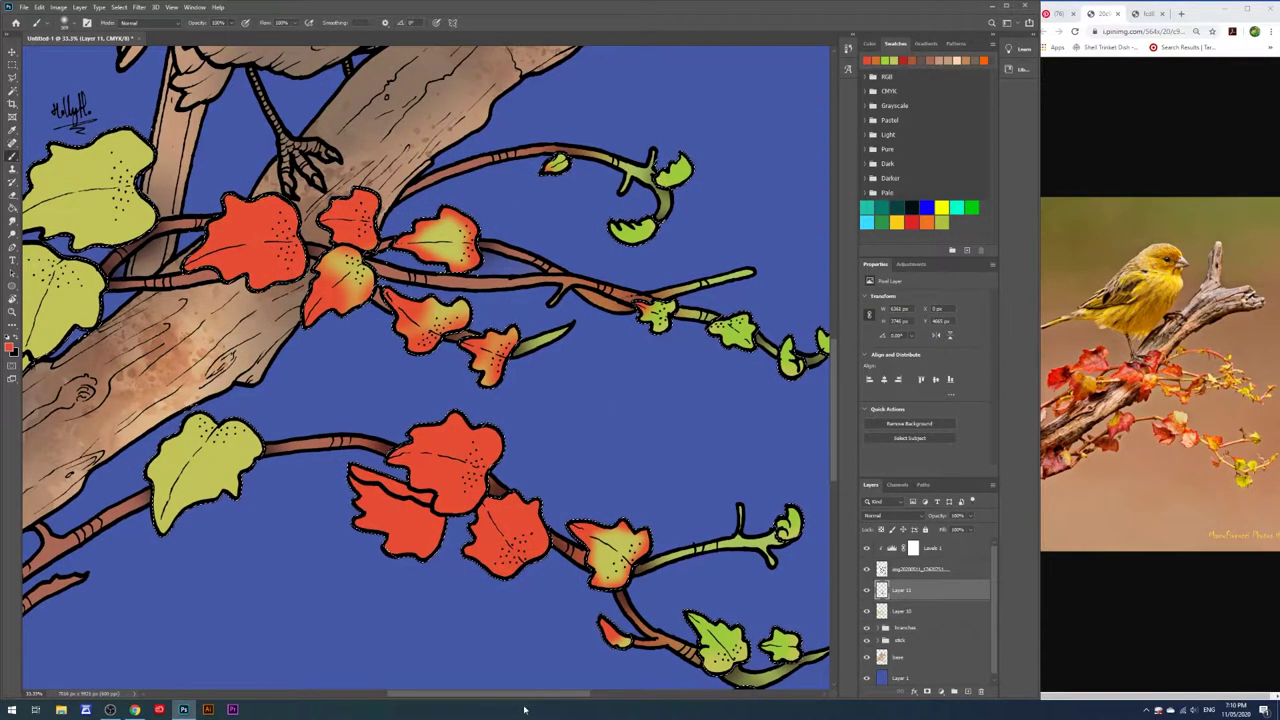
Paint the lower yellow leaf and remaining leaves orange-red, then add Layer 12 above
{"action": "scroll", "coordinate": [430, 450], "scroll_direction": "left", "scroll_amount": 3}
{"action": "left_click_drag", "start_coordinate": [420, 430], "coordinate": [490, 460]}
{"action": "mouse_move", "coordinate": [370, 150]}
{"action": "left_mouse_down"}
{"action": "mouse_move", "coordinate": [240, 215]}
{"action": "mouse_move", "coordinate": [160, 300]}
{"action": "left_mouse_up"}
{"action": "left_click_drag", "start_coordinate": [300, 265], "coordinate": [220, 350]}
{"action": "left_click_drag", "start_coordinate": [100, 430], "coordinate": [70, 500]}
{"action": "scroll", "coordinate": [440, 370], "scroll_direction": "down", "scroll_amount": 1}
{"action": "left_click_drag", "start_coordinate": [160, 530], "coordinate": [125, 630]}
{"action": "key", "text": "e"}
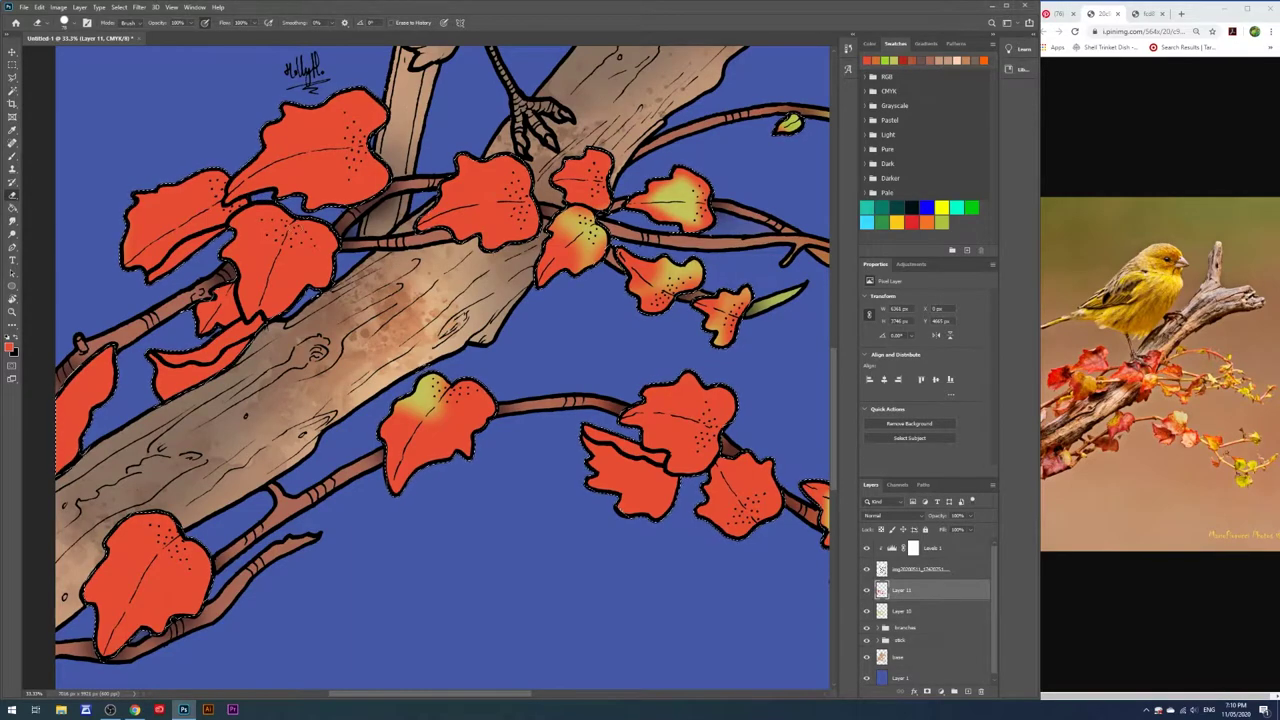
{"action": "key", "text": "ctrl+shift+alt+n"}
Fit the painting on screen and set the foreground to a darker red
{"action": "key", "text": "z"}
{"action": "right_click", "coordinate": [452, 340]}
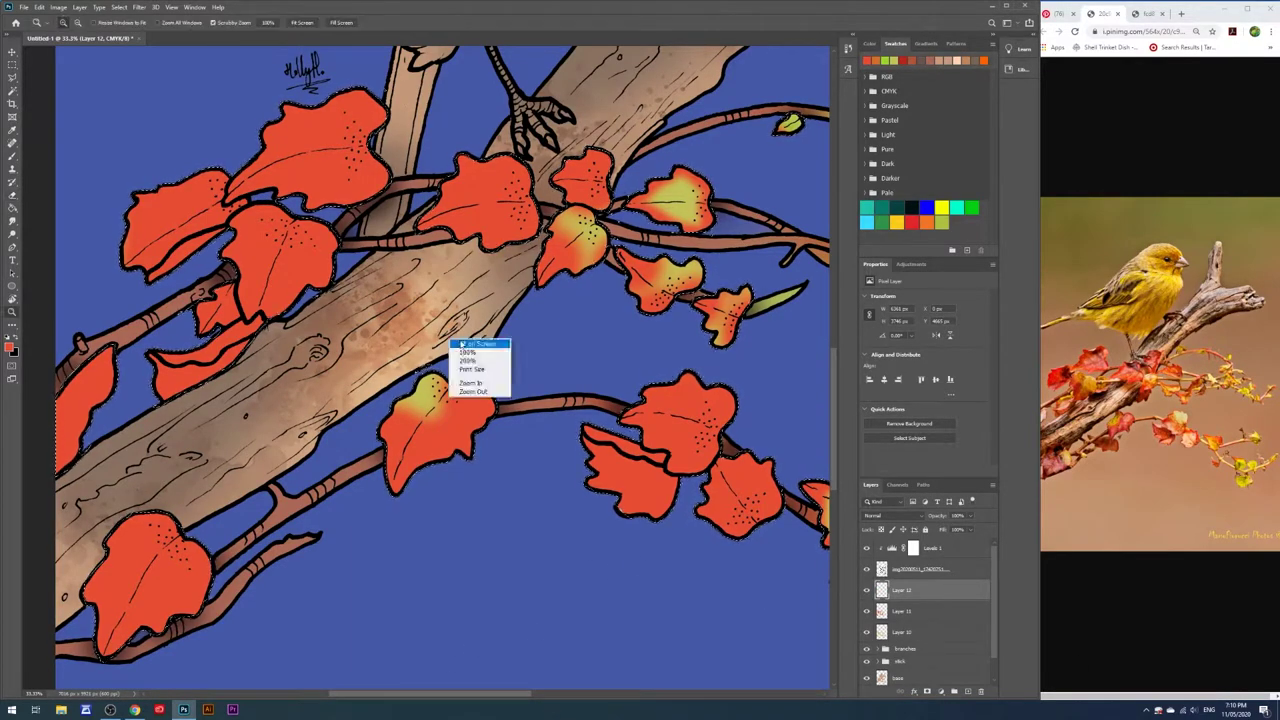
{"action": "left_click", "coordinate": [462, 344]}
{"action": "left_click", "coordinate": [10, 346]}
{"action": "left_click", "coordinate": [363, 180]}
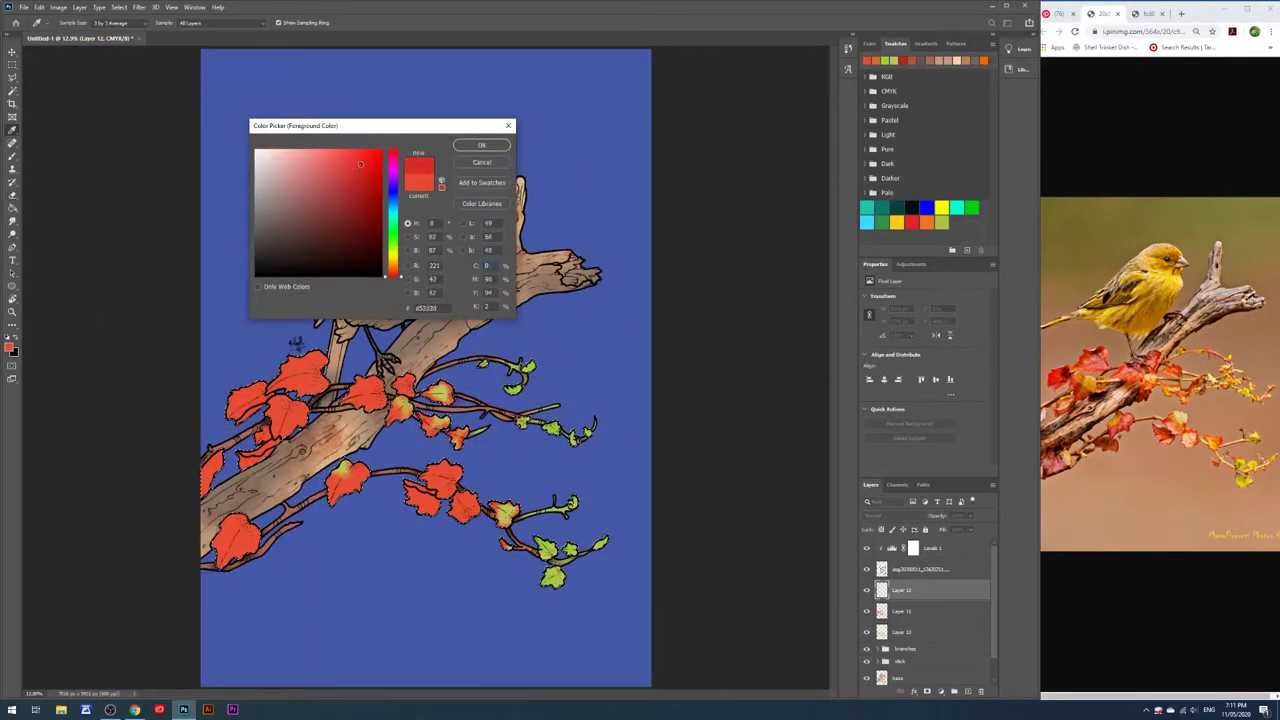
{"action": "left_click", "coordinate": [481, 145]}
{"action": "right_click", "coordinate": [237, 285]}
{"action": "key", "text": "Escape"}
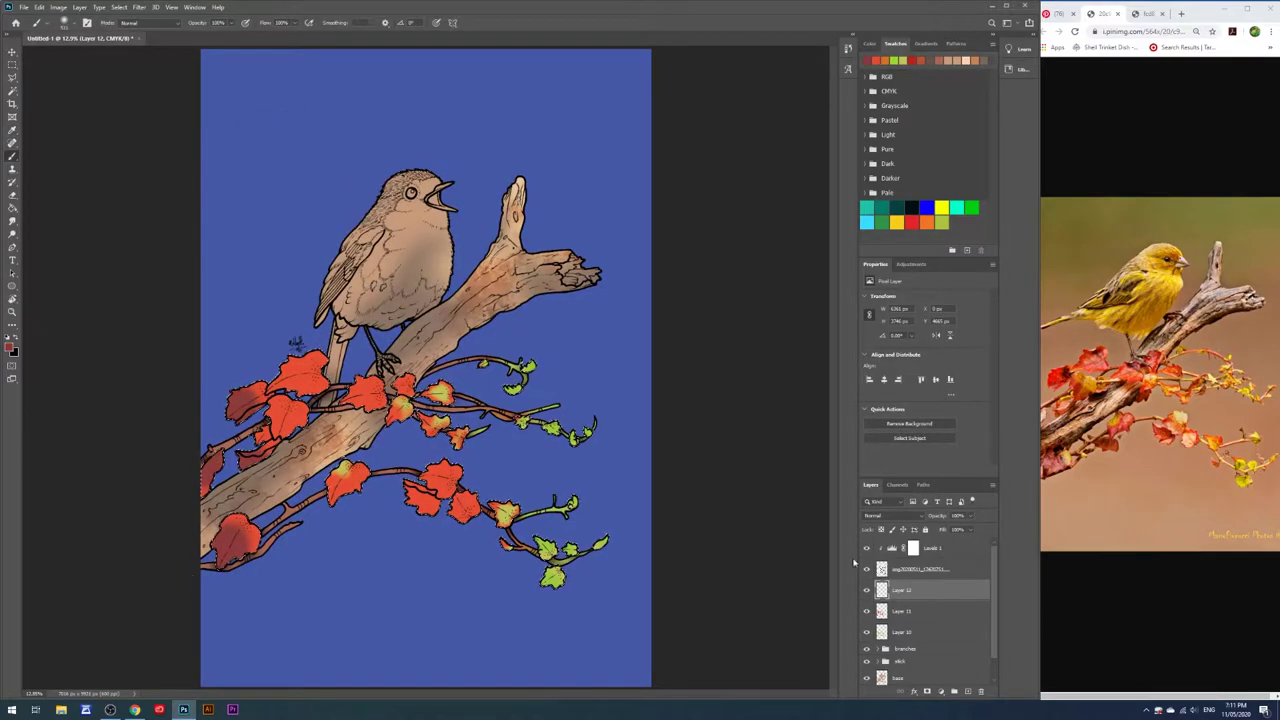
On a new layer, set a golden-yellow Multiply brush using the last brush tip
{"action": "key", "text": "ctrl+shift+alt+n"}
{"action": "left_click", "coordinate": [10, 346]}
{"action": "left_click", "coordinate": [394, 262]}
{"action": "left_click", "coordinate": [481, 145]}
{"action": "right_click", "coordinate": [570, 283]}
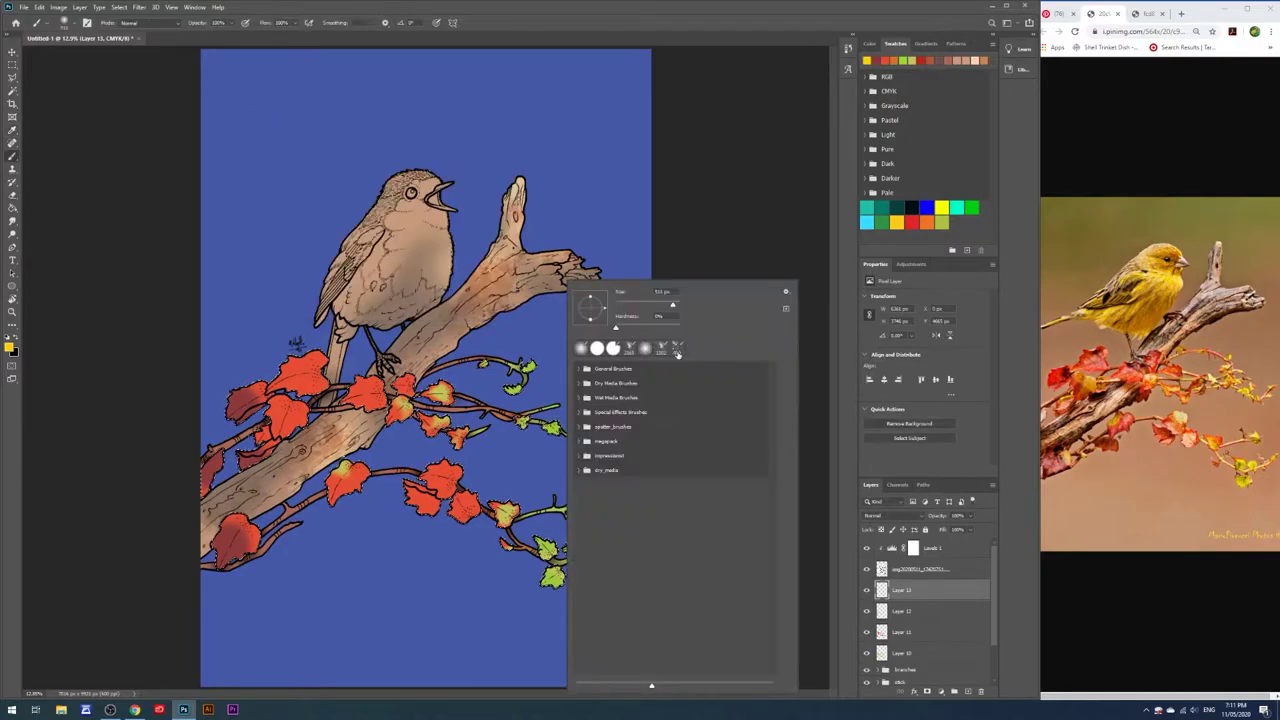
{"action": "double_click", "coordinate": [677, 350]}
{"action": "right_click", "coordinate": [418, 286]}
{"action": "key", "text": "Escape"}
{"action": "key", "text": "shift+alt+m"}
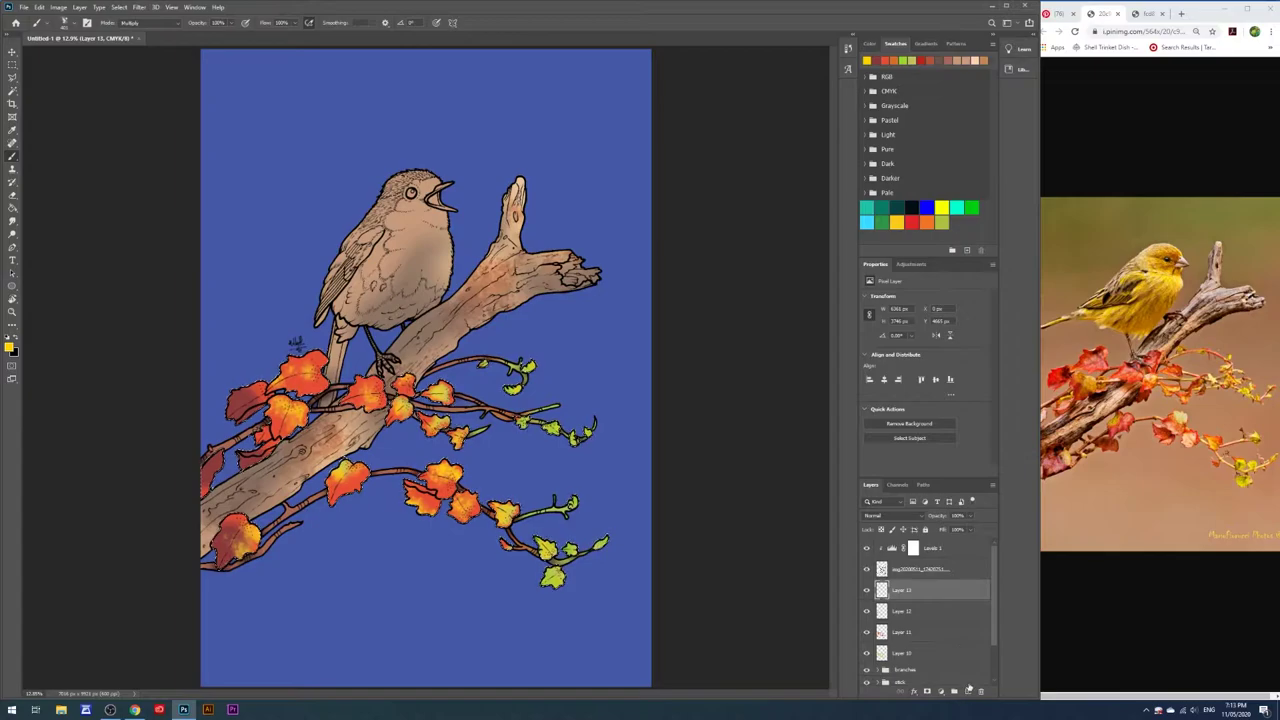
{"action": "left_click", "coordinate": [967, 690]}
{"action": "left_click", "coordinate": [11, 345]}
Brush with orange, add another shading layer, and switch to a red brush
{"action": "key", "text": "Return"}
{"action": "key", "text": "b"}
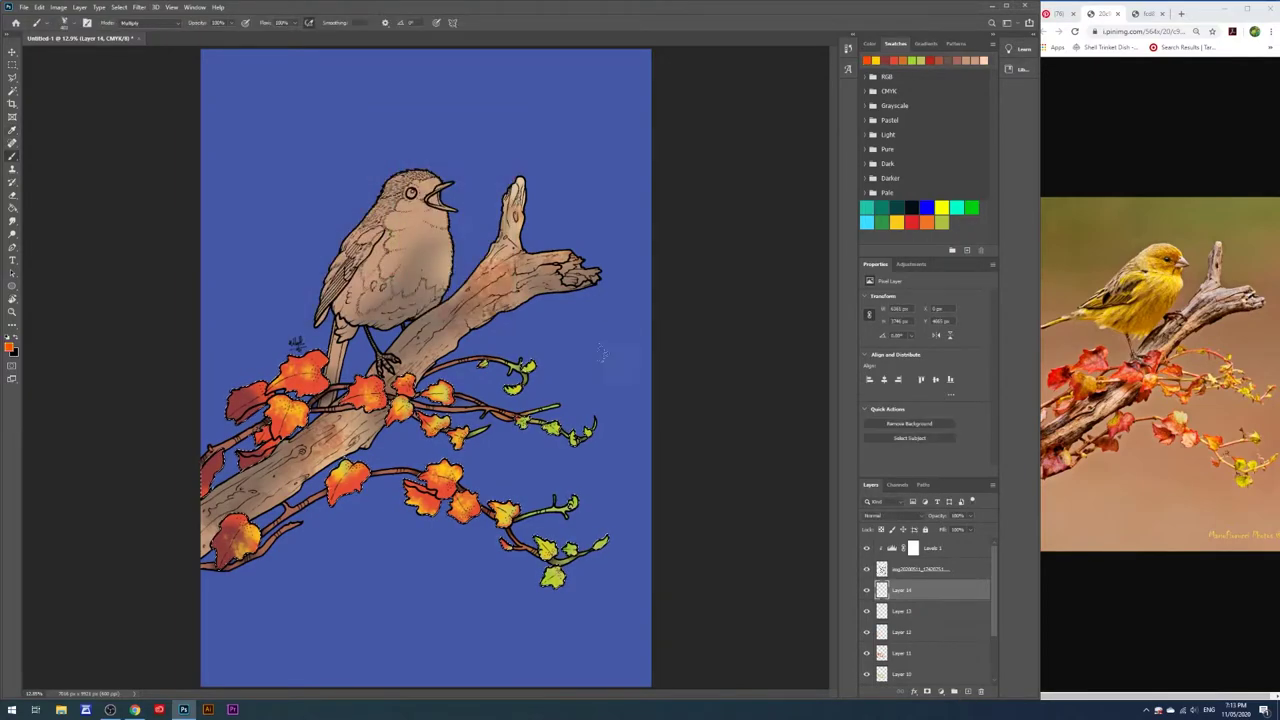
{"action": "right_click", "coordinate": [540, 288]}
{"action": "key", "text": "Escape"}
{"action": "key", "text": "ctrl+shift+alt+n"}
{"action": "right_click", "coordinate": [378, 290]}
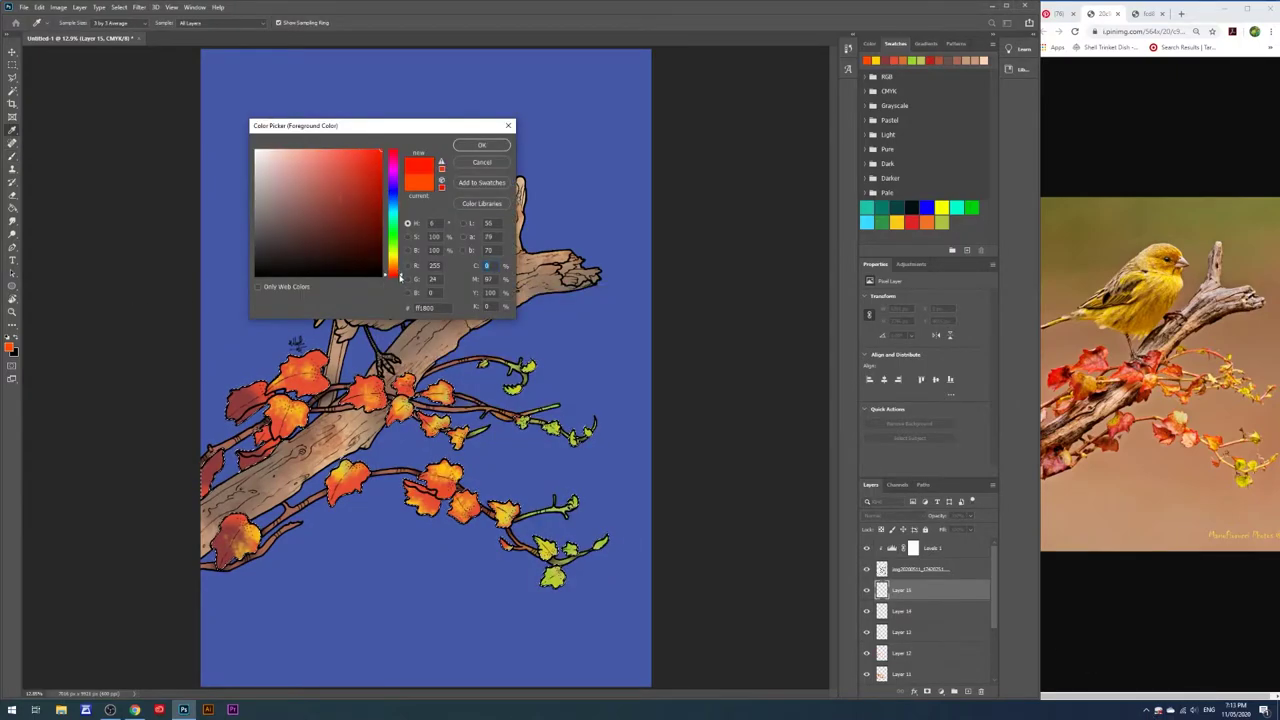
{"action": "left_click", "coordinate": [472, 147]}
{"action": "key", "text": "b"}
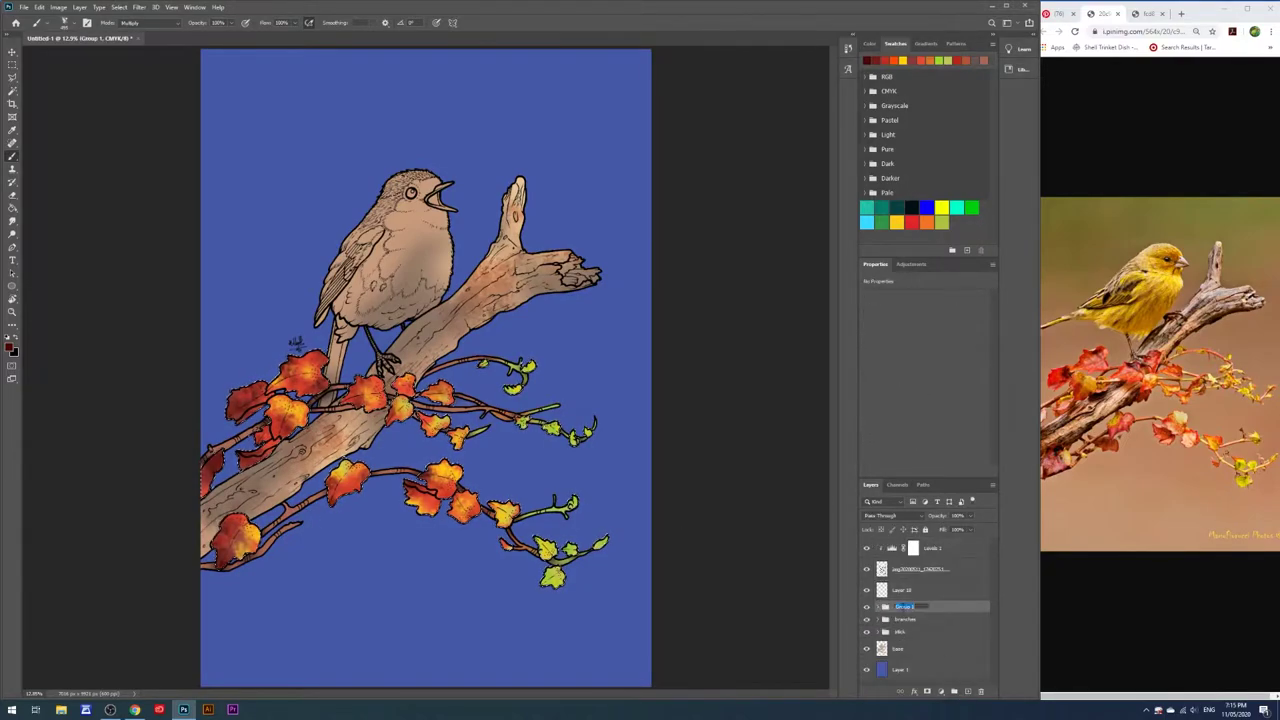
{"action": "type", "text": "leaves"}
Name the group 'leaves', open the stick group's Layer 5, and choose purple
{"action": "left_click", "coordinate": [930, 590]}
{"action": "left_click", "coordinate": [905, 631]}
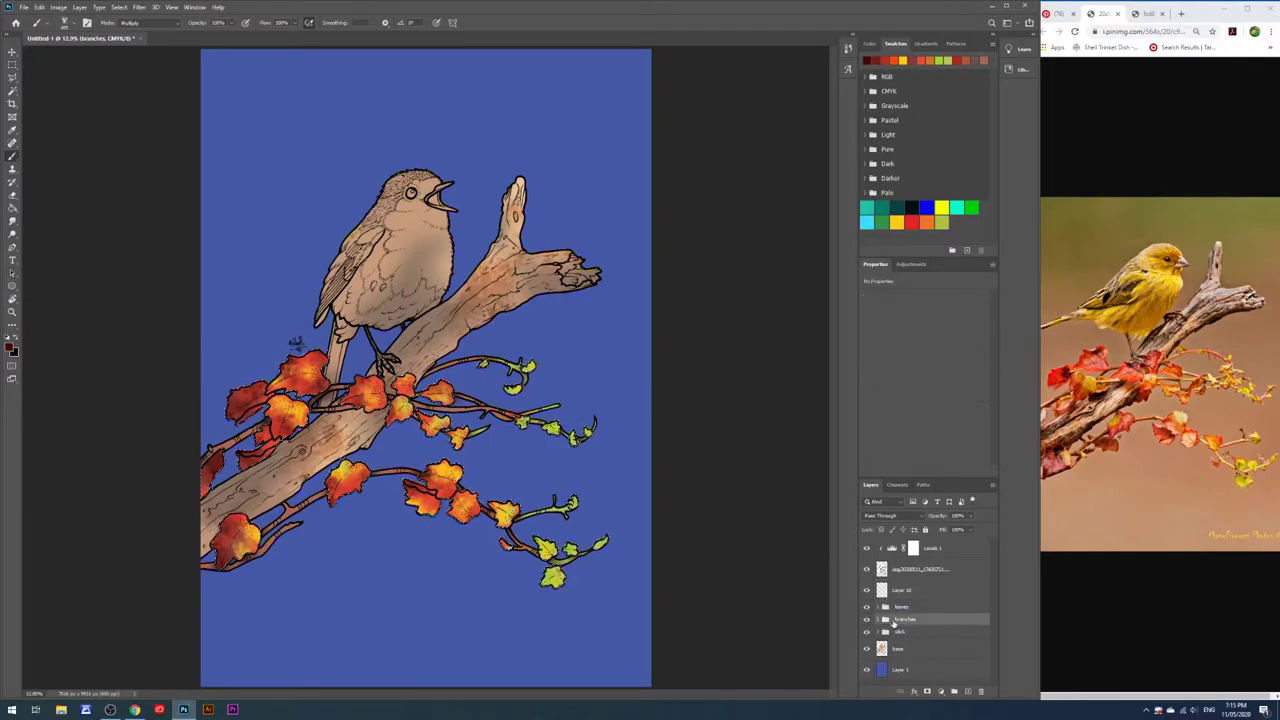
{"action": "left_click", "coordinate": [11, 345]}
{"action": "left_click", "coordinate": [486, 137]}
{"action": "right_click", "coordinate": [441, 287]}
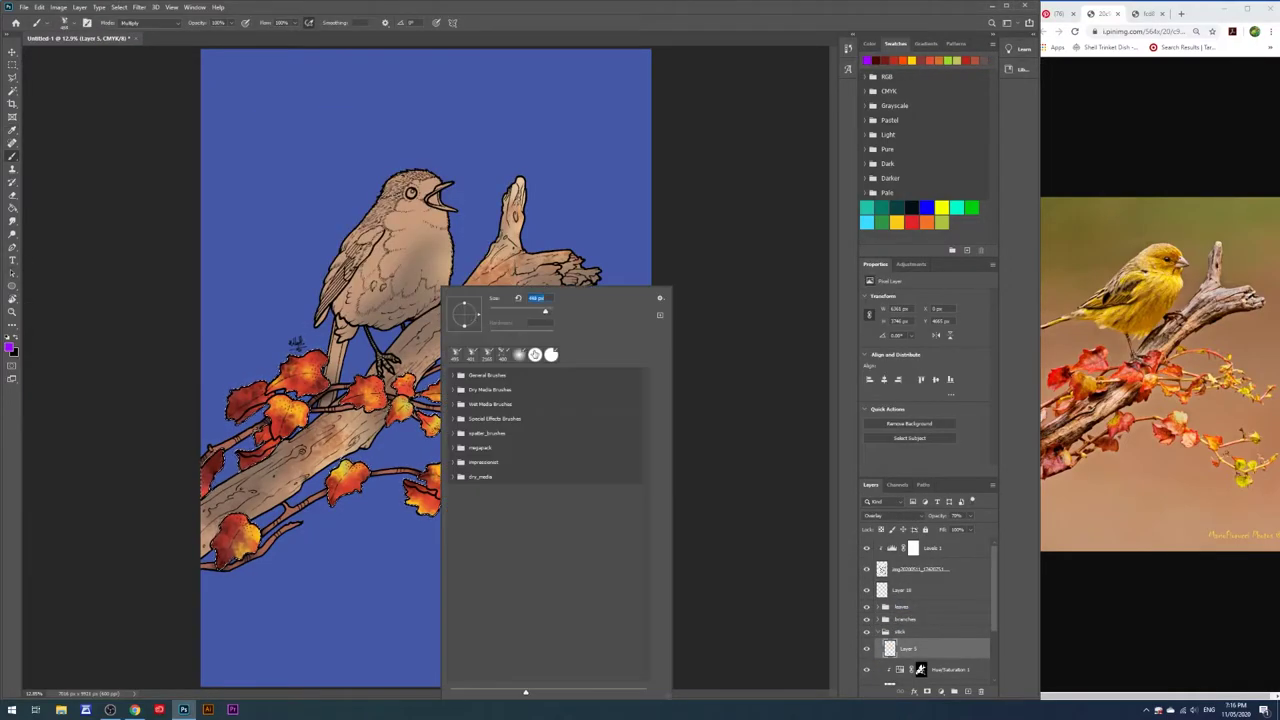
{"action": "left_click", "coordinate": [608, 466]}
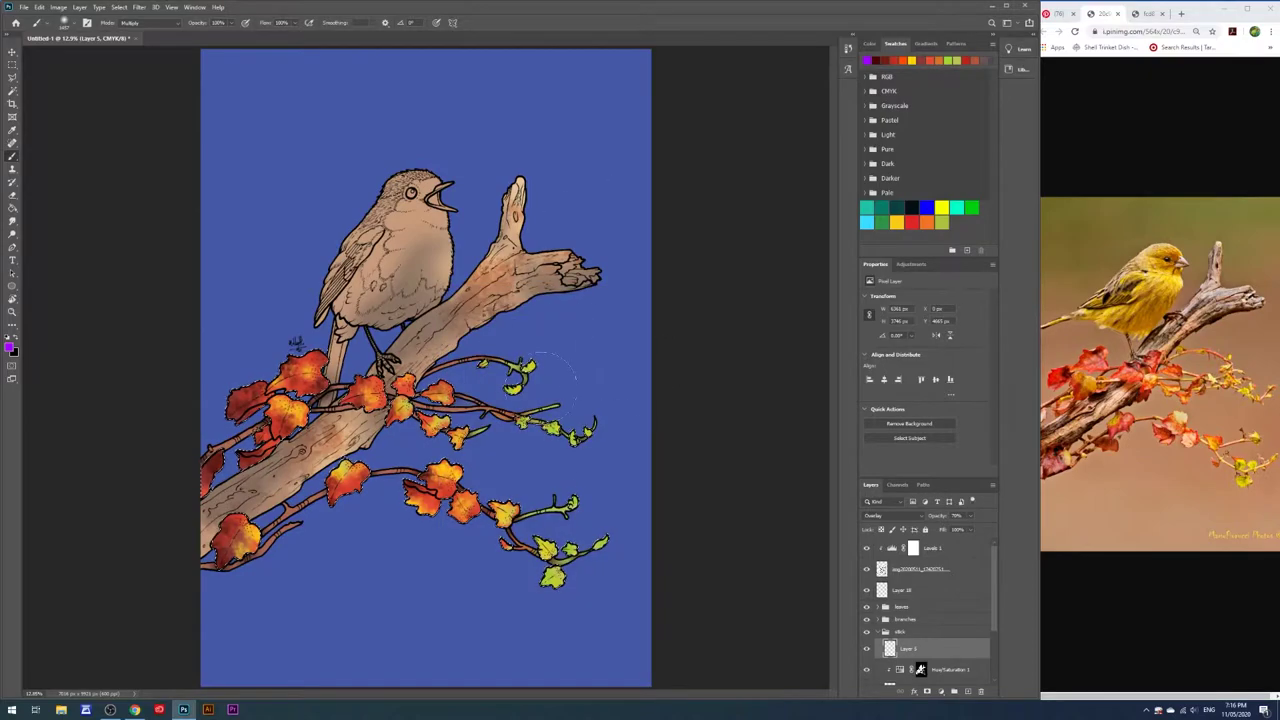
Select the branch area and brush purple along the upper and lower branch on a new layer
{"action": "key", "text": "w"}
{"action": "left_click", "coordinate": [553, 379]}
{"action": "scroll", "coordinate": [930, 600], "scroll_direction": "down", "scroll_amount": 2}
{"action": "left_click", "coordinate": [930, 653]}
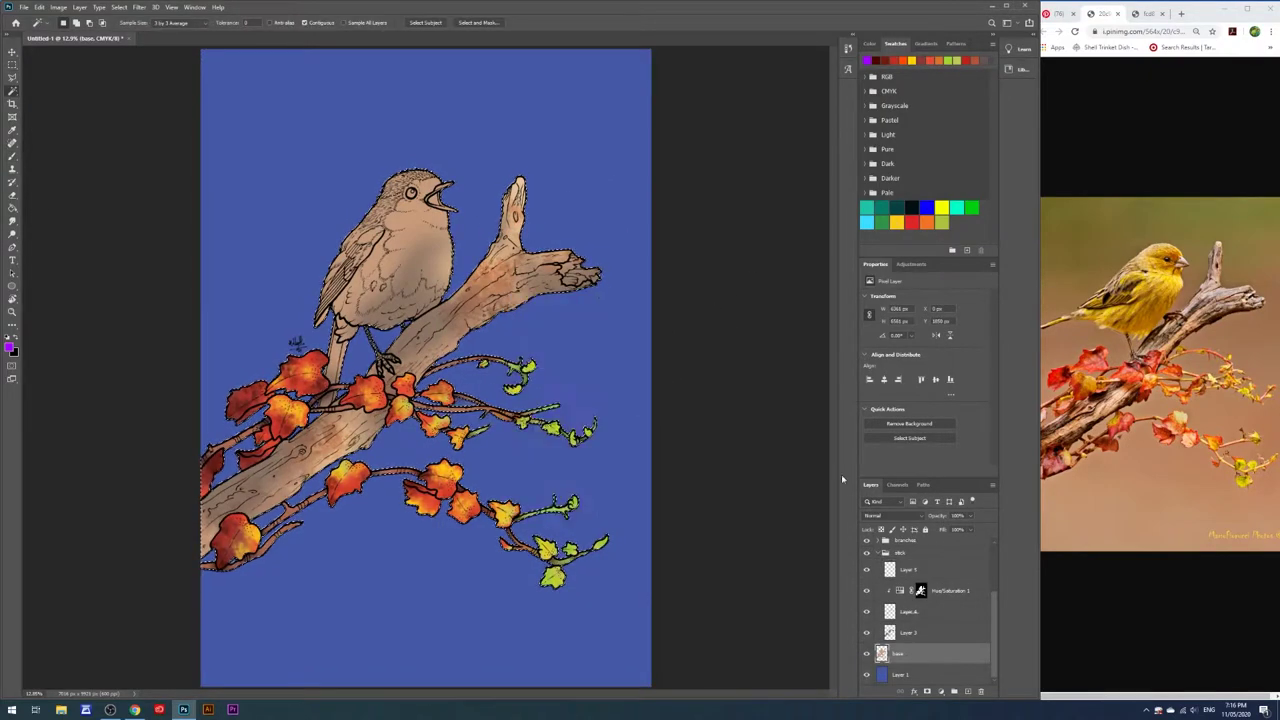
{"action": "left_click", "coordinate": [906, 610]}
{"action": "key", "text": "b"}
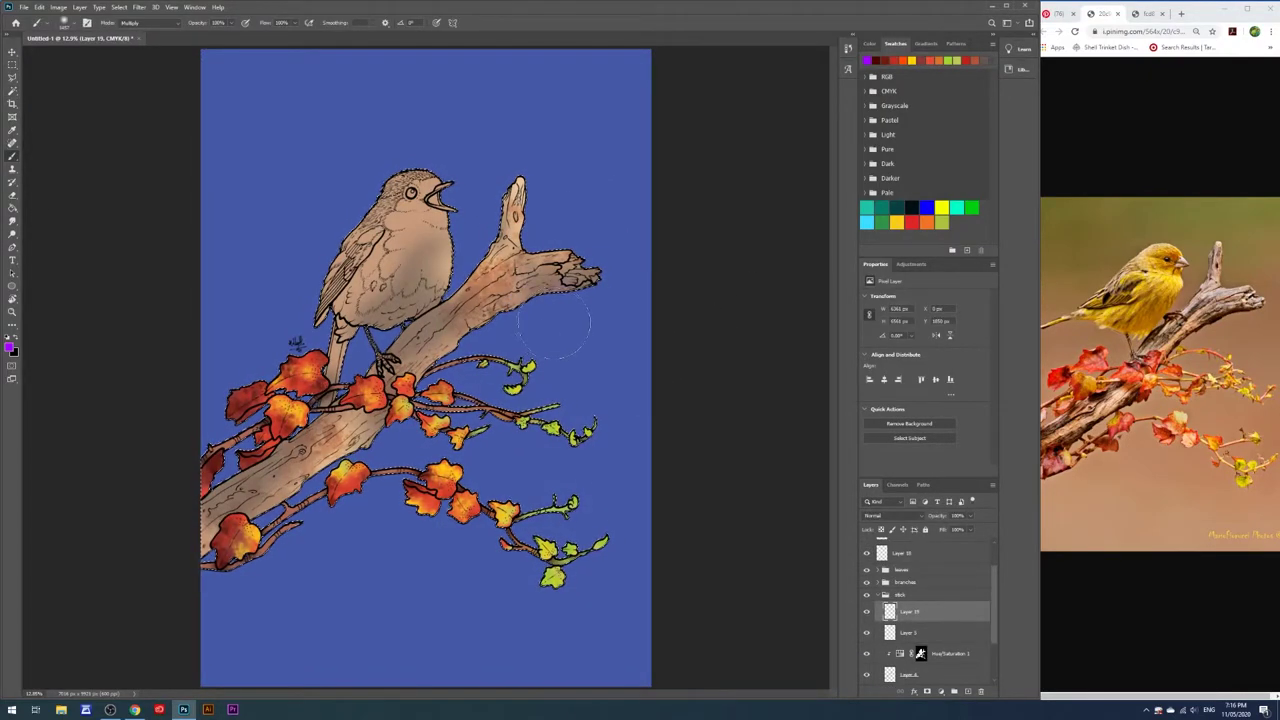
{"action": "left_click_drag", "start_coordinate": [565, 285], "coordinate": [430, 345]}
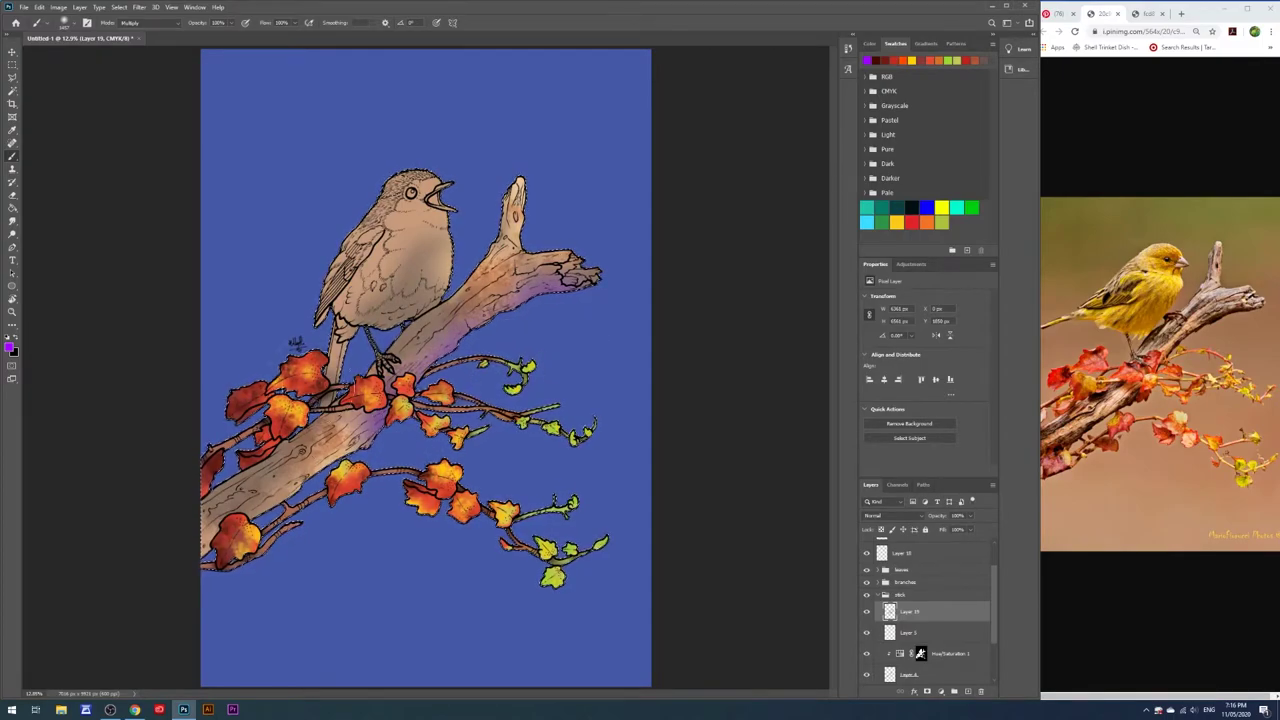
{"action": "left_click_drag", "start_coordinate": [380, 420], "coordinate": [205, 512]}
Set the purple layer to Multiply and clip a Hue/Saturation with Saturation +19
{"action": "left_click", "coordinate": [893, 515]}
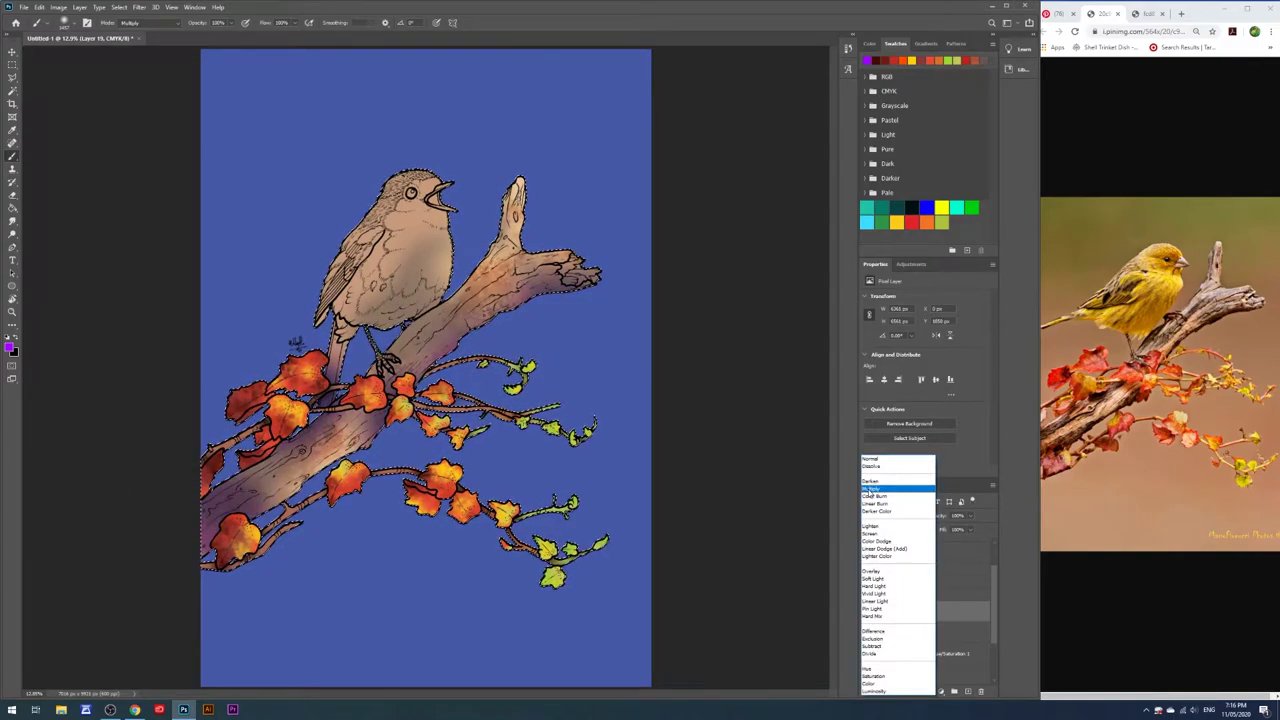
{"action": "left_click", "coordinate": [870, 490]}
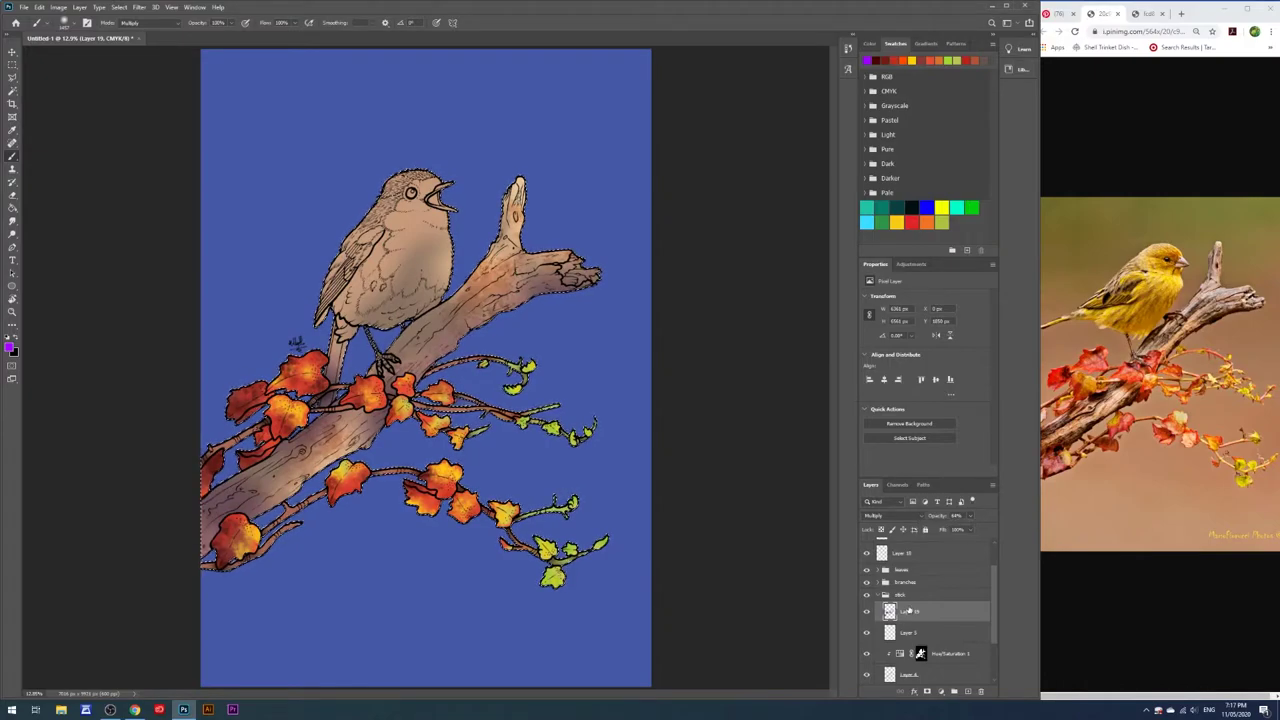
{"action": "left_click_drag", "start_coordinate": [920, 653], "coordinate": [910, 605]}
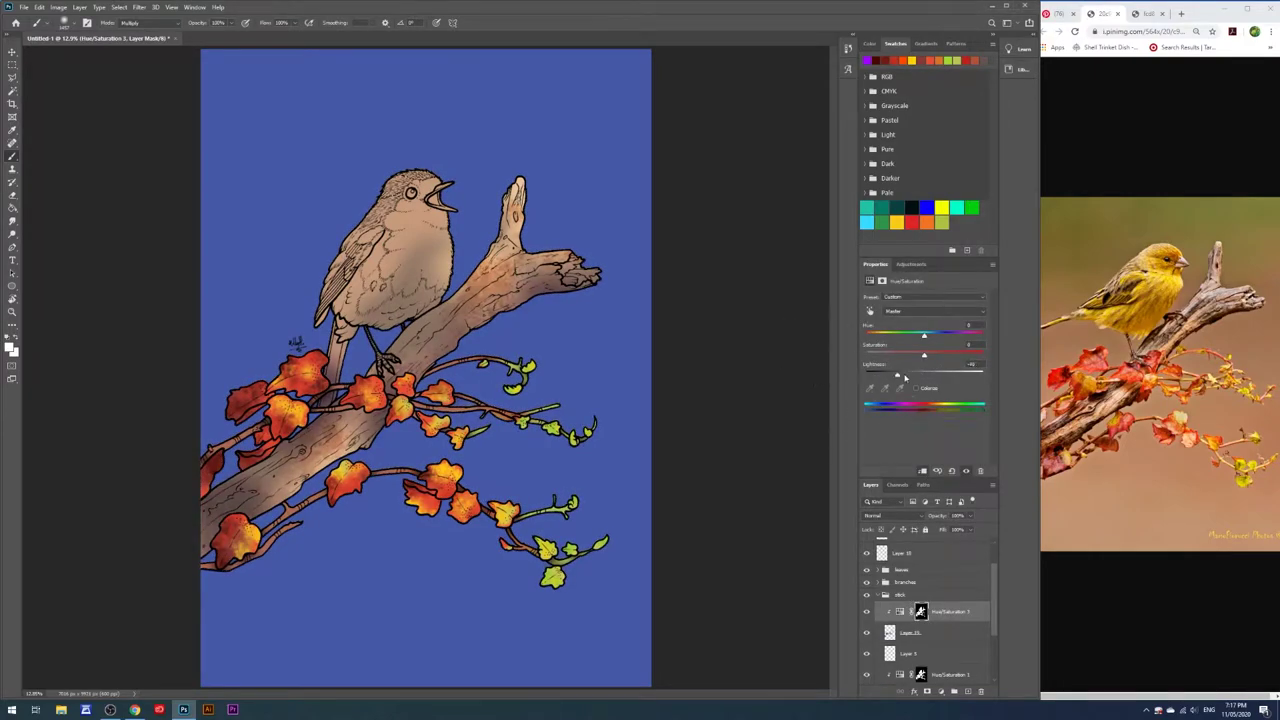
{"action": "left_click_drag", "start_coordinate": [897, 374], "coordinate": [923, 374]}
{"action": "mouse_move", "coordinate": [923, 355]}
{"action": "left_mouse_down"}
{"action": "mouse_move", "coordinate": [947, 355]}
{"action": "mouse_move", "coordinate": [906, 376]}
{"action": "left_mouse_up"}
{"action": "left_click", "coordinate": [868, 590]}
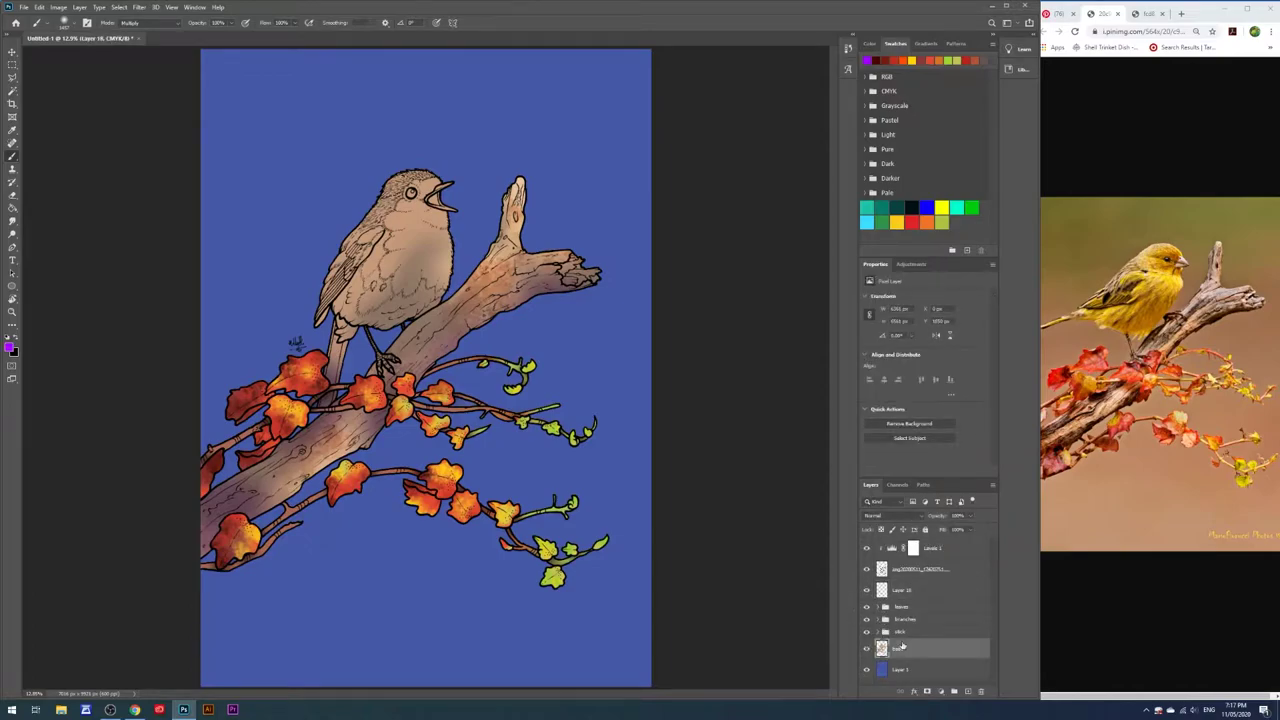
Enlarge the robin reference photo and sample a warm brown for the plumage
{"action": "key", "text": "w"}
{"action": "left_click", "coordinate": [1148, 13]}
{"action": "left_click", "coordinate": [1270, 31]}
{"action": "left_click", "coordinate": [1236, 124]}
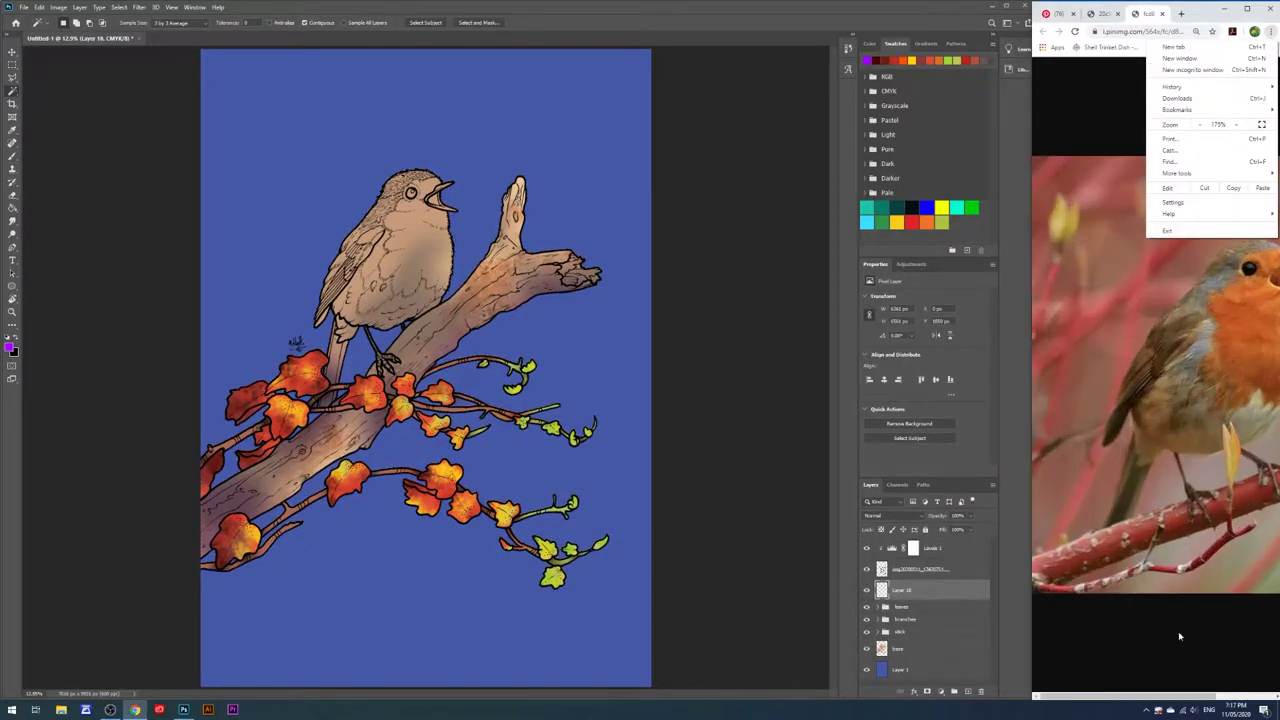
{"action": "left_click", "coordinate": [12, 345]}
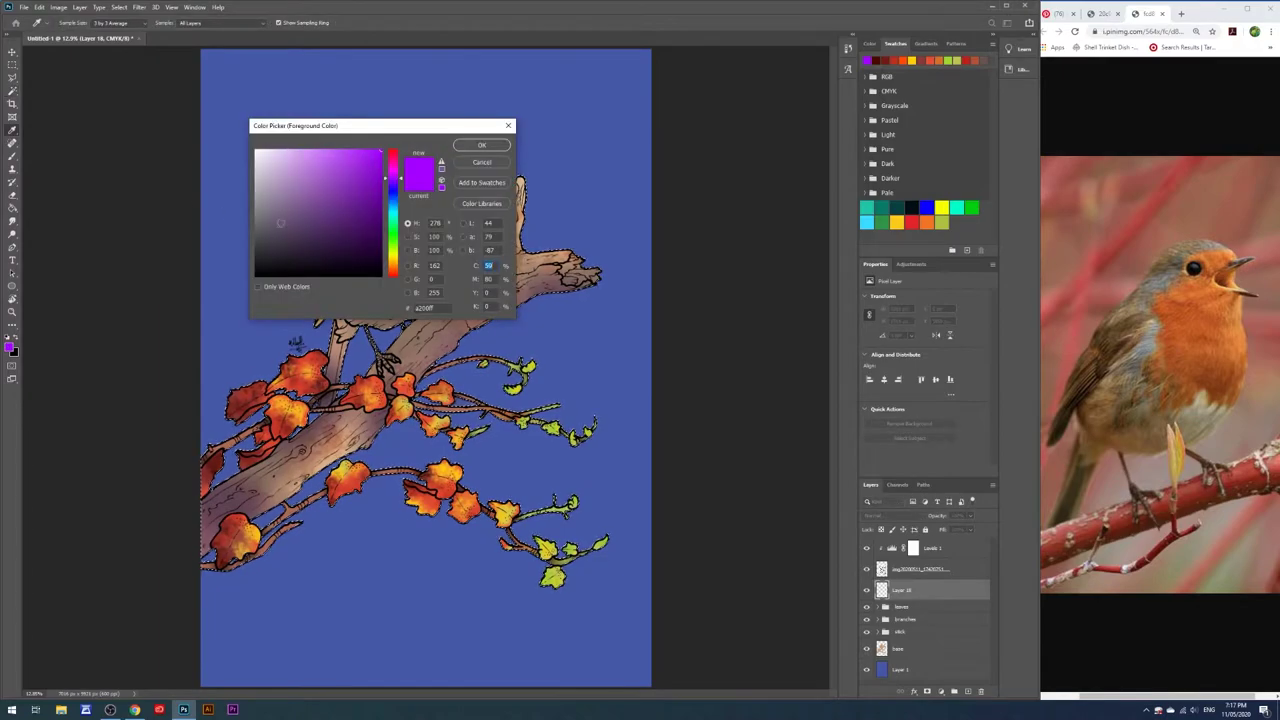
{"action": "left_click_drag", "start_coordinate": [411, 199], "coordinate": [537, 411]}
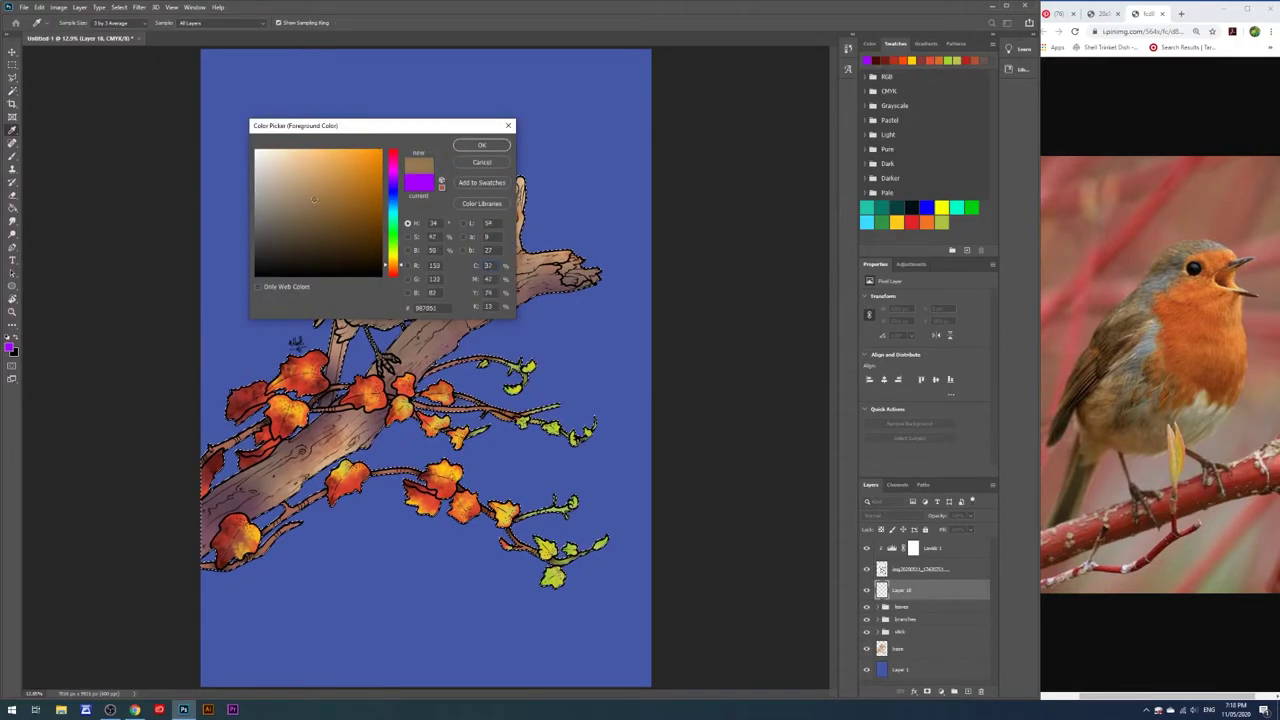
{"action": "left_click", "coordinate": [482, 145]}
Paint darker brown under the robin's wing and move Layer 18 below the branches group
{"action": "scroll", "coordinate": [420, 300], "scroll_direction": "up", "scroll_amount": 3}
{"action": "key", "text": "b"}
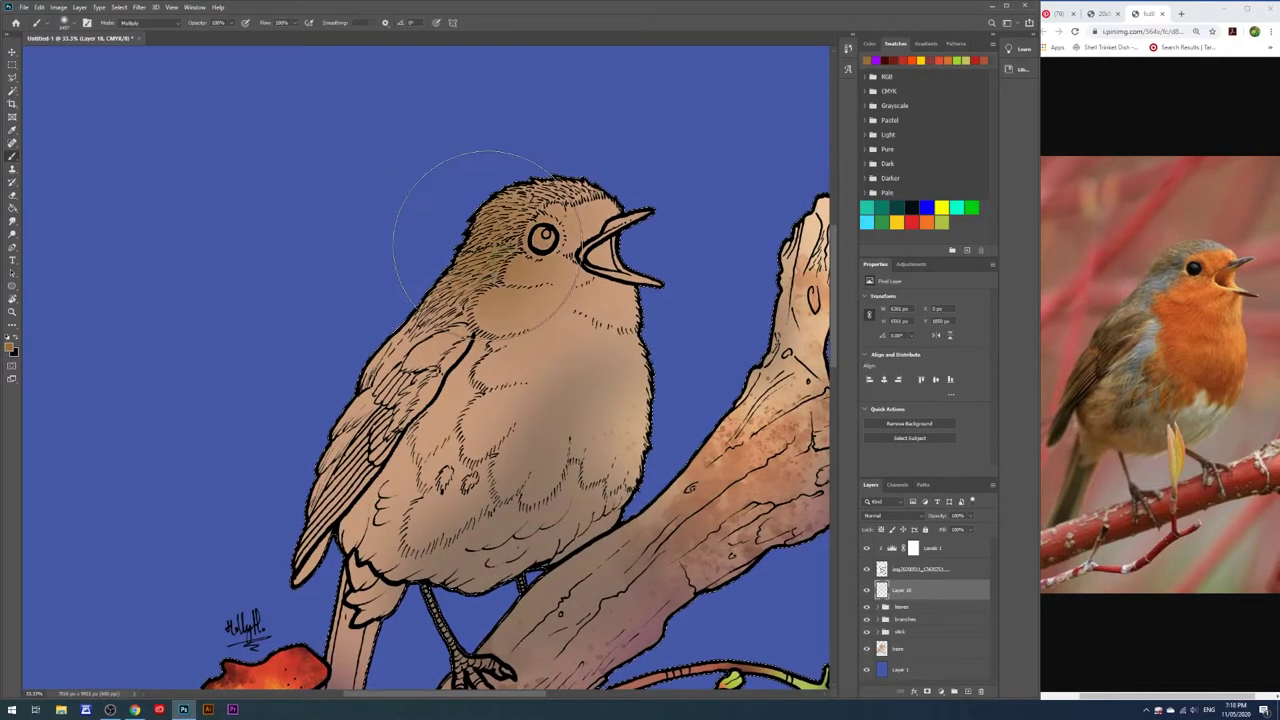
{"action": "mouse_move", "coordinate": [460, 200]}
{"action": "left_mouse_down"}
{"action": "mouse_move", "coordinate": [485, 200]}
{"action": "mouse_move", "coordinate": [382, 390]}
{"action": "left_mouse_up"}
{"action": "key", "text": "ctrl+z"}
{"action": "scroll", "coordinate": [382, 390], "scroll_direction": "down", "scroll_amount": 2}
{"action": "scroll", "coordinate": [390, 395], "scroll_direction": "down", "scroll_amount": 3}
{"action": "left_click_drag", "start_coordinate": [320, 290], "coordinate": [410, 340]}
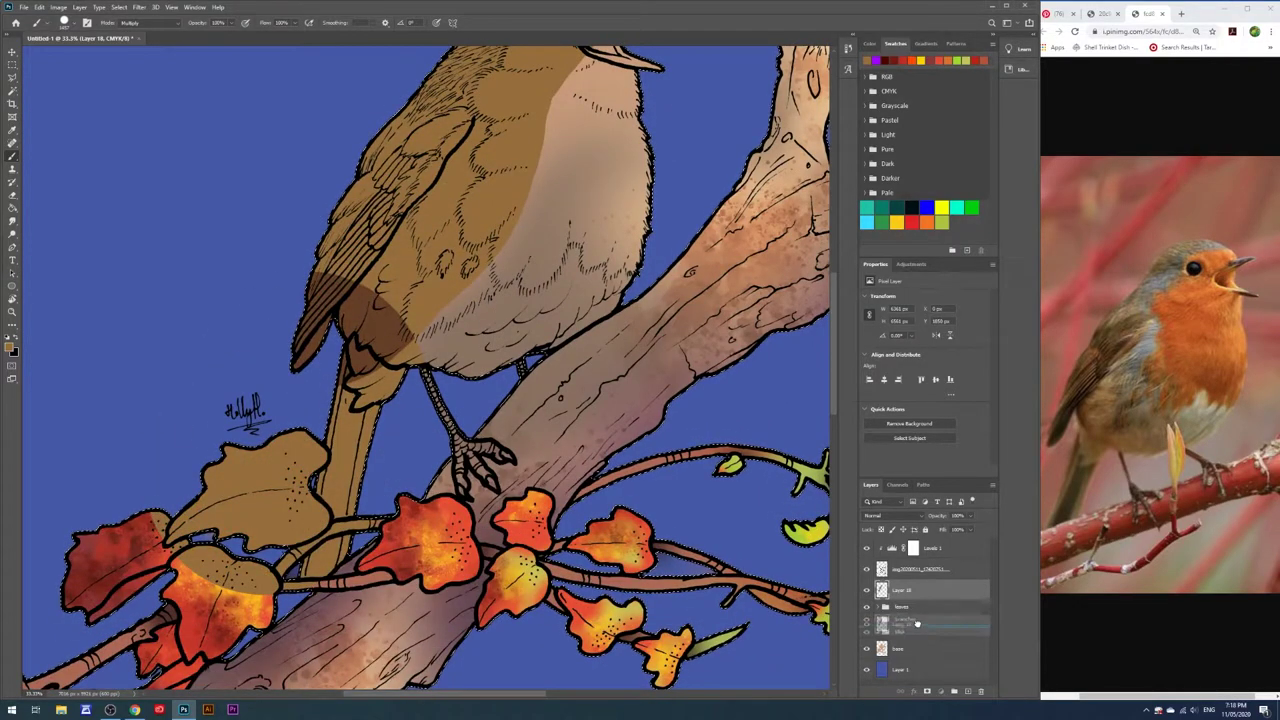
{"action": "left_click_drag", "start_coordinate": [930, 590], "coordinate": [930, 626]}
Erase excess brown and undo a trial dark stroke across the breast
{"action": "key", "text": "e"}
{"action": "scroll", "coordinate": [400, 450], "scroll_direction": "up", "scroll_amount": 3}
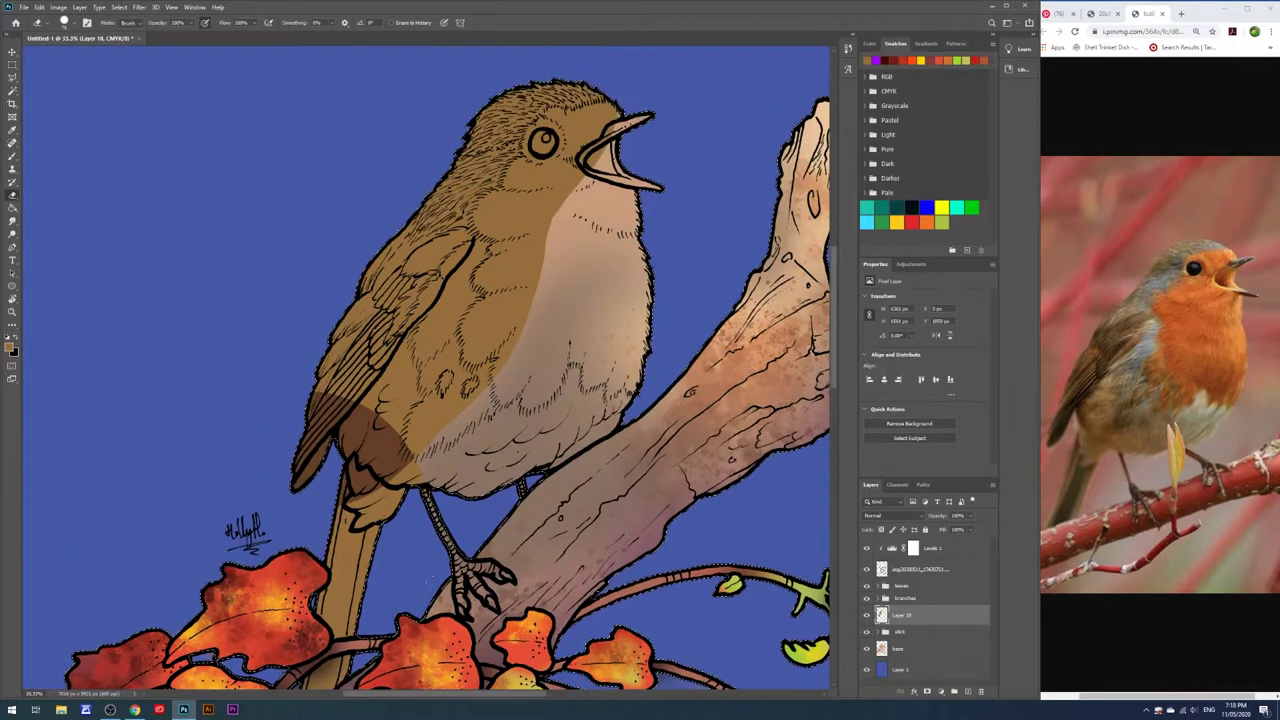
{"action": "left_click_drag", "start_coordinate": [378, 430], "coordinate": [388, 465]}
{"action": "left_click_drag", "start_coordinate": [907, 617], "coordinate": [907, 594]}
{"action": "scroll", "coordinate": [425, 365], "scroll_direction": "down", "scroll_amount": 3}
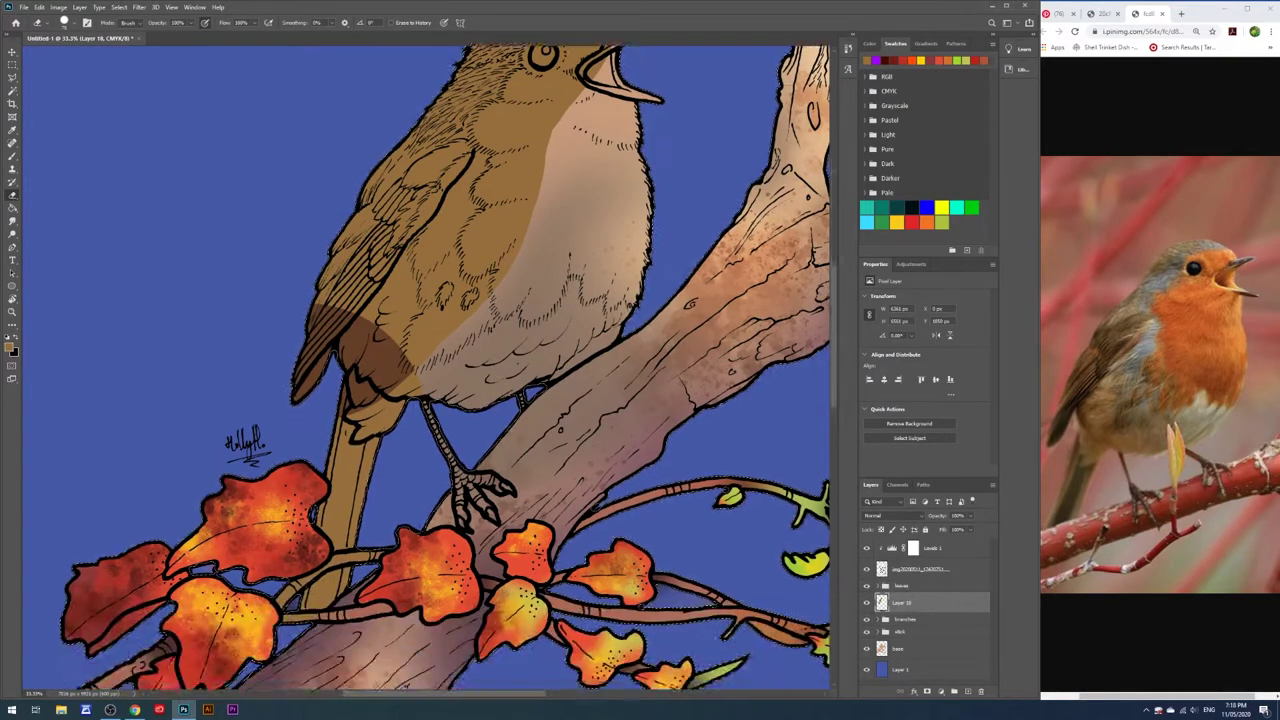
{"action": "key", "text": "b"}
{"action": "left_click_drag", "start_coordinate": [370, 300], "coordinate": [500, 160]}
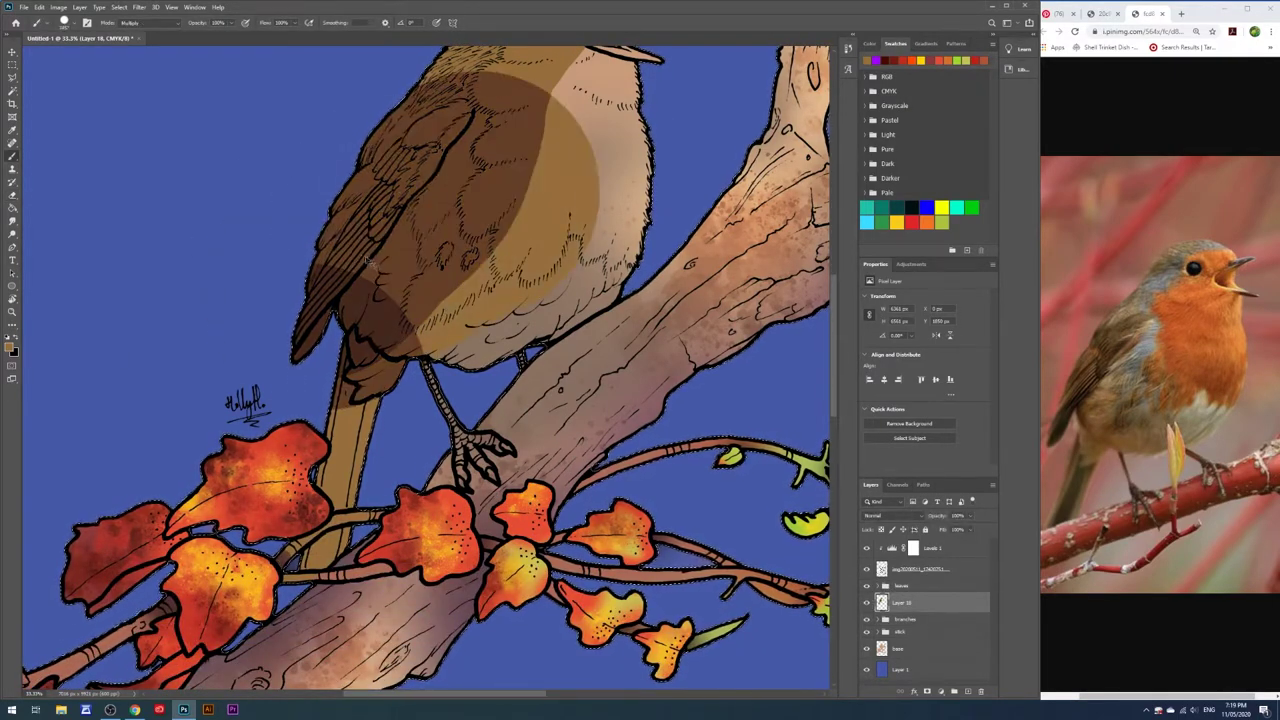
{"action": "key", "text": "ctrl+z"}
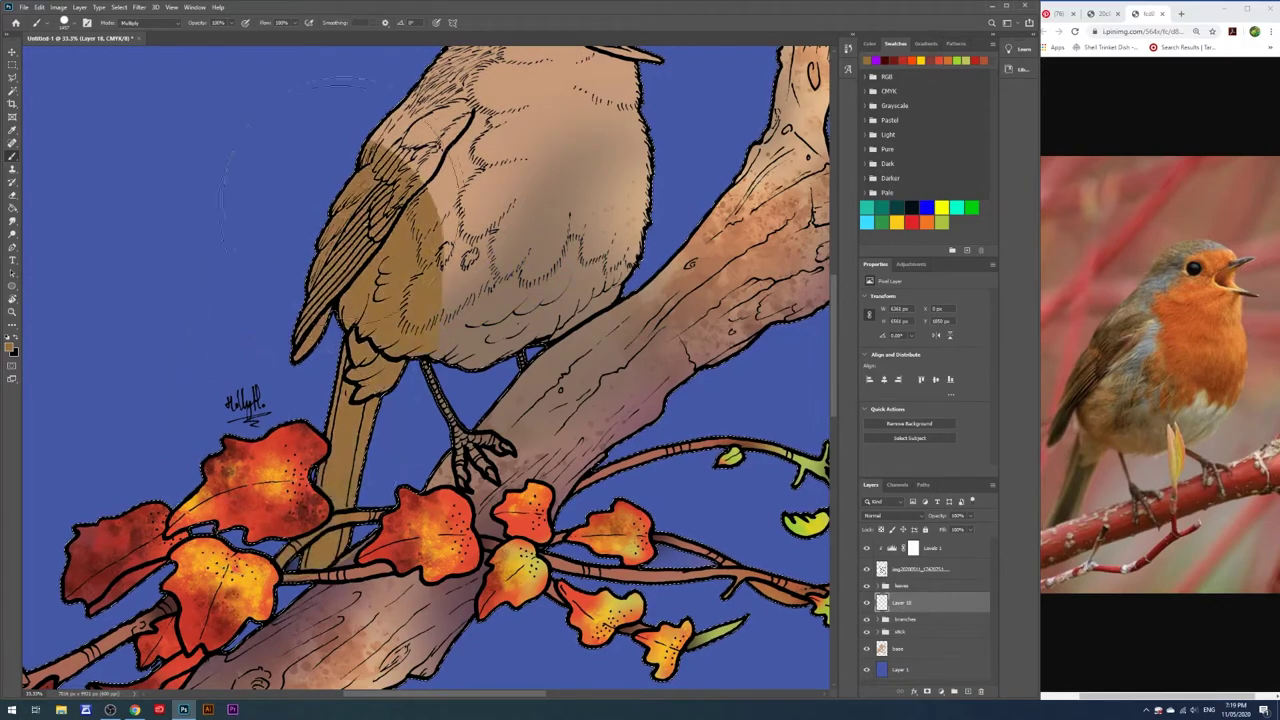
Erase stray brown paint near the leaf stem
{"action": "scroll", "coordinate": [400, 360], "scroll_direction": "up", "scroll_amount": 3}
{"action": "key", "text": "e"}
{"action": "scroll", "coordinate": [243, 514], "scroll_direction": "down", "scroll_amount": 3}
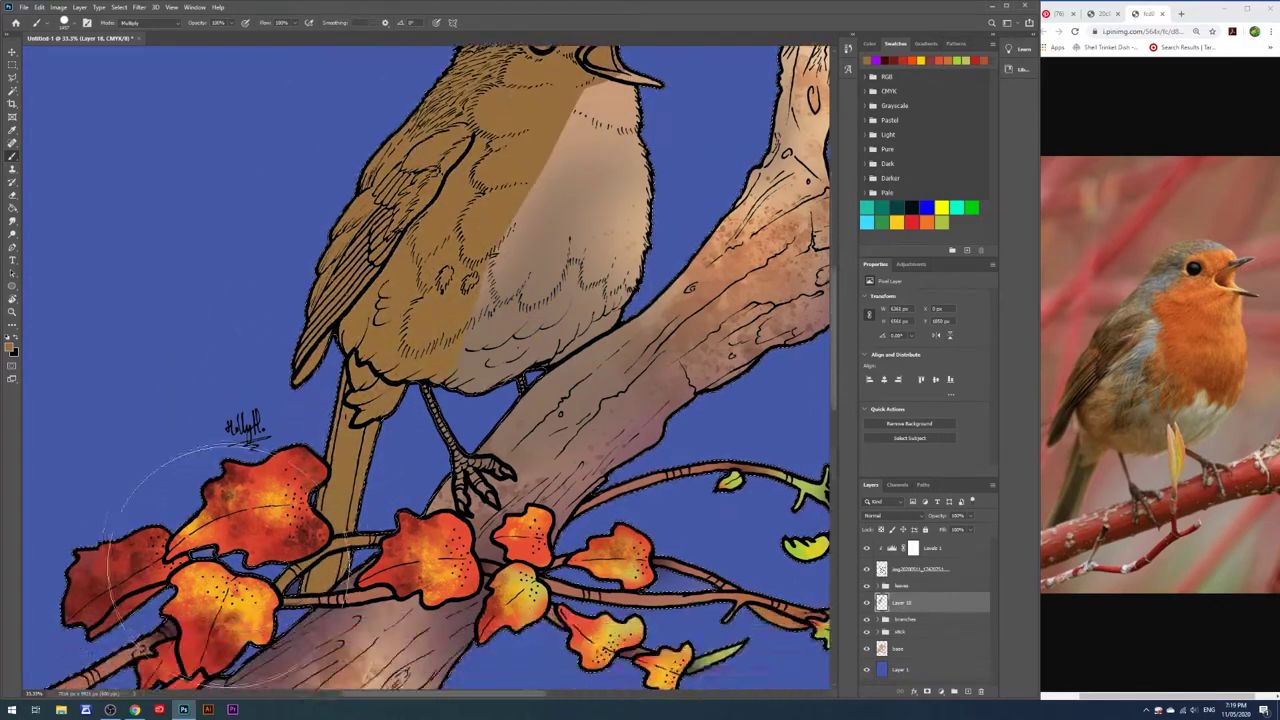
{"action": "left_click_drag", "start_coordinate": [286, 504], "coordinate": [280, 522]}
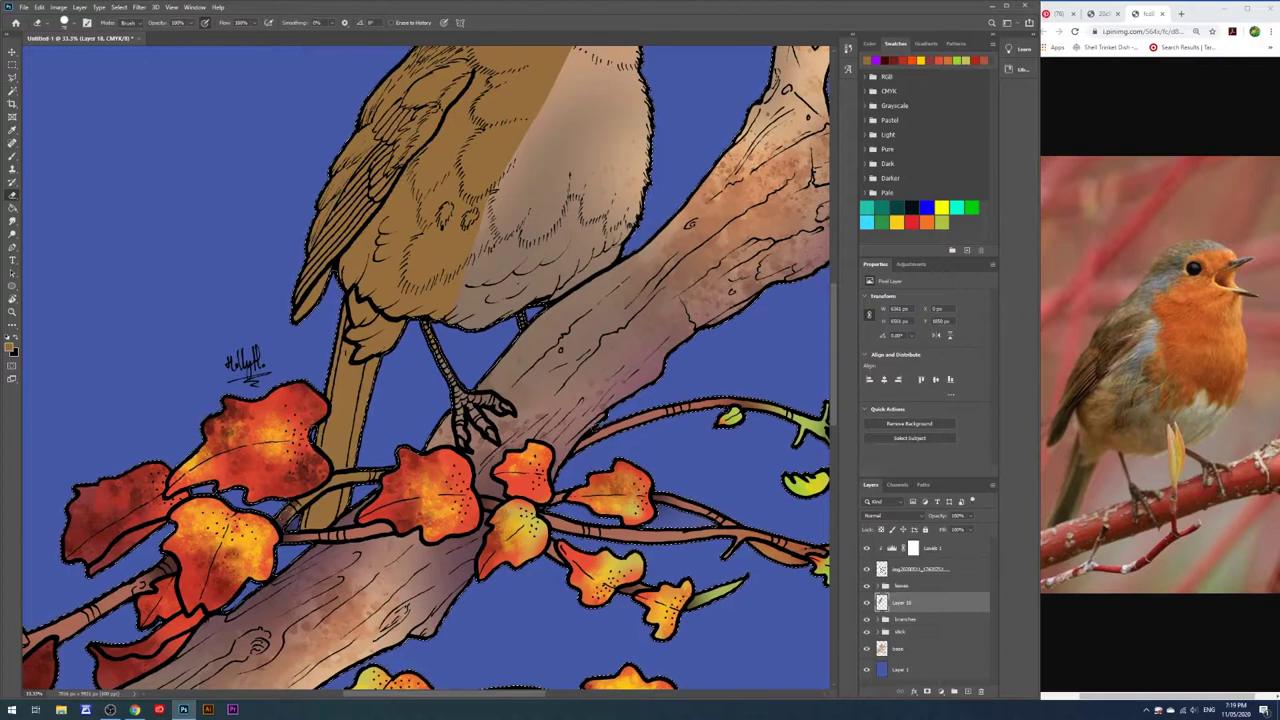
{"action": "scroll", "coordinate": [425, 370], "scroll_direction": "up", "scroll_amount": 5}
On new Layer 20, choose a muted grey-brown and a soft brush
{"action": "key", "text": "w"}
{"action": "left_click", "coordinate": [967, 691]}
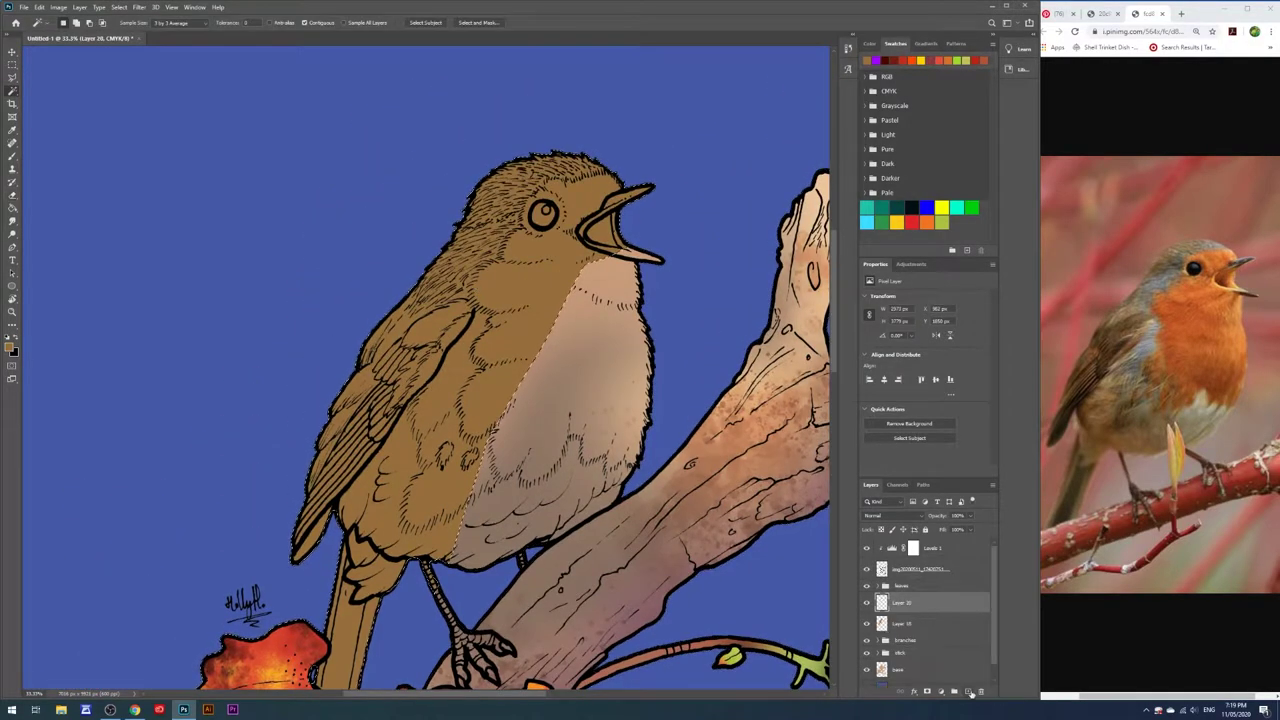
{"action": "left_click", "coordinate": [10, 347]}
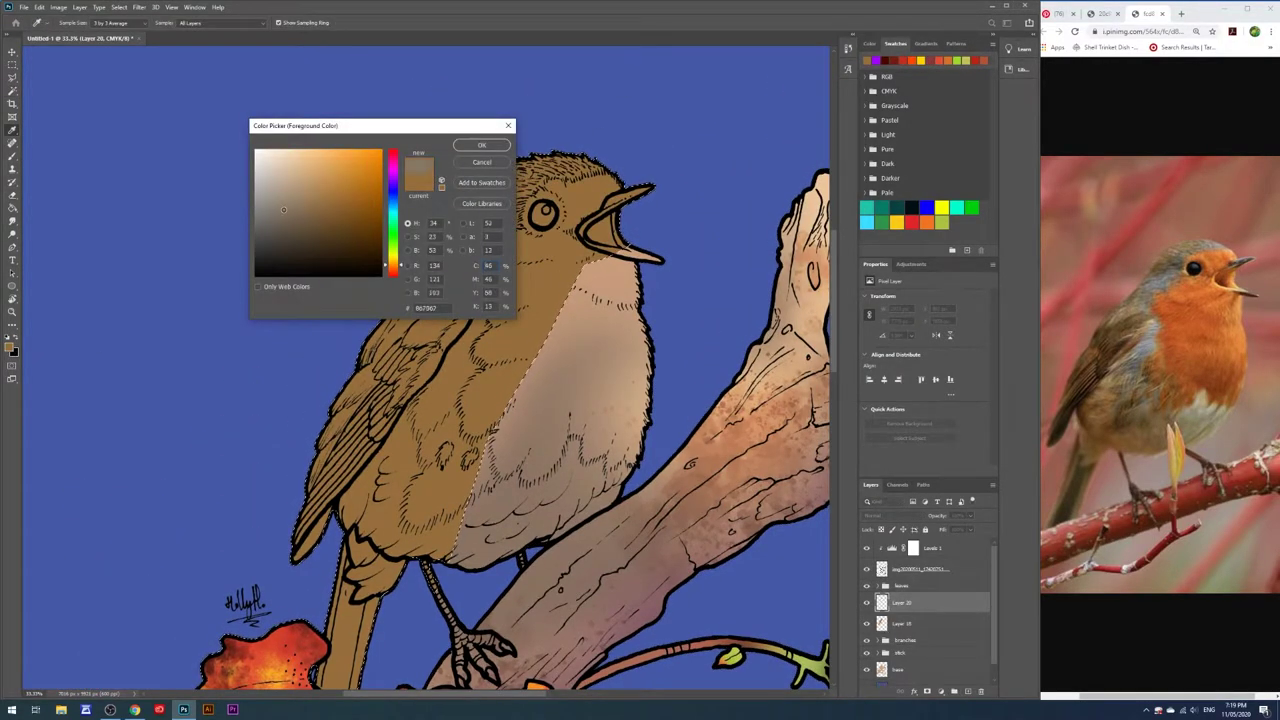
{"action": "left_click", "coordinate": [481, 145]}
{"action": "key", "text": "b"}
{"action": "right_click", "coordinate": [615, 288]}
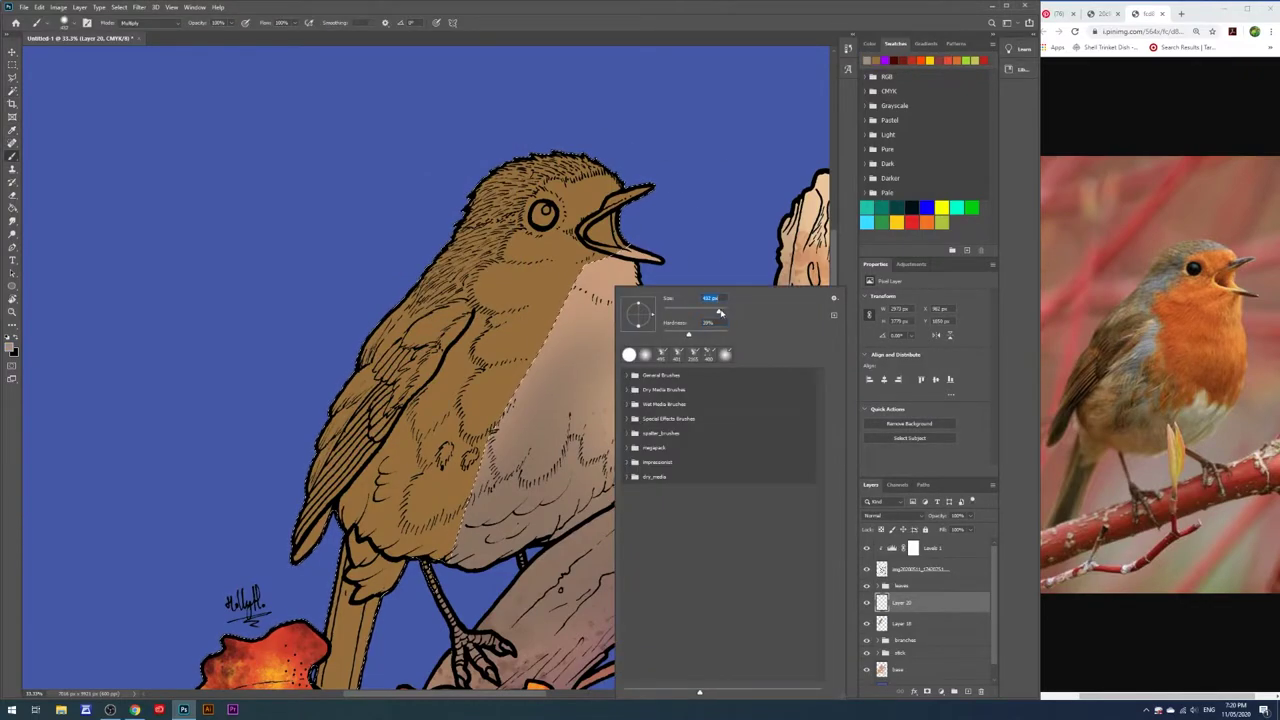
{"action": "key", "text": "Return"}
Brush soft grey over the robin's head, neck, chest and belly
{"action": "left_click_drag", "start_coordinate": [580, 190], "coordinate": [520, 290]}
{"action": "key", "text": "ctrl+z"}
{"action": "mouse_move", "coordinate": [500, 180]}
{"action": "left_mouse_down"}
{"action": "mouse_move", "coordinate": [550, 230]}
{"action": "mouse_move", "coordinate": [435, 325]}
{"action": "left_mouse_up"}
{"action": "mouse_move", "coordinate": [470, 340]}
{"action": "left_mouse_down"}
{"action": "mouse_move", "coordinate": [430, 420]}
{"action": "mouse_move", "coordinate": [440, 520]}
{"action": "mouse_move", "coordinate": [540, 300]}
{"action": "left_mouse_up"}
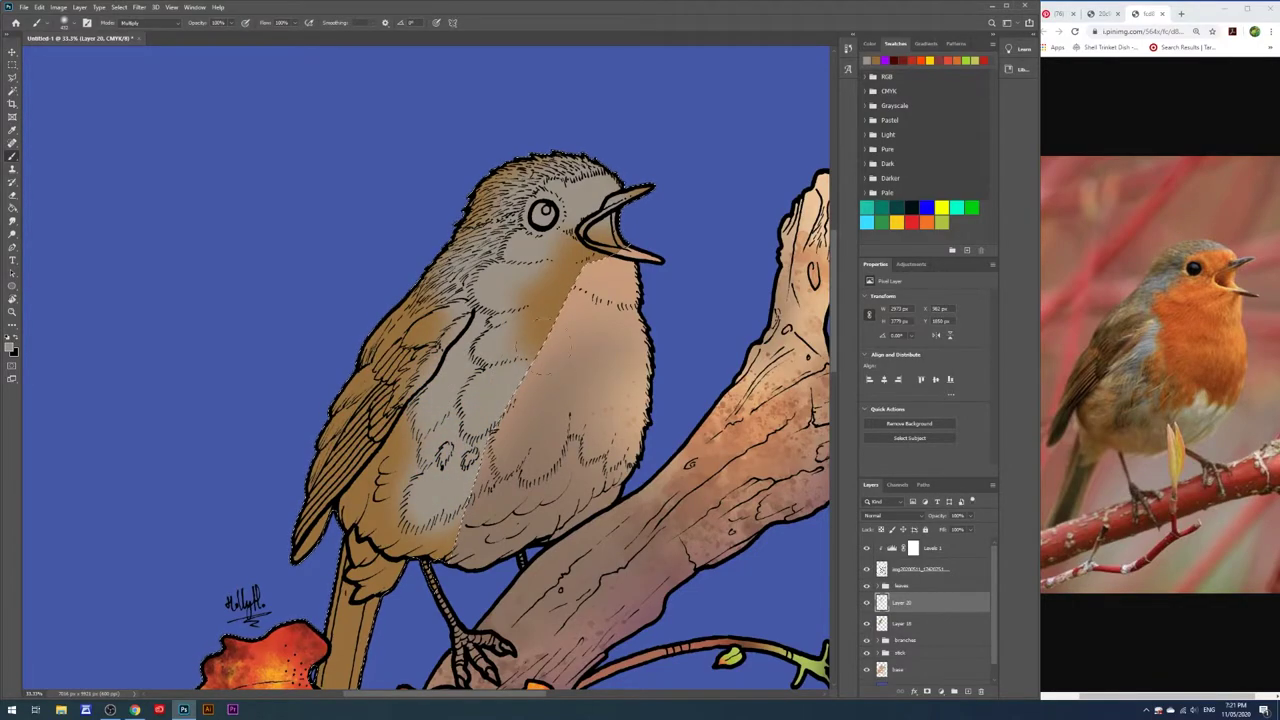
{"action": "key", "text": "e"}
{"action": "right_click", "coordinate": [434, 284]}
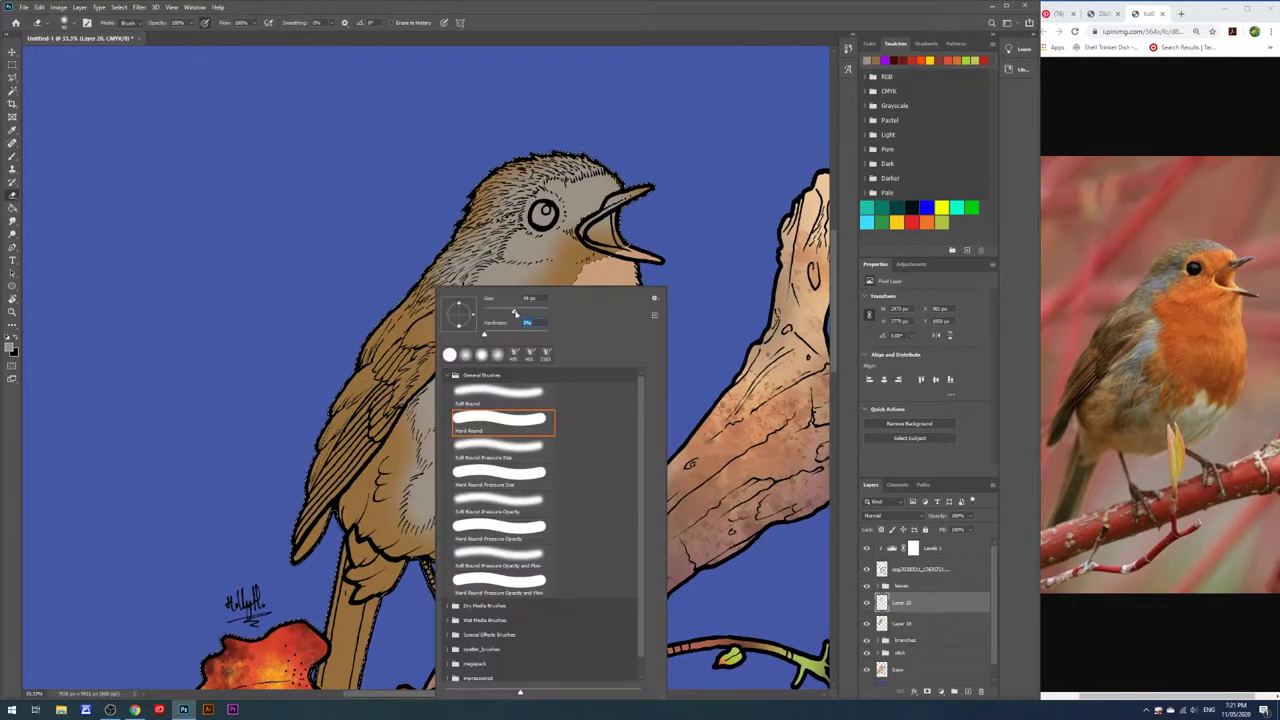
{"action": "key", "text": "Escape"}
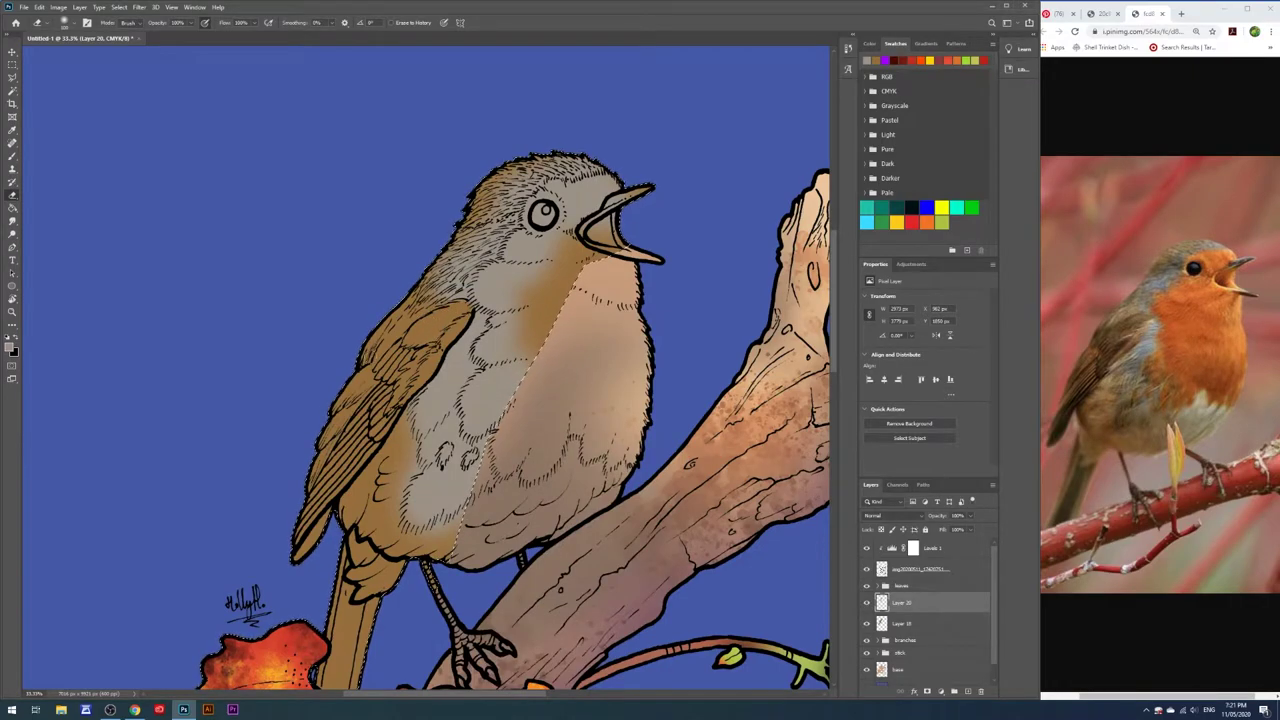
Add a new layer above Layer 20 and pick a pale cream colour
{"action": "key", "text": "ctrl+shift+alt+n"}
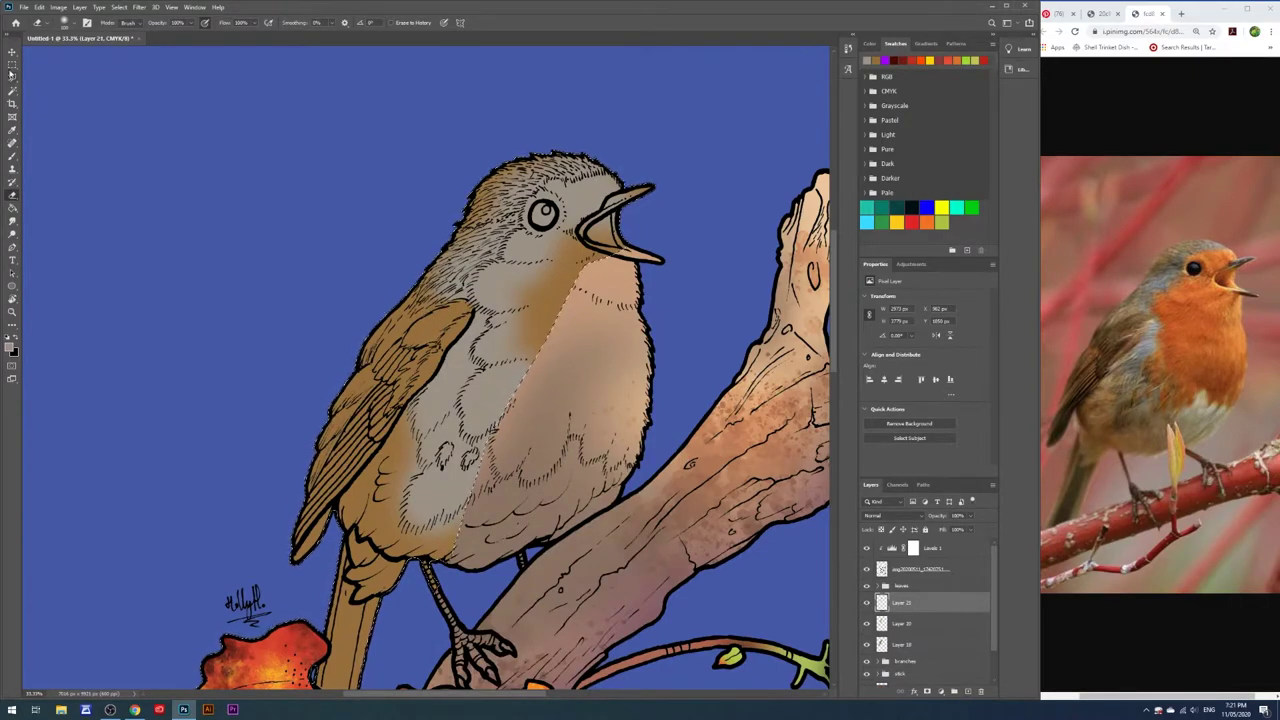
{"action": "left_click", "coordinate": [12, 130]}
{"action": "left_click", "coordinate": [12, 345]}
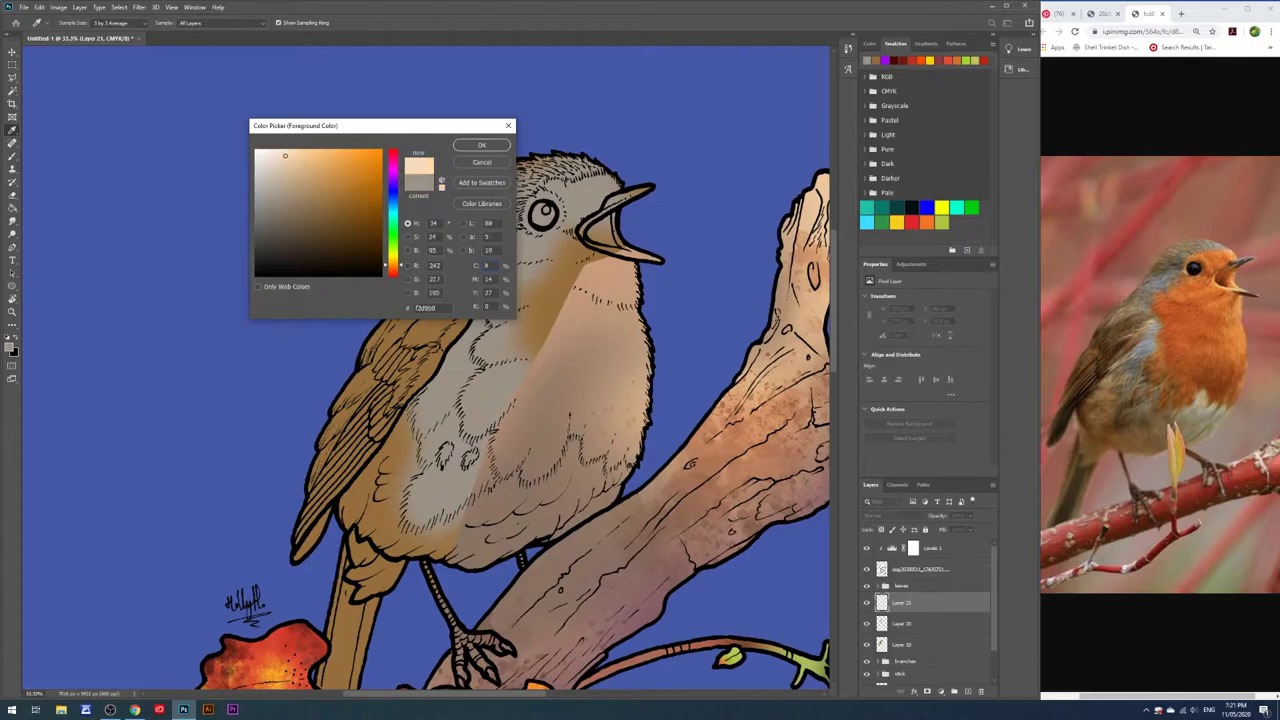
Brush soft cream highlights across the robin's lower belly on Layer 21
{"action": "key", "text": "Return"}
{"action": "key", "text": "b"}
{"action": "mouse_move", "coordinate": [510, 470]}
{"action": "left_mouse_down"}
{"action": "mouse_move", "coordinate": [470, 550]}
{"action": "mouse_move", "coordinate": [340, 600]}
{"action": "left_mouse_up"}
{"action": "left_click_drag", "start_coordinate": [350, 540], "coordinate": [440, 460]}
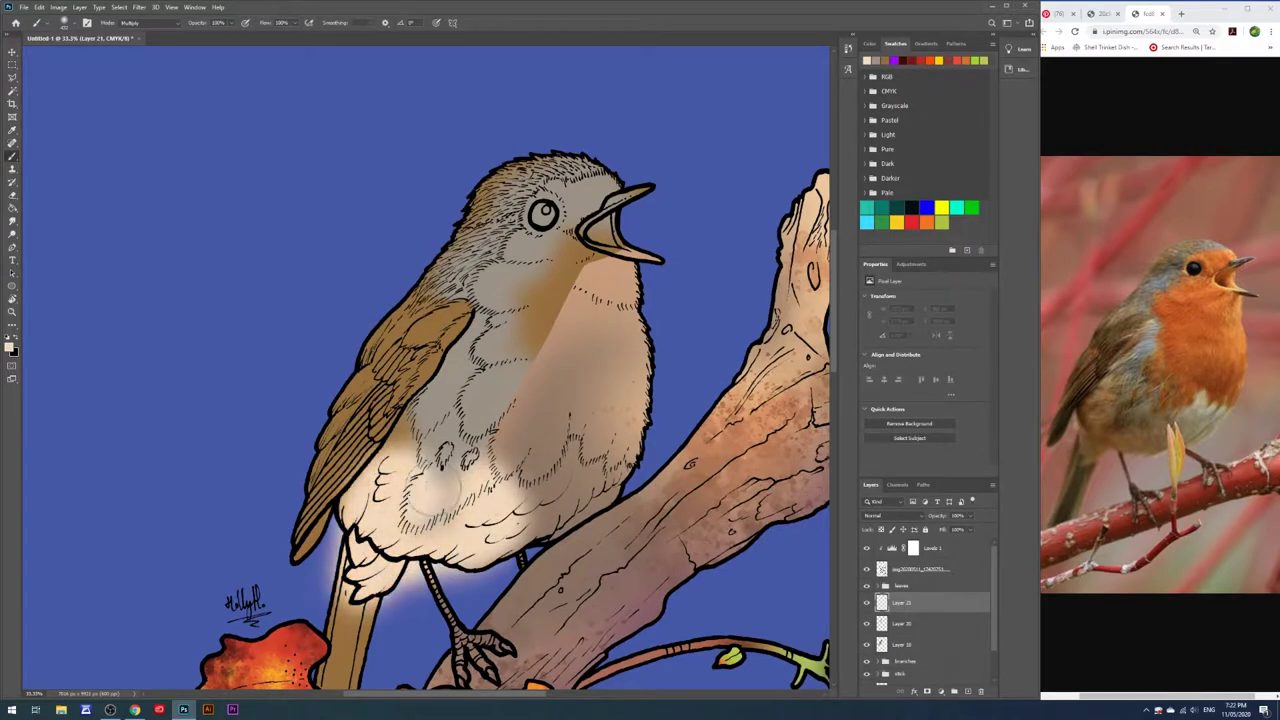
{"action": "left_click_drag", "start_coordinate": [420, 520], "coordinate": [540, 430]}
{"action": "left_click_drag", "start_coordinate": [460, 560], "coordinate": [650, 480]}
{"action": "mouse_move", "coordinate": [420, 400]}
{"action": "left_mouse_down"}
{"action": "mouse_move", "coordinate": [345, 480]}
{"action": "mouse_move", "coordinate": [350, 470]}
{"action": "left_mouse_up"}
{"action": "left_click_drag", "start_coordinate": [500, 590], "coordinate": [390, 600]}
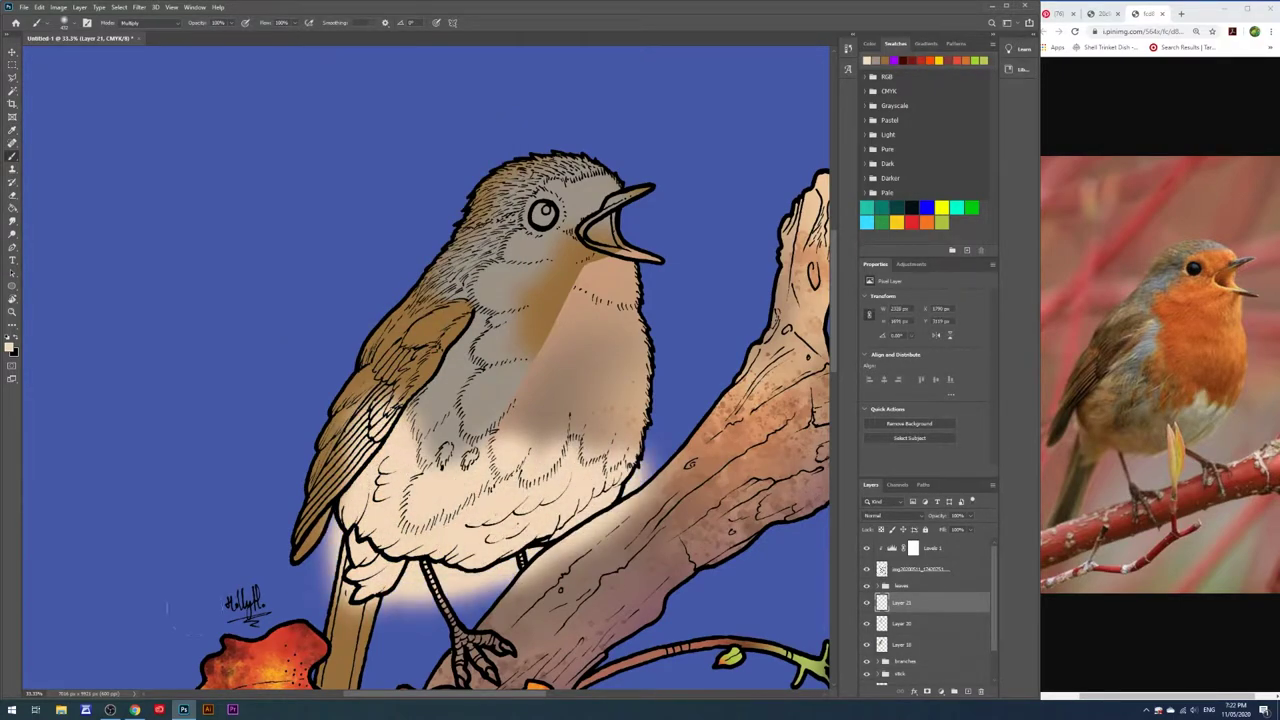
Magic Wand inside the bird and branch line art, then return to Layer 21
{"action": "key", "text": "w"}
{"action": "scroll", "coordinate": [930, 600], "scroll_direction": "down", "scroll_amount": 3}
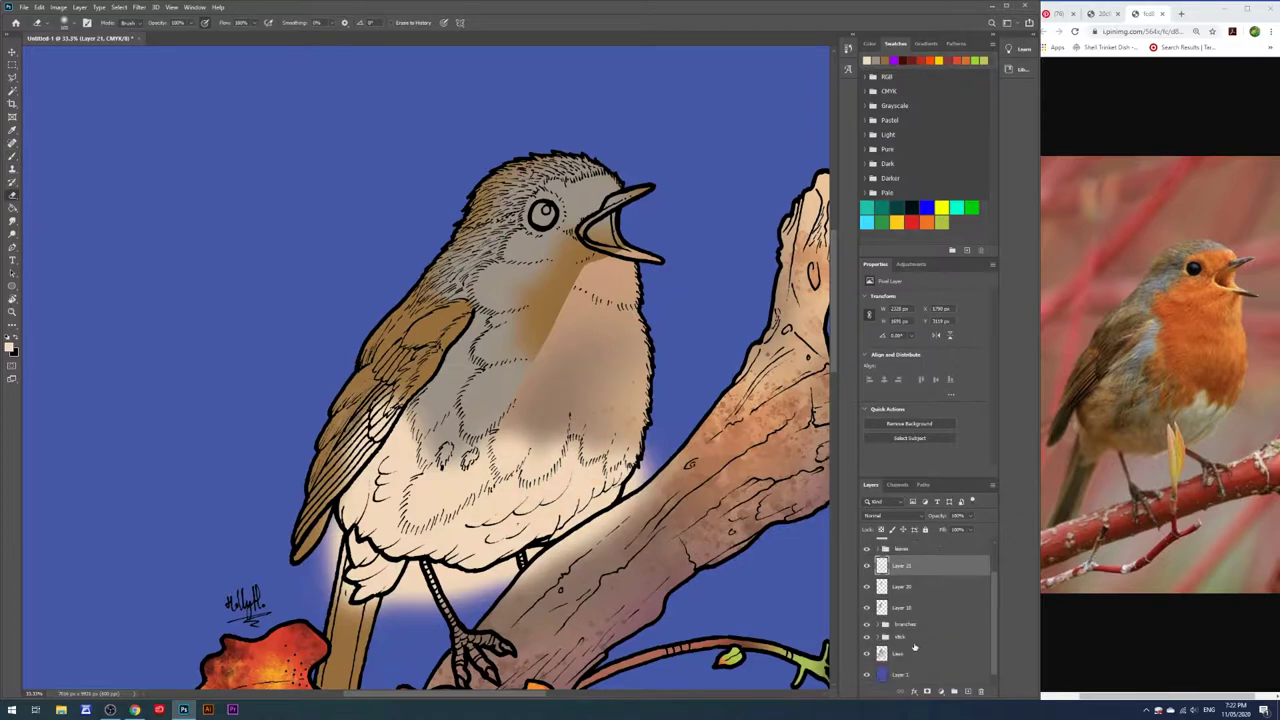
{"action": "left_click", "coordinate": [881, 653], "text": "ctrl"}
{"action": "scroll", "coordinate": [930, 600], "scroll_direction": "up", "scroll_amount": 1}
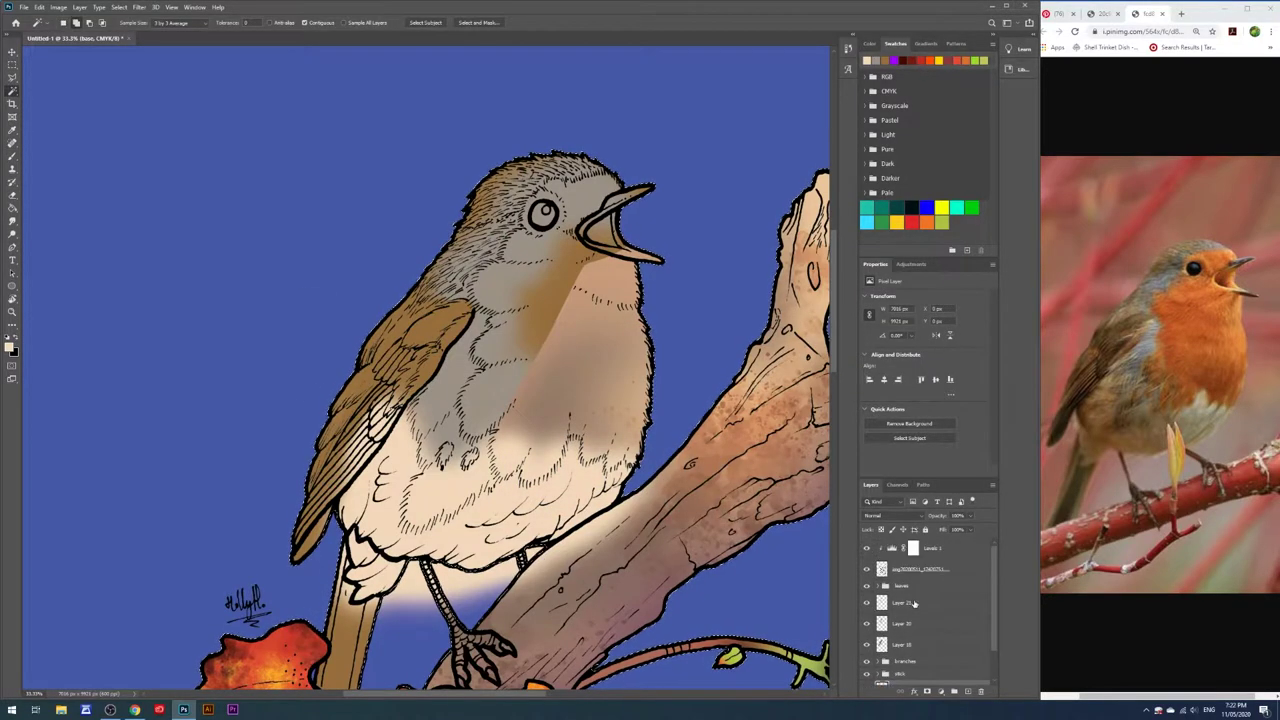
{"action": "left_click", "coordinate": [900, 602]}
{"action": "right_click", "coordinate": [591, 448]}
{"action": "key", "text": "Escape"}
Keep a Hard Round brush and make Layer 22 the active layer
{"action": "scroll", "coordinate": [500, 400], "scroll_direction": "down", "scroll_amount": 2}
{"action": "key", "text": "b"}
{"action": "right_click", "coordinate": [392, 292]}
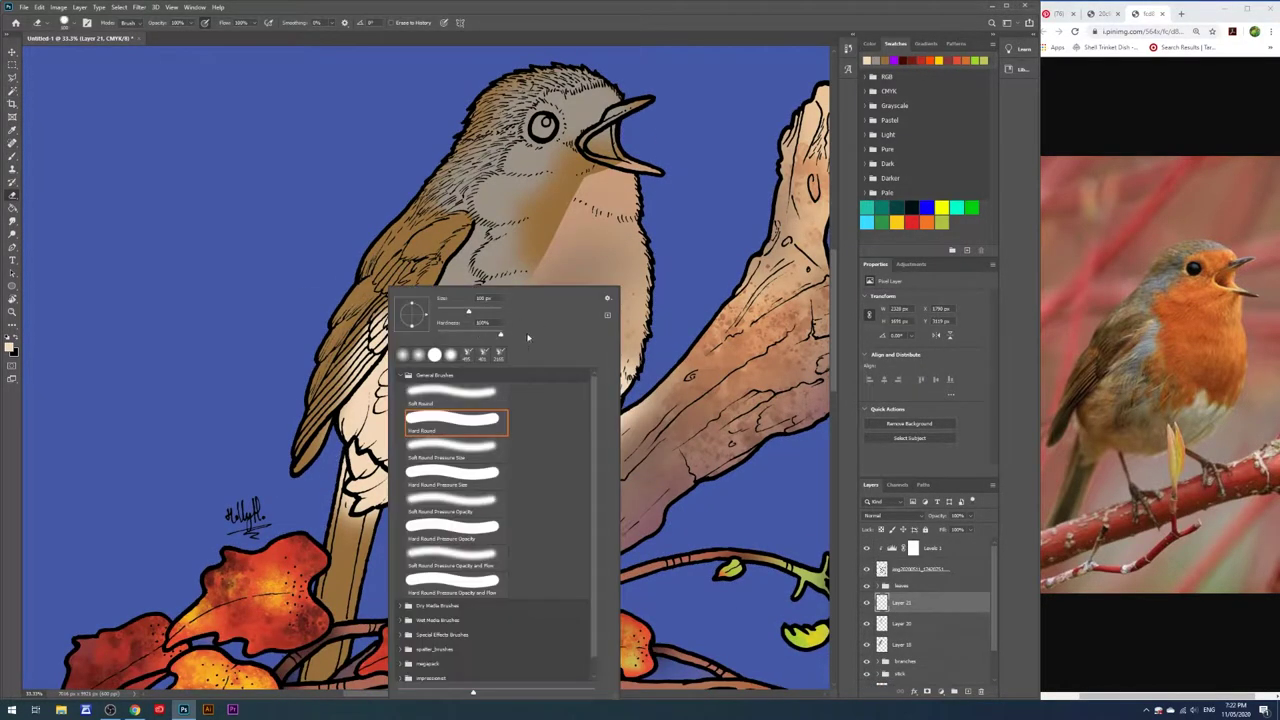
{"action": "key", "text": "Return"}
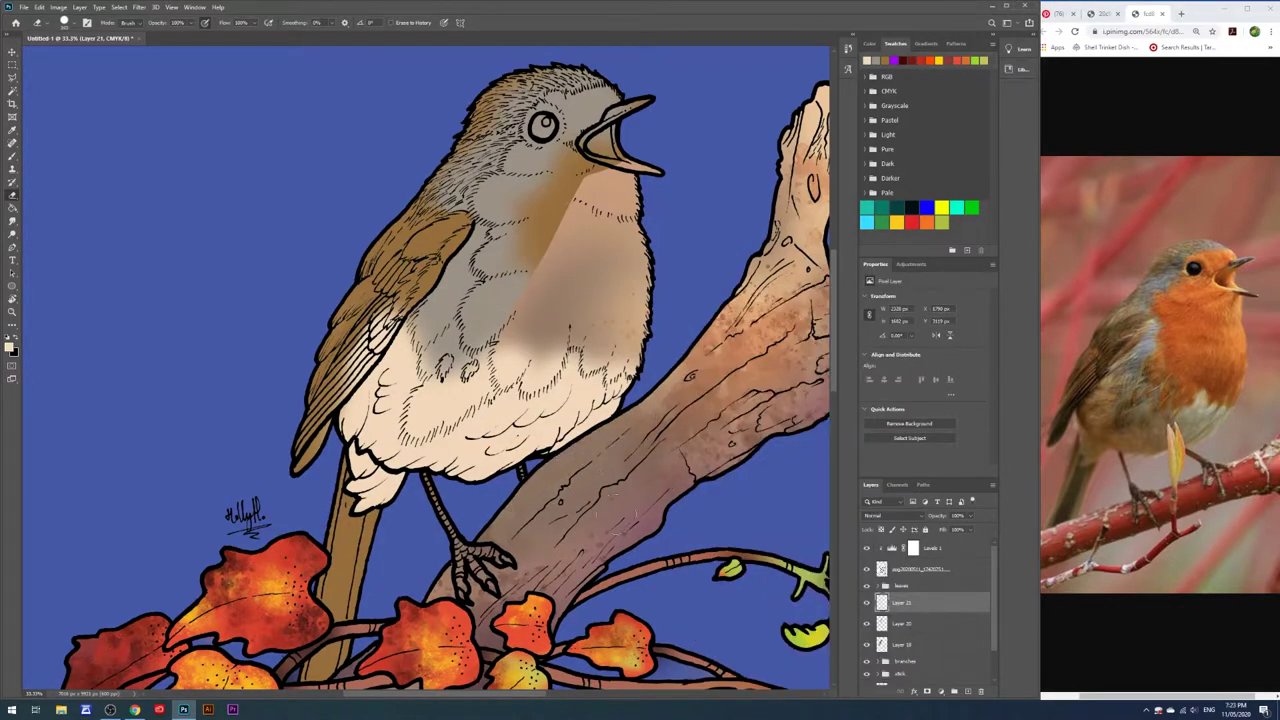
{"action": "scroll", "coordinate": [900, 647], "scroll_direction": "down", "scroll_amount": 2}
{"action": "left_click", "coordinate": [900, 652]}
{"action": "key", "text": "i"}
{"action": "scroll", "coordinate": [900, 610], "scroll_direction": "up", "scroll_amount": 2}
Choose orange ff6813 as the foreground colour
{"action": "left_click", "coordinate": [900, 603]}
{"action": "scroll", "coordinate": [430, 370], "scroll_direction": "up", "scroll_amount": 2}
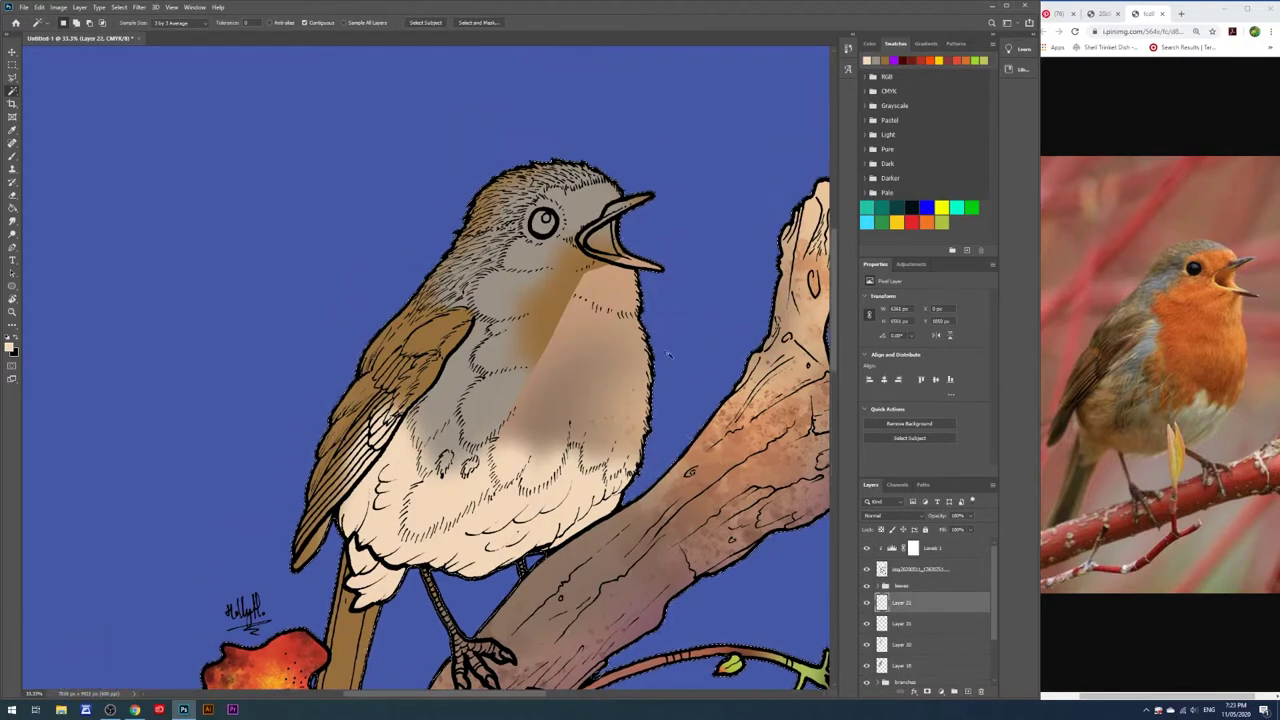
{"action": "left_click", "coordinate": [11, 345]}
{"action": "left_click_drag", "start_coordinate": [392, 265], "coordinate": [392, 269]}
{"action": "left_click", "coordinate": [371, 146]}
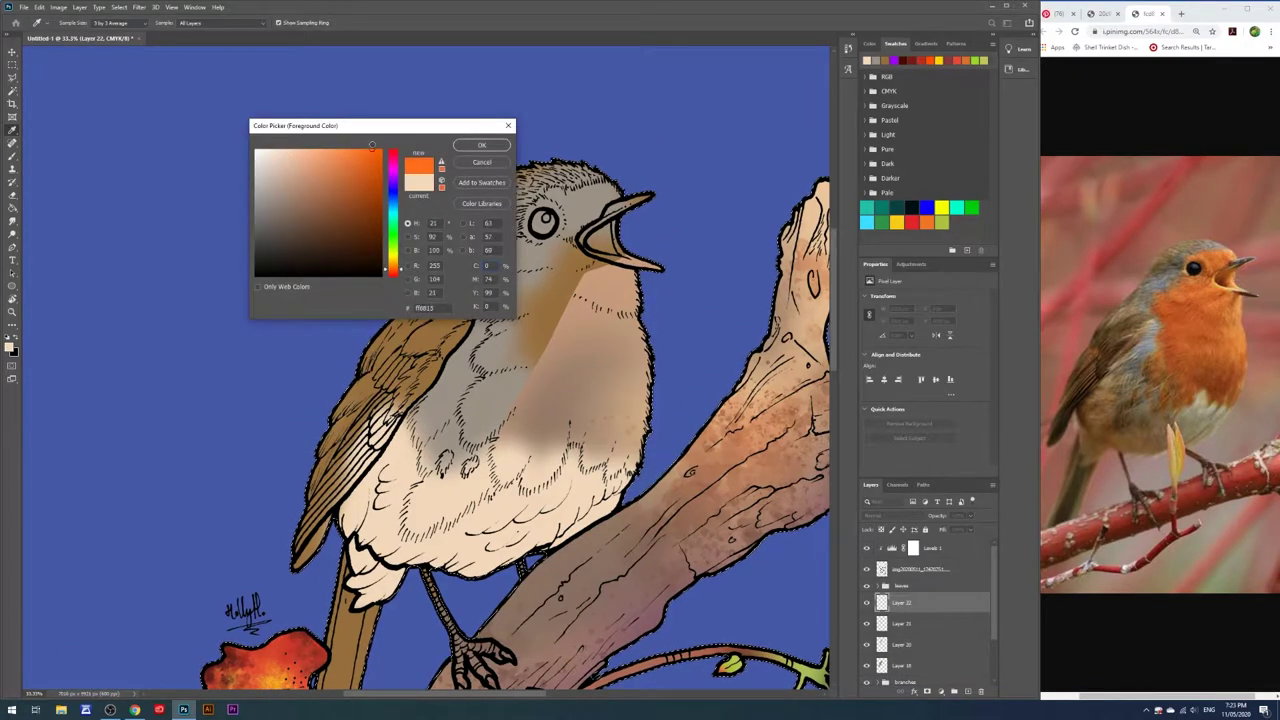
{"action": "left_click", "coordinate": [482, 145]}
Brush orange across the robin's breast, covering the grey patch at its bottom
{"action": "key", "text": "b"}
{"action": "right_click", "coordinate": [600, 285]}
{"action": "left_click_drag", "start_coordinate": [580, 260], "coordinate": [600, 400]}
{"action": "left_click_drag", "start_coordinate": [560, 300], "coordinate": [630, 420]}
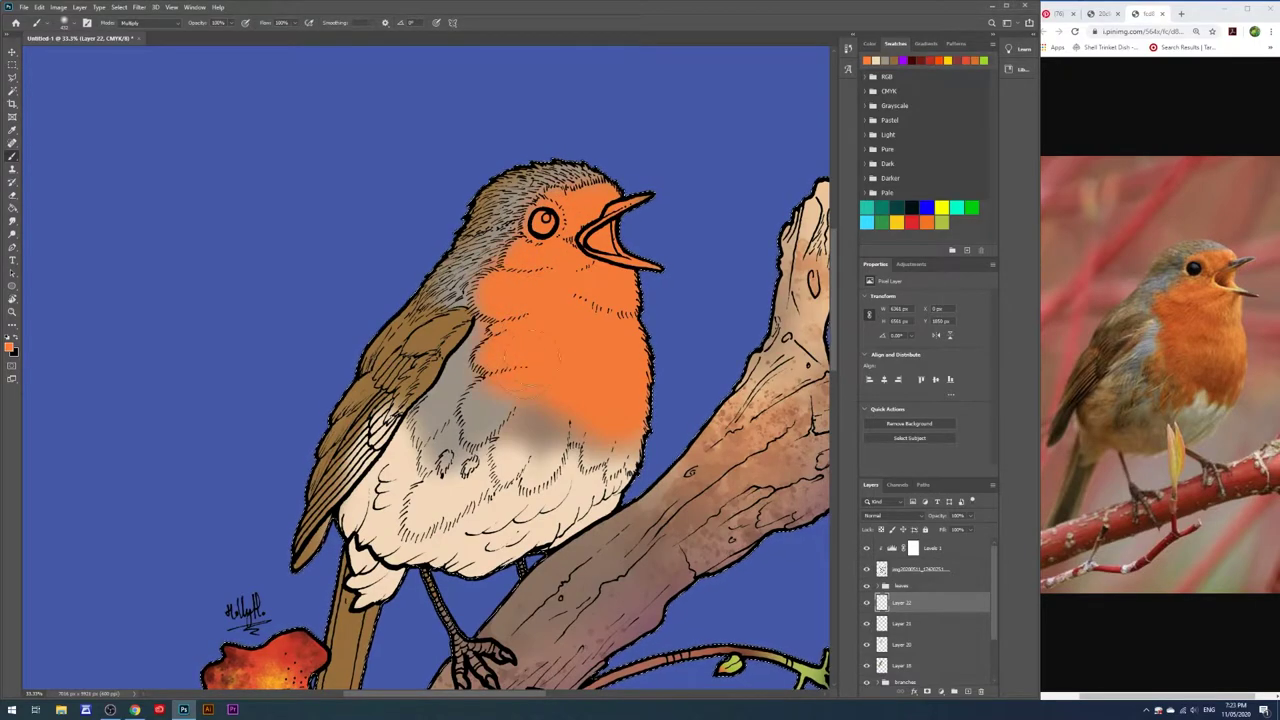
{"action": "mouse_move", "coordinate": [535, 393]}
{"action": "left_mouse_down"}
{"action": "mouse_move", "coordinate": [530, 470]}
{"action": "mouse_move", "coordinate": [625, 410]}
{"action": "left_mouse_up"}
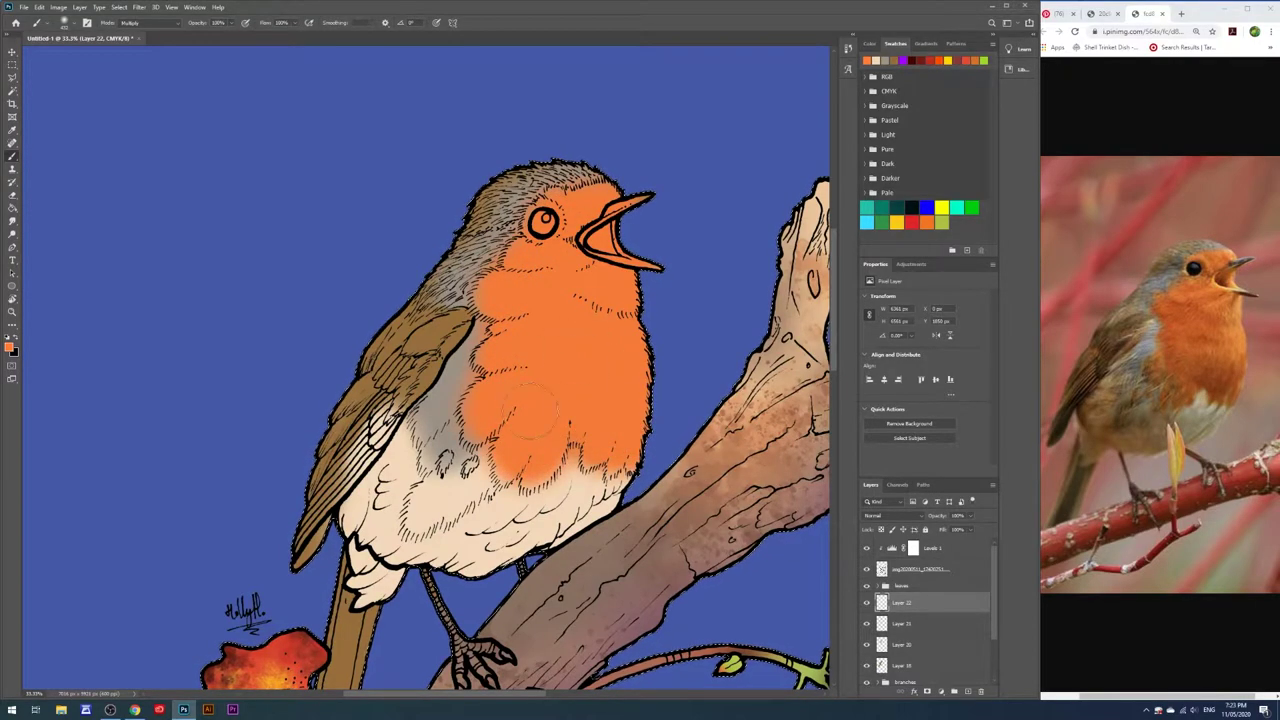
{"action": "left_click_drag", "start_coordinate": [532, 413], "coordinate": [539, 443]}
Enlarge the brush to about 1815 px
{"action": "left_click", "coordinate": [9, 347]}
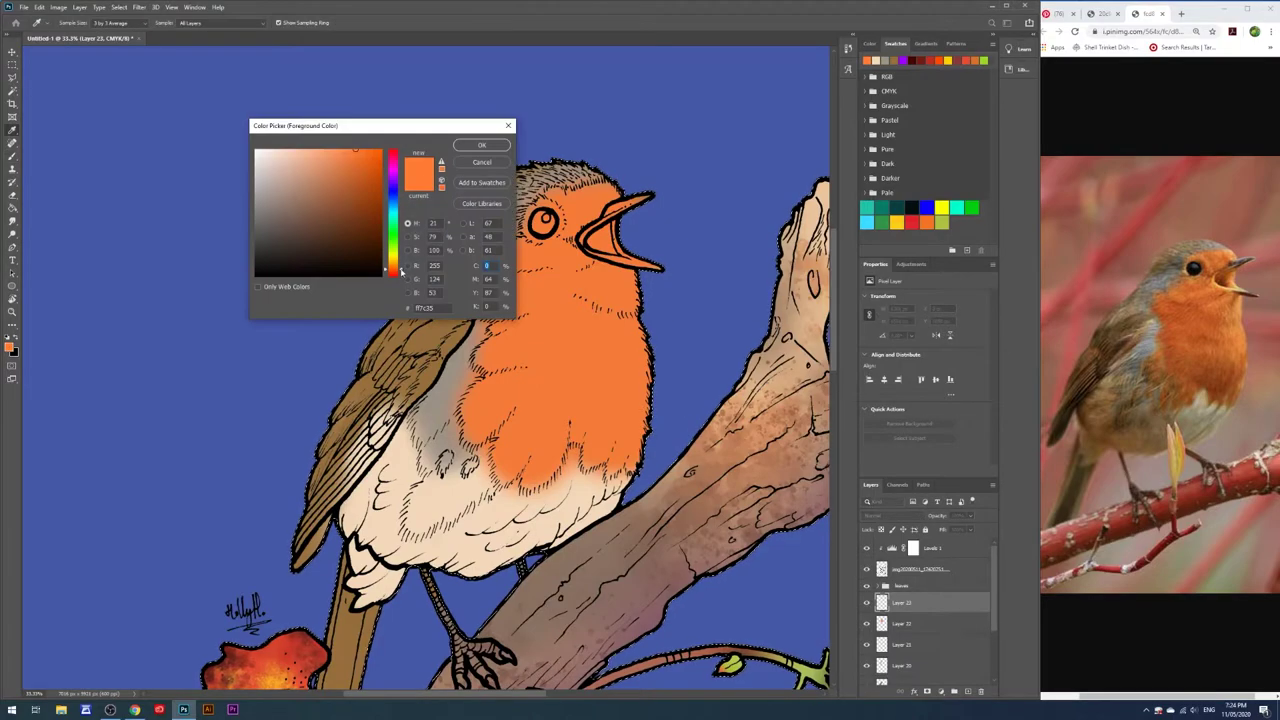
{"action": "left_click", "coordinate": [482, 145]}
{"action": "right_click", "coordinate": [657, 290]}
{"action": "left_click_drag", "start_coordinate": [766, 313], "coordinate": [769, 313]}
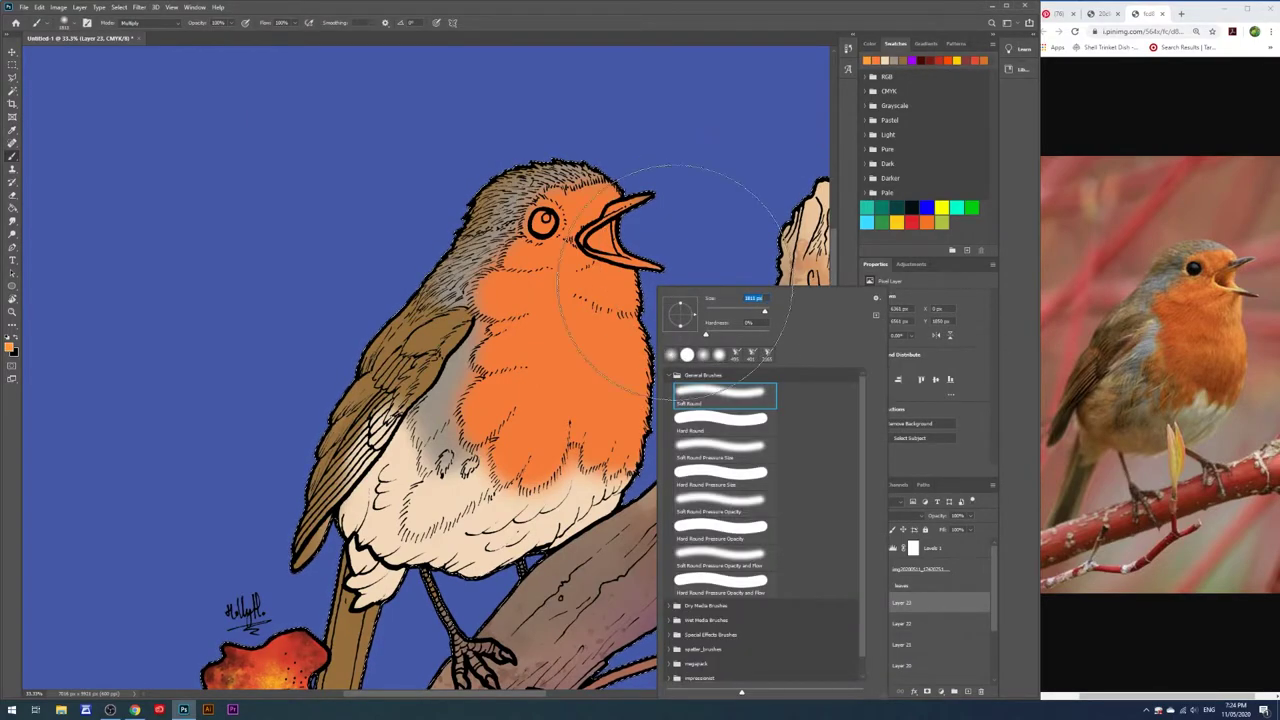
{"action": "key", "text": "Return"}
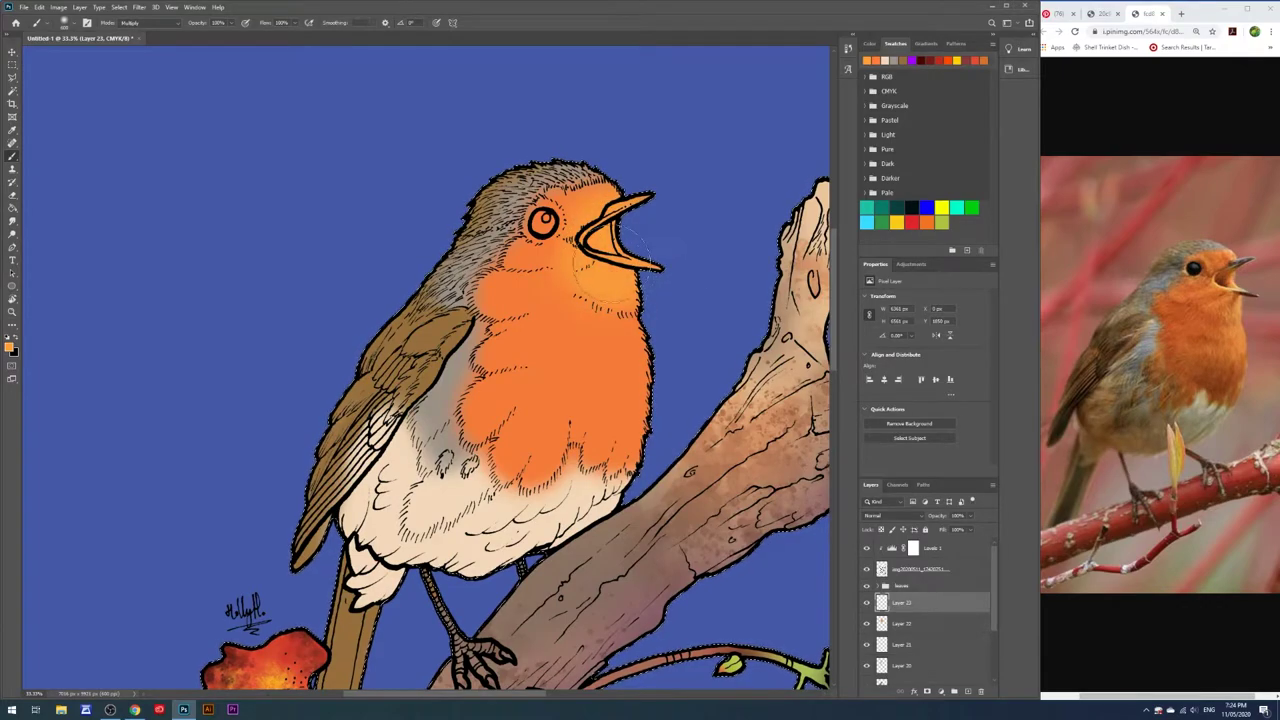
Paint a yellow-orange glow on the upper-right breast and set it to 77% opacity
{"action": "left_click", "coordinate": [10, 346]}
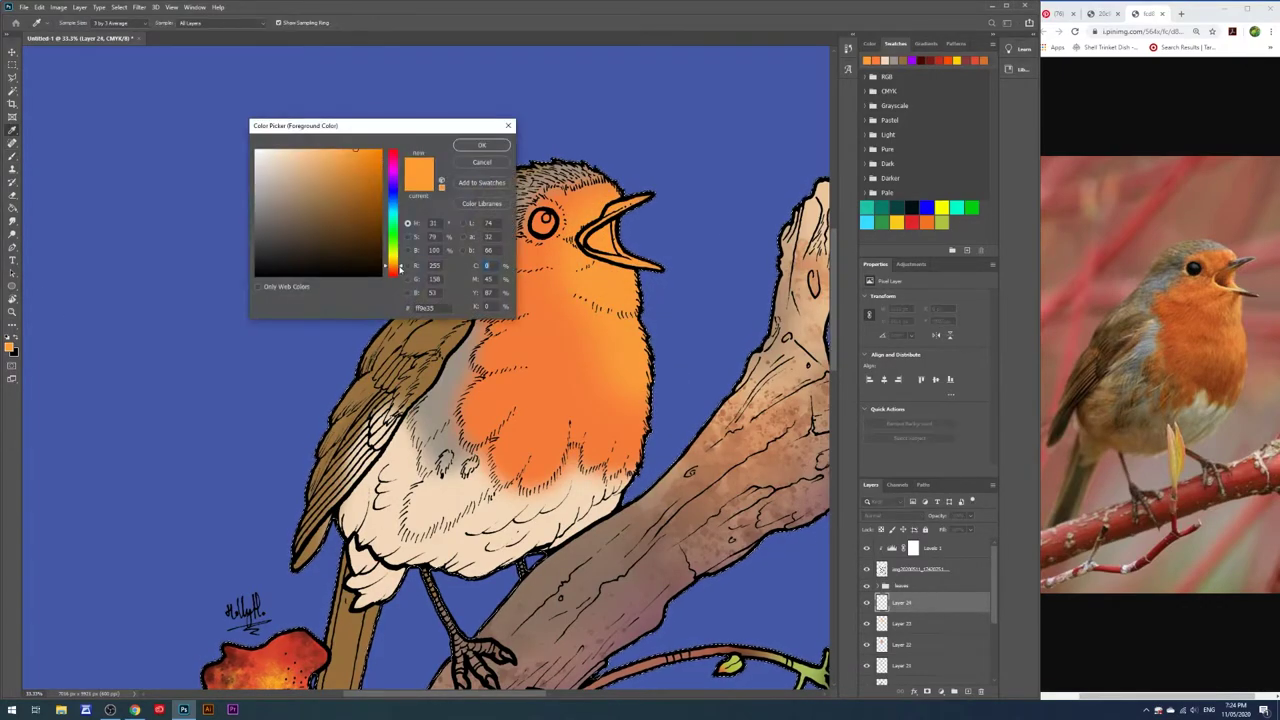
{"action": "left_click", "coordinate": [375, 165]}
{"action": "key", "text": "Return"}
{"action": "left_click_drag", "start_coordinate": [620, 290], "coordinate": [680, 315]}
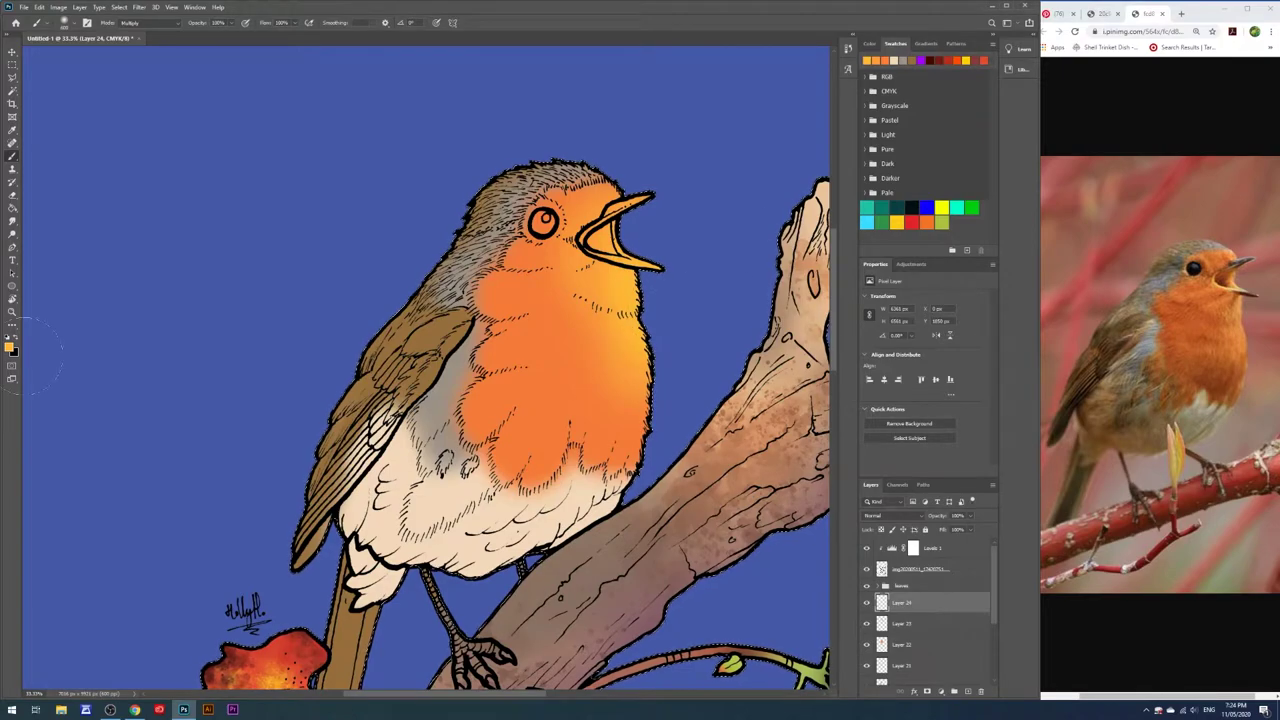
{"action": "key", "text": "z"}
{"action": "key", "text": "ctrl+0"}
On a new layer, paint the robin's iris a dark blue-grey
{"action": "left_click_drag", "start_coordinate": [969, 516], "coordinate": [963, 530]}
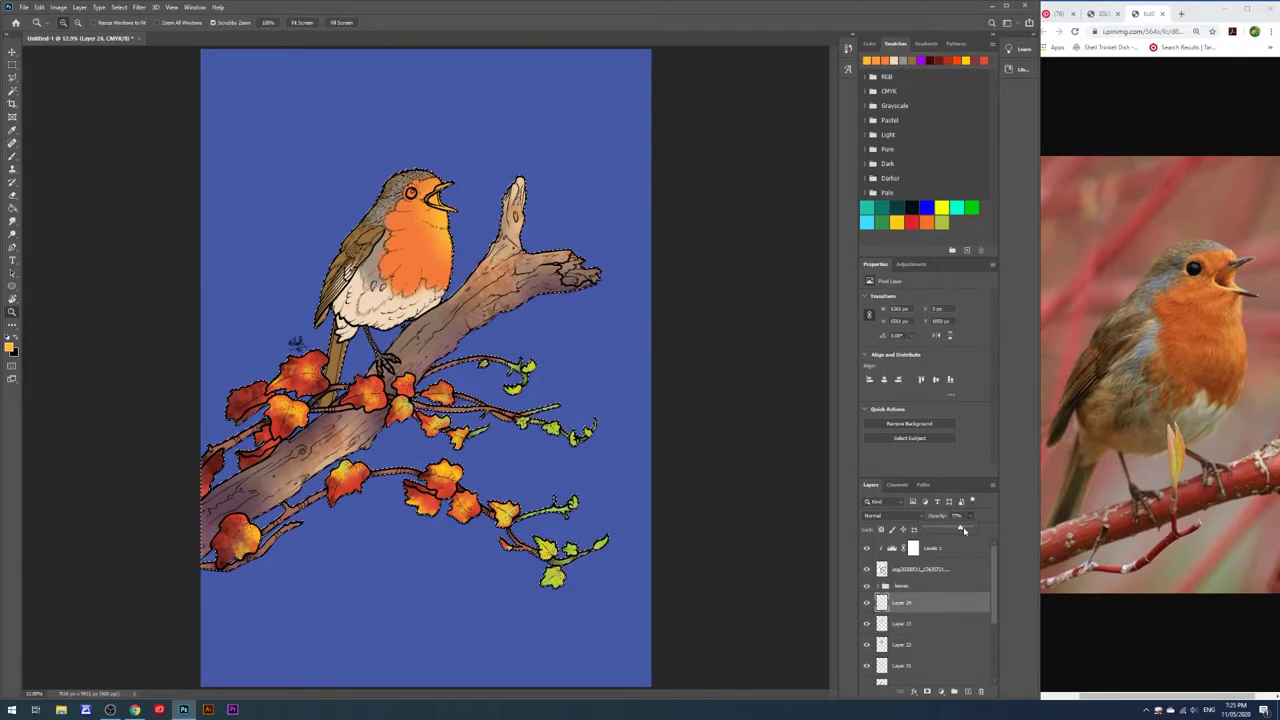
{"action": "key", "text": "ctrl+shift+alt+n"}
{"action": "left_click_drag", "start_coordinate": [352, 140], "coordinate": [352, 140]}
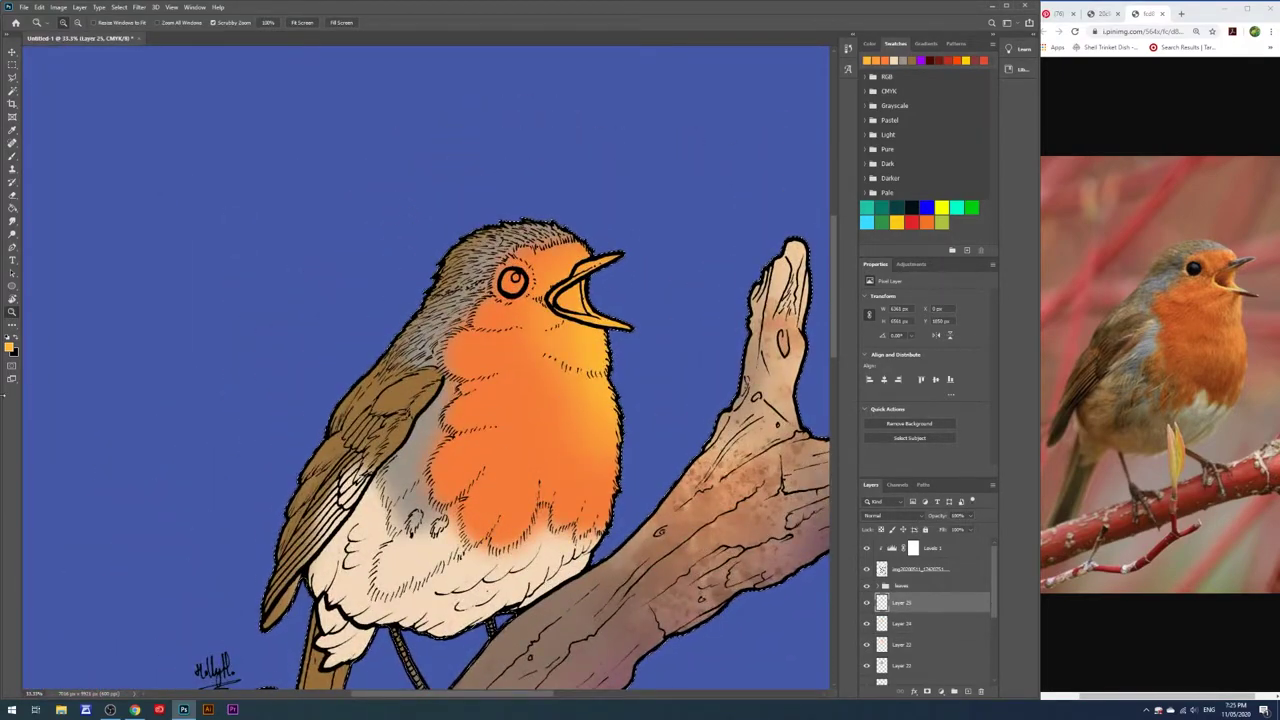
{"action": "left_click", "coordinate": [10, 346]}
{"action": "left_click", "coordinate": [271, 577]}
{"action": "key", "text": "Return"}
{"action": "scroll", "coordinate": [525, 280], "scroll_direction": "up", "scroll_amount": 5}
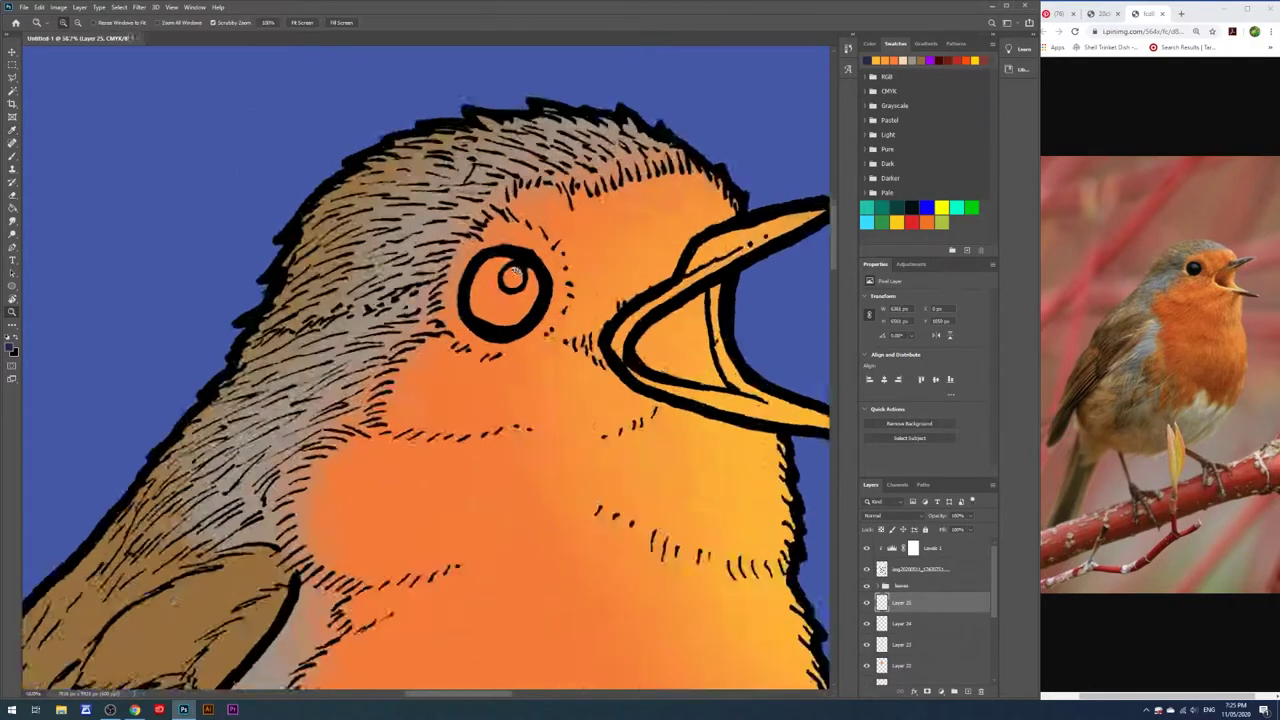
{"action": "right_click", "coordinate": [570, 290]}
{"action": "left_click_drag", "start_coordinate": [445, 290], "coordinate": [495, 255]}
{"action": "mouse_move", "coordinate": [440, 330]}
{"action": "left_mouse_down"}
{"action": "mouse_move", "coordinate": [497, 355]}
{"action": "mouse_move", "coordinate": [515, 290]}
{"action": "left_mouse_up"}
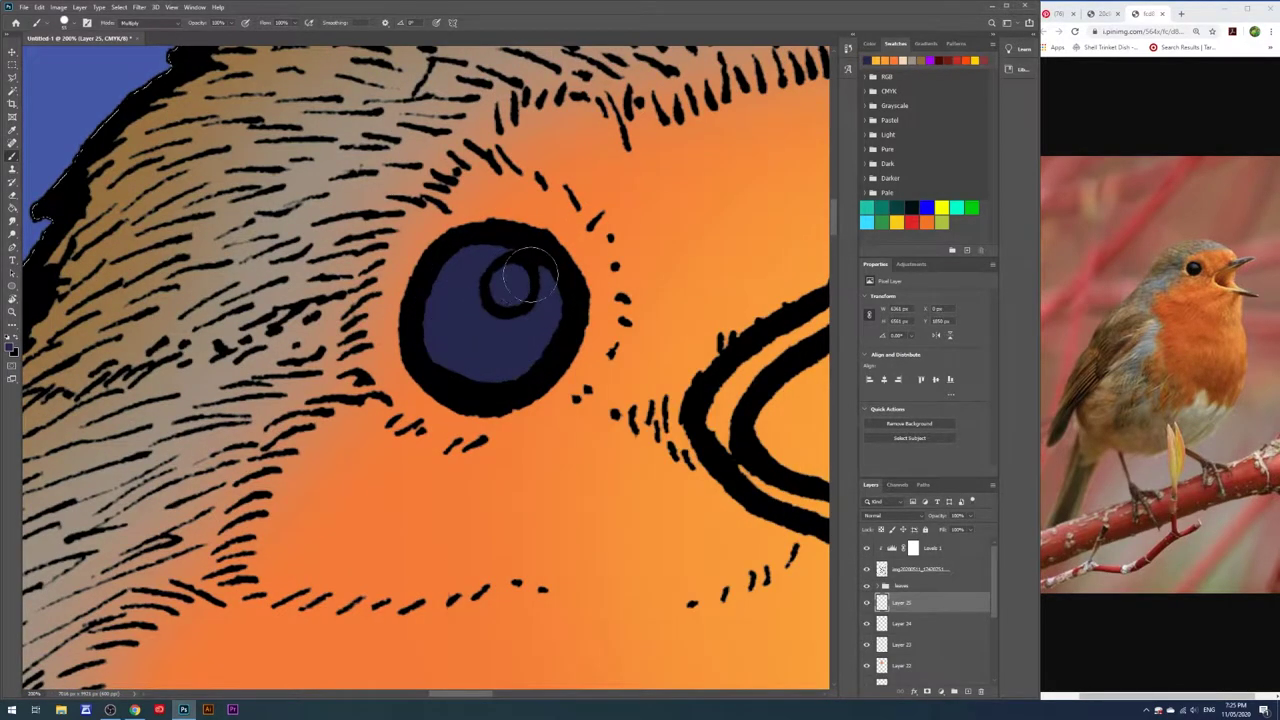
On another new layer, brush a lighter blue highlight onto the iris
{"action": "key", "text": "ctrl+shift+alt+n"}
{"action": "left_click", "coordinate": [10, 346]}
{"action": "key", "text": "Return"}
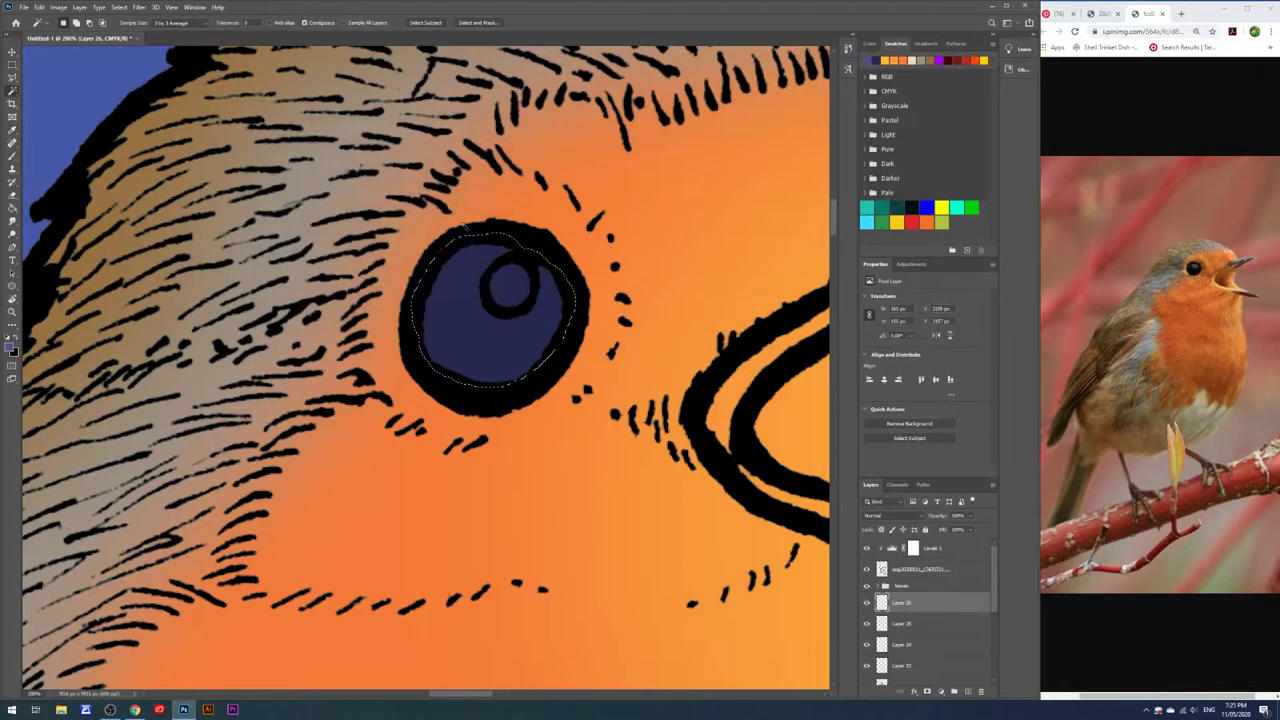
{"action": "right_click", "coordinate": [498, 290]}
{"action": "key", "text": "Return"}
{"action": "mouse_move", "coordinate": [457, 303]}
{"action": "left_mouse_down"}
{"action": "mouse_move", "coordinate": [510, 290]}
{"action": "mouse_move", "coordinate": [540, 320]}
{"action": "mouse_move", "coordinate": [470, 245]}
{"action": "mouse_move", "coordinate": [515, 295]}
{"action": "left_mouse_up"}
Set white as the painting colour for the pupil catchlight
{"action": "key", "text": "x"}
{"action": "right_click", "coordinate": [776, 276]}
{"action": "key", "text": "Return"}
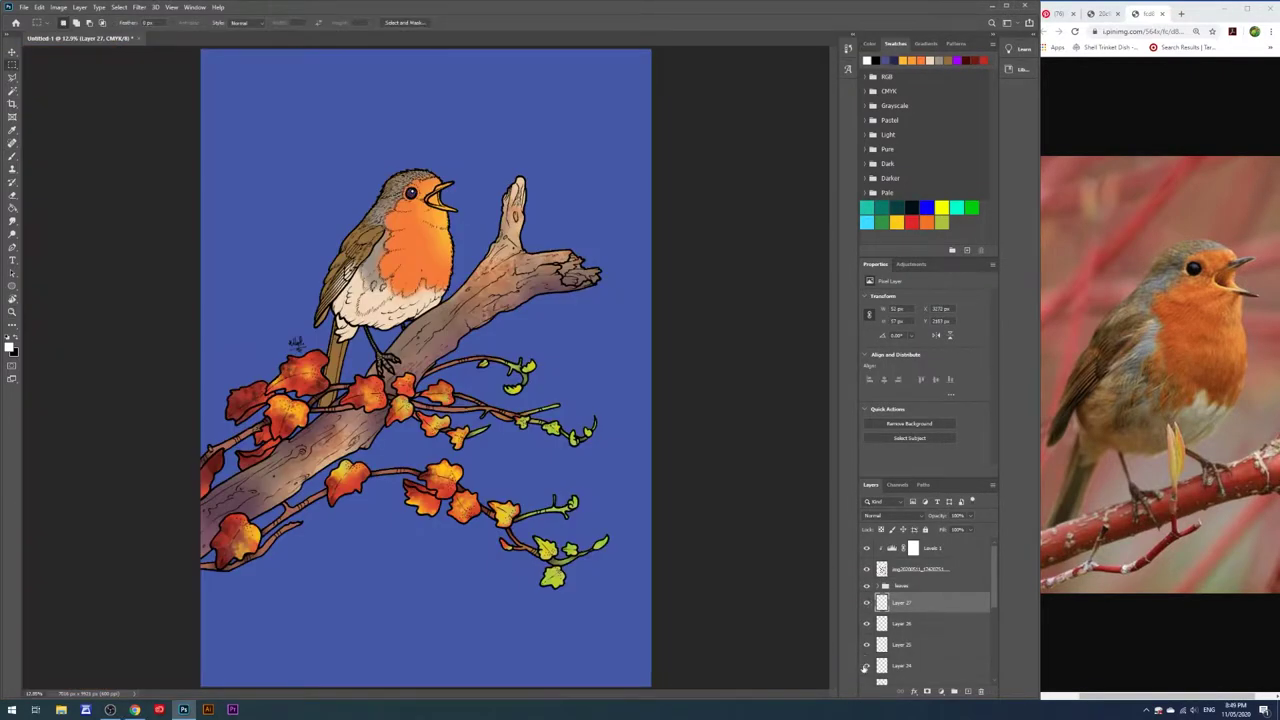
With a Soft Round brush, dab orange onto the lower-belly spot markings, then fit the view
{"action": "scroll", "coordinate": [866, 668], "scroll_direction": "down", "scroll_amount": 2}
{"action": "left_click", "coordinate": [900, 644]}
{"action": "key", "text": "b"}
{"action": "scroll", "coordinate": [312, 276], "scroll_direction": "up", "scroll_amount": 4}
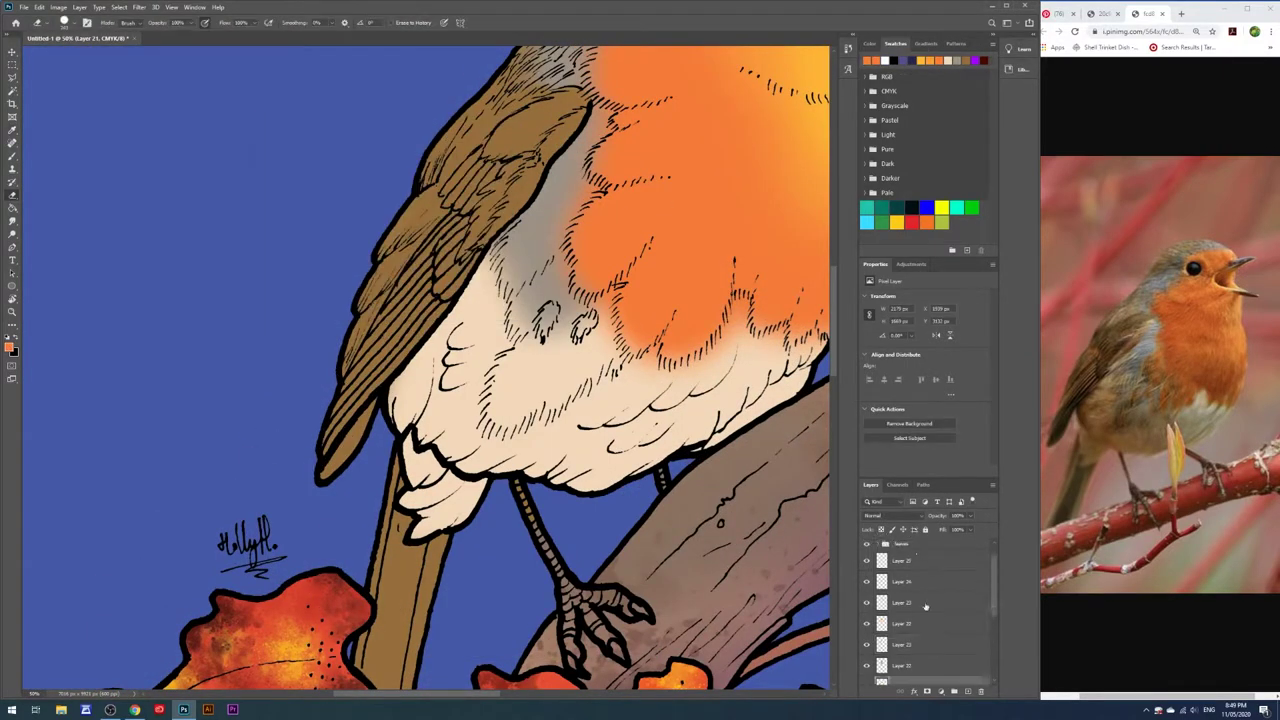
{"action": "right_click", "coordinate": [668, 334]}
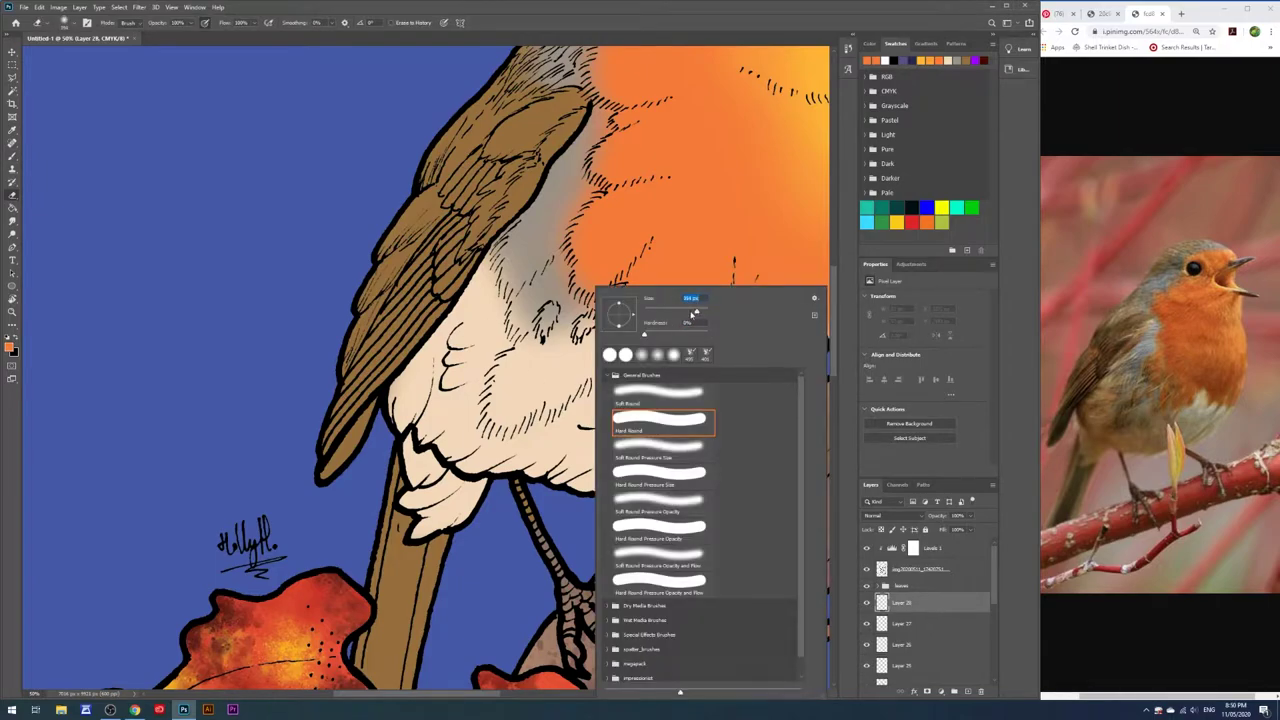
{"action": "key", "text": "Return"}
{"action": "key", "text": "b"}
{"action": "right_click", "coordinate": [654, 313]}
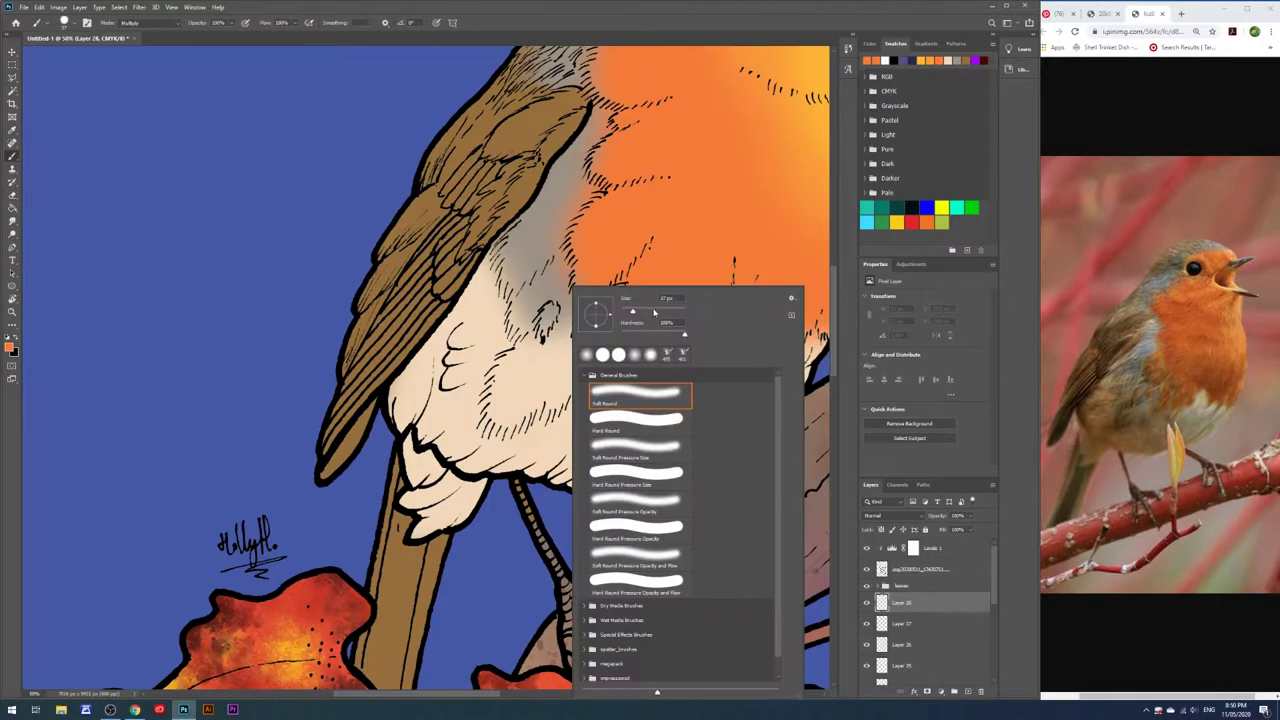
{"action": "left_click", "coordinate": [490, 326]}
{"action": "right_click", "coordinate": [651, 333]}
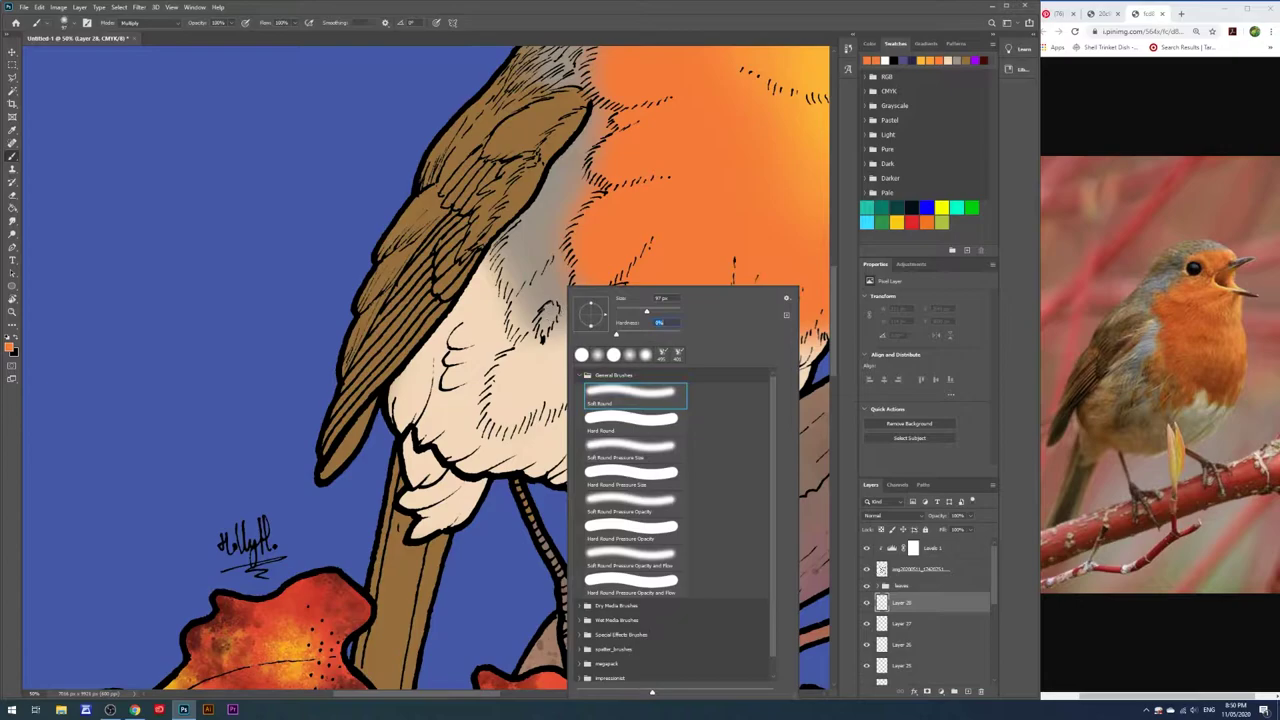
{"action": "left_click", "coordinate": [546, 320]}
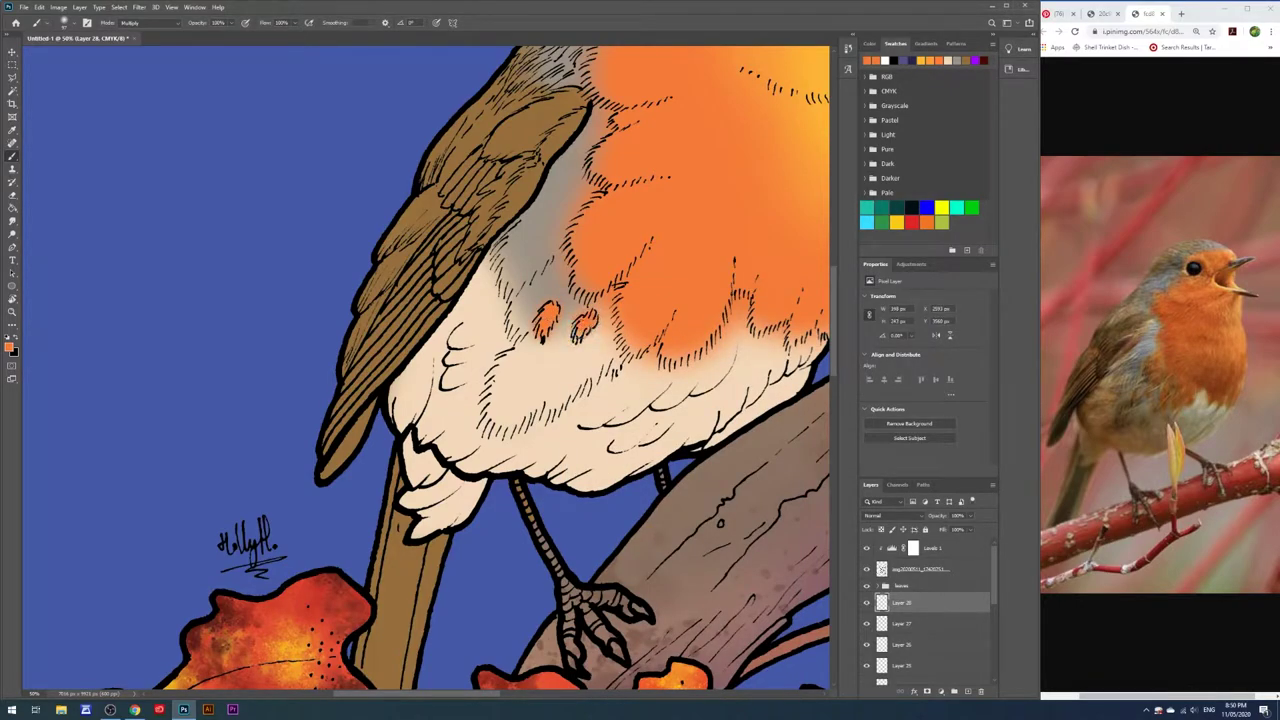
{"action": "key", "text": "z"}
{"action": "key", "text": "ctrl+0"}
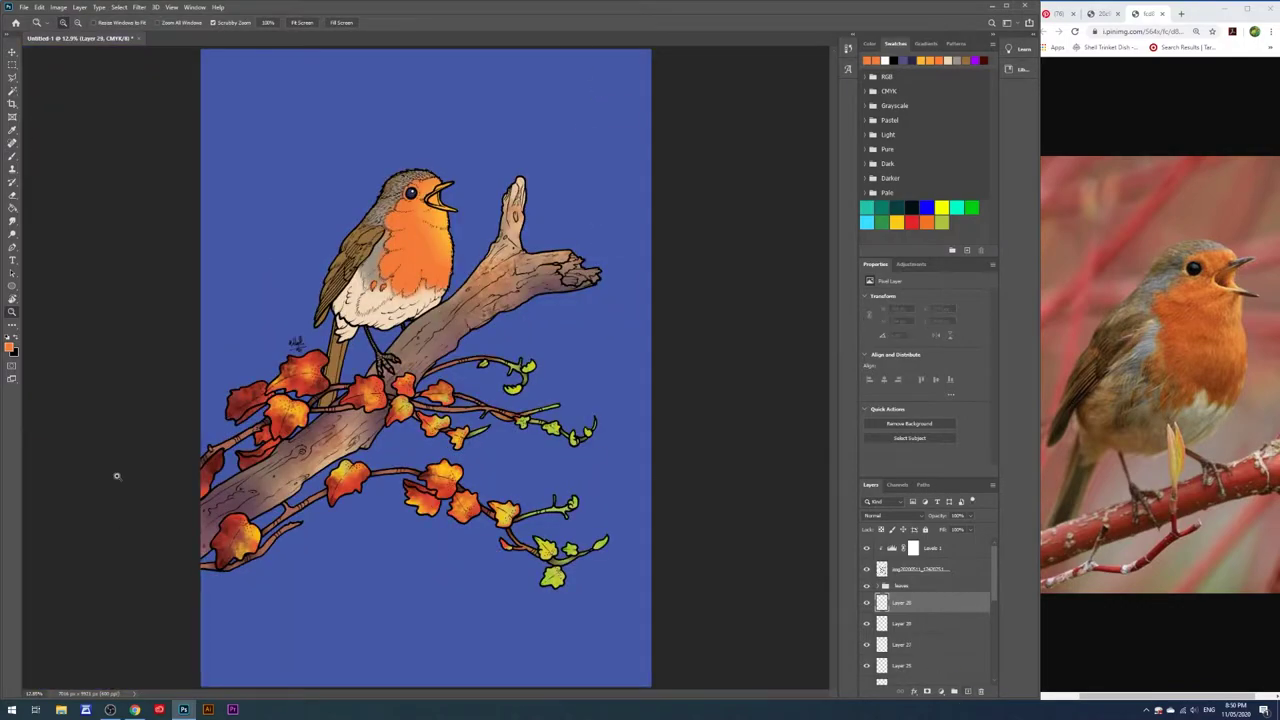
Zoom in on the feet and paint soft light strokes on the branch
{"action": "left_click", "coordinate": [12, 345]}
{"action": "left_click", "coordinate": [482, 147]}
{"action": "left_click", "coordinate": [378, 352]}
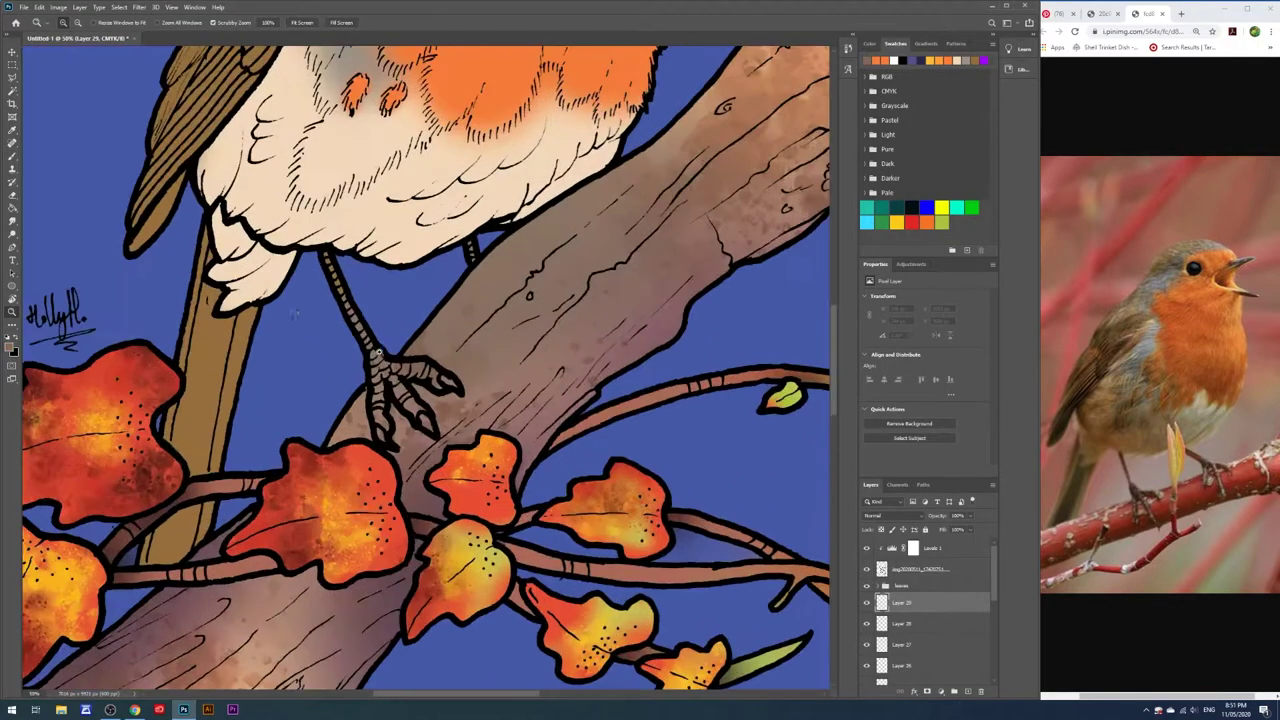
{"action": "key", "text": "b"}
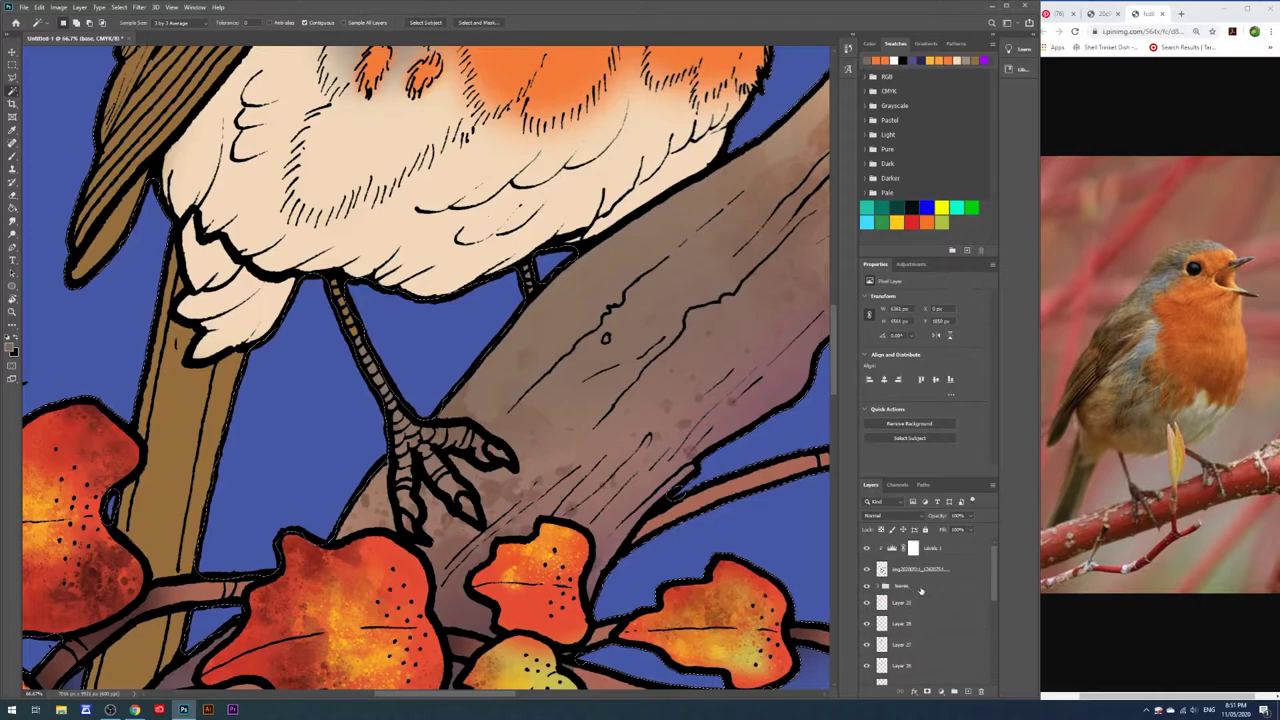
{"action": "right_click", "coordinate": [362, 282]}
{"action": "left_click", "coordinate": [17, 351]}
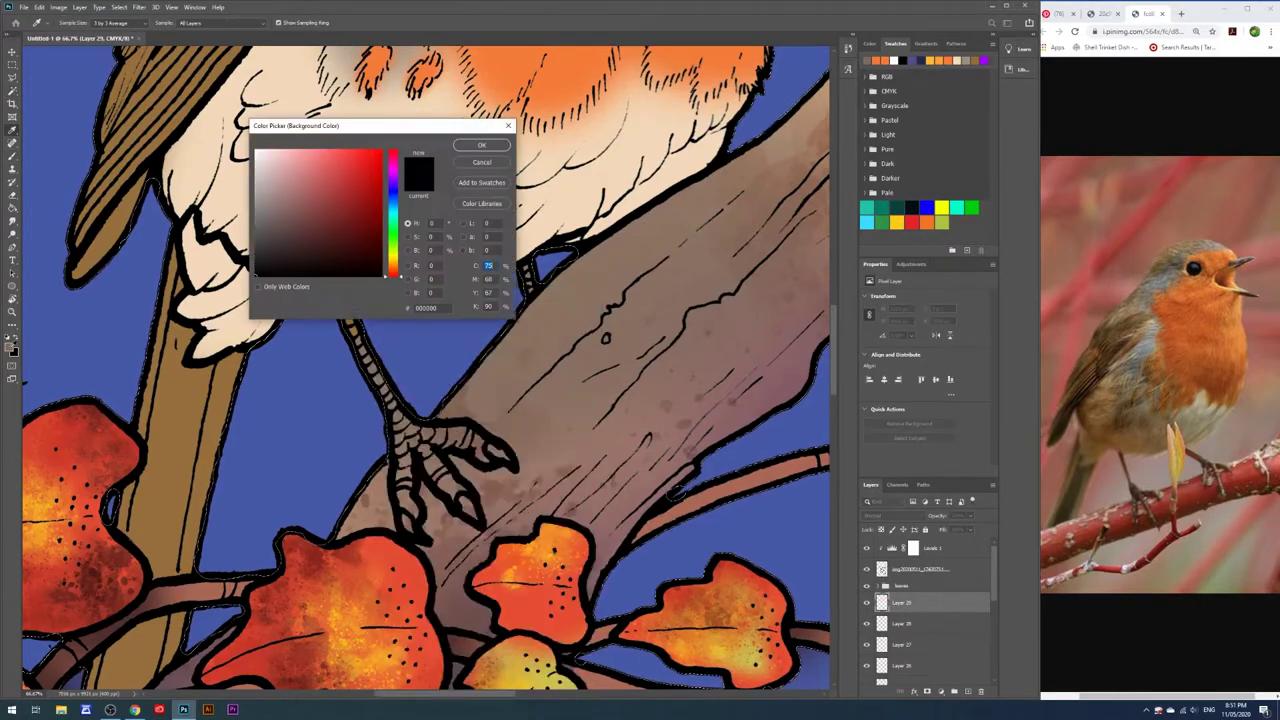
{"action": "left_click", "coordinate": [482, 145]}
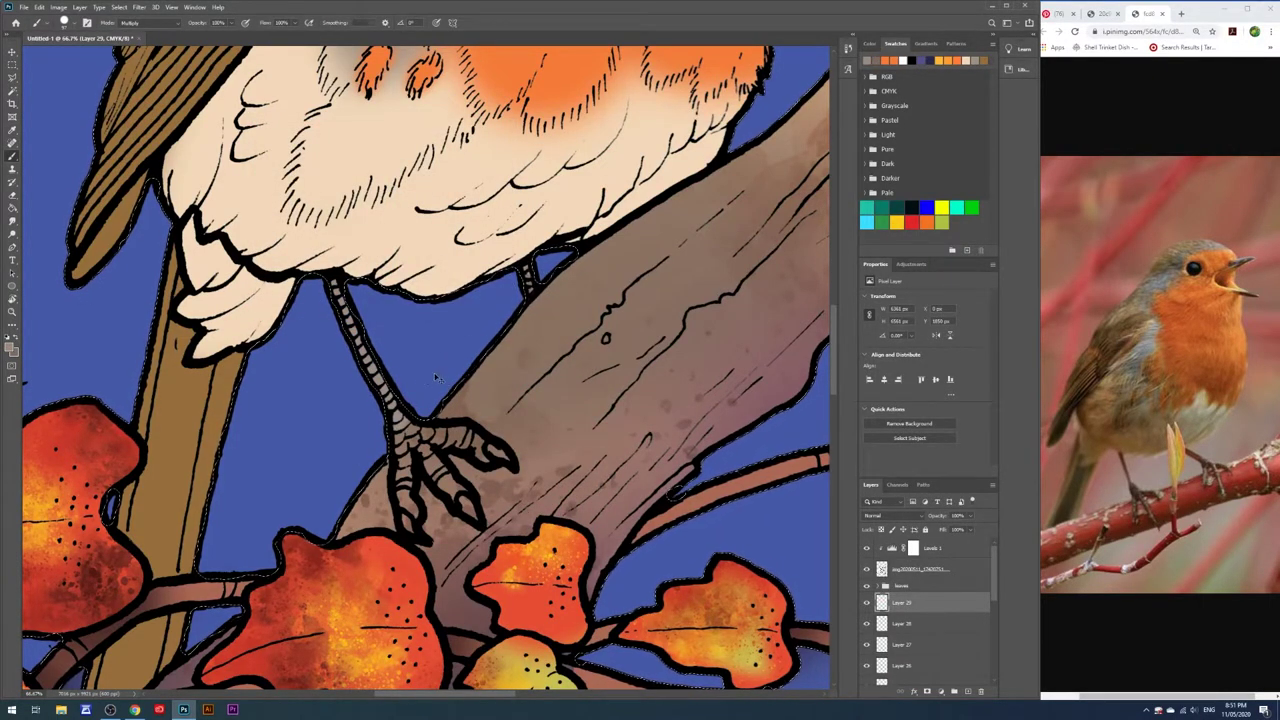
{"action": "mouse_move", "coordinate": [398, 490]}
{"action": "left_mouse_down"}
{"action": "mouse_move", "coordinate": [445, 515]}
{"action": "mouse_move", "coordinate": [500, 445]}
{"action": "mouse_move", "coordinate": [485, 380]}
{"action": "left_mouse_up"}
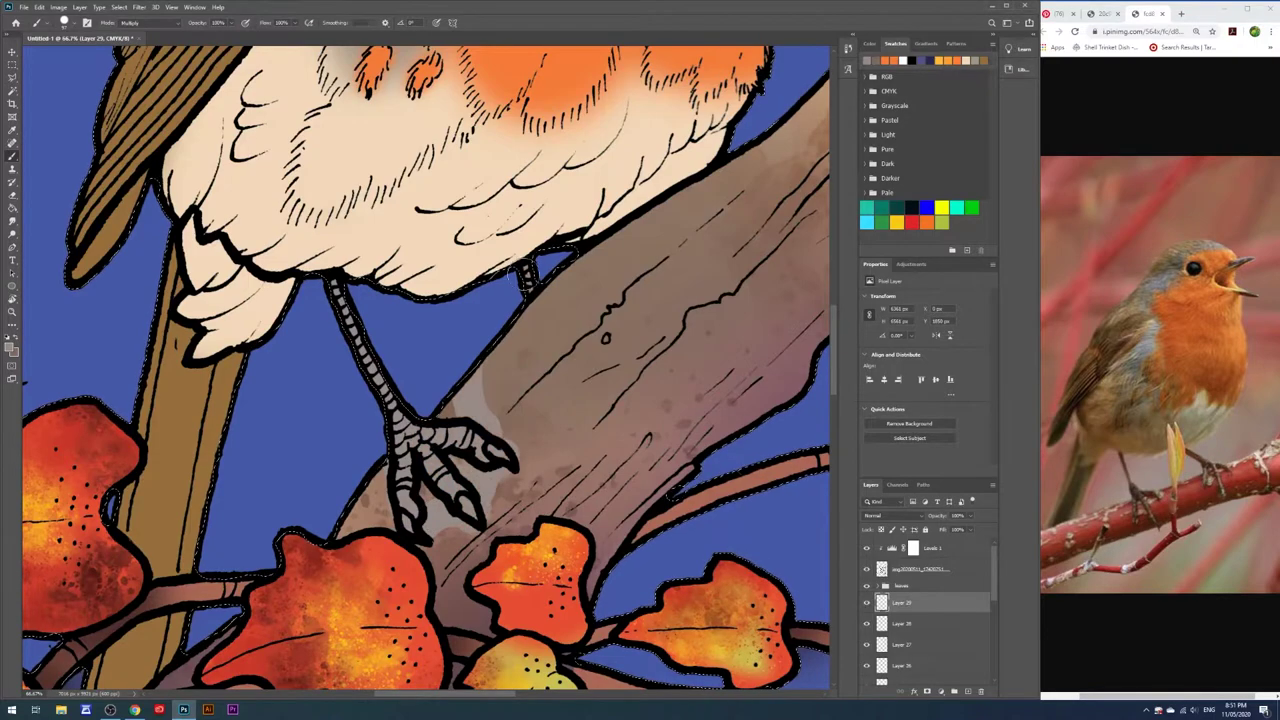
Erase some of the light paint just below the robin's foot
{"action": "key", "text": "e"}
{"action": "right_click", "coordinate": [505, 285]}
{"action": "double_click", "coordinate": [600, 322]}
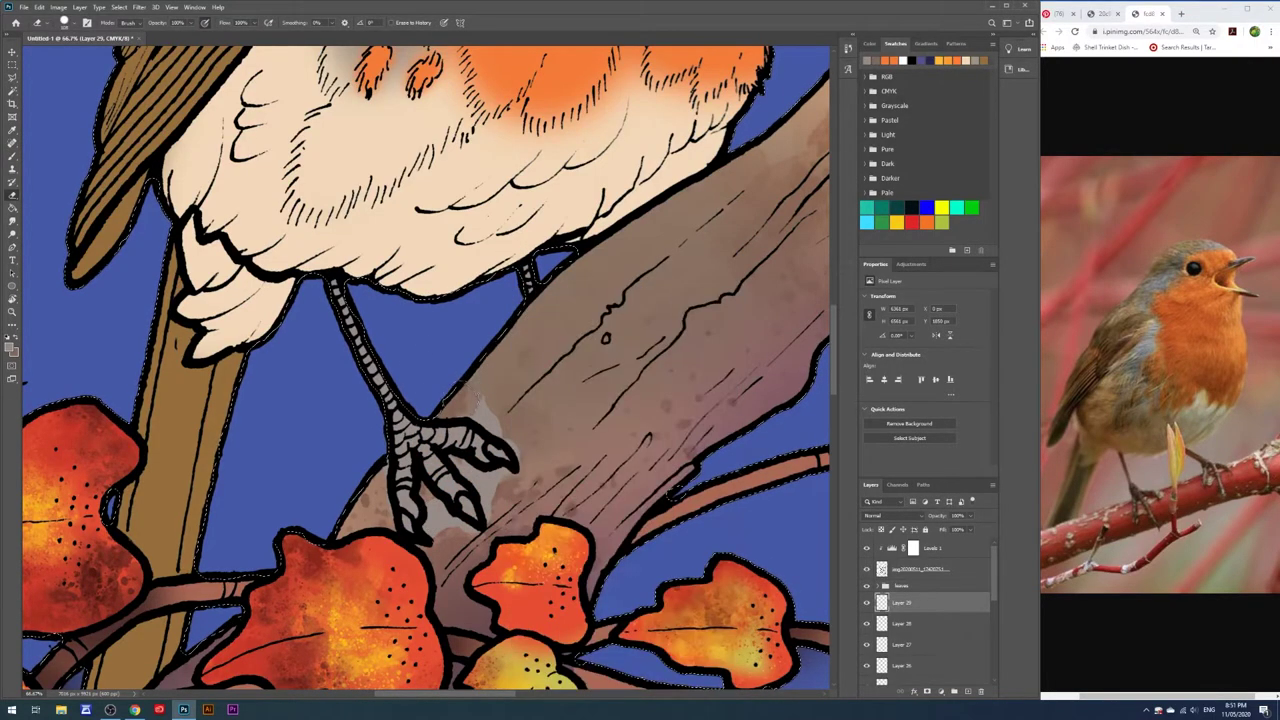
{"action": "left_click_drag", "start_coordinate": [514, 470], "coordinate": [497, 484]}
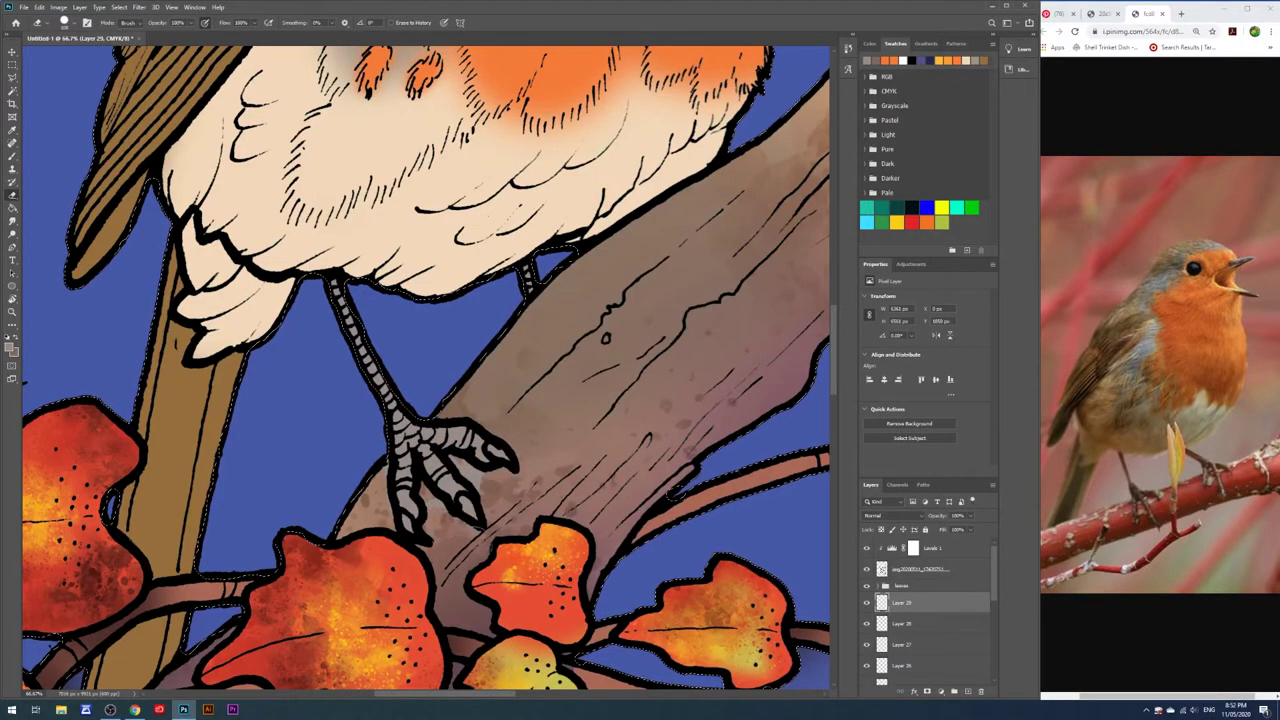
{"action": "right_click", "coordinate": [468, 460]}
{"action": "left_click", "coordinate": [480, 480]}
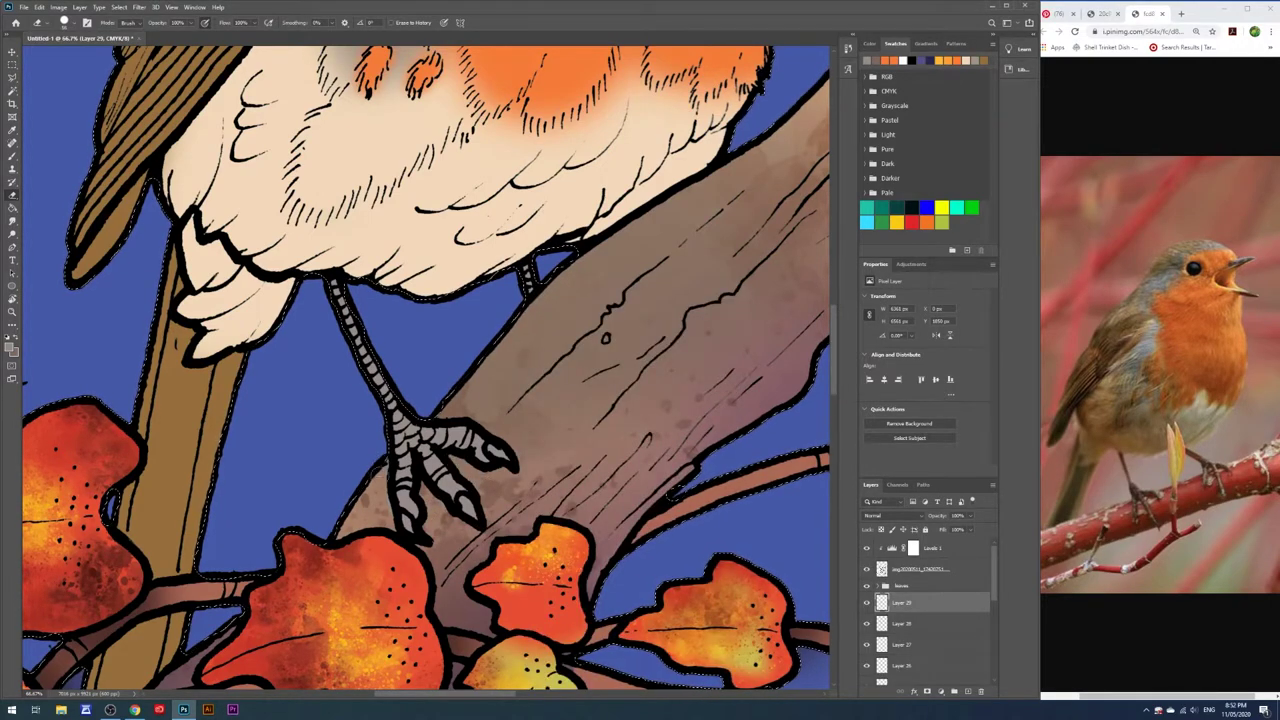
Revisit the foreground colour and brush tip settings, leaving them unchanged
{"action": "left_click", "coordinate": [10, 349]}
{"action": "left_click", "coordinate": [481, 145]}
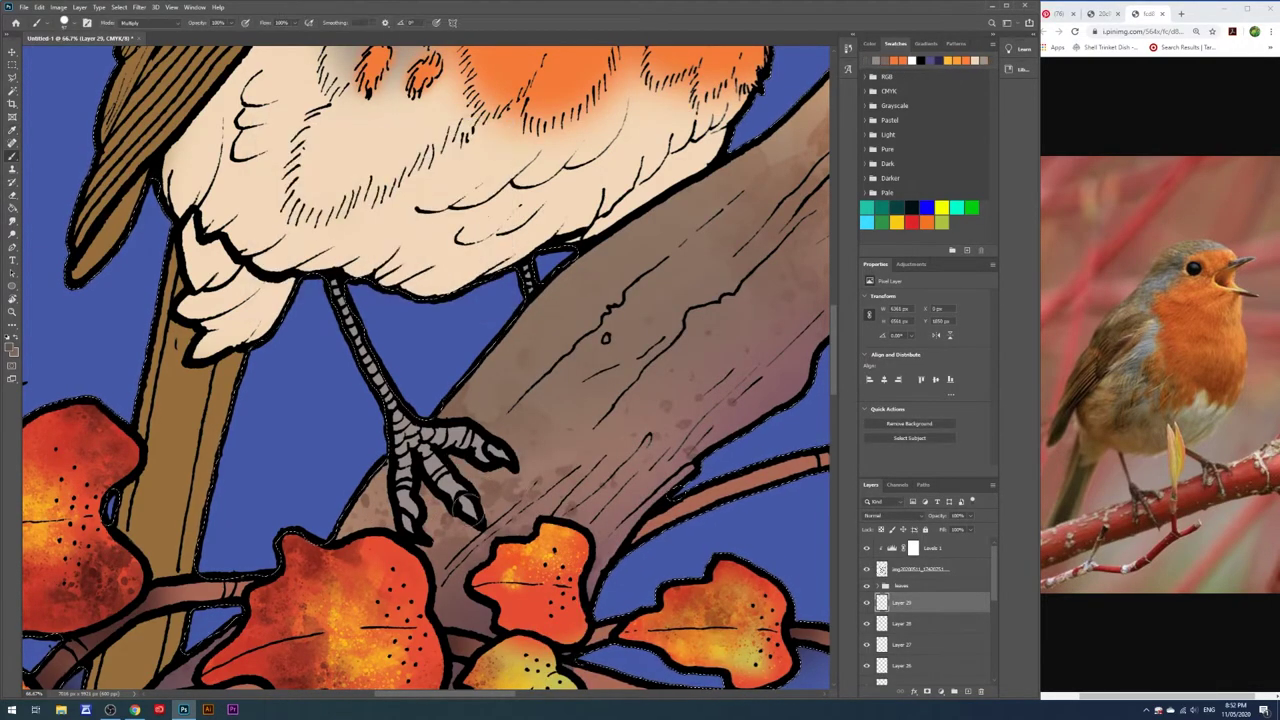
{"action": "right_click", "coordinate": [460, 485]}
{"action": "left_click", "coordinate": [465, 505]}
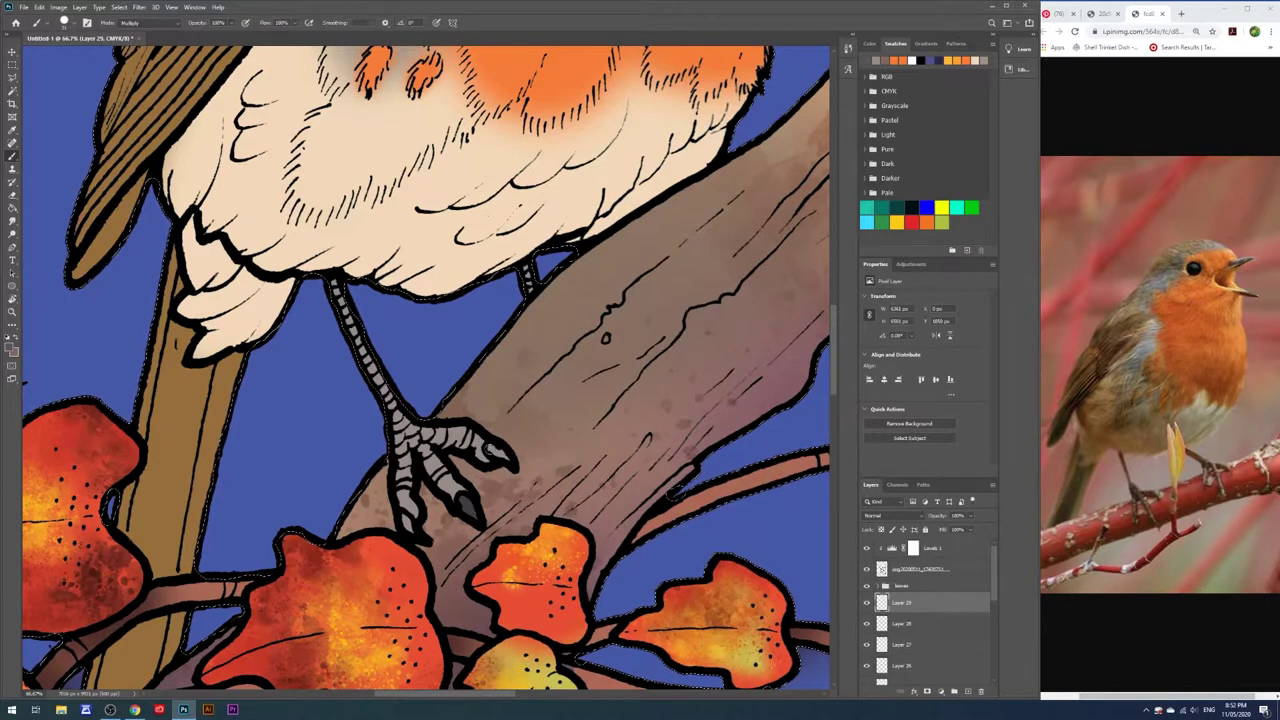
{"action": "right_click", "coordinate": [404, 312]}
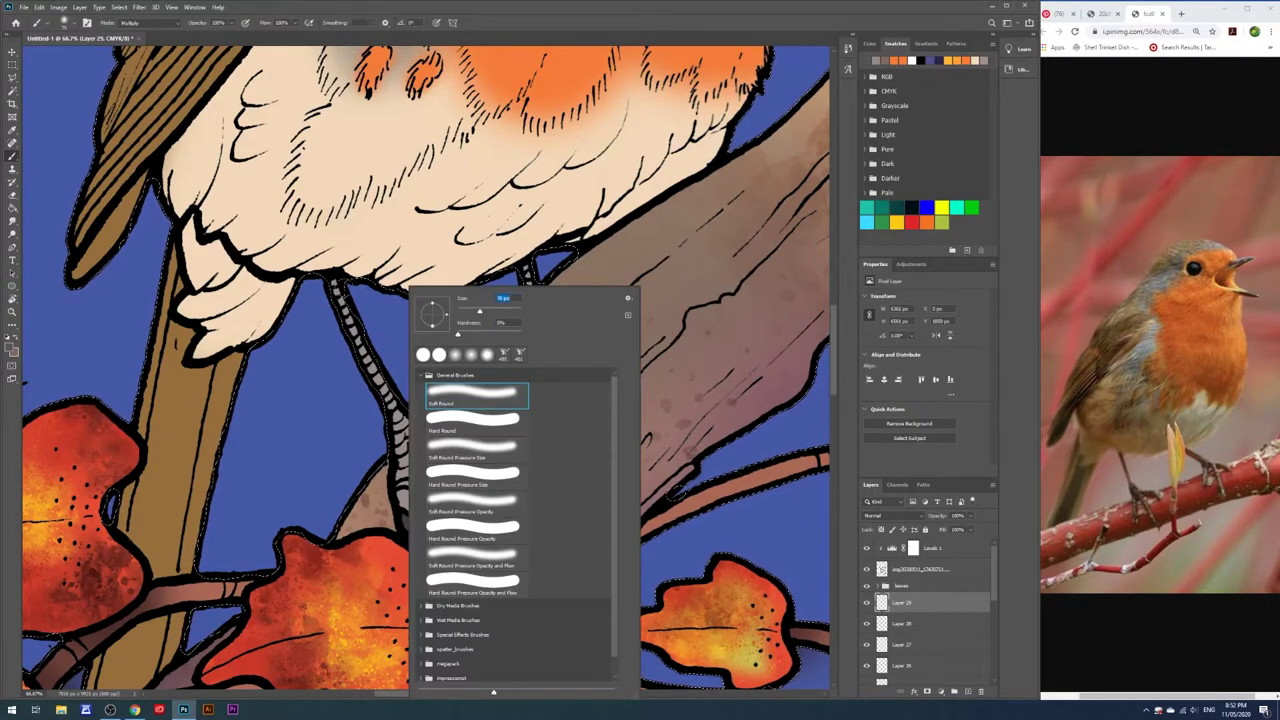
{"action": "key", "text": "Return"}
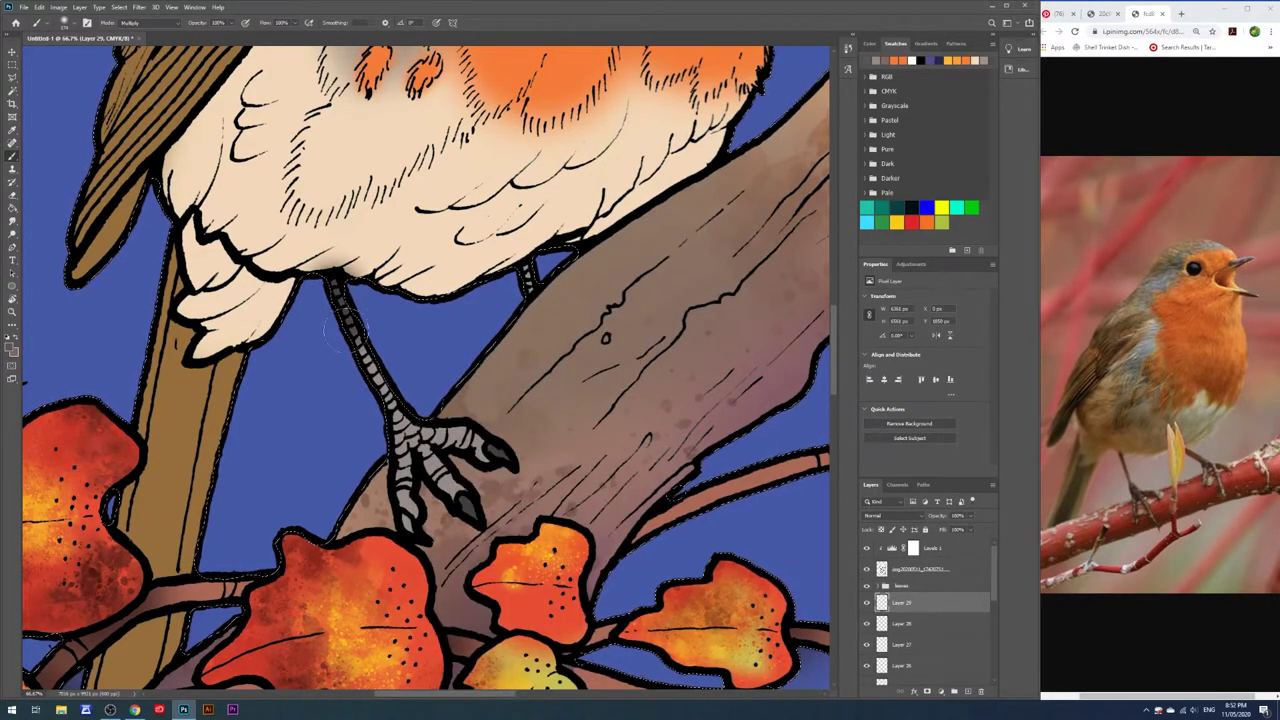
Check the eraser and brush tip choices, then fit the whole illustration in view
{"action": "key", "text": "e"}
{"action": "right_click", "coordinate": [560, 240]}
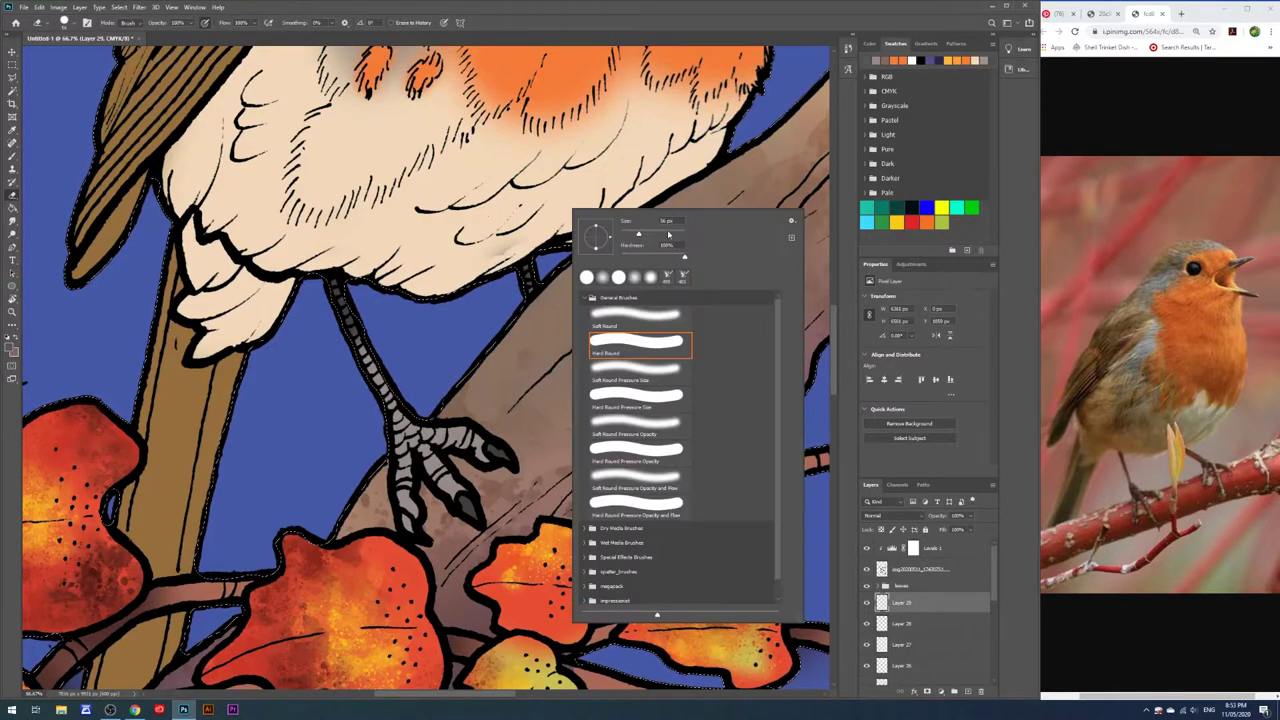
{"action": "key", "text": "Return"}
{"action": "key", "text": "b"}
{"action": "right_click", "coordinate": [535, 313]}
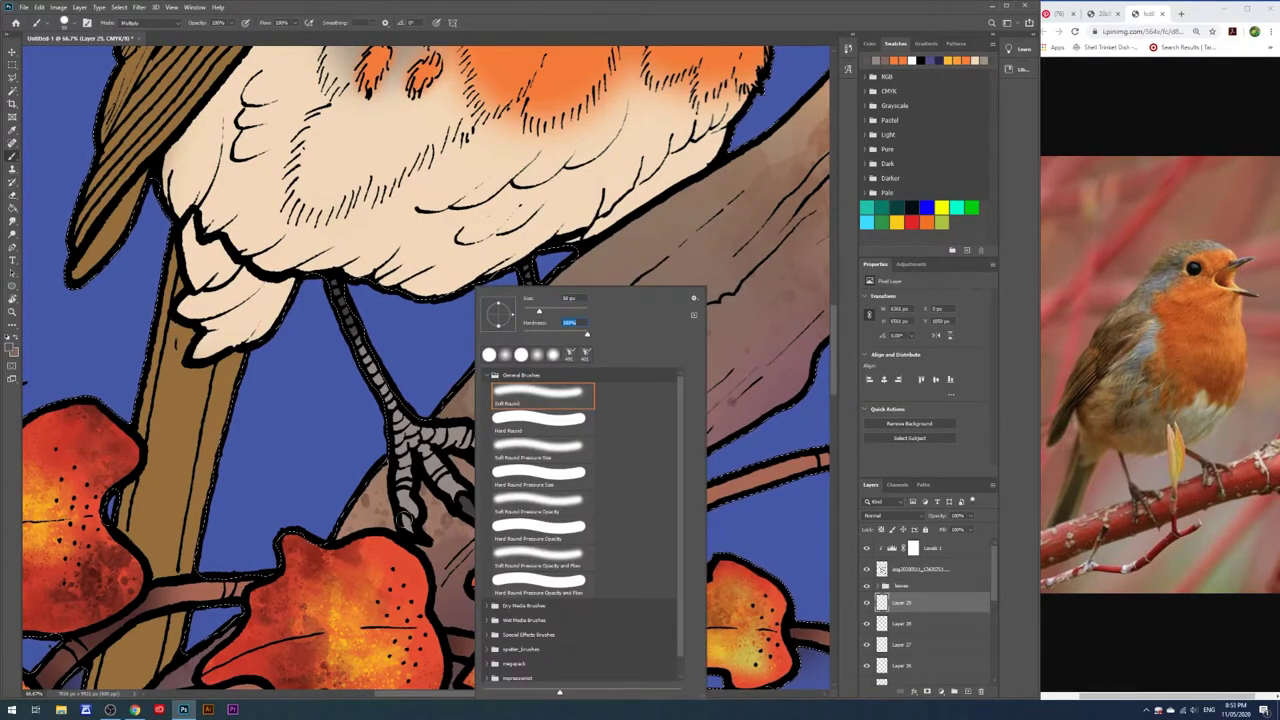
{"action": "key", "text": "Return"}
{"action": "key", "text": "ctrl+0"}
Shift a sampled breast orange to bright yellow for the beak
{"action": "key", "text": "m"}
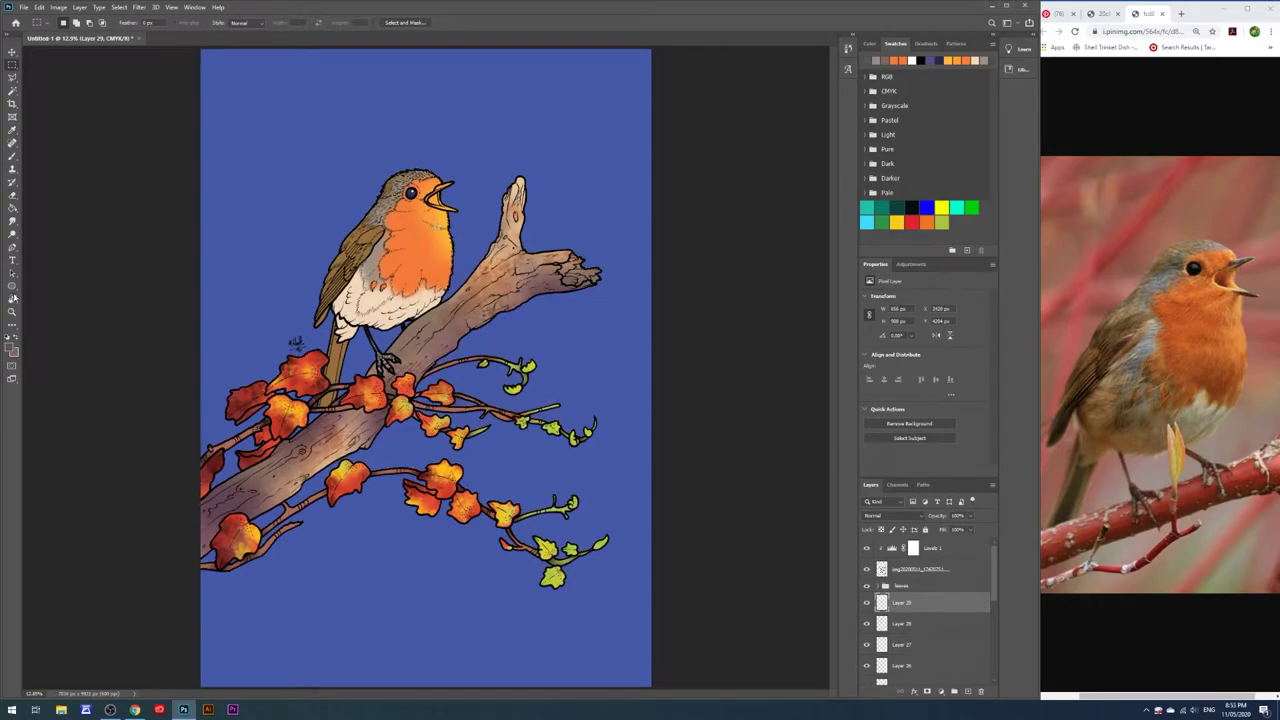
{"action": "key", "text": "i"}
{"action": "scroll", "coordinate": [443, 182], "scroll_direction": "up", "scroll_amount": 5}
{"action": "left_click", "coordinate": [12, 345]}
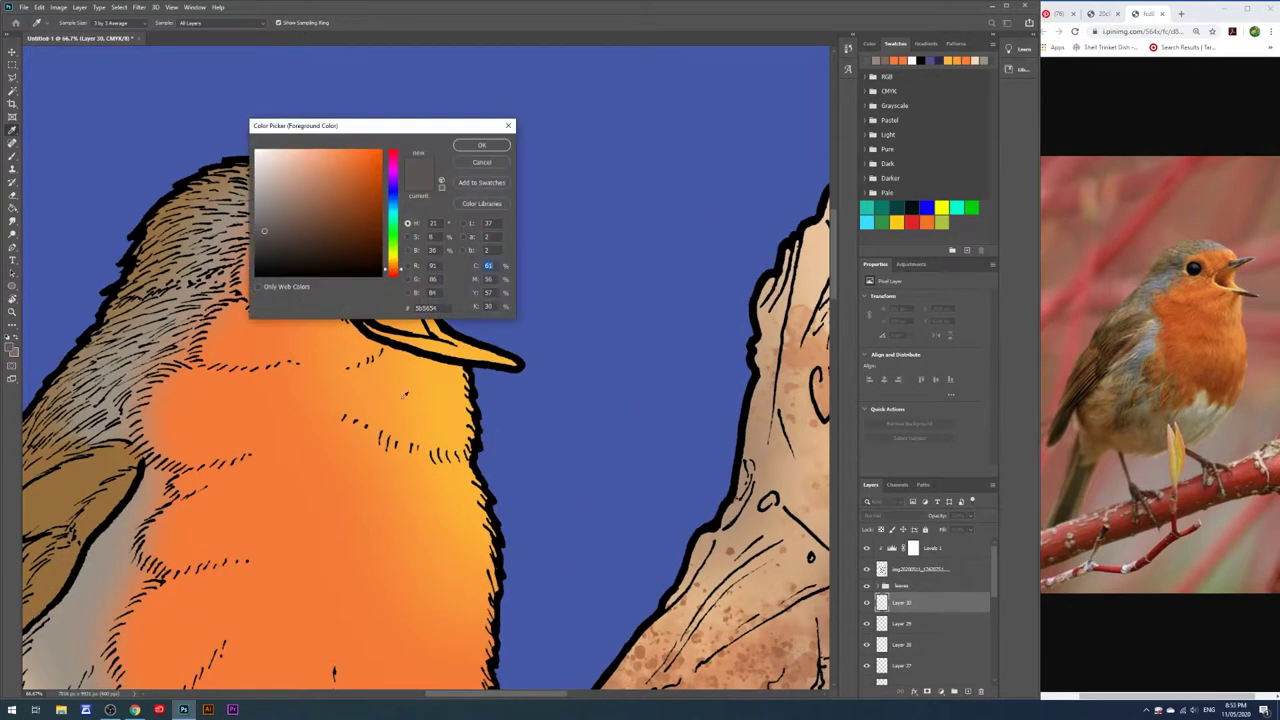
{"action": "left_click", "coordinate": [378, 153]}
{"action": "left_click_drag", "start_coordinate": [393, 268], "coordinate": [393, 254]}
{"action": "left_click", "coordinate": [481, 145]}
Select inside the line art and paint the upper and lower beak yellow
{"action": "scroll", "coordinate": [928, 635], "scroll_direction": "down", "scroll_amount": 5}
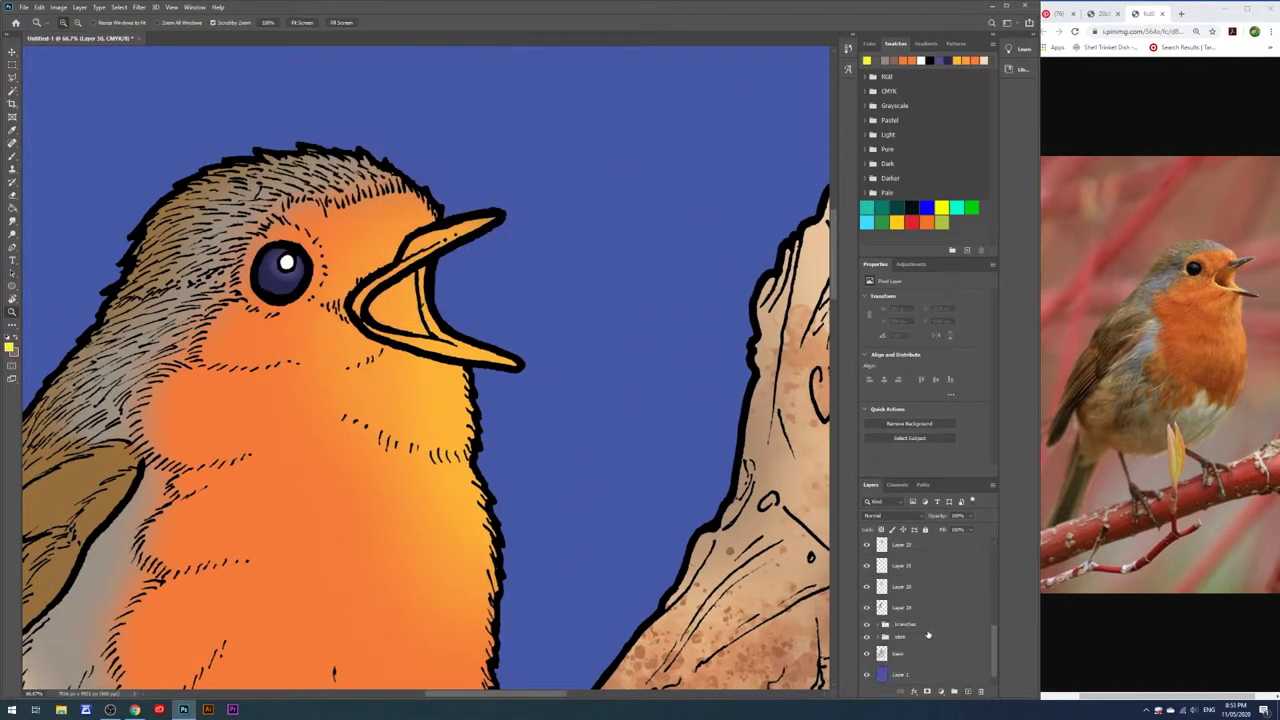
{"action": "left_click", "coordinate": [881, 653], "text": "ctrl"}
{"action": "key", "text": "b"}
{"action": "scroll", "coordinate": [928, 630], "scroll_direction": "up", "scroll_amount": 5}
{"action": "left_click_drag", "start_coordinate": [357, 298], "coordinate": [515, 362]}
{"action": "left_click_drag", "start_coordinate": [410, 250], "coordinate": [500, 215]}
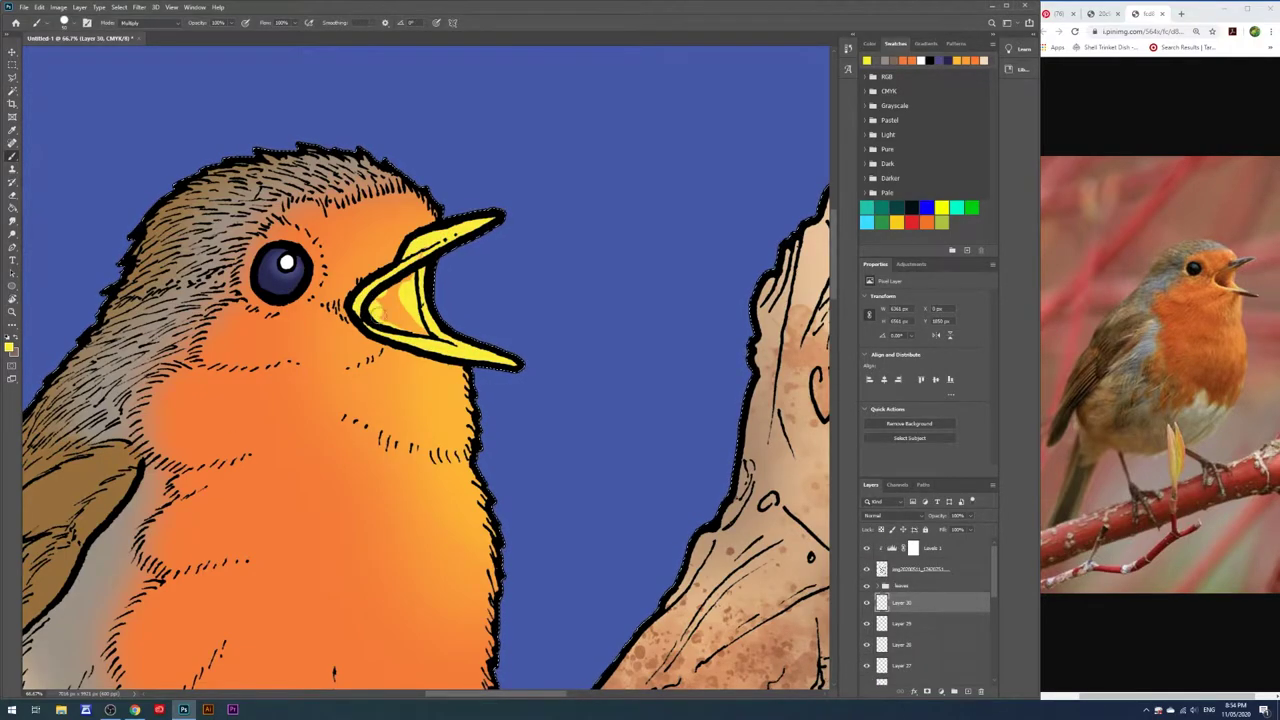
{"action": "left_click_drag", "start_coordinate": [395, 300], "coordinate": [393, 320]}
On a new layer, paint dark greenish shading inside the open mouth
{"action": "left_click", "coordinate": [10, 345]}
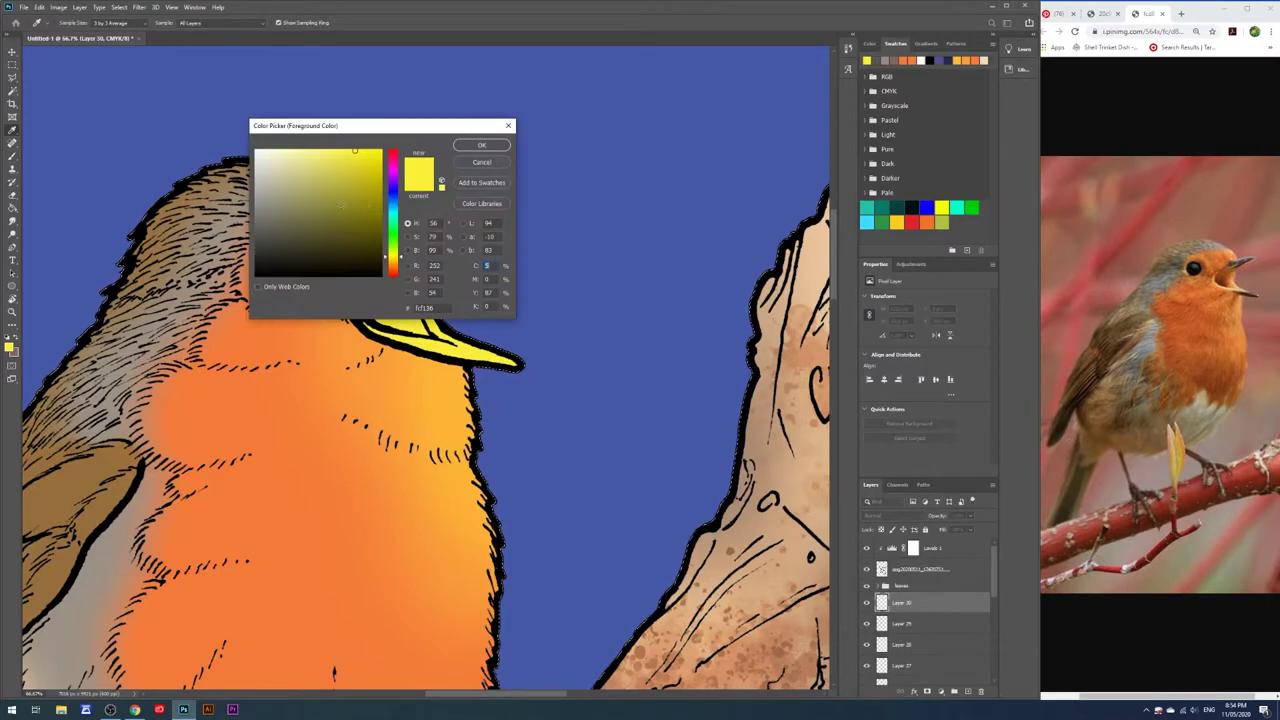
{"action": "left_click", "coordinate": [481, 145]}
{"action": "key", "text": "ctrl+shift+alt+n"}
{"action": "key", "text": "w"}
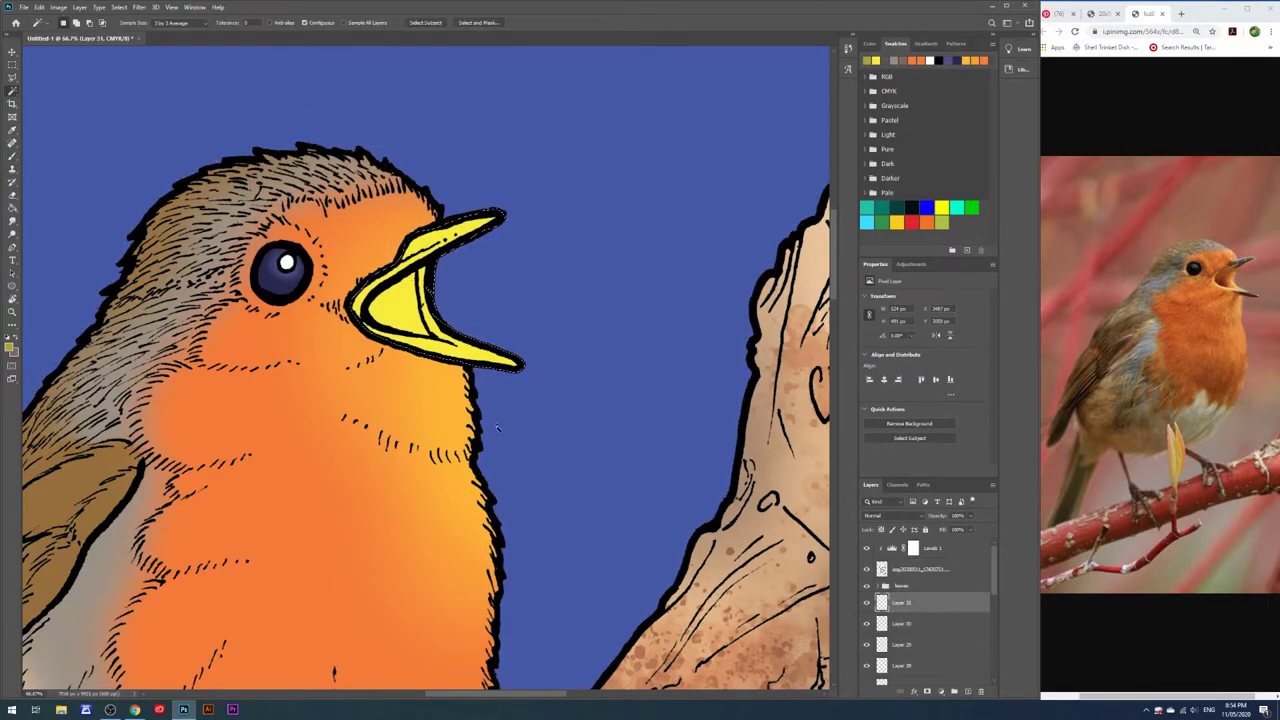
{"action": "key", "text": "b"}
{"action": "right_click", "coordinate": [450, 337]}
{"action": "key", "text": "Return"}
{"action": "left_click_drag", "start_coordinate": [392, 298], "coordinate": [405, 312]}
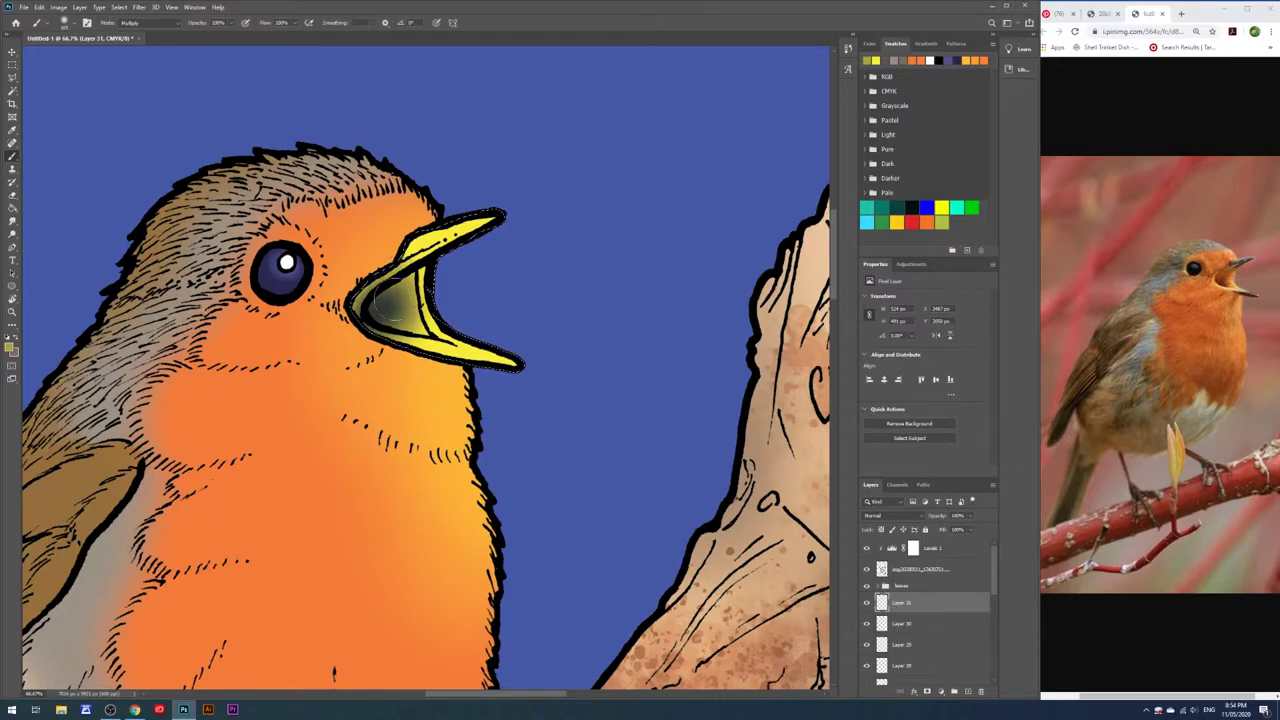
{"action": "left_click_drag", "start_coordinate": [392, 304], "coordinate": [418, 338]}
{"action": "key", "text": "e"}
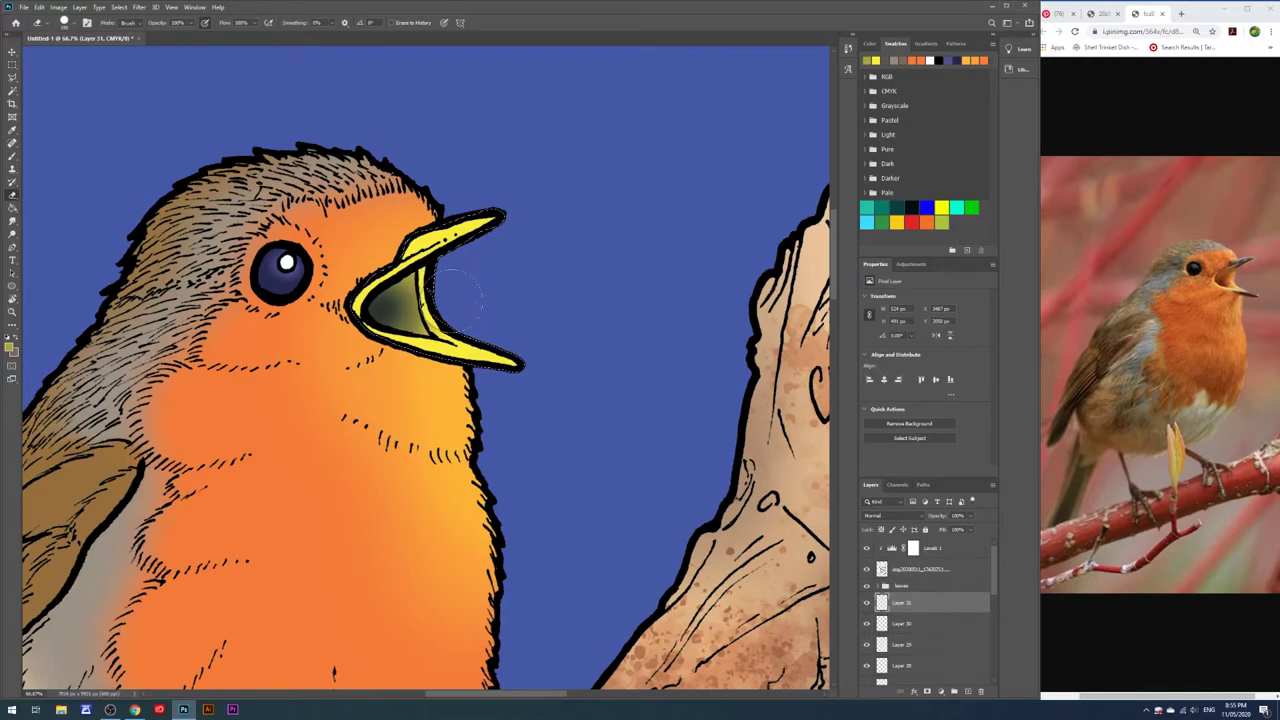
Shade the beak tip dark purple, then fit the illustration in view
{"action": "left_click", "coordinate": [10, 346]}
{"action": "left_click", "coordinate": [491, 200]}
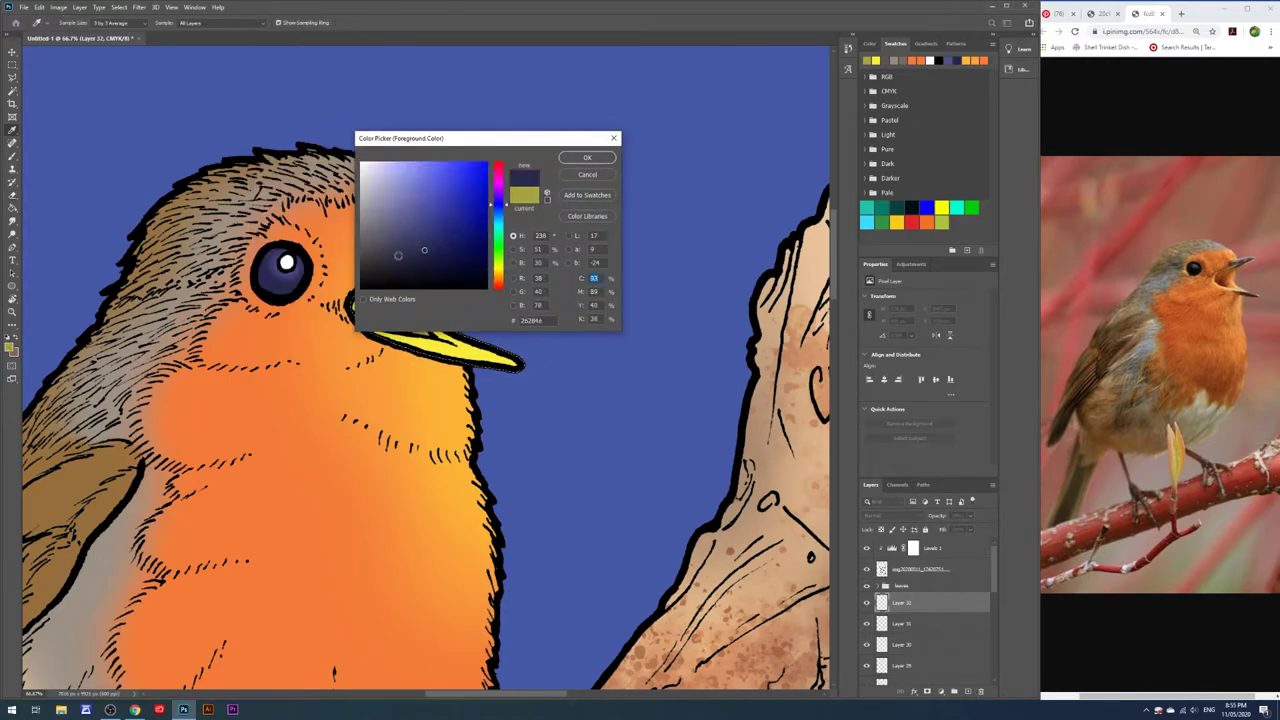
{"action": "left_click", "coordinate": [586, 152]}
{"action": "key", "text": "b"}
{"action": "left_click_drag", "start_coordinate": [470, 228], "coordinate": [498, 216]}
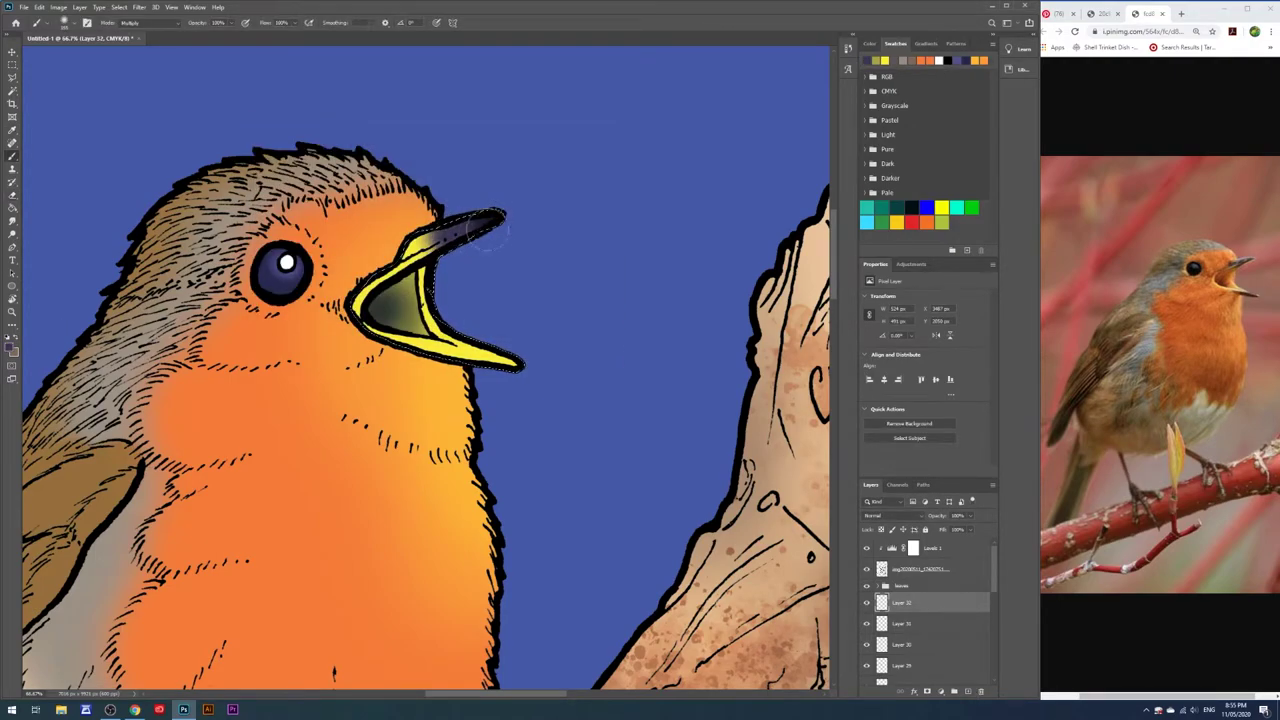
{"action": "key", "text": "e"}
{"action": "right_click", "coordinate": [541, 274]}
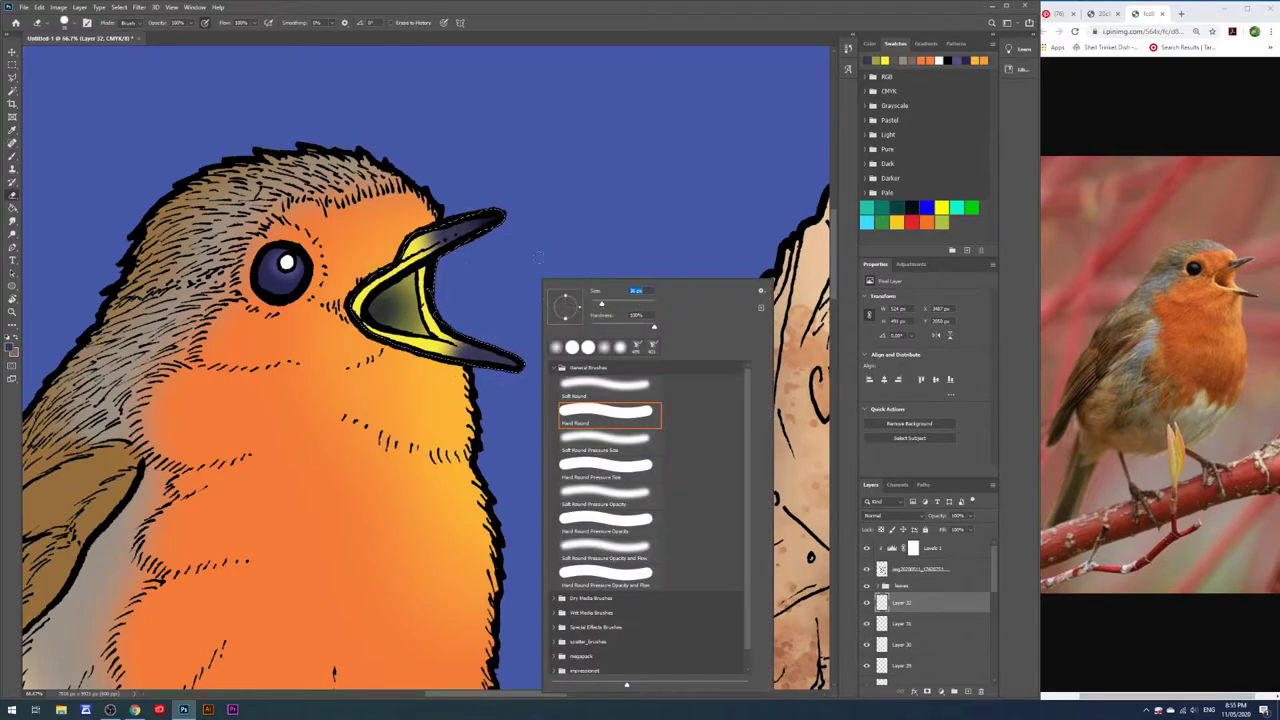
{"action": "key", "text": "Escape"}
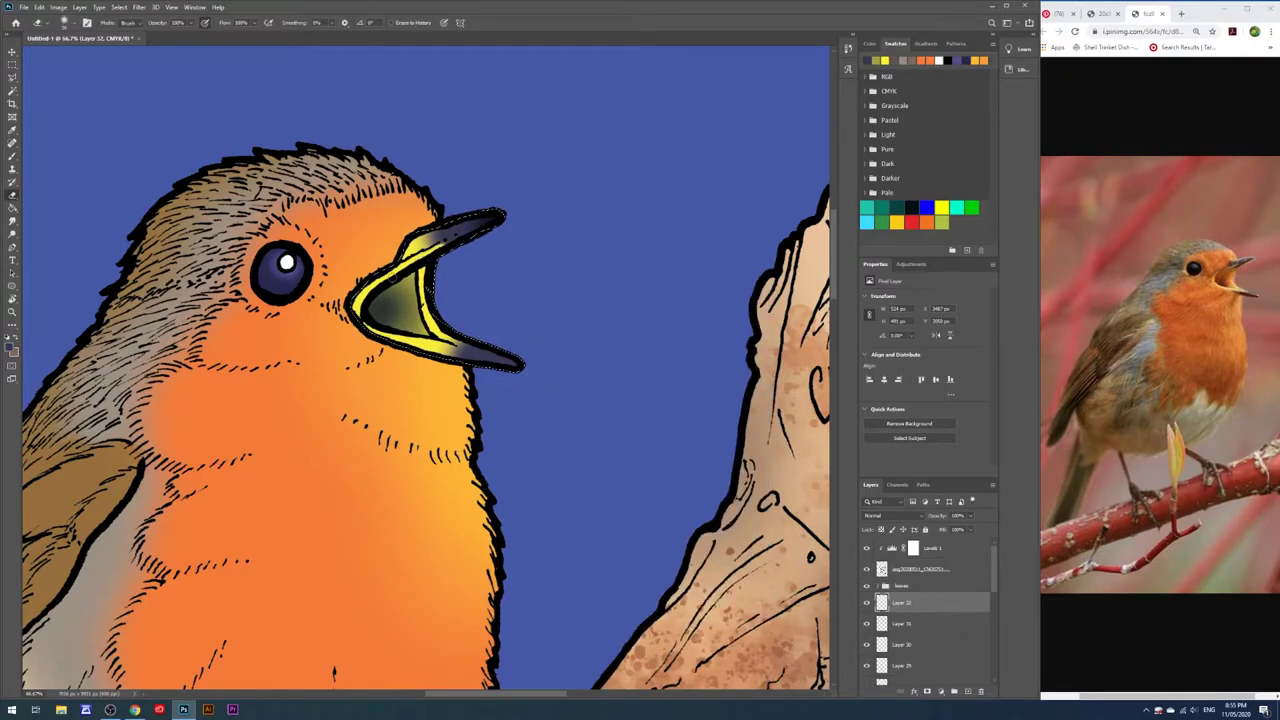
{"action": "key", "text": "m"}
{"action": "key", "text": "ctrl+0"}
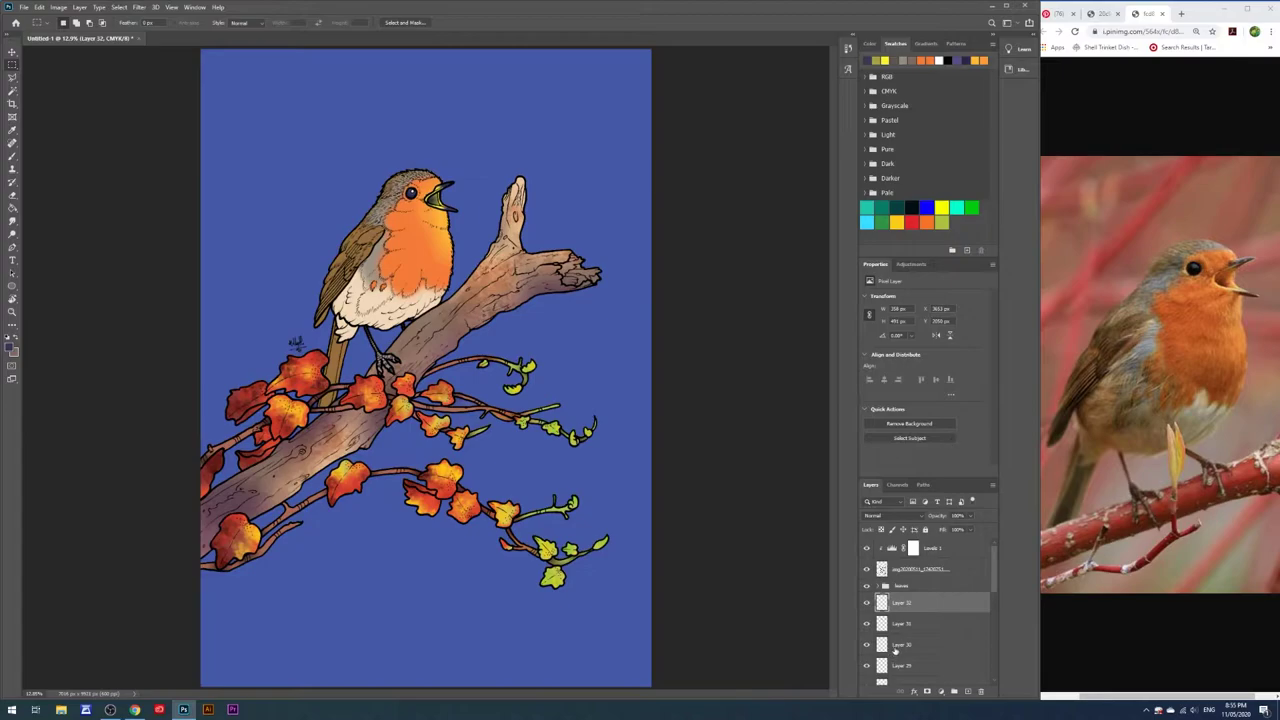
Add a Hue/Saturation adjustment above Layer 30 and adjust its saturation
{"action": "left_click", "coordinate": [895, 646]}
{"action": "left_click", "coordinate": [941, 691]}
{"action": "left_click_drag", "start_coordinate": [924, 356], "coordinate": [910, 356]}
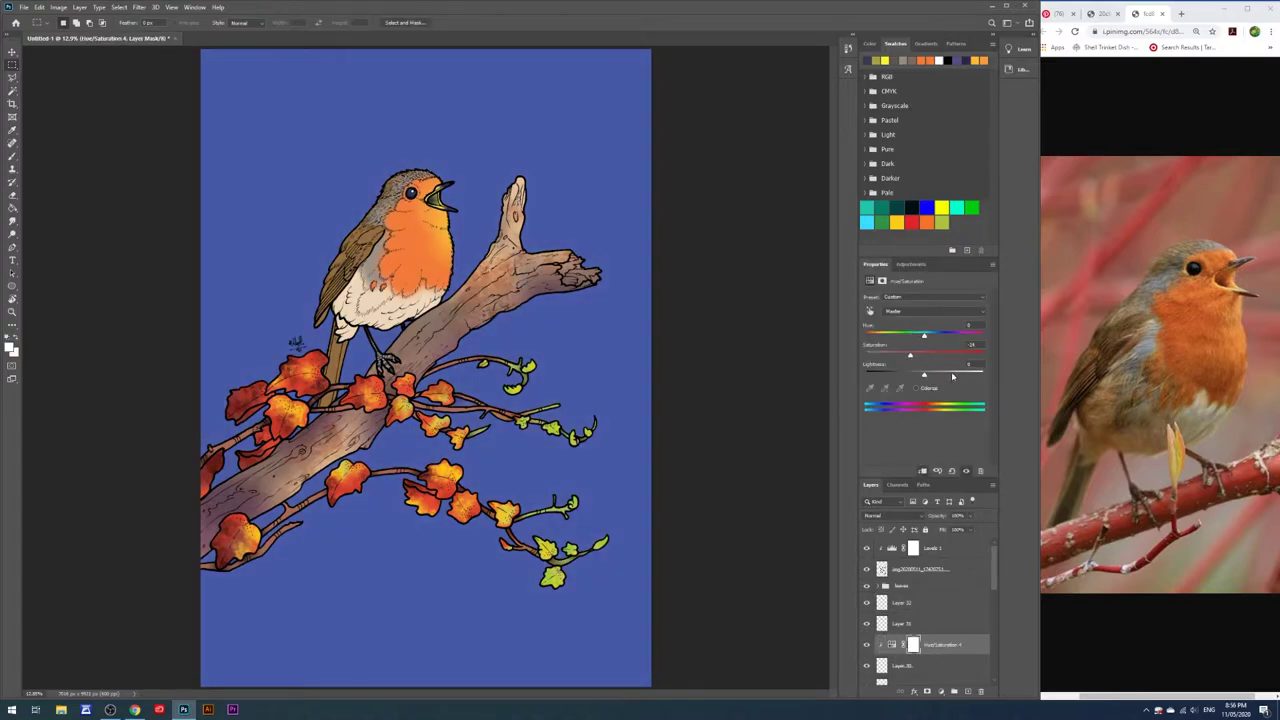
Add a new layer above Layer 32 and set the foreground colour to red
{"action": "left_click", "coordinate": [913, 610]}
{"action": "key", "text": "ctrl+shift+alt+n"}
{"action": "key", "text": "w"}
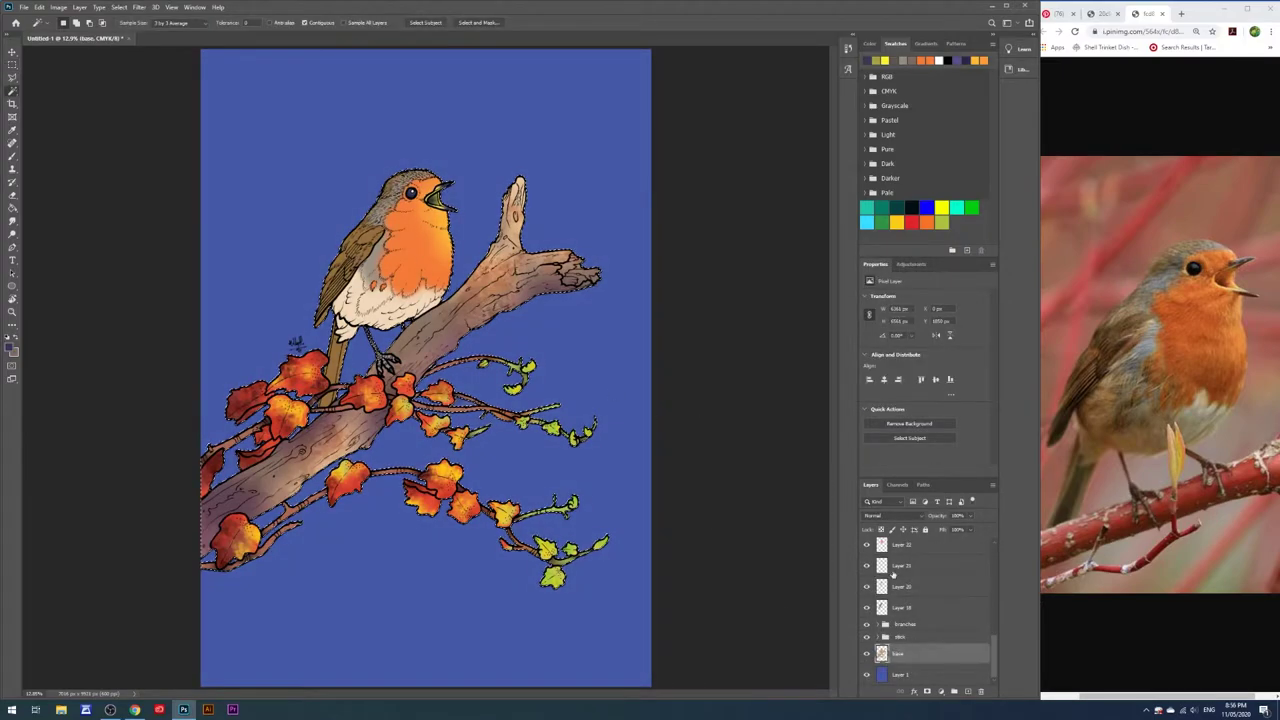
{"action": "left_click", "coordinate": [12, 347]}
{"action": "left_click_drag", "start_coordinate": [450, 141], "coordinate": [607, 284]}
{"action": "left_click", "coordinate": [660, 432]}
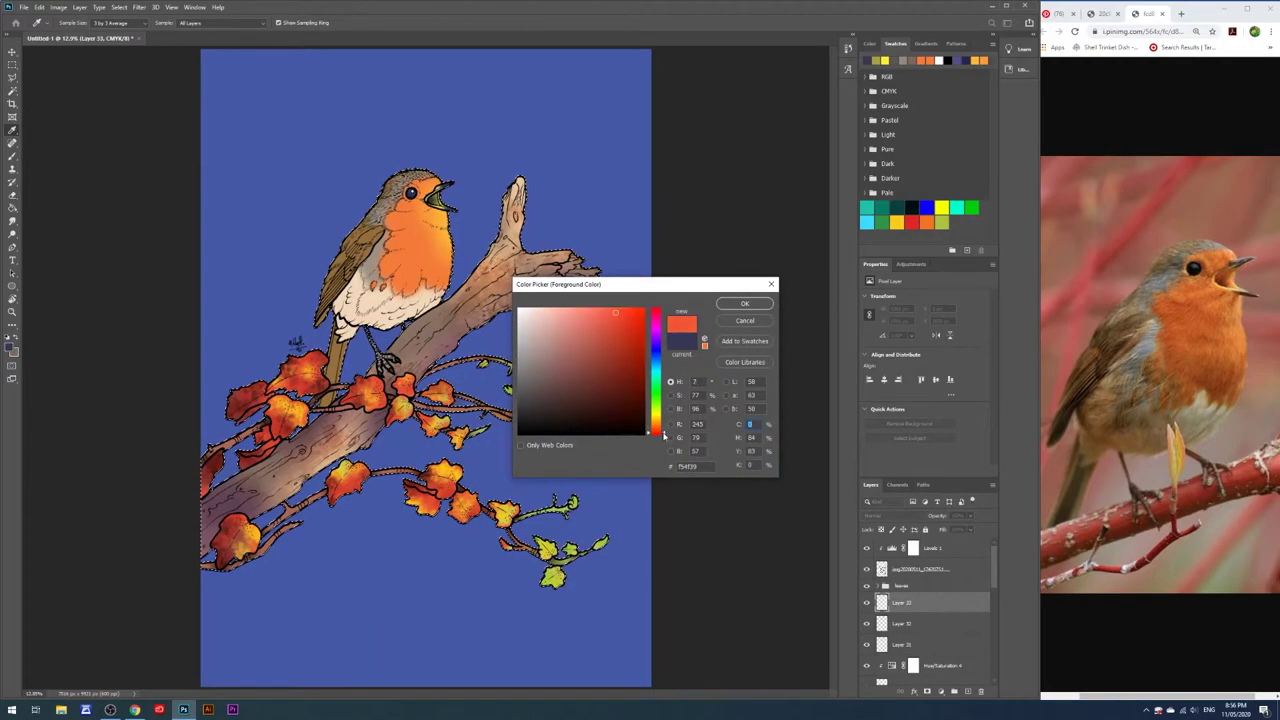
{"action": "key", "text": "Return"}
Zoom in on the robin's head and set up the brush on Layer 33
{"action": "key", "text": "b"}
{"action": "right_click", "coordinate": [536, 292]}
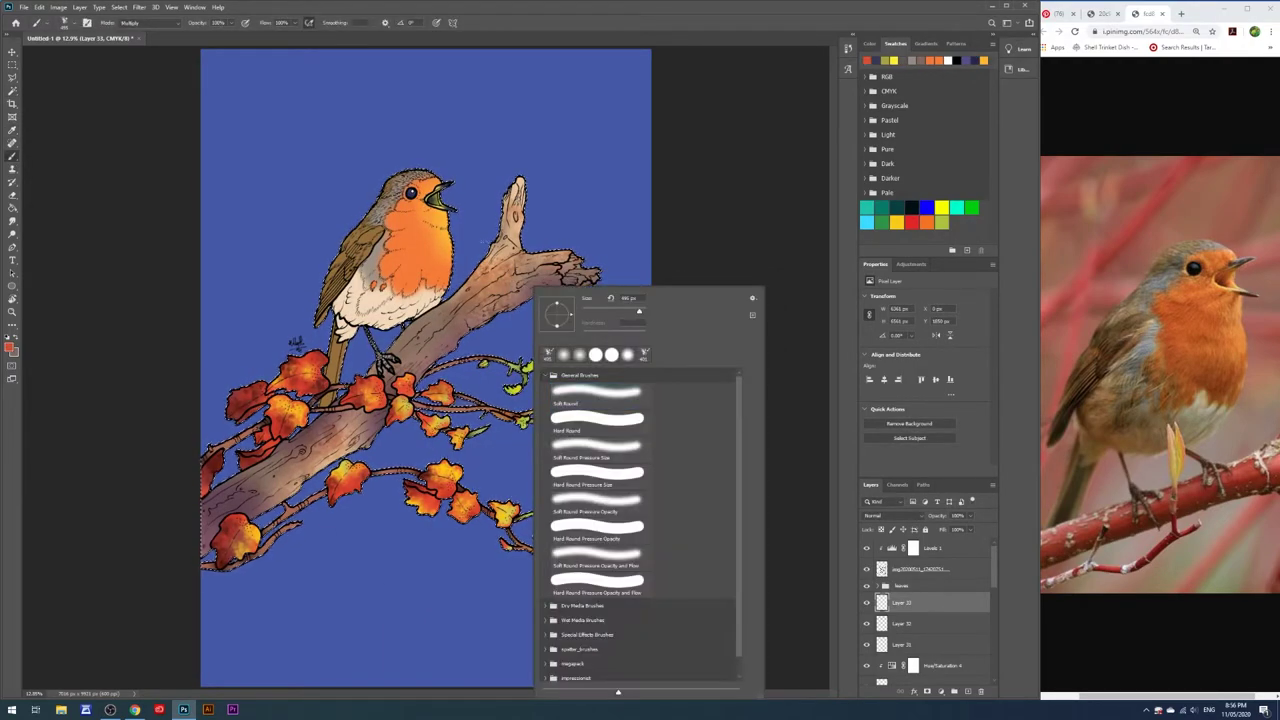
{"action": "key", "text": "Return"}
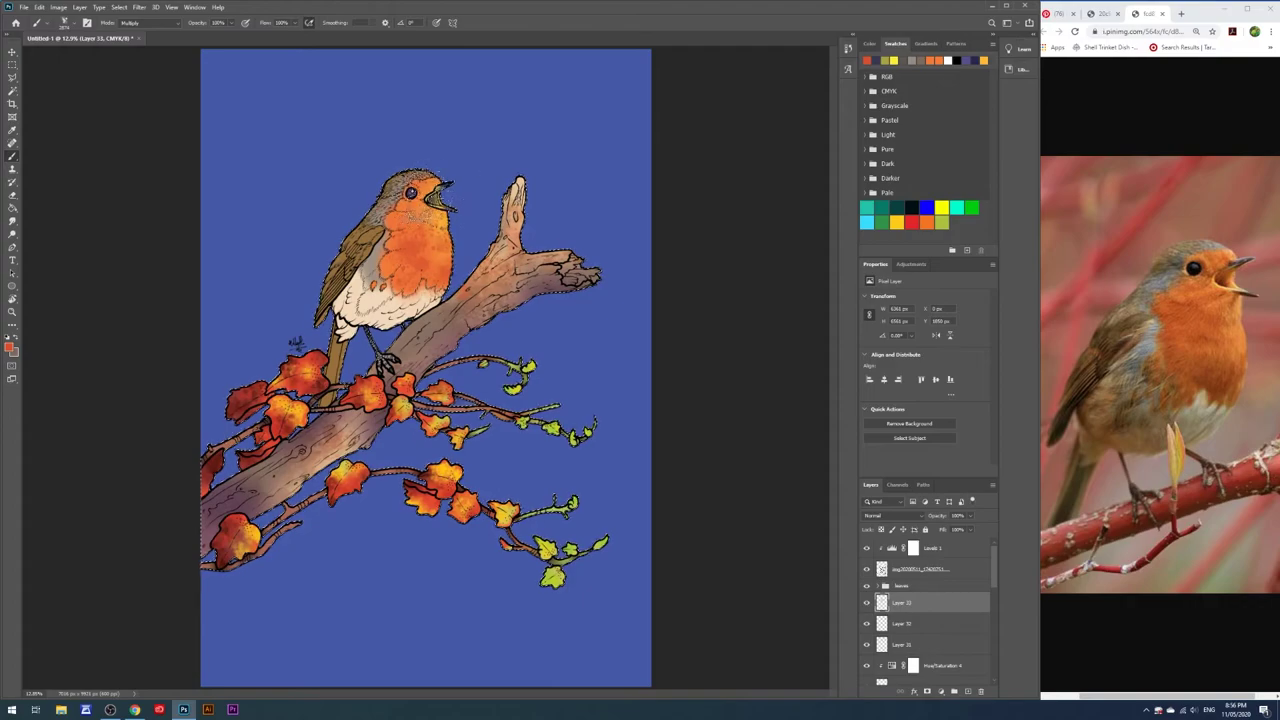
{"action": "left_click", "coordinate": [13, 313]}
{"action": "left_click", "coordinate": [400, 189]}
{"action": "key", "text": "w"}
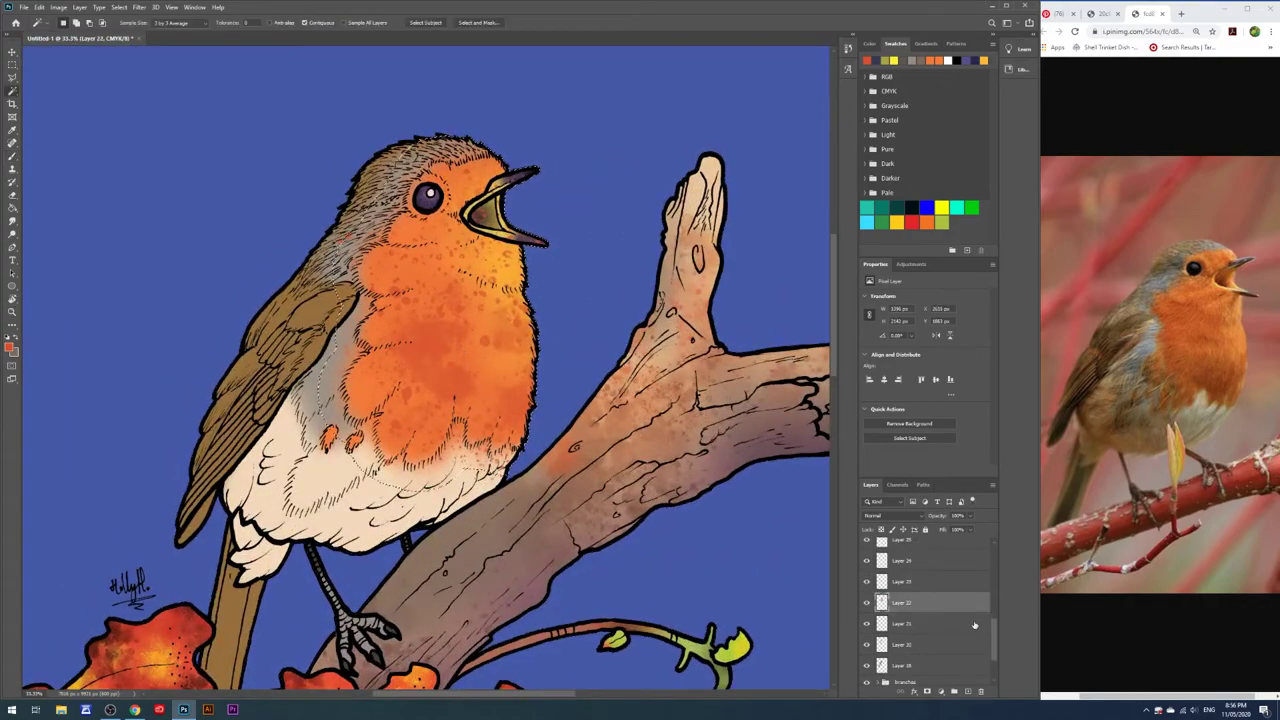
{"action": "left_click", "coordinate": [928, 604]}
{"action": "key", "text": "b"}
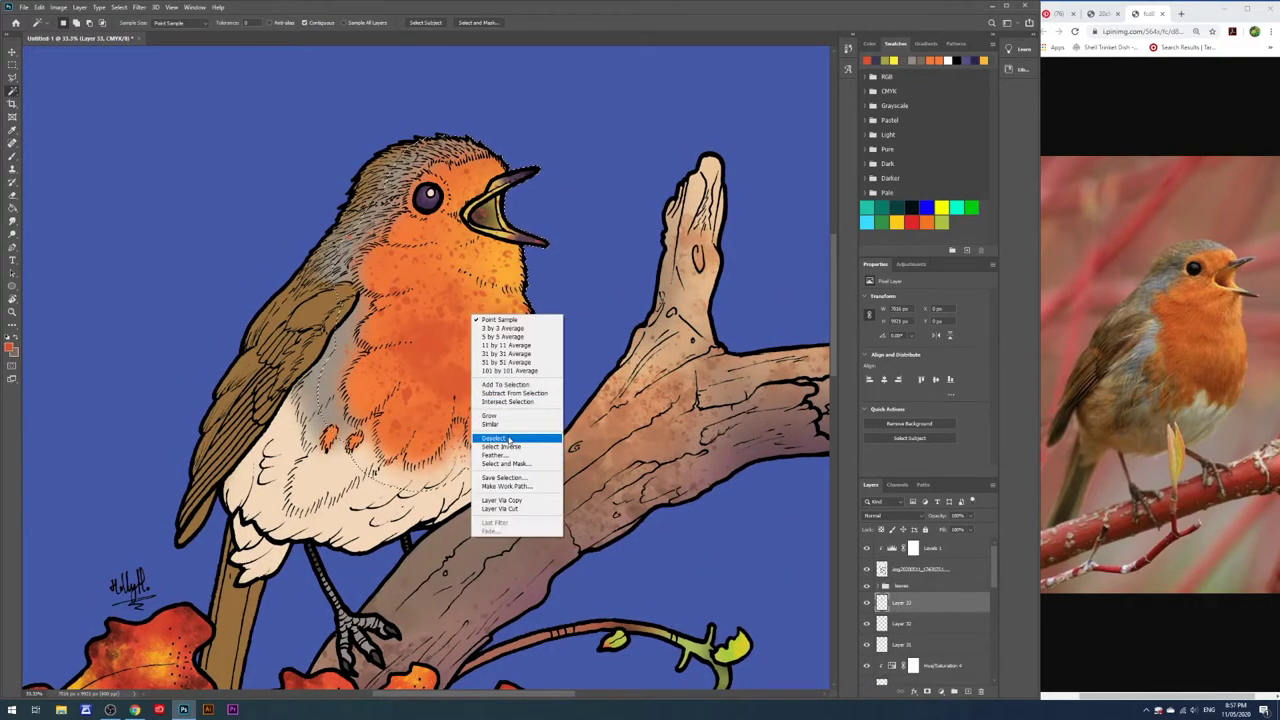
{"action": "right_click", "coordinate": [470, 313]}
{"action": "key", "text": "Return"}
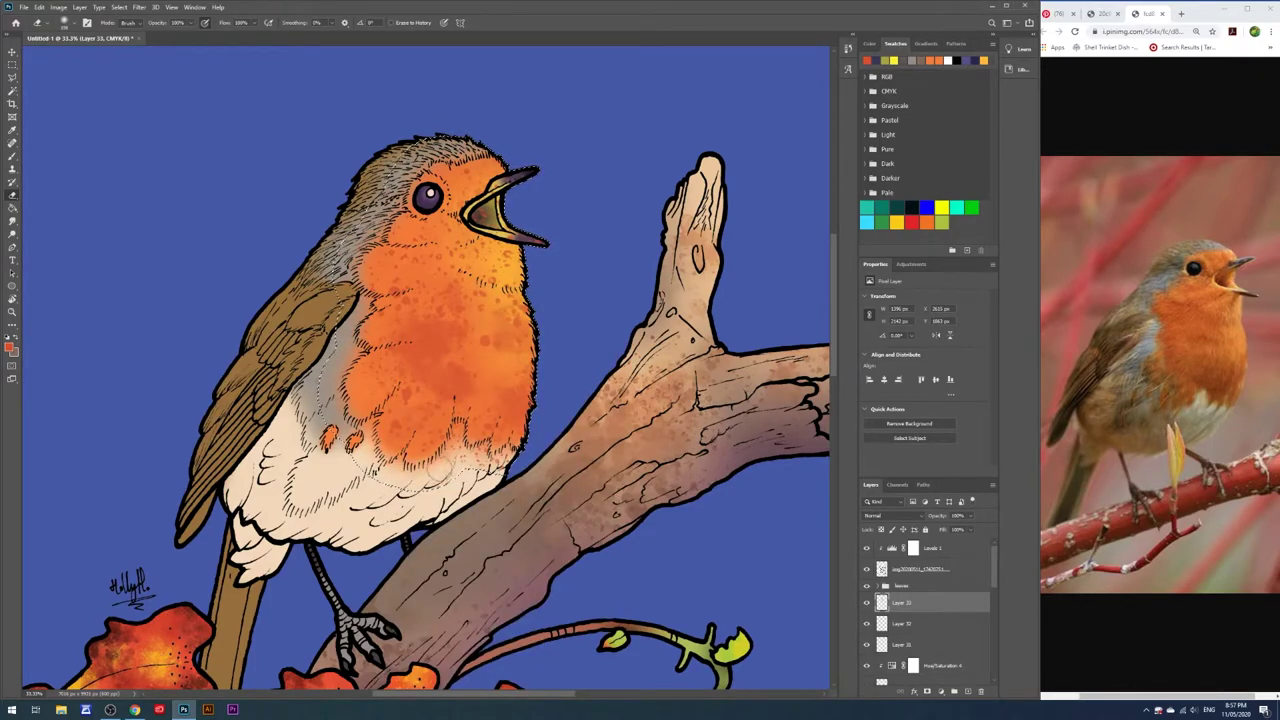
Move Layer 25 to a new position in the stack and fit the canvas on screen
{"action": "scroll", "coordinate": [923, 615], "scroll_direction": "down", "scroll_amount": 3}
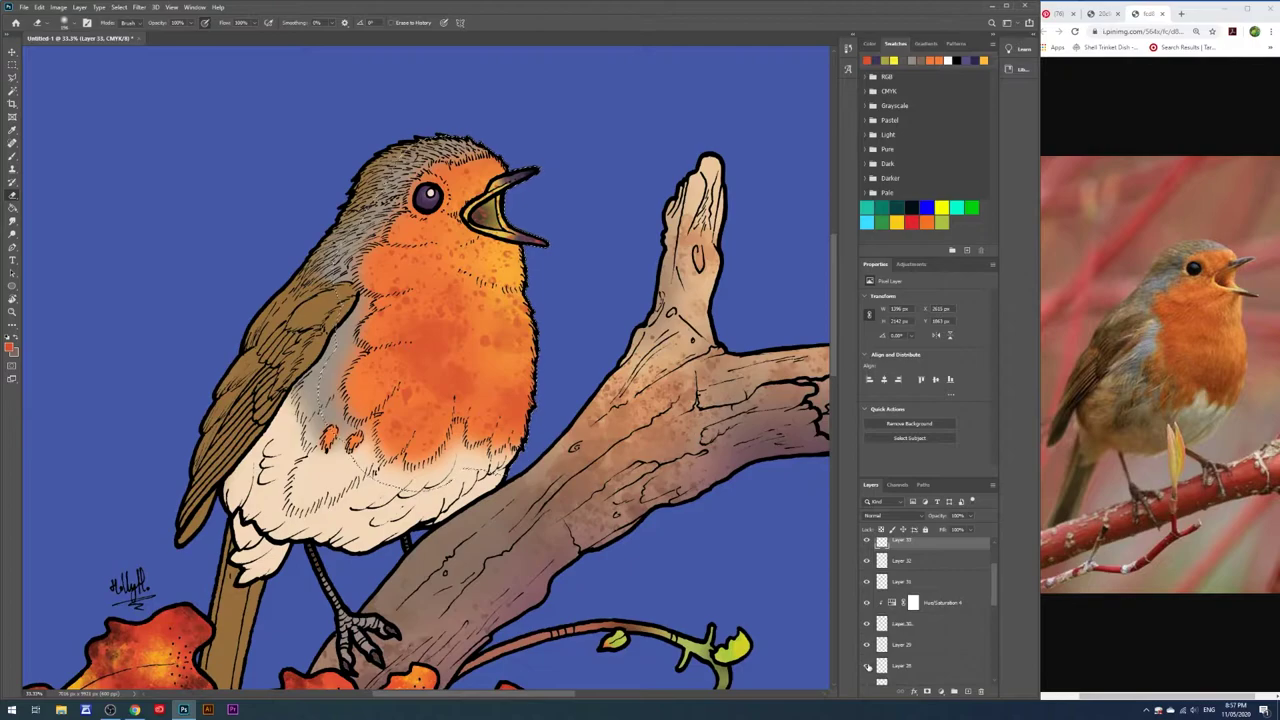
{"action": "scroll", "coordinate": [869, 666], "scroll_direction": "down", "scroll_amount": 2}
{"action": "scroll", "coordinate": [869, 666], "scroll_direction": "down", "scroll_amount": 2}
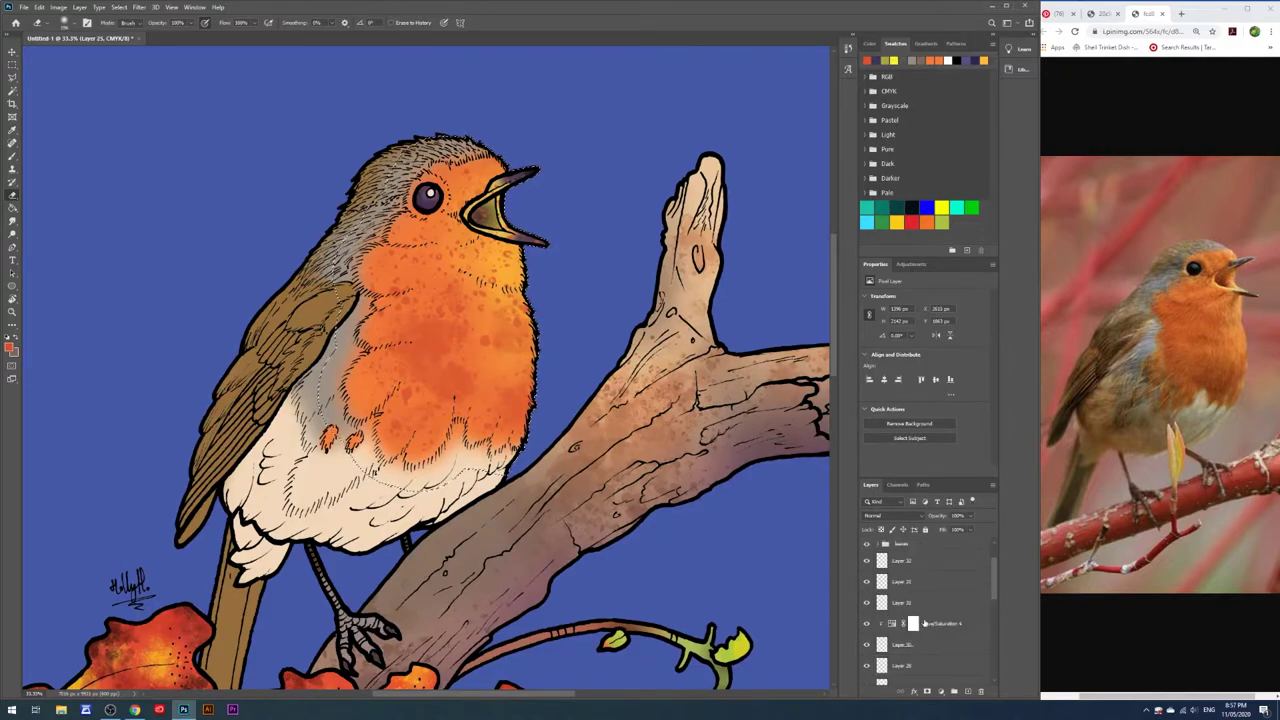
{"action": "mouse_move", "coordinate": [902, 611]}
{"action": "left_mouse_down"}
{"action": "mouse_move", "coordinate": [906, 601]}
{"action": "mouse_move", "coordinate": [866, 612]}
{"action": "left_mouse_up"}
{"action": "key", "text": "m"}
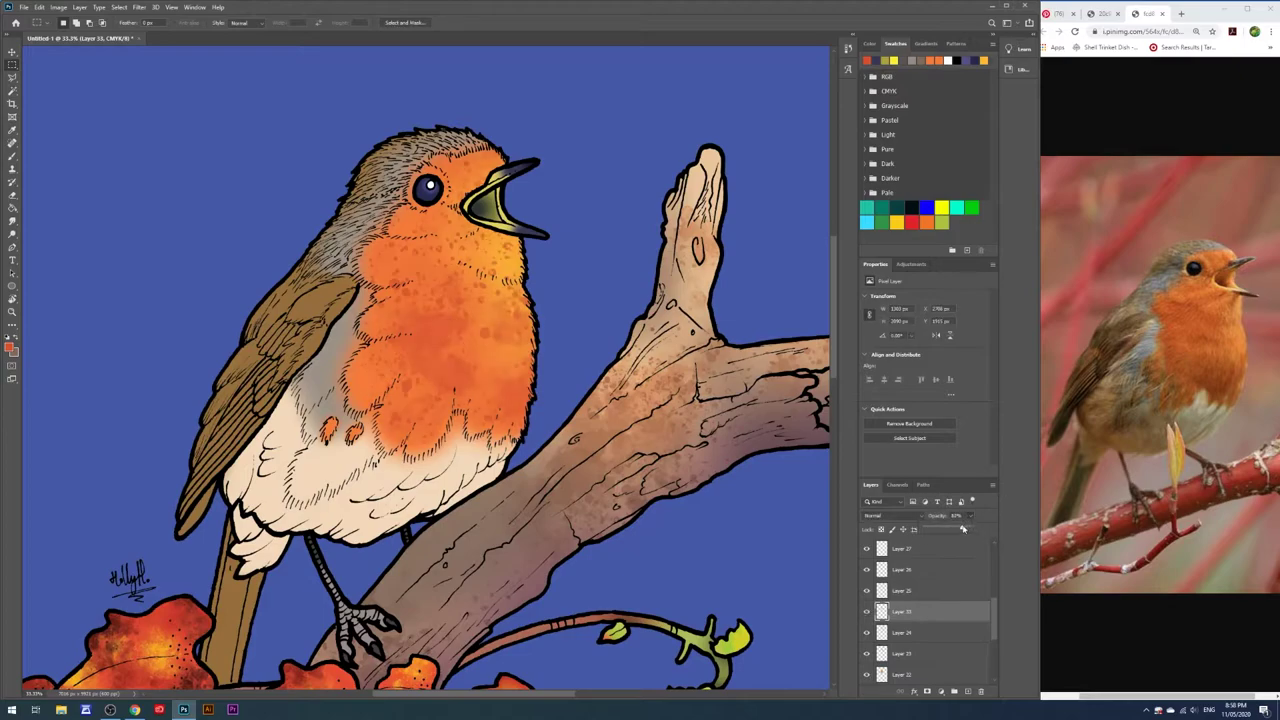
{"action": "key", "text": "z"}
{"action": "key", "text": "ctrl+0"}
{"action": "scroll", "coordinate": [911, 620], "scroll_direction": "up", "scroll_amount": 2}
Move Layer 34 just below the leaves group and set the foreground colour to purple
{"action": "scroll", "coordinate": [911, 640], "scroll_direction": "up", "scroll_amount": 2}
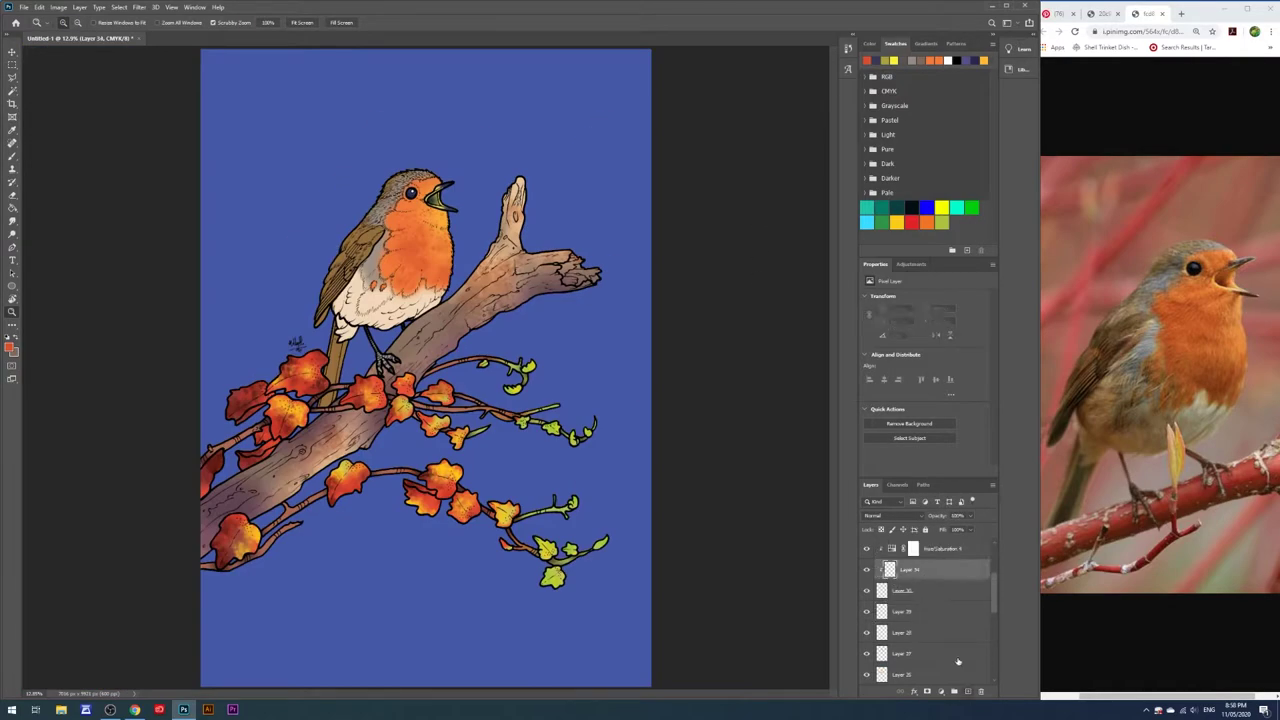
{"action": "scroll", "coordinate": [911, 675], "scroll_direction": "up", "scroll_amount": 3}
{"action": "left_click_drag", "start_coordinate": [911, 675], "coordinate": [883, 602]}
{"action": "key", "text": "w"}
{"action": "left_click", "coordinate": [881, 603], "text": "ctrl"}
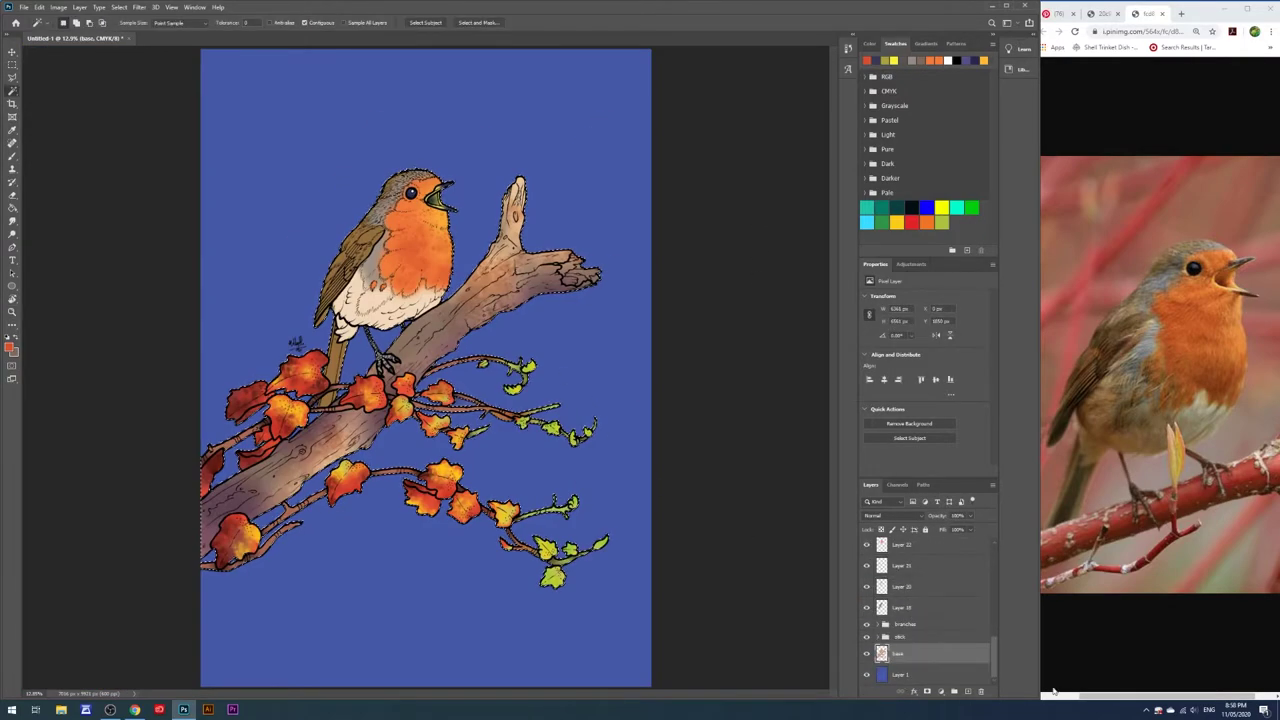
{"action": "left_click", "coordinate": [900, 603]}
{"action": "left_click", "coordinate": [10, 346]}
{"action": "left_click", "coordinate": [651, 328]}
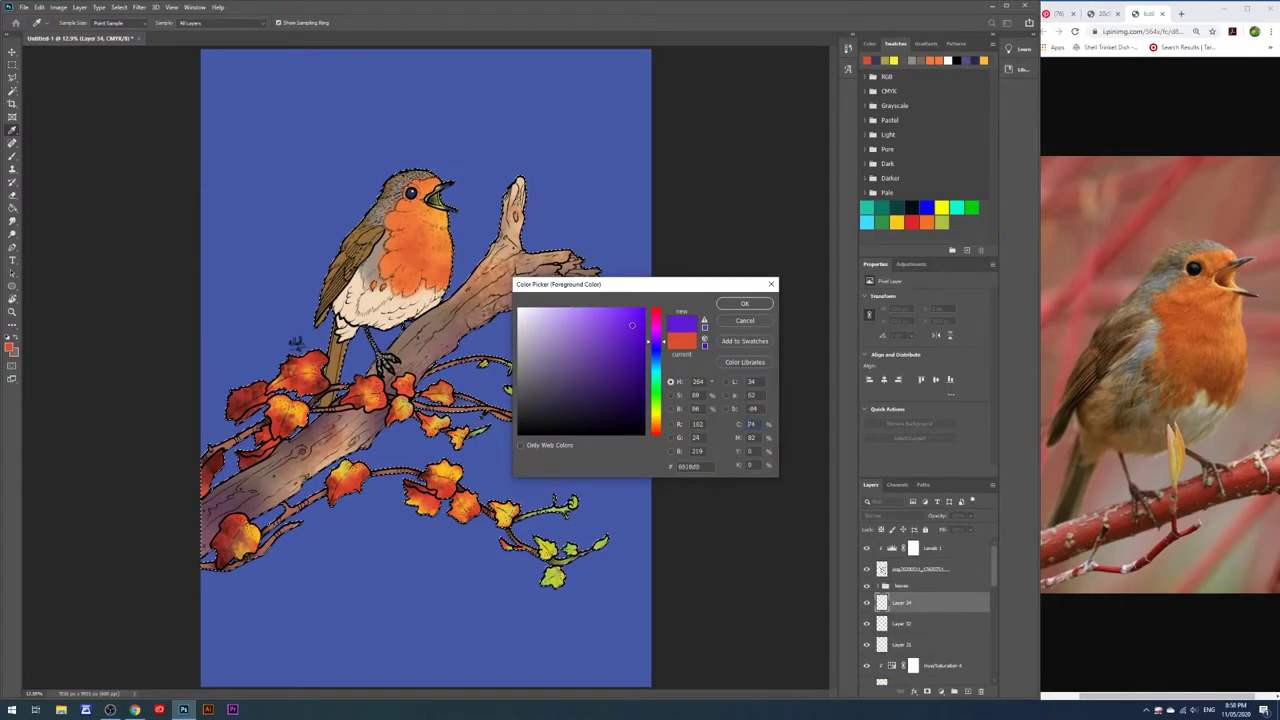
{"action": "key", "text": "Return"}
Brush purple shading over the robin's belly, legs and the branch
{"action": "key", "text": "b"}
{"action": "right_click", "coordinate": [352, 250]}
{"action": "mouse_move", "coordinate": [486, 229]}
{"action": "left_mouse_down"}
{"action": "mouse_move", "coordinate": [400, 260]}
{"action": "mouse_move", "coordinate": [422, 291]}
{"action": "left_mouse_up"}
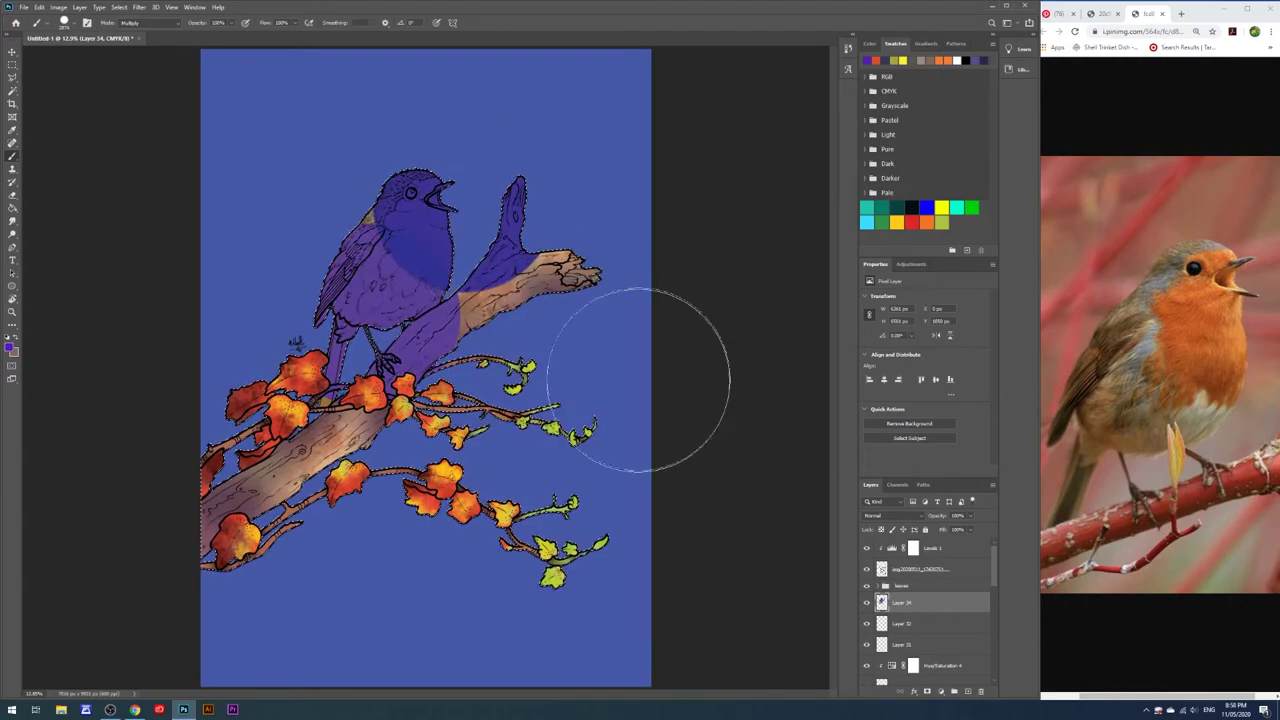
{"action": "key", "text": "ctrl+z"}
{"action": "right_click", "coordinate": [488, 328]}
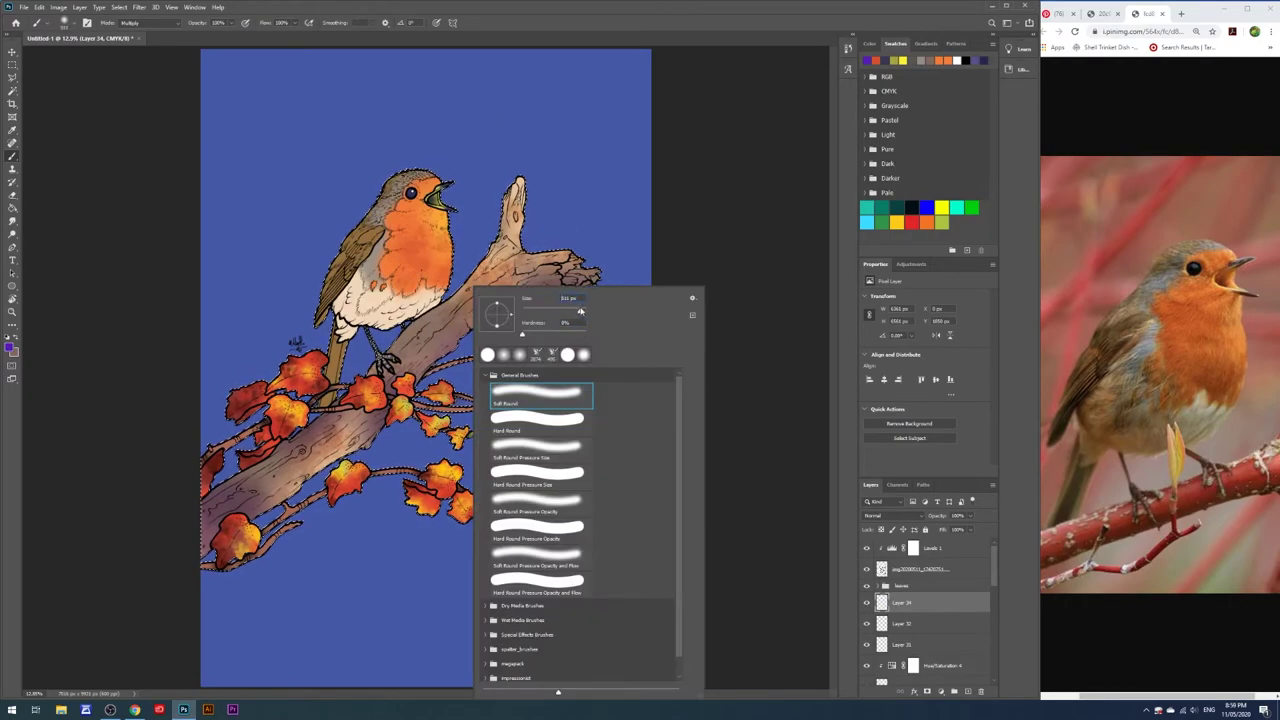
{"action": "key", "text": "Return"}
{"action": "left_click_drag", "start_coordinate": [350, 316], "coordinate": [468, 296]}
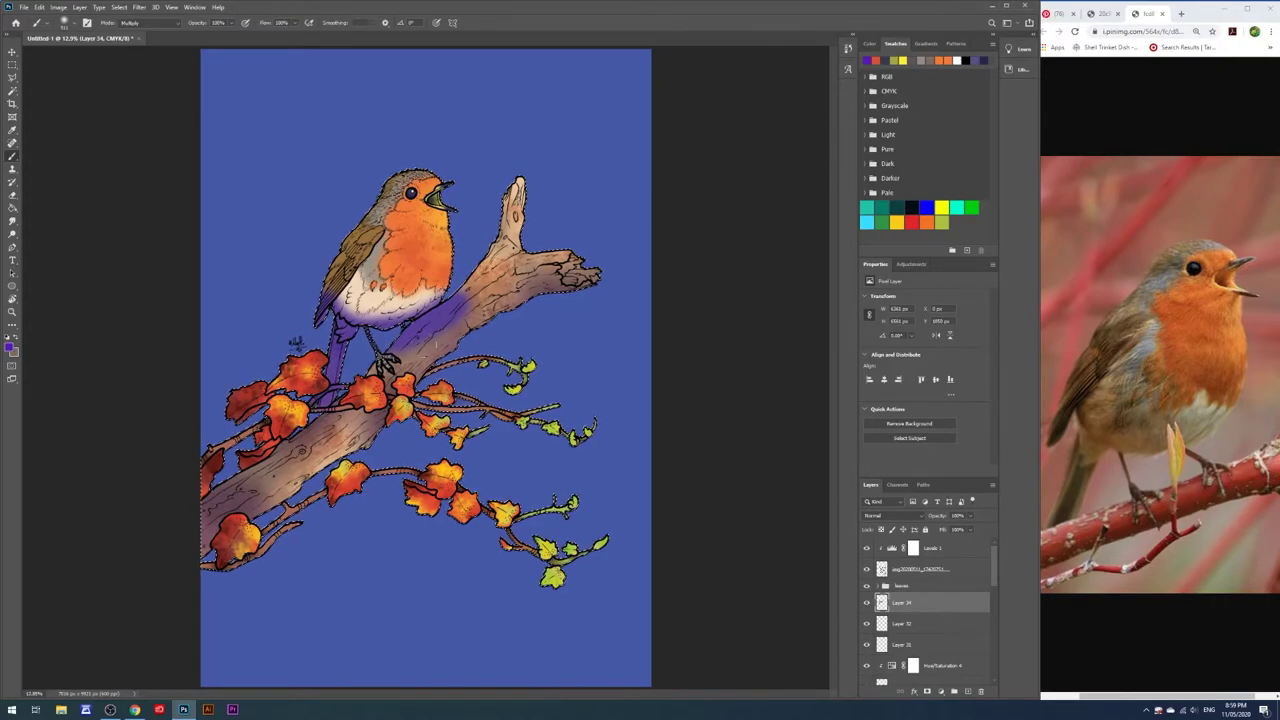
{"action": "right_click", "coordinate": [378, 286]}
{"action": "key", "text": "Return"}
{"action": "left_click_drag", "start_coordinate": [356, 292], "coordinate": [440, 354]}
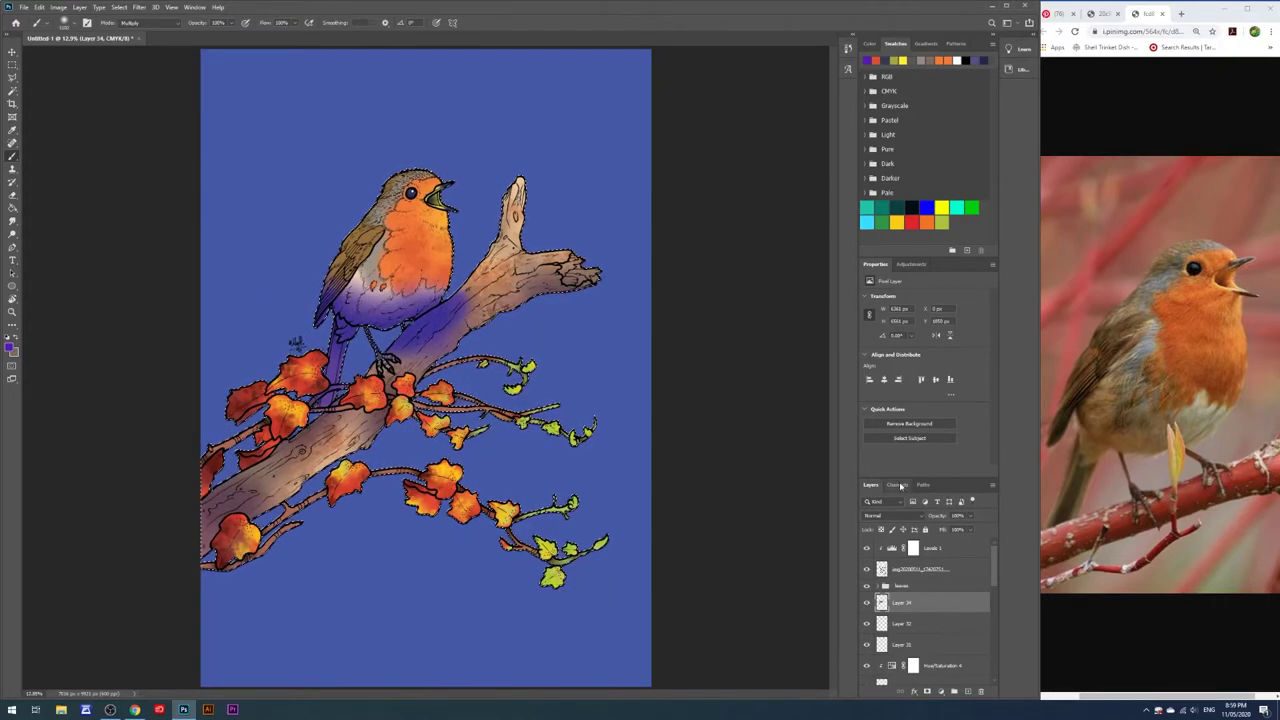
Set Layer 34 to Multiply at about 60% opacity, then hide it
{"action": "left_click", "coordinate": [885, 515]}
{"action": "left_click", "coordinate": [885, 483]}
{"action": "left_click", "coordinate": [969, 515]}
{"action": "left_click_drag", "start_coordinate": [970, 529], "coordinate": [953, 530]}
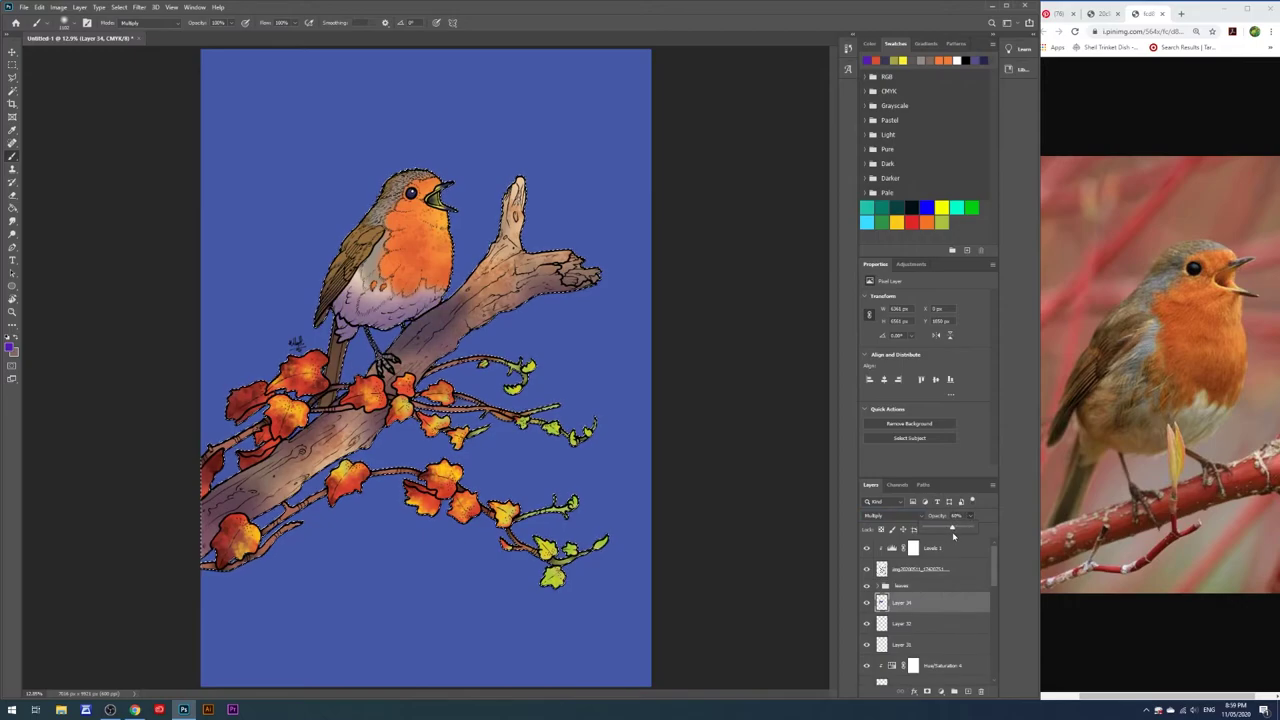
{"action": "left_click", "coordinate": [866, 602]}
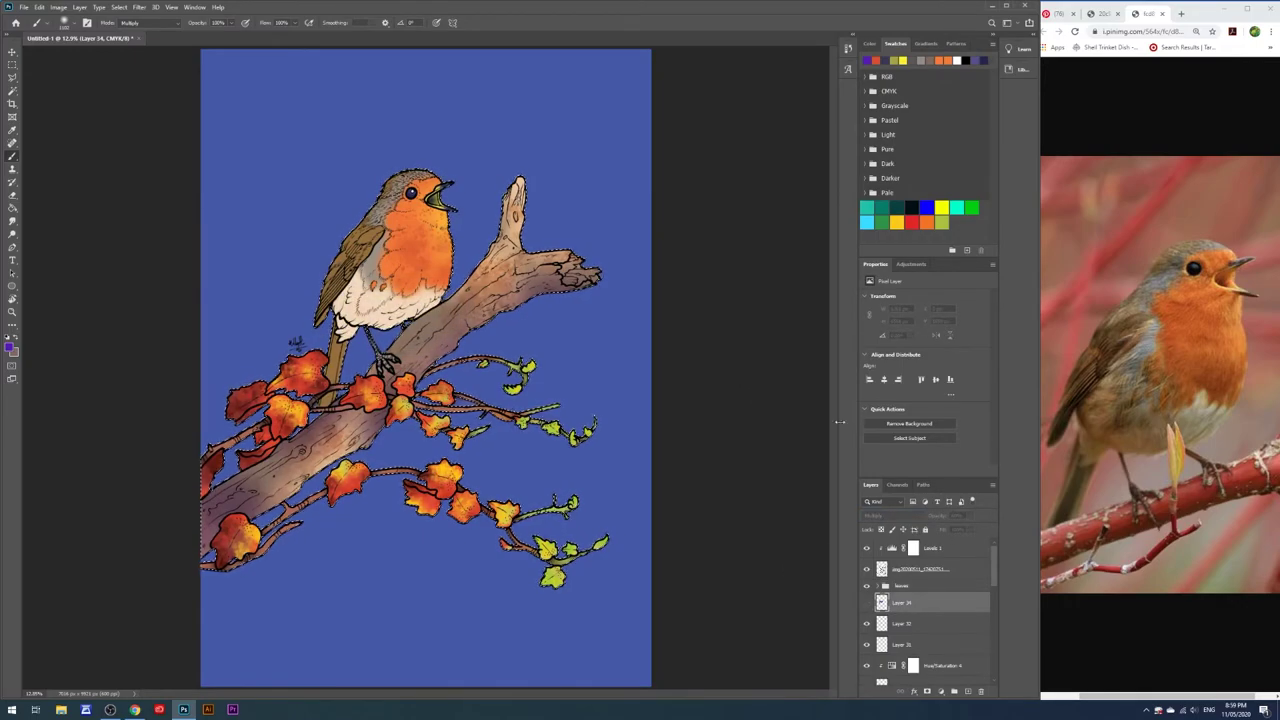
Hide the blue background layer and fill a new background layer with orange
{"action": "key", "text": "m"}
{"action": "key", "text": "i"}
{"action": "scroll", "coordinate": [930, 610], "scroll_direction": "down", "scroll_amount": 5}
{"action": "left_click", "coordinate": [866, 676]}
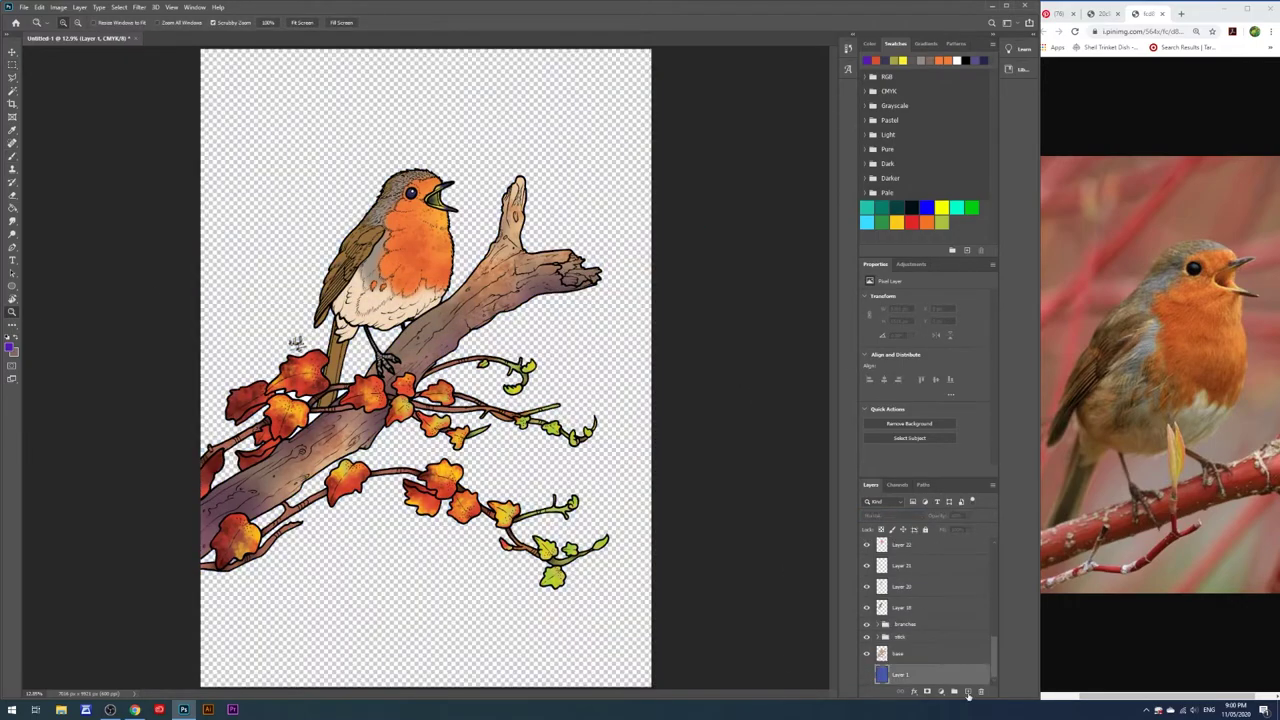
{"action": "left_click", "coordinate": [12, 347]}
{"action": "left_click_drag", "start_coordinate": [657, 318], "coordinate": [657, 422]}
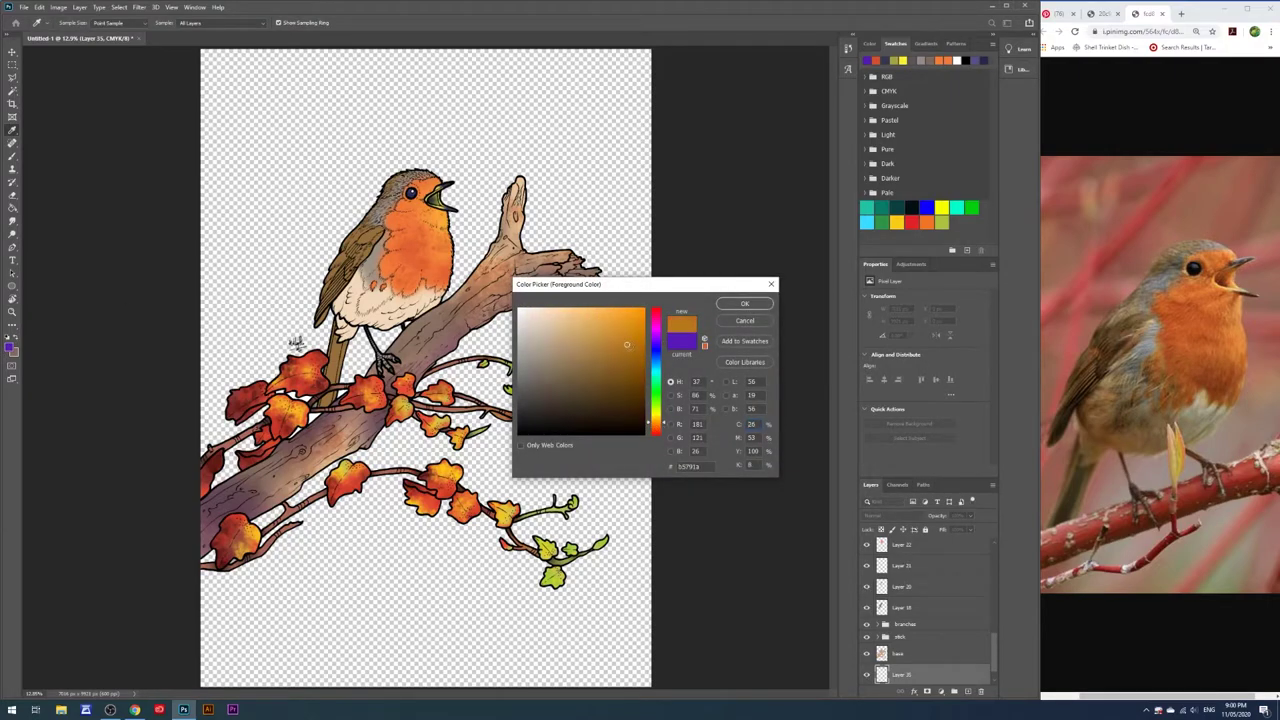
{"action": "left_click", "coordinate": [744, 303]}
{"action": "key", "text": "g"}
{"action": "left_click", "coordinate": [326, 181]}
Pick yellow and try a diagonal gradient over the background, then undo it
{"action": "left_click", "coordinate": [12, 347]}
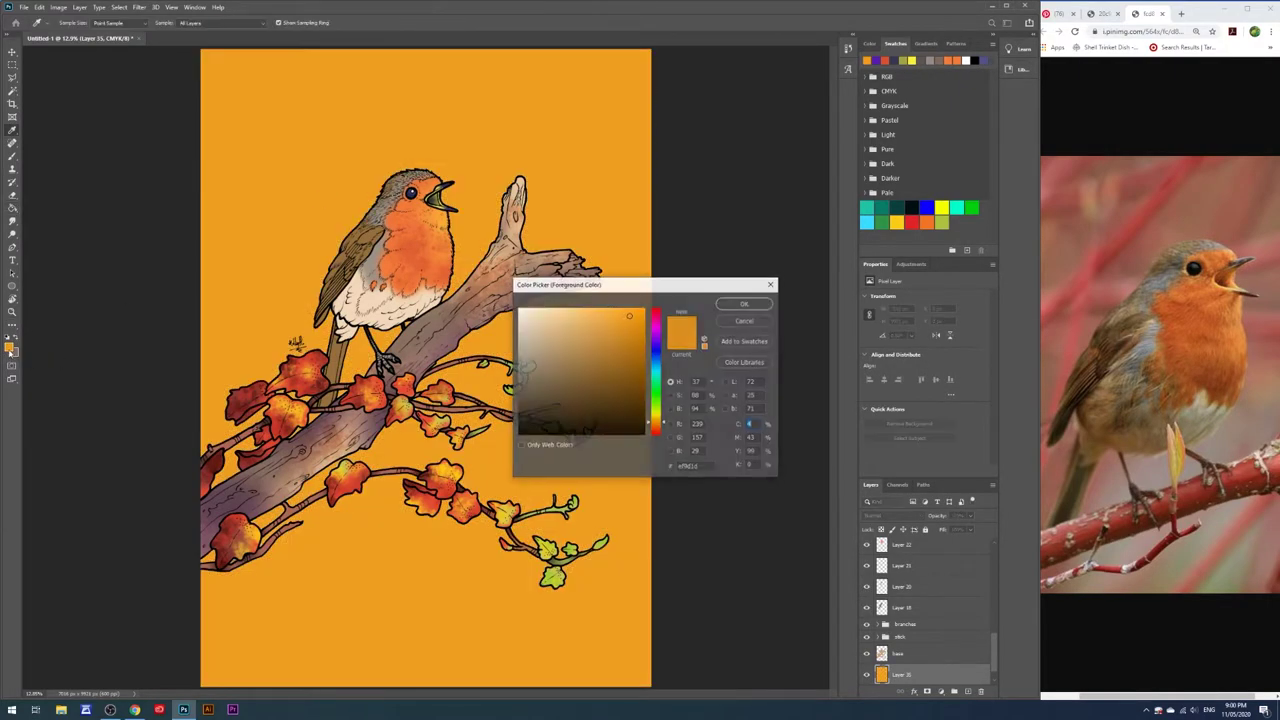
{"action": "left_click", "coordinate": [657, 405]}
{"action": "left_click", "coordinate": [744, 303]}
{"action": "right_click", "coordinate": [12, 207]}
{"action": "left_click", "coordinate": [50, 212]}
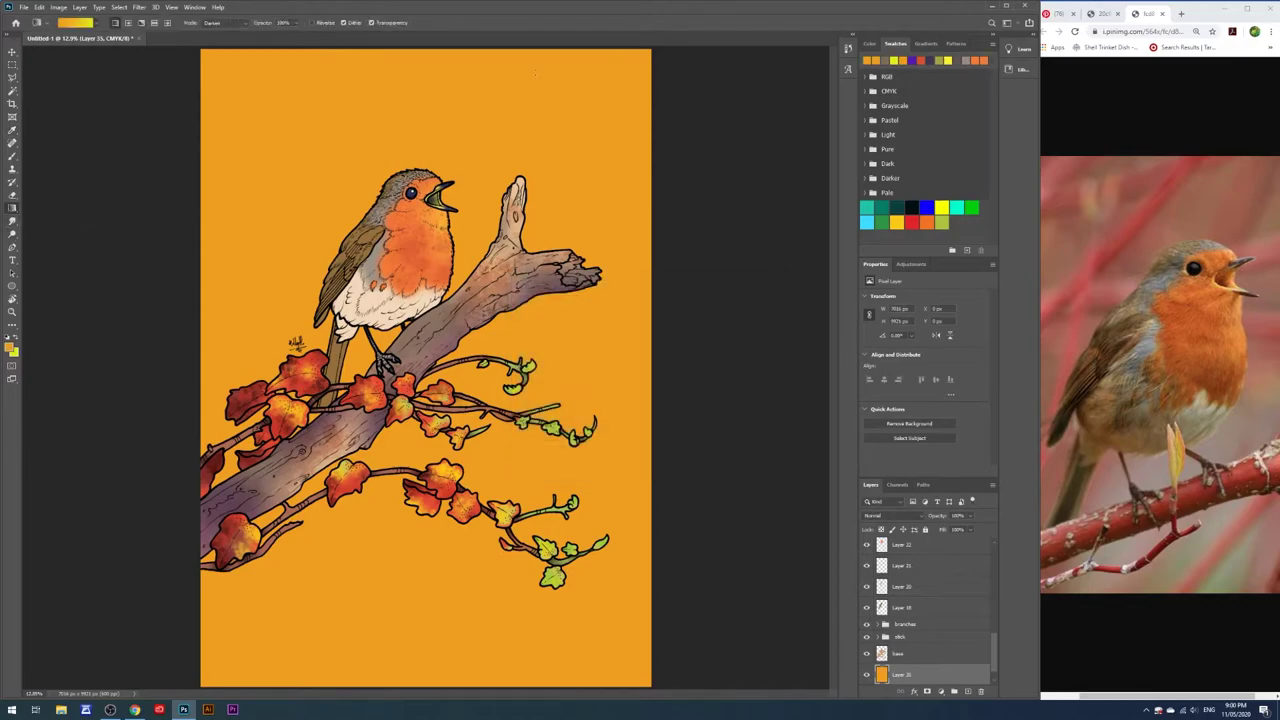
{"action": "left_click_drag", "start_coordinate": [430, 670], "coordinate": [660, 64]}
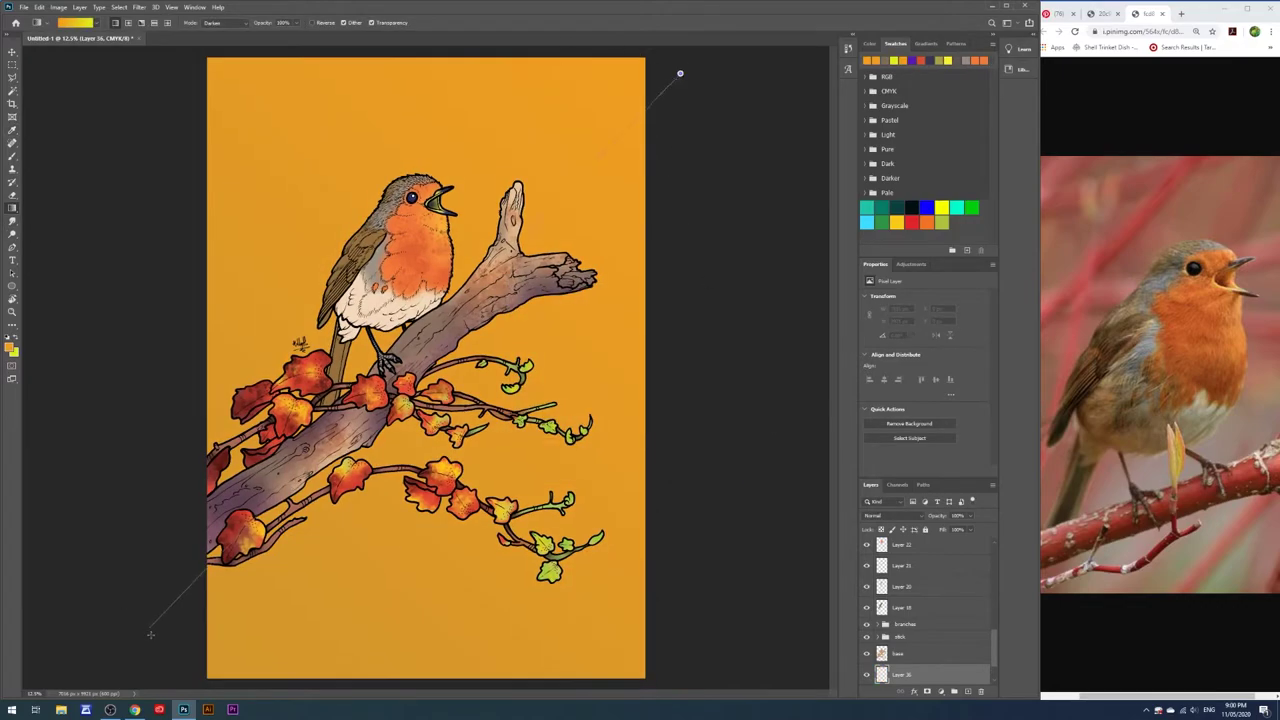
{"action": "left_click_drag", "start_coordinate": [150, 634], "coordinate": [150, 634]}
{"action": "key", "text": "ctrl+z"}
Pick green and brown colours and try a diagonal gradient on Layer 35, then undo it
{"action": "left_click", "coordinate": [11, 347]}
{"action": "left_click", "coordinate": [666, 430]}
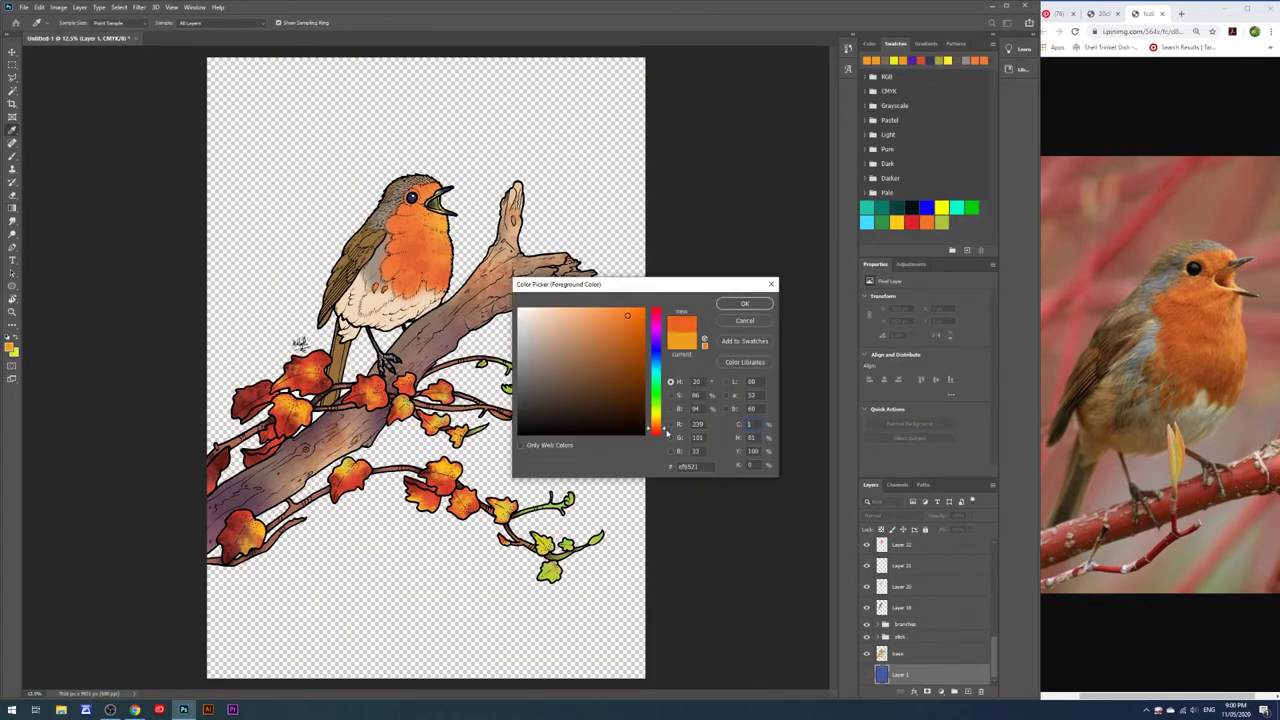
{"action": "left_click_drag", "start_coordinate": [666, 430], "coordinate": [658, 408]}
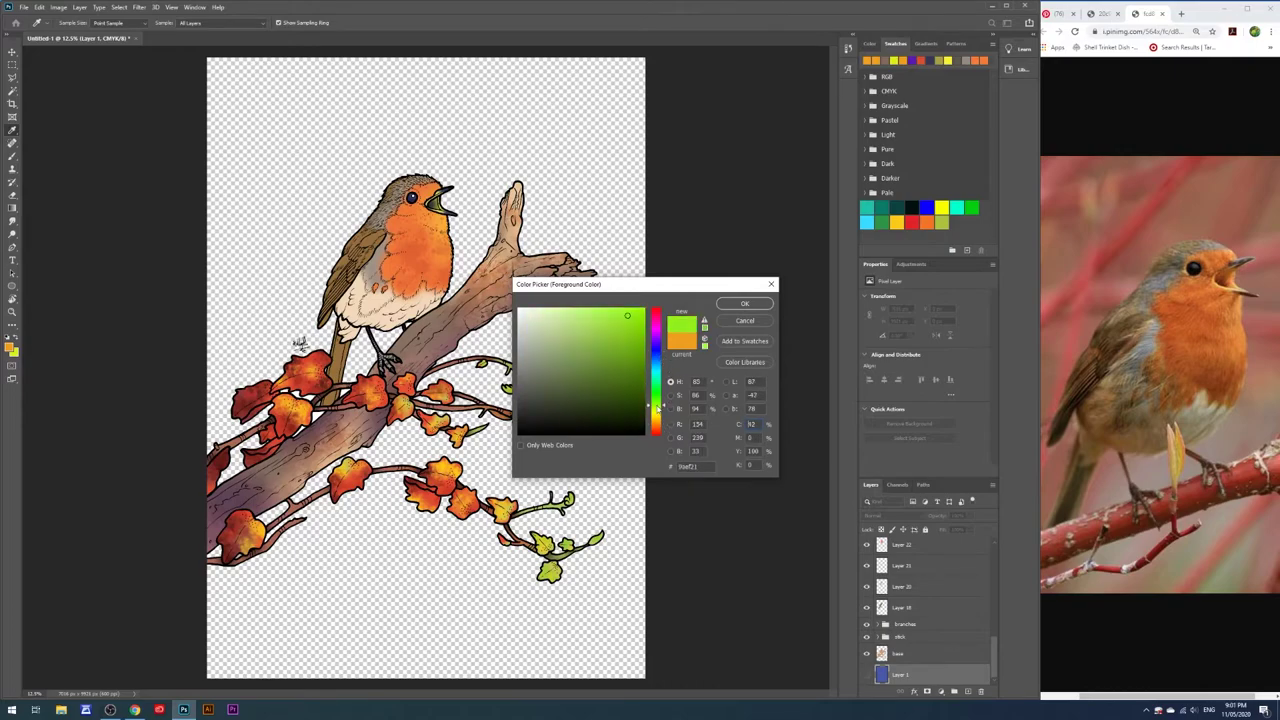
{"action": "left_click", "coordinate": [745, 303]}
{"action": "left_click", "coordinate": [11, 347]}
{"action": "left_click", "coordinate": [657, 424]}
{"action": "left_click", "coordinate": [607, 356]}
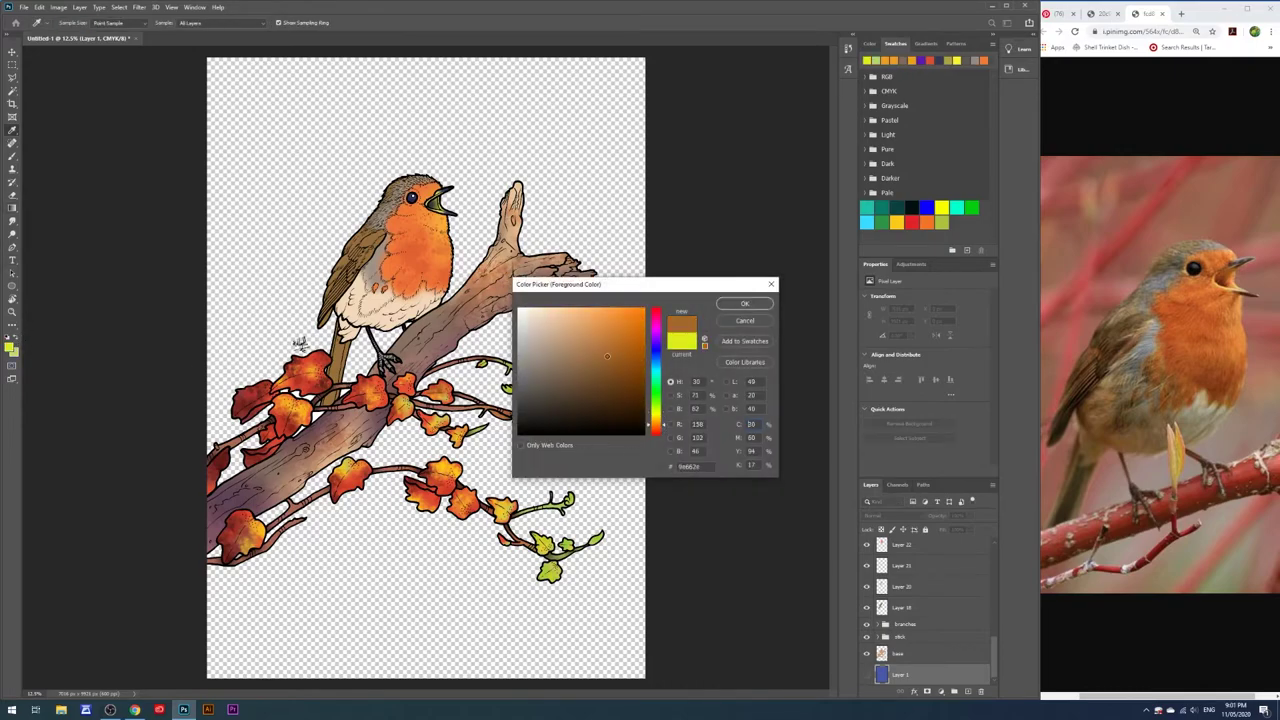
{"action": "left_click", "coordinate": [745, 303]}
{"action": "left_click", "coordinate": [623, 258]}
{"action": "left_click_drag", "start_coordinate": [677, 97], "coordinate": [108, 531]}
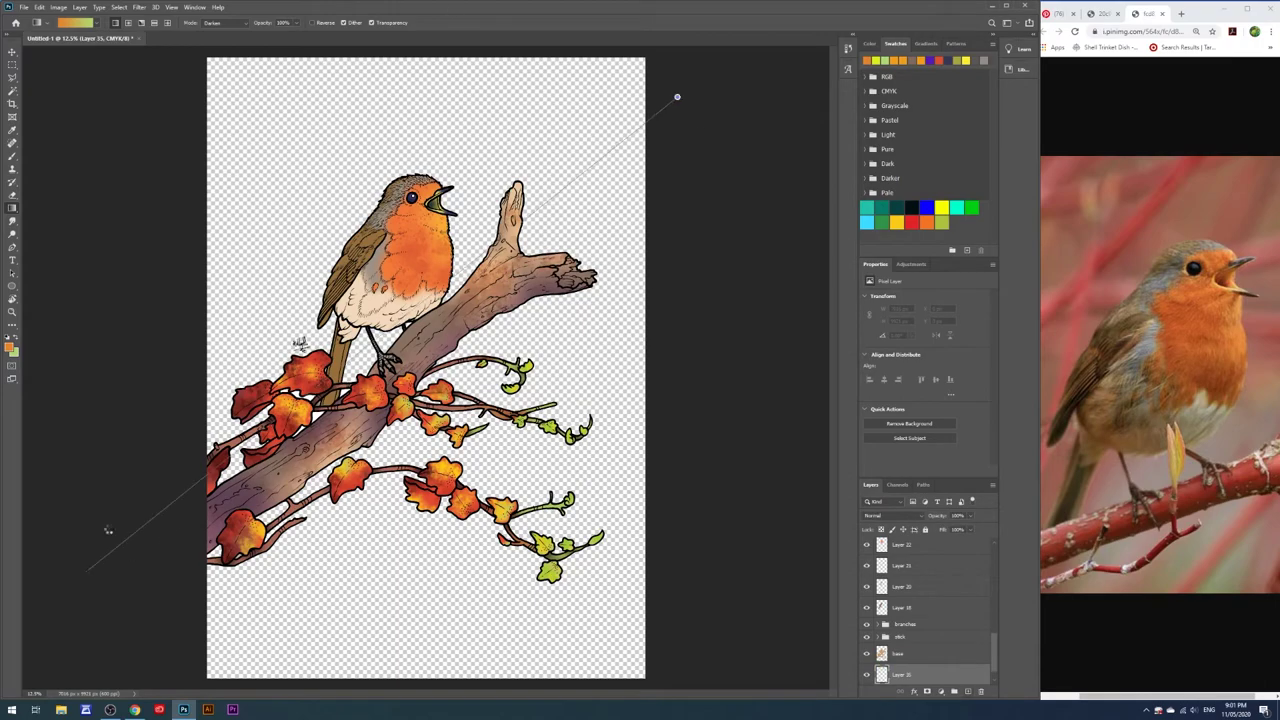
{"action": "key", "text": "ctrl+z"}
Choose a green and draw a top-to-bottom gradient across the whole page
{"action": "left_click", "coordinate": [11, 347]}
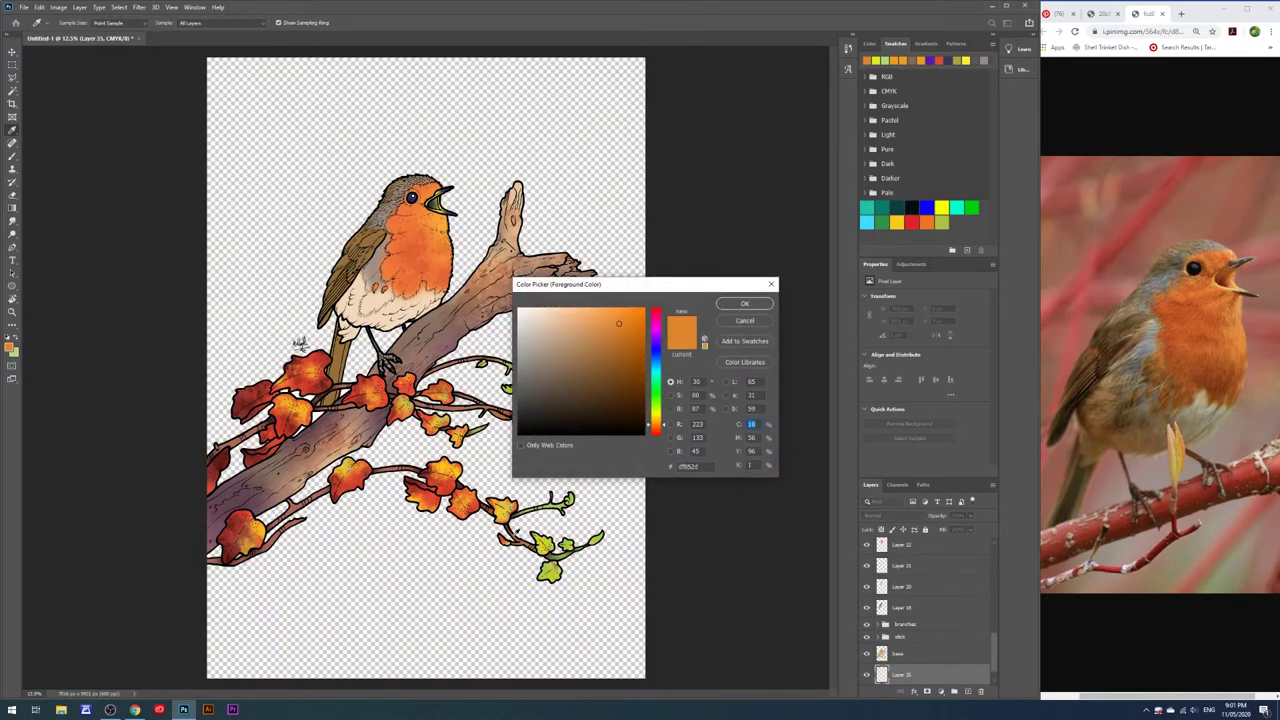
{"action": "left_click", "coordinate": [662, 416]}
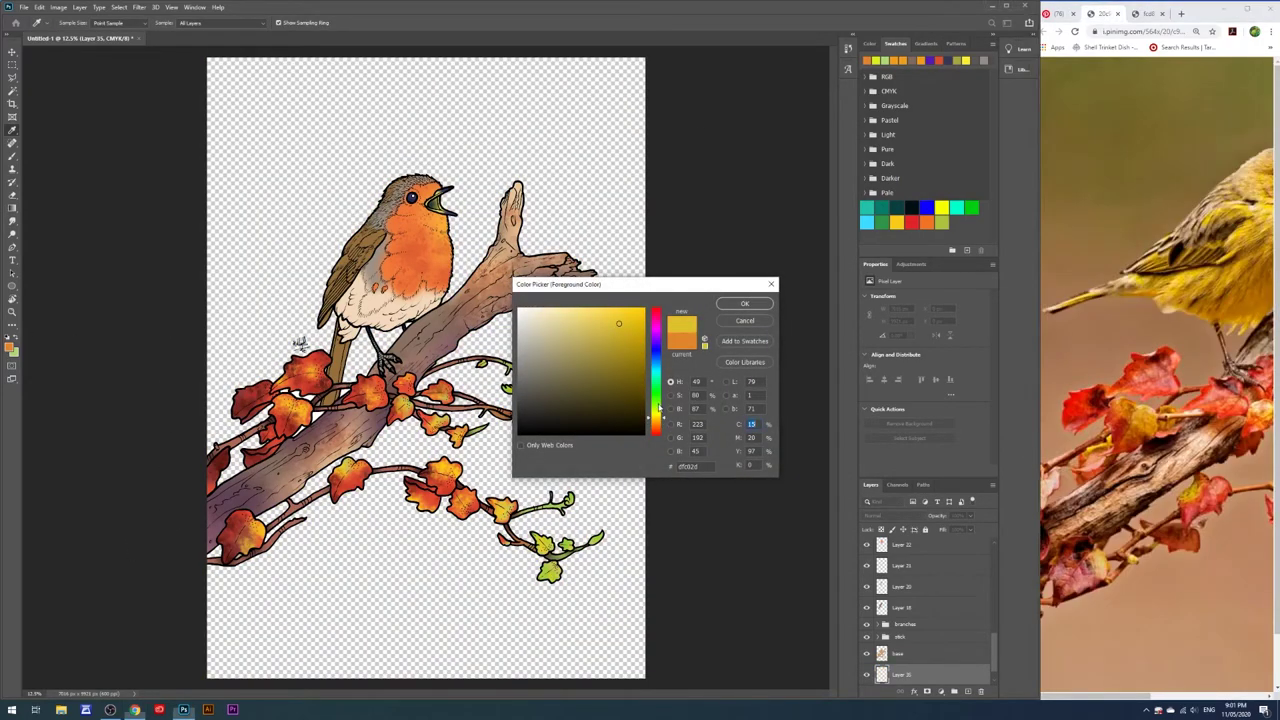
{"action": "left_click", "coordinate": [662, 395]}
{"action": "left_click", "coordinate": [745, 303]}
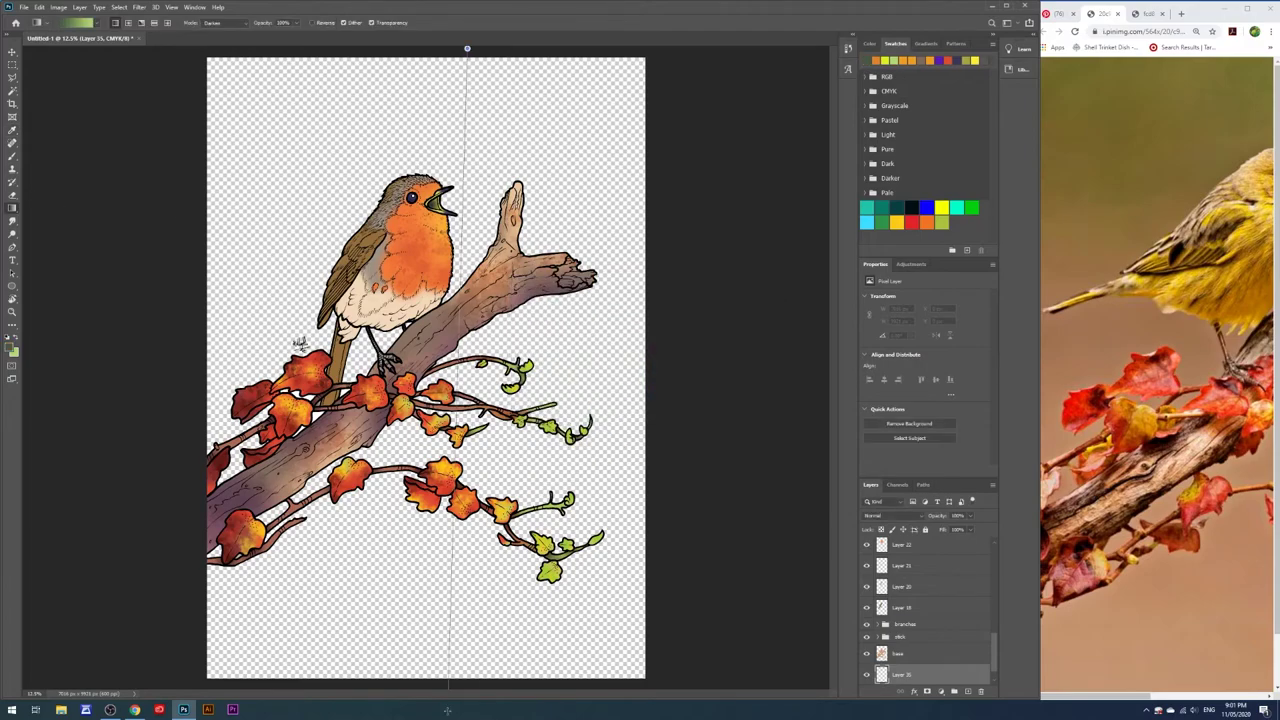
{"action": "left_click_drag", "start_coordinate": [470, 62], "coordinate": [451, 678]}
{"action": "key", "text": "ctrl+minus"}
{"action": "key", "text": "ctrl+minus"}
{"action": "key", "text": "ctrl+plus"}
{"action": "key", "text": "ctrl+z"}
{"action": "left_click_drag", "start_coordinate": [580, 151], "coordinate": [282, 581]}
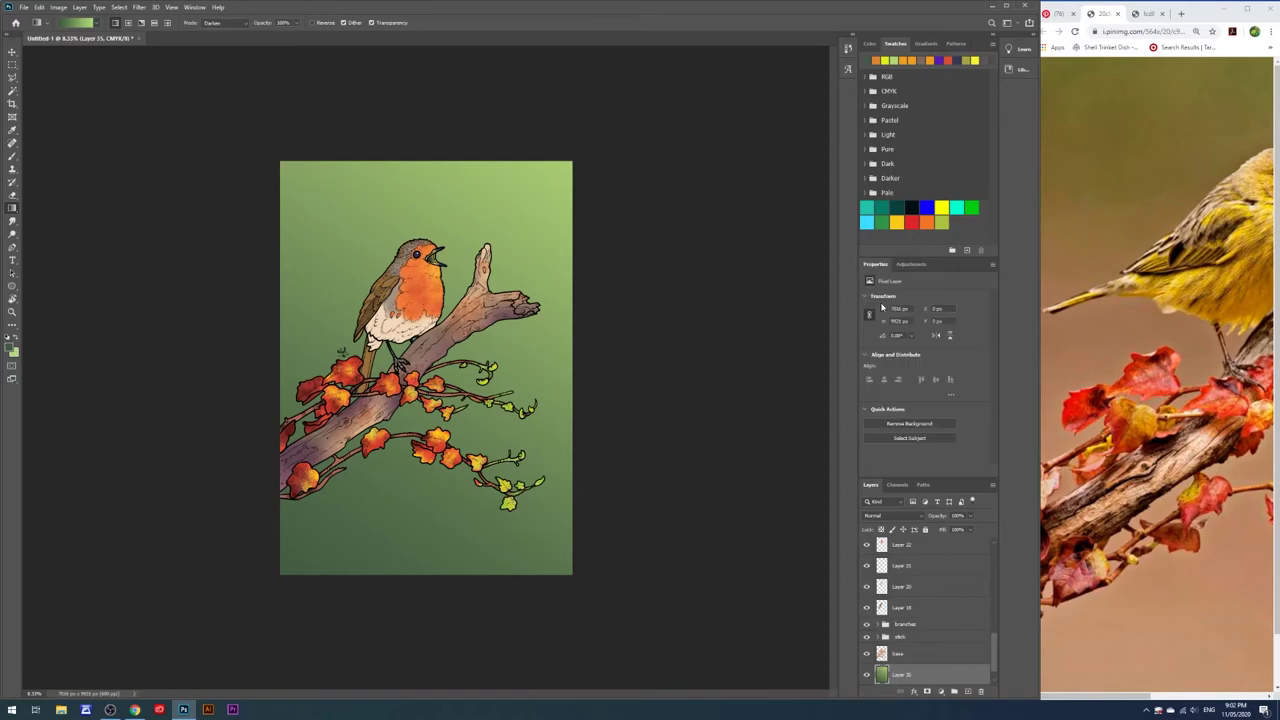
Swing the Hue slider to purple, then back to a yellow-green background
{"action": "left_click_drag", "start_coordinate": [924, 334], "coordinate": [1006, 329]}
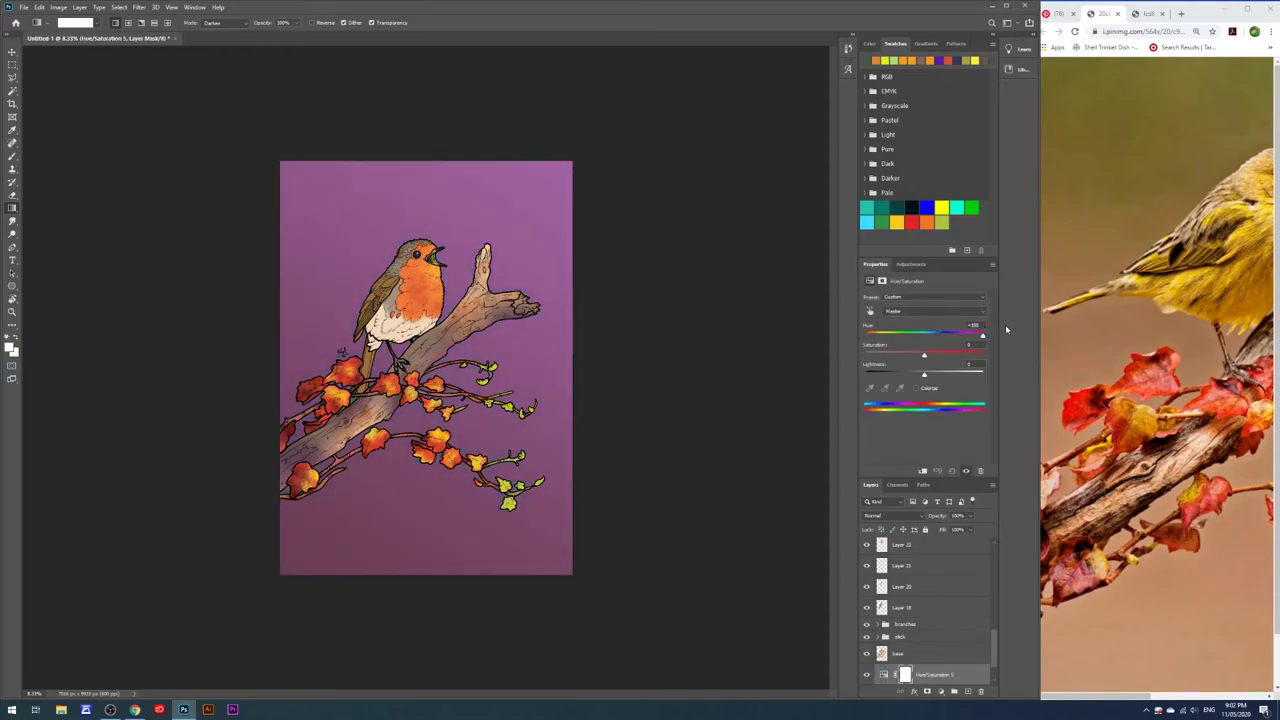
{"action": "left_click_drag", "start_coordinate": [1005, 329], "coordinate": [911, 314]}
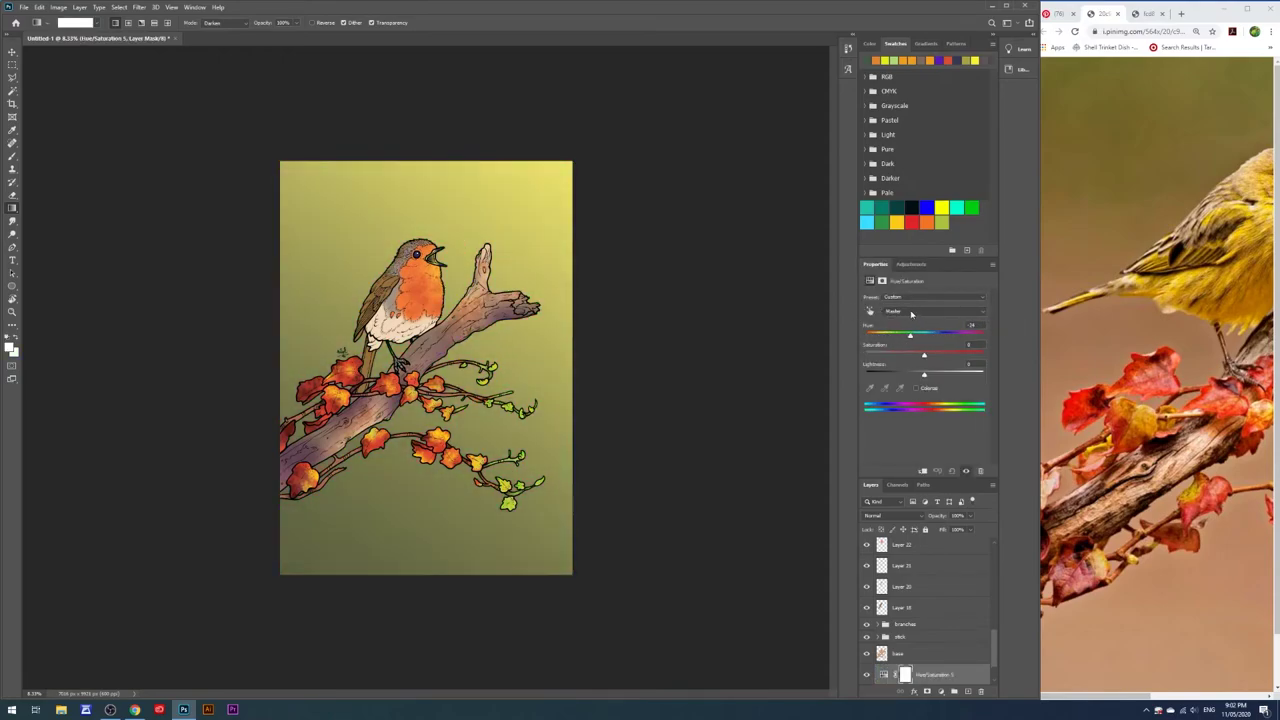